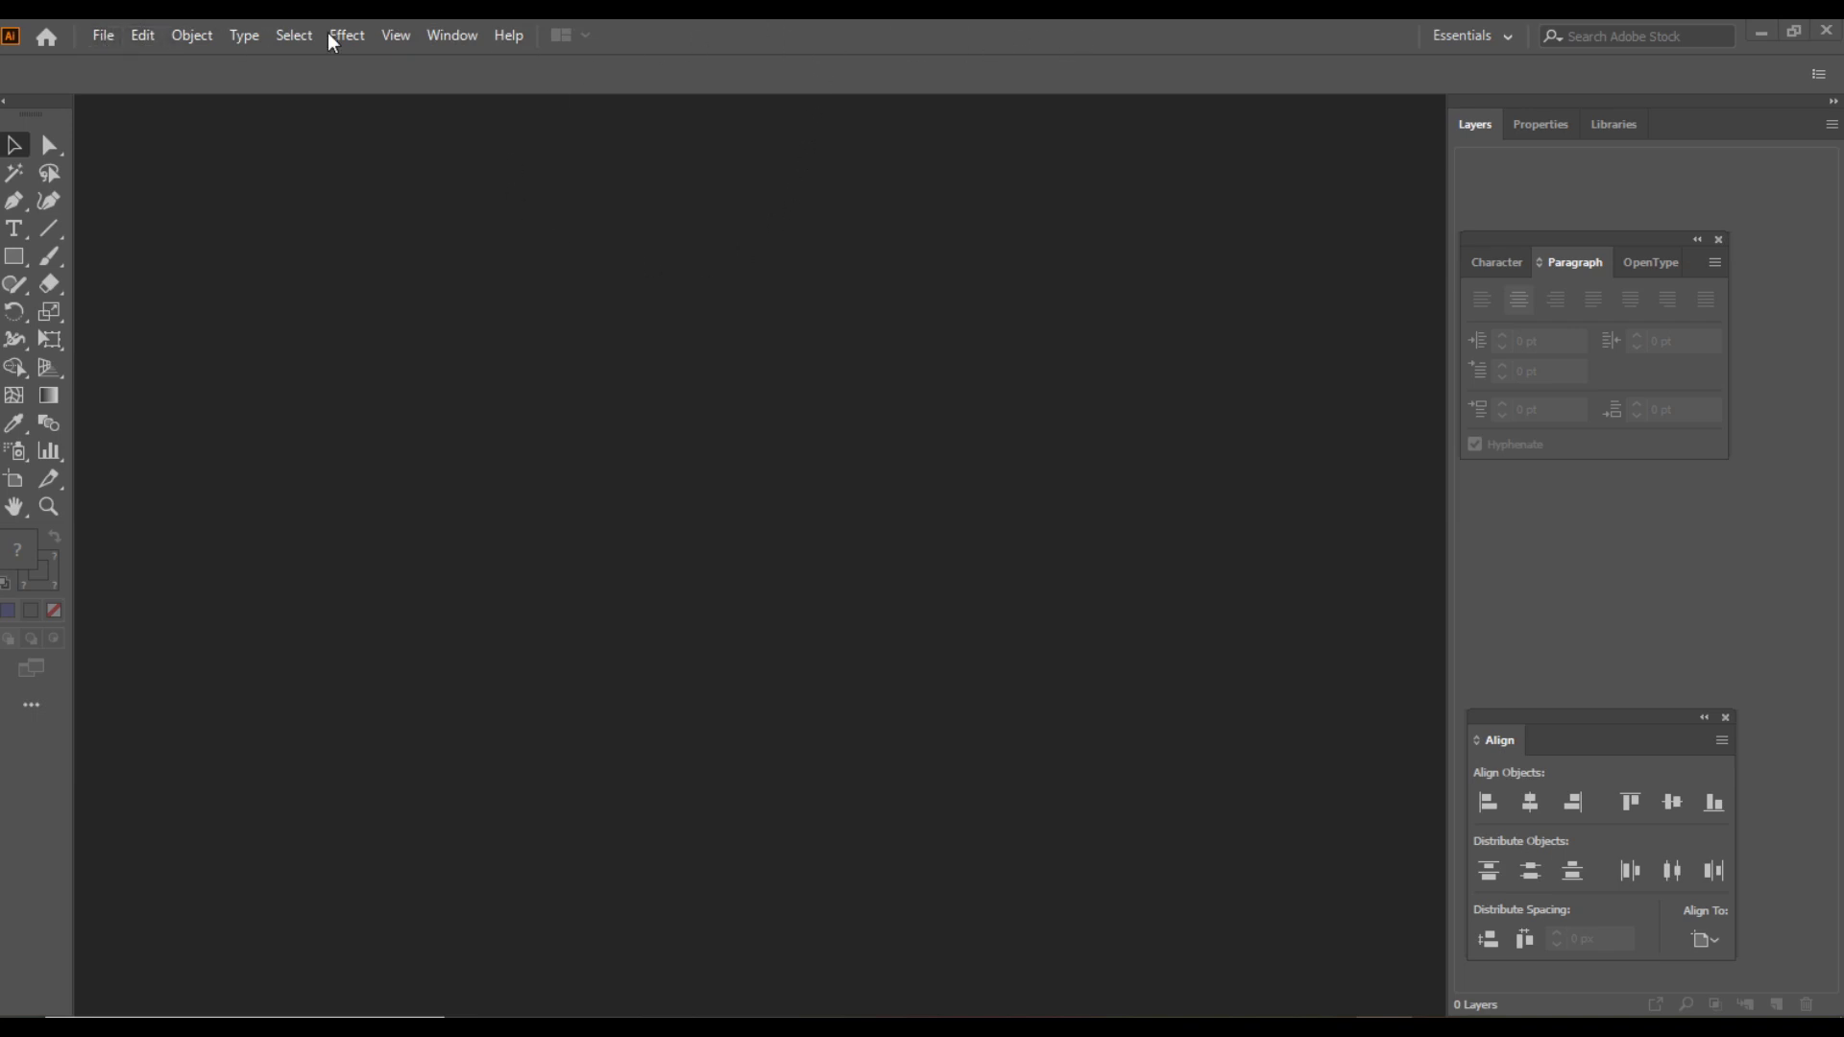
Start a new document with width and height both set to 1080 in pixels
left_click(106, 36)
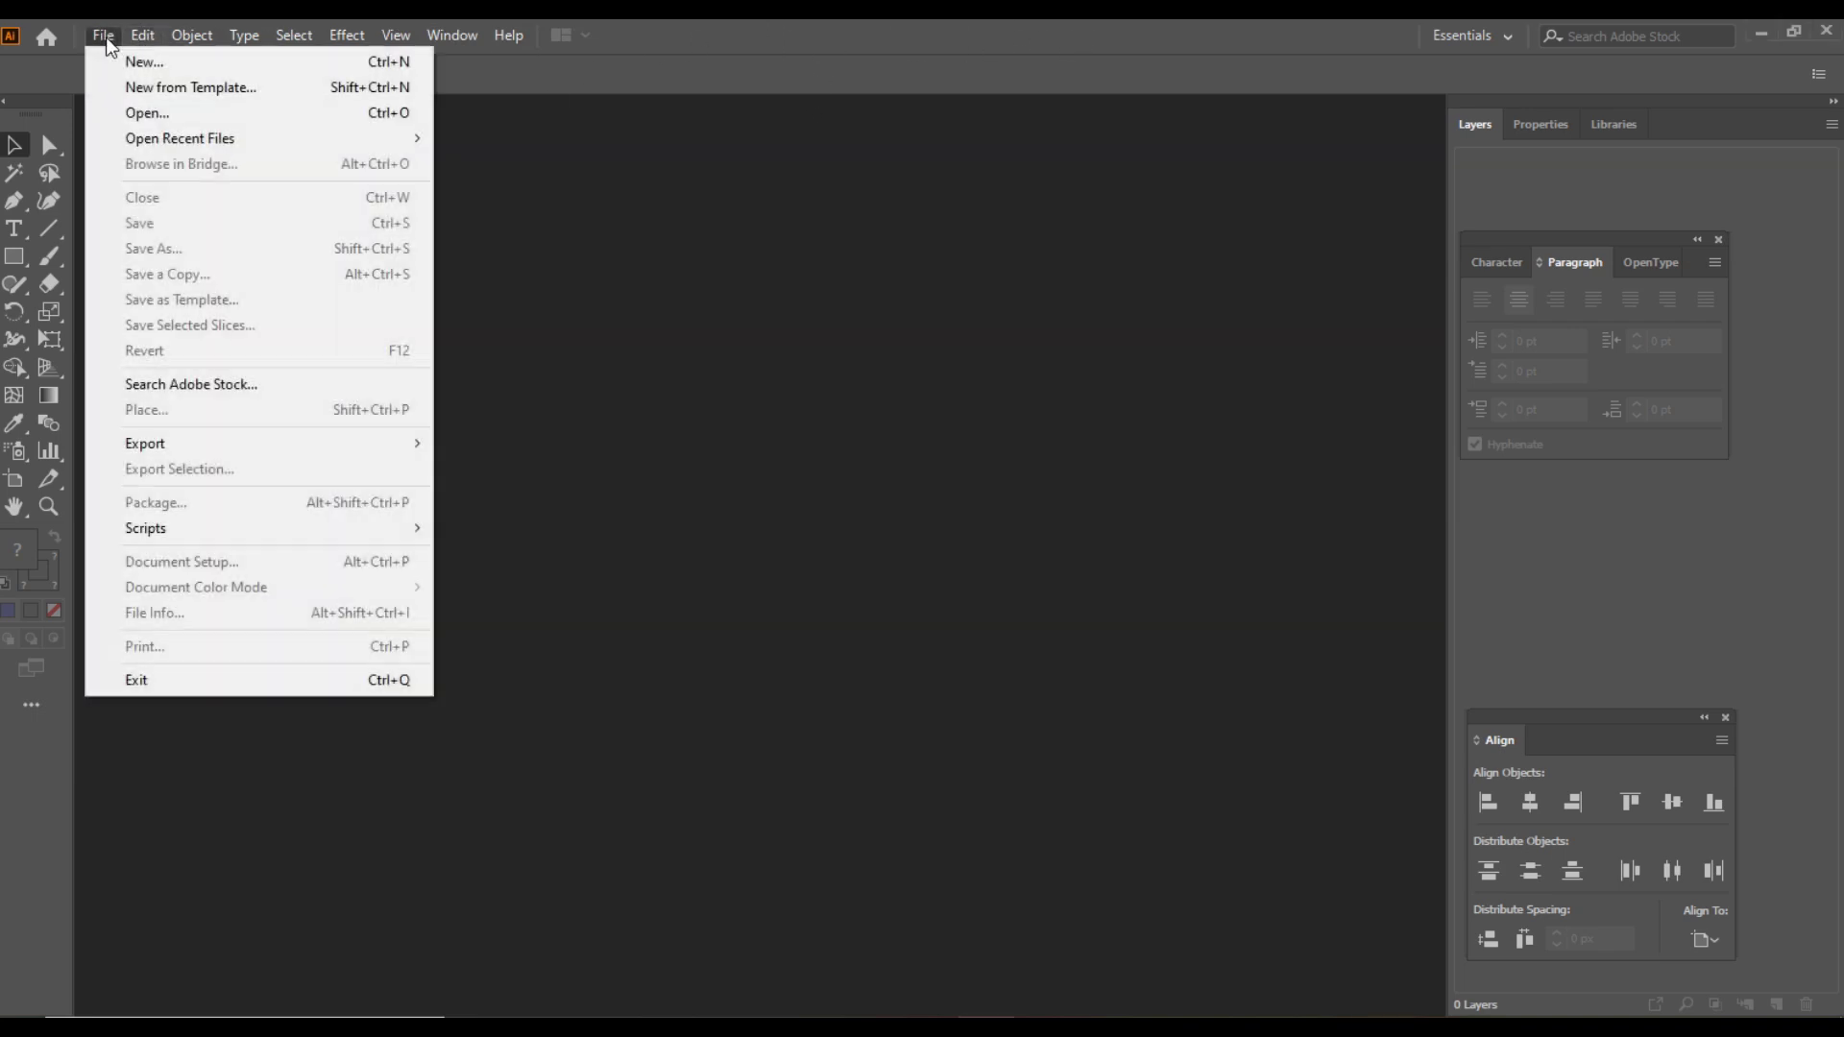
left_click(122, 65)
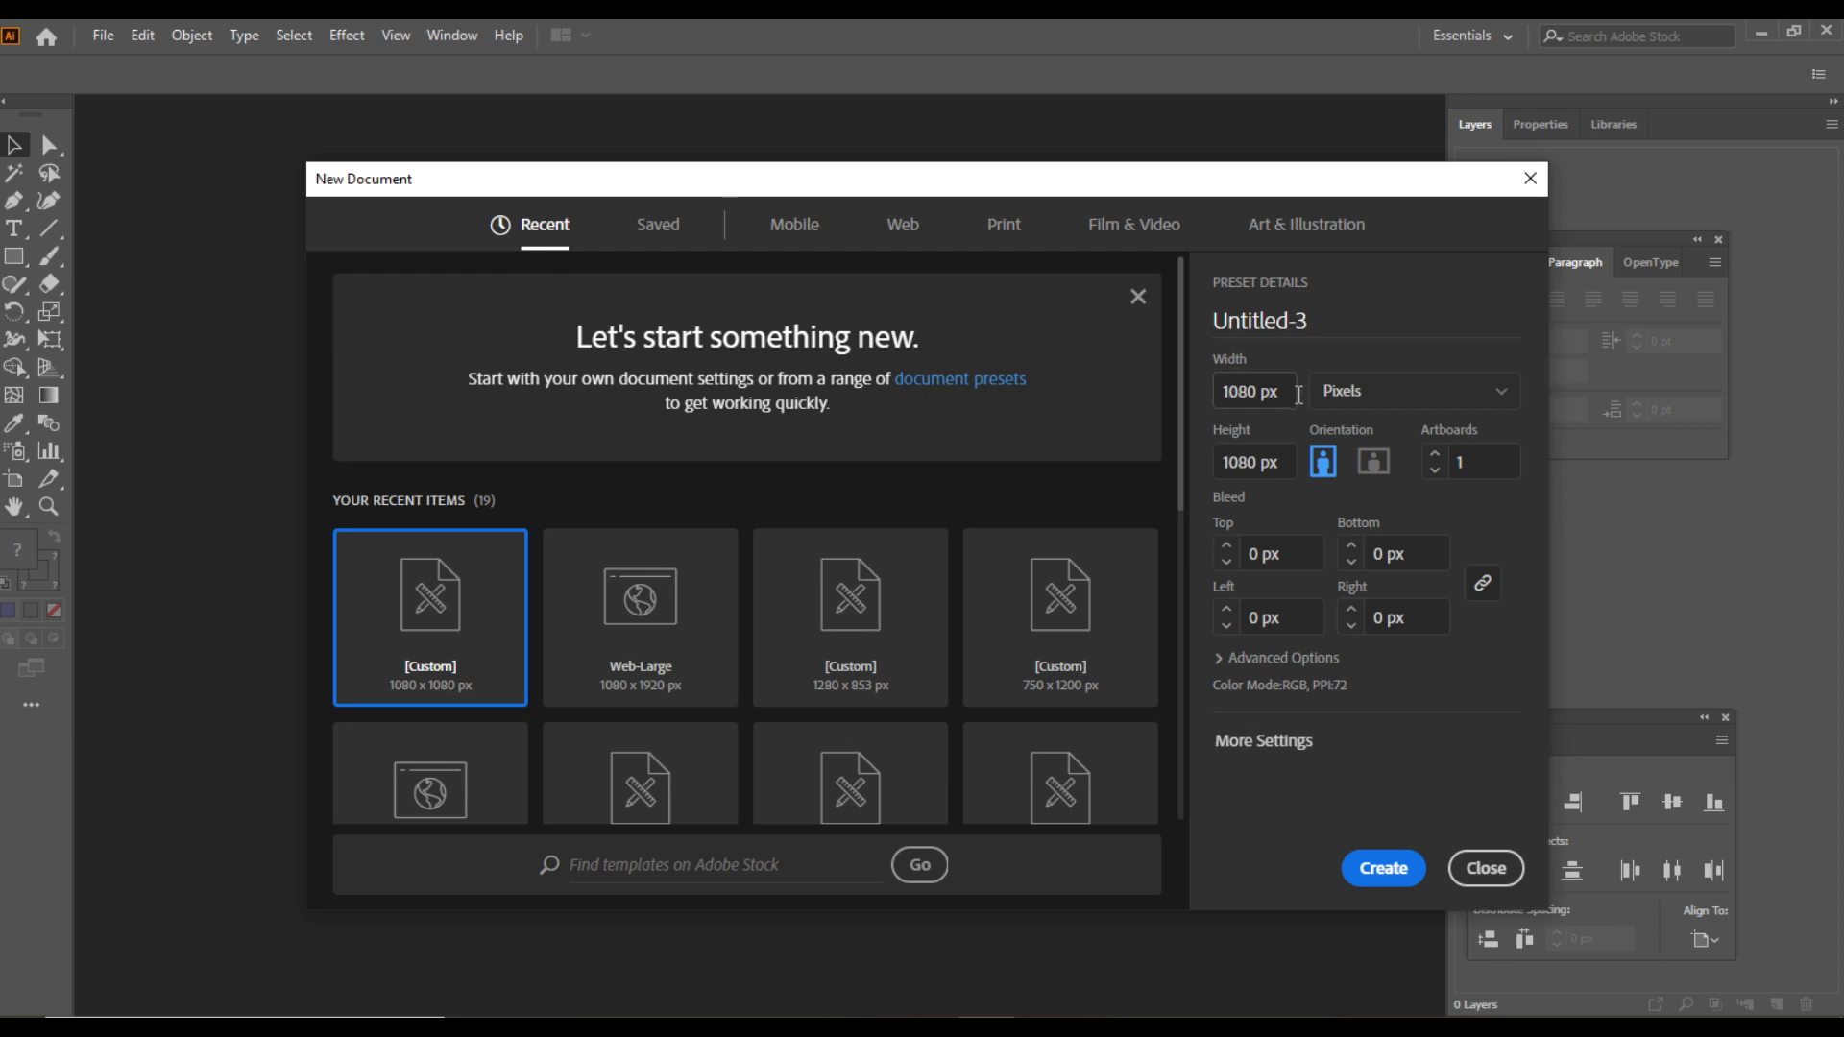
left_click(1267, 392)
type("1080")
left_click(1239, 470)
type("1080")
left_click(1440, 400)
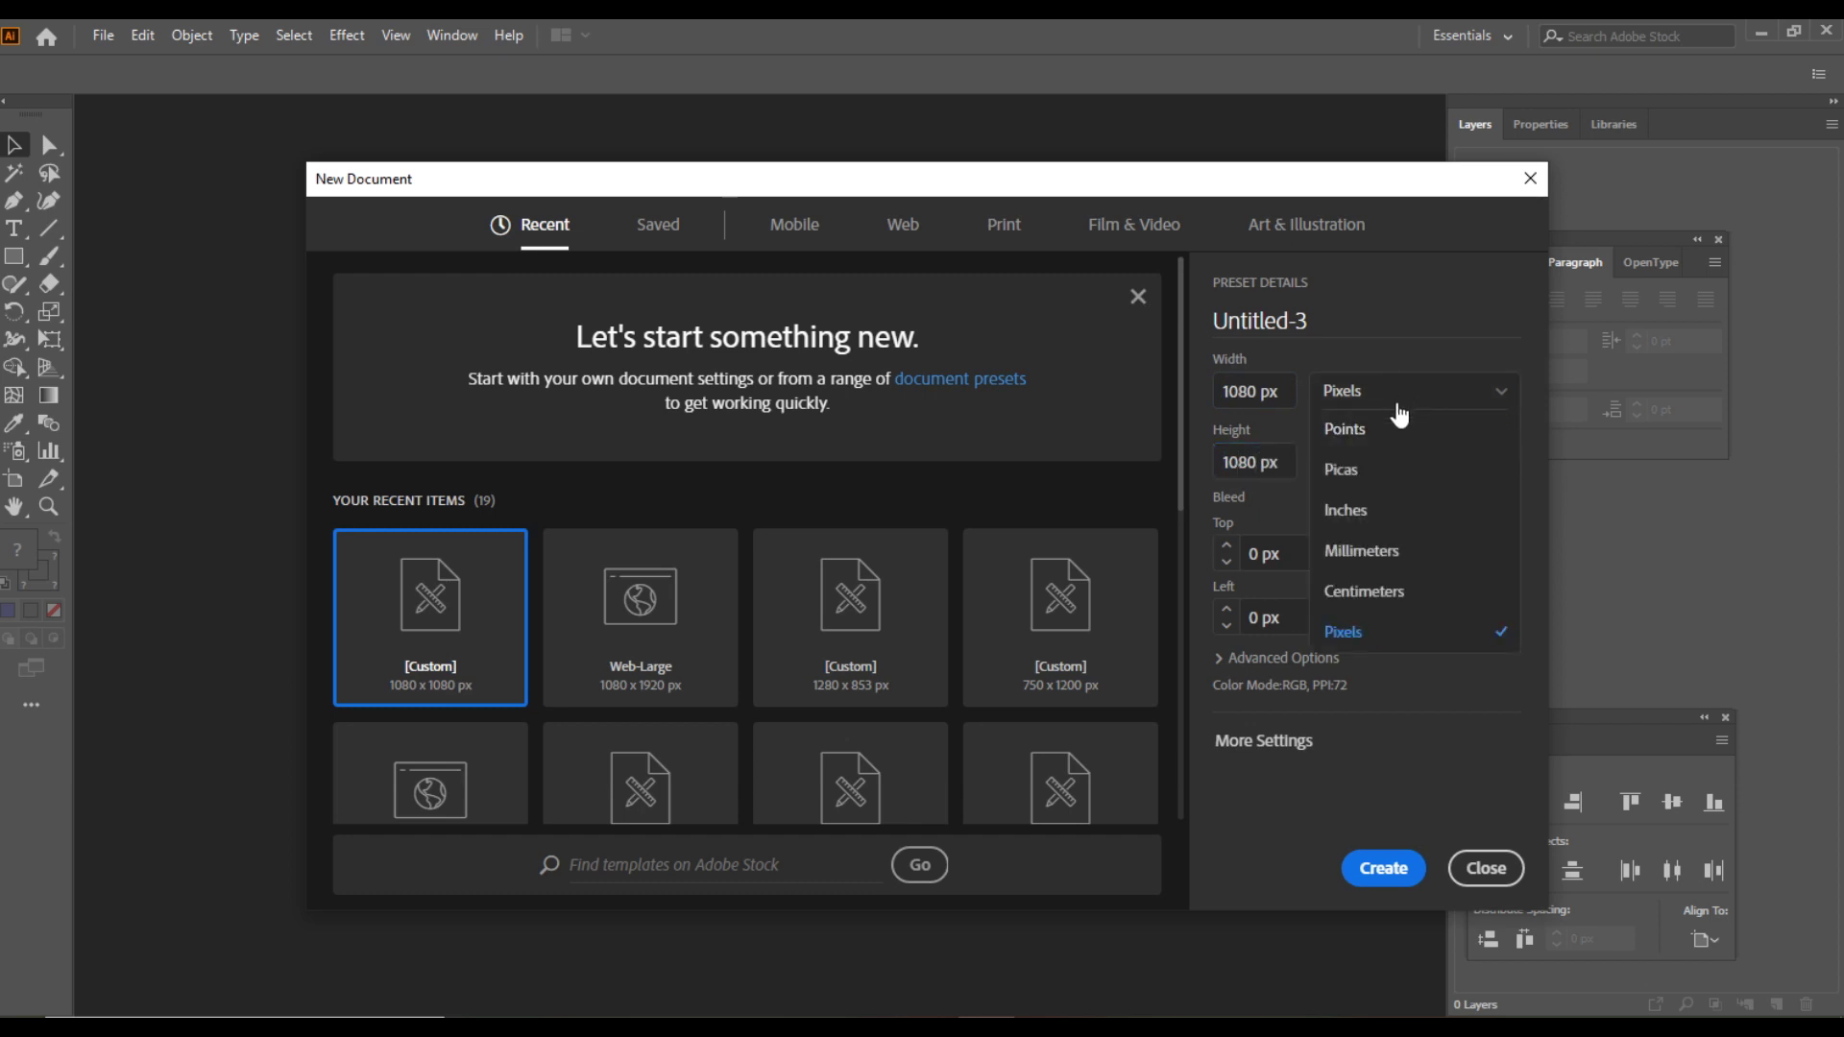
left_click(1398, 392)
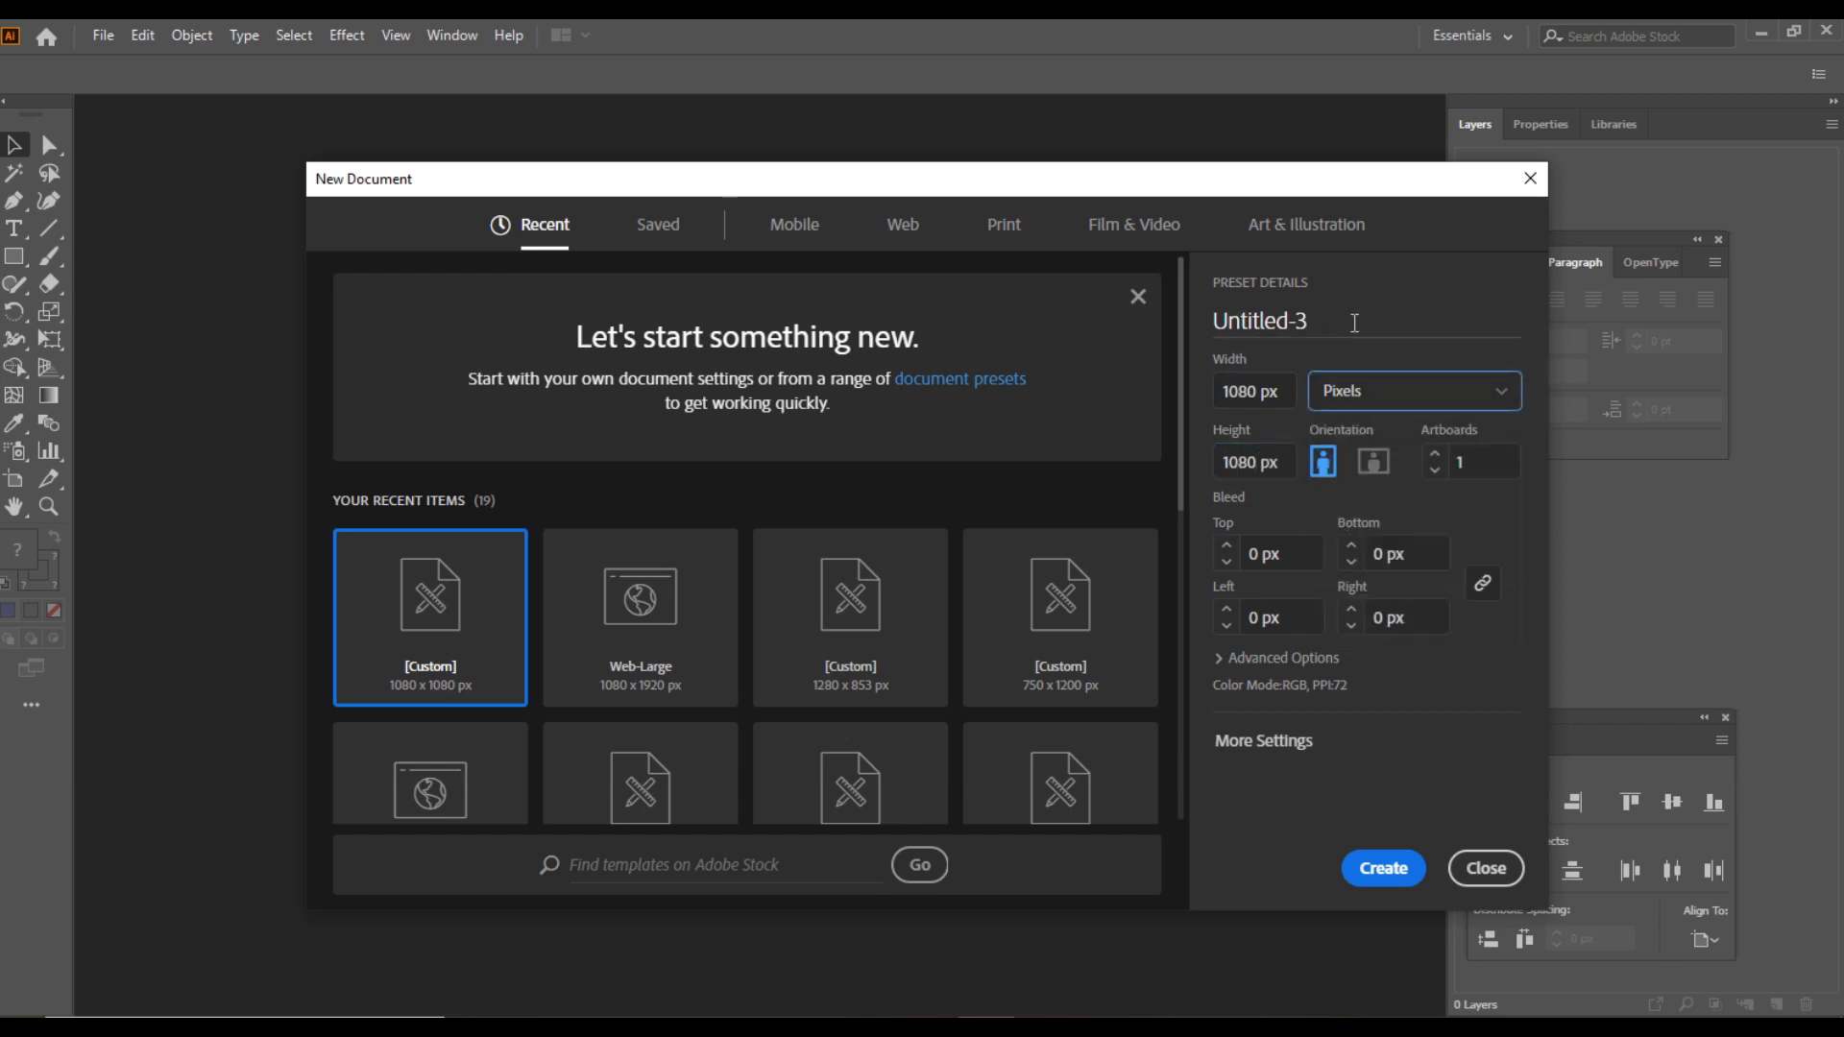
Name the new document Instagram Post
left_click(1353, 322)
type("In")
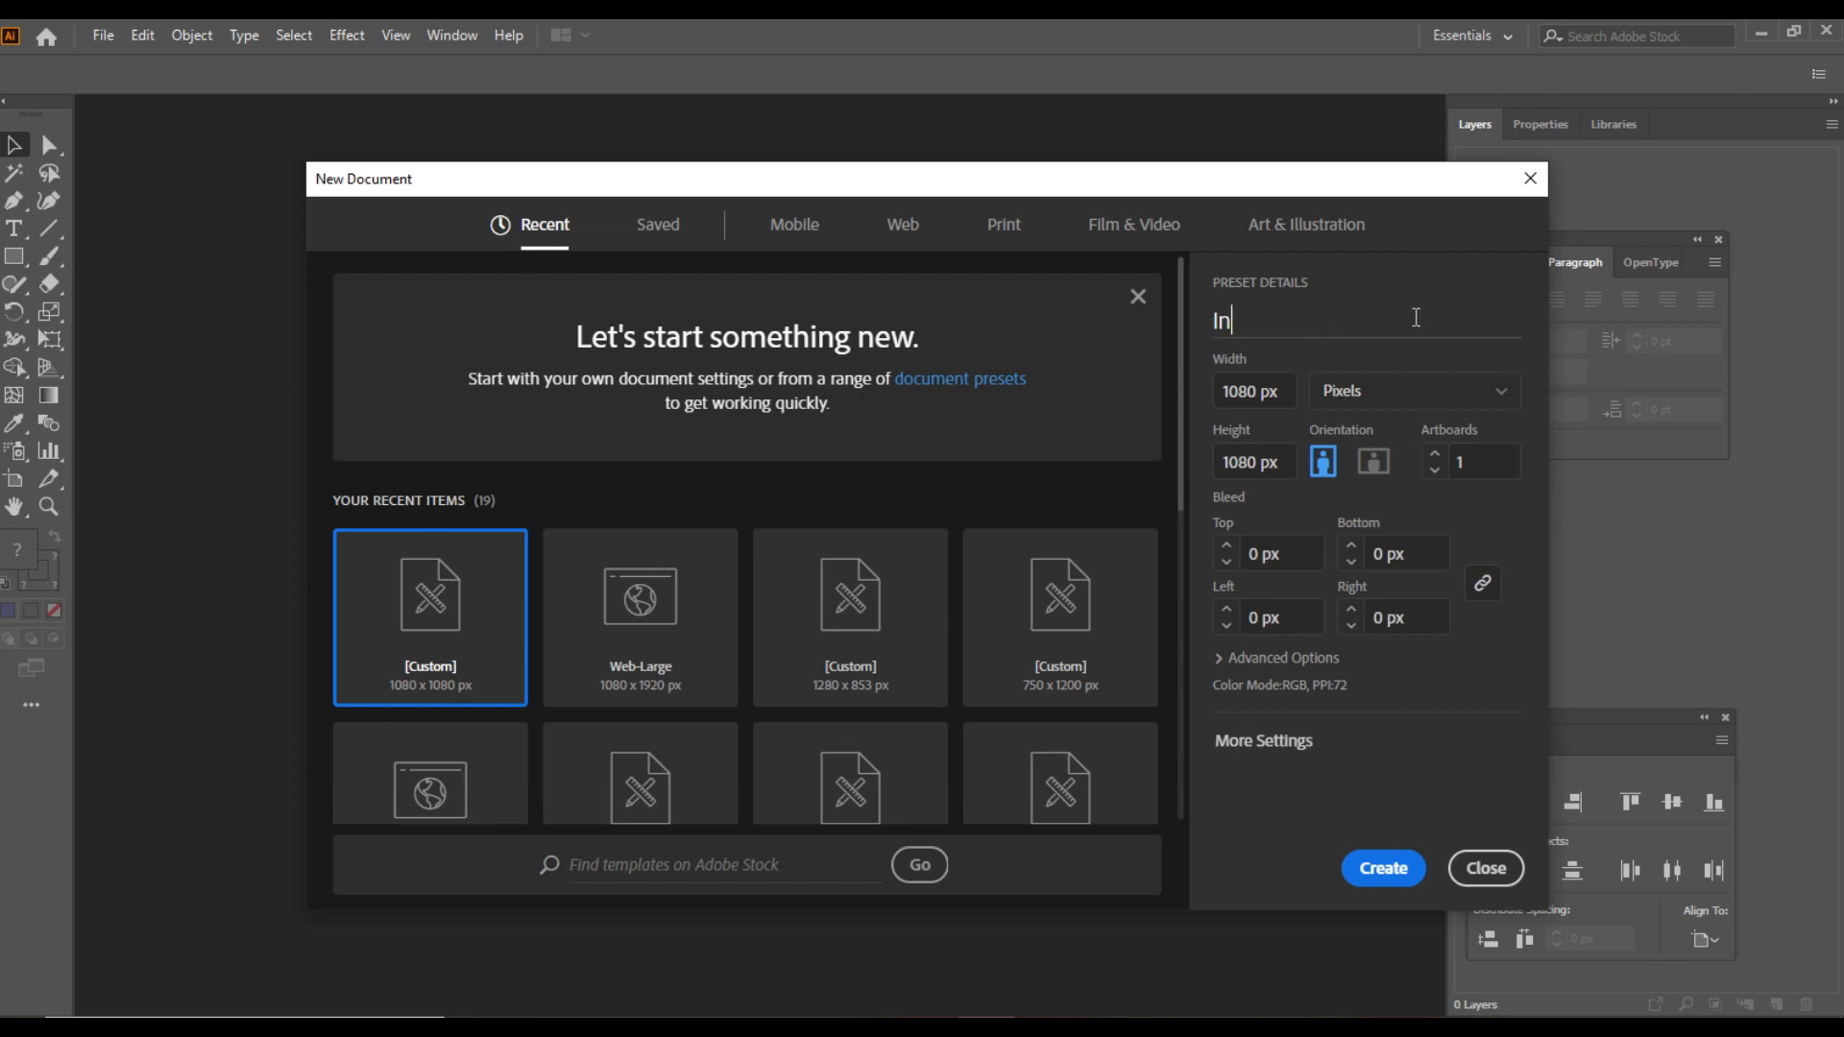
type("stagram Post")
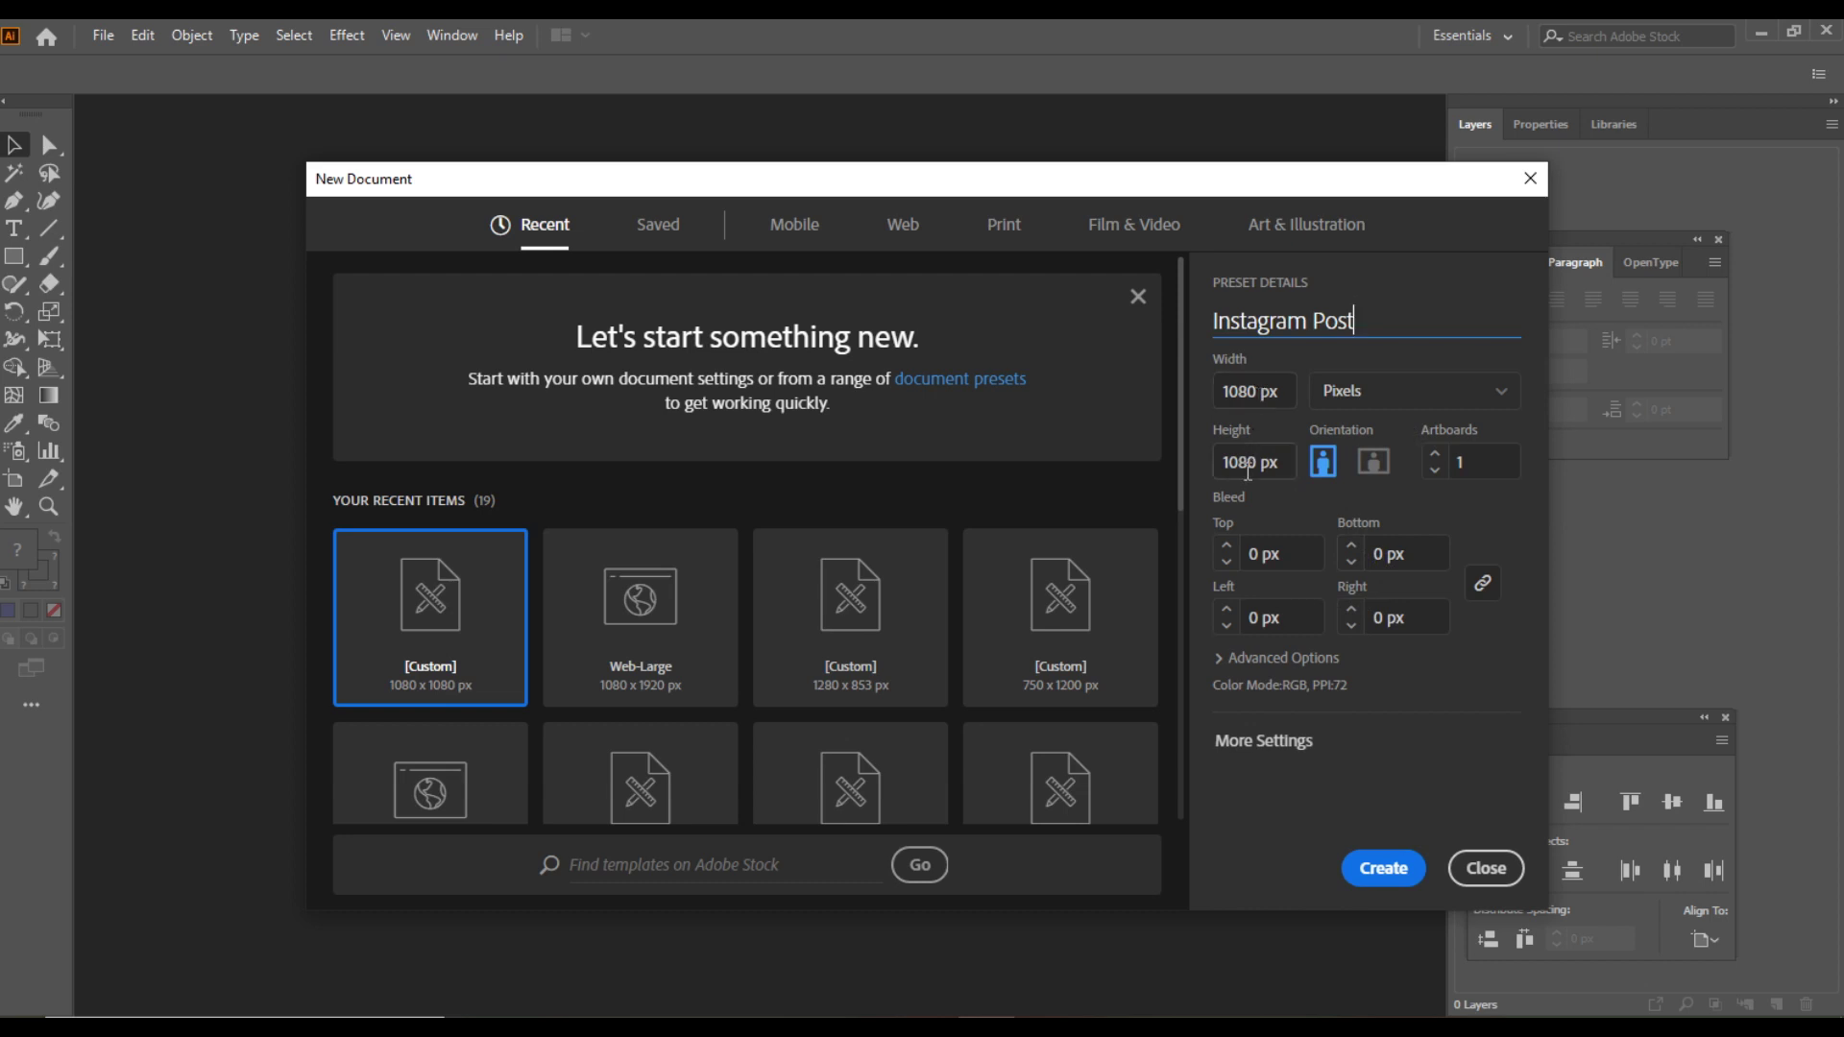
Create the document with the RGB Color mode and raster effects at Screen (72 ppi)
left_click(1244, 658)
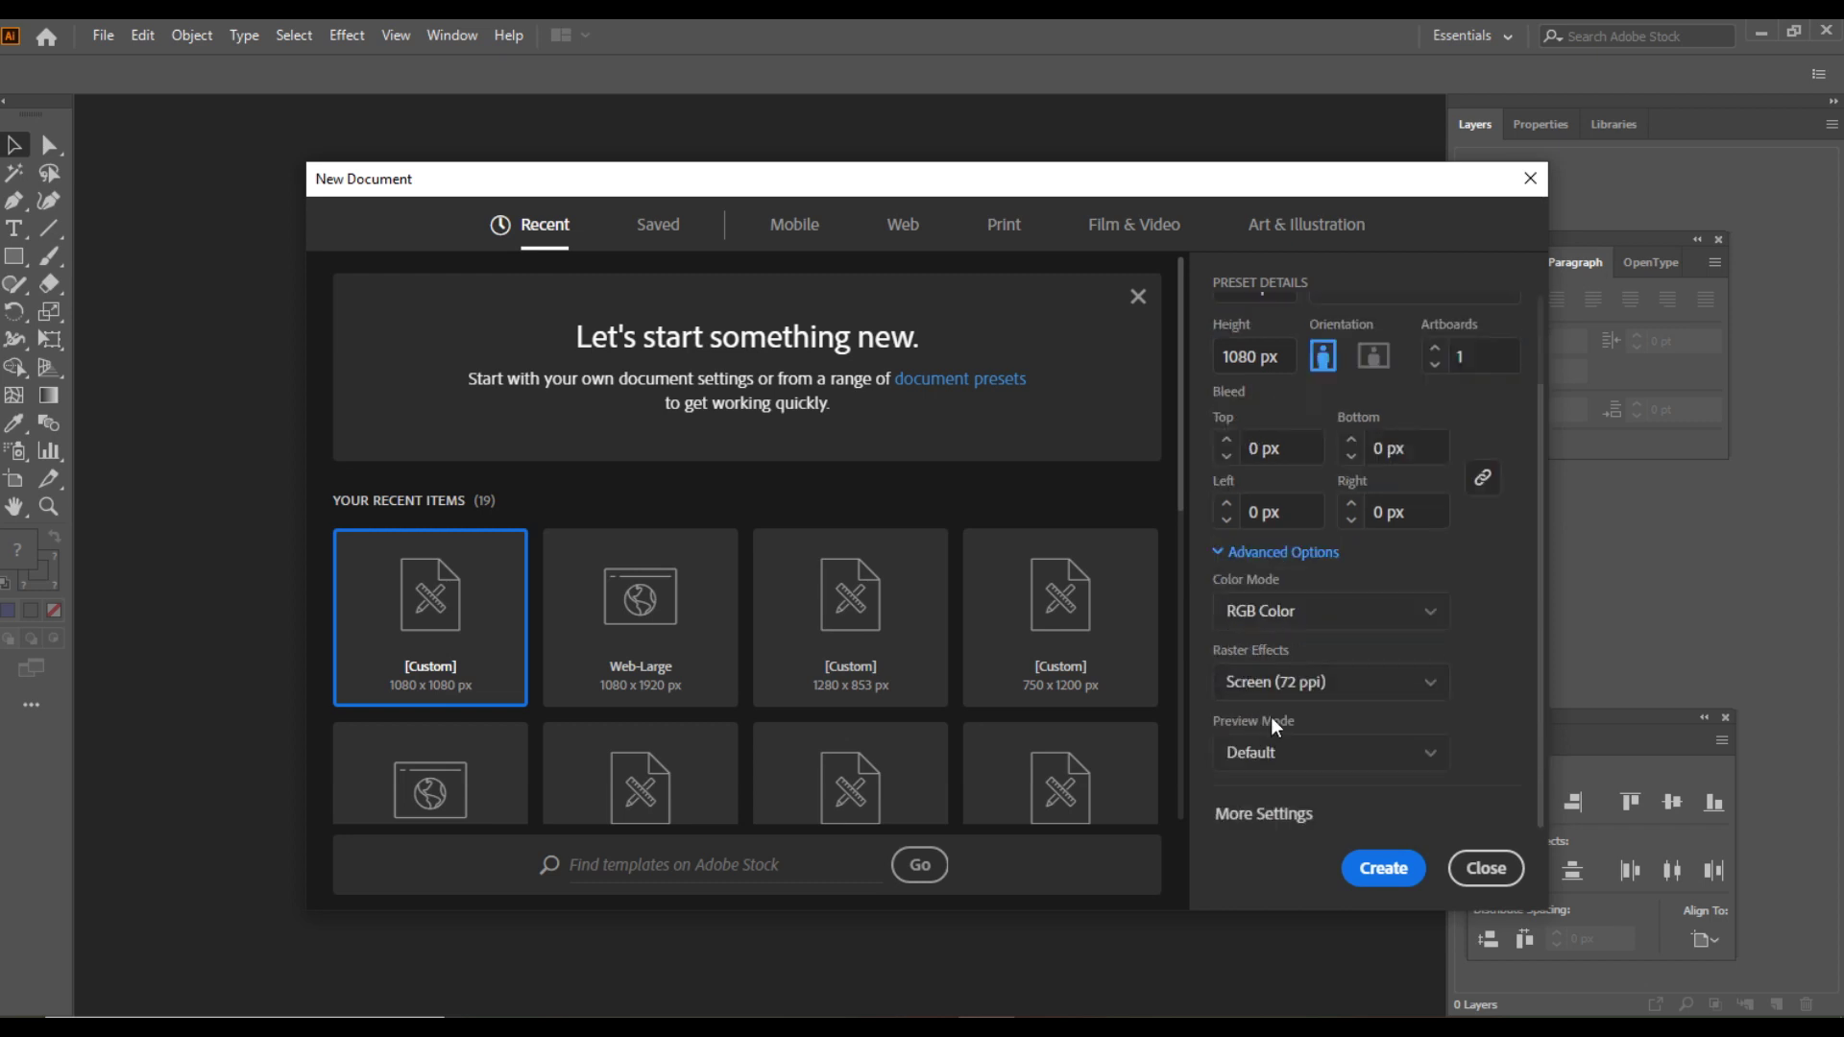
left_click(1338, 622)
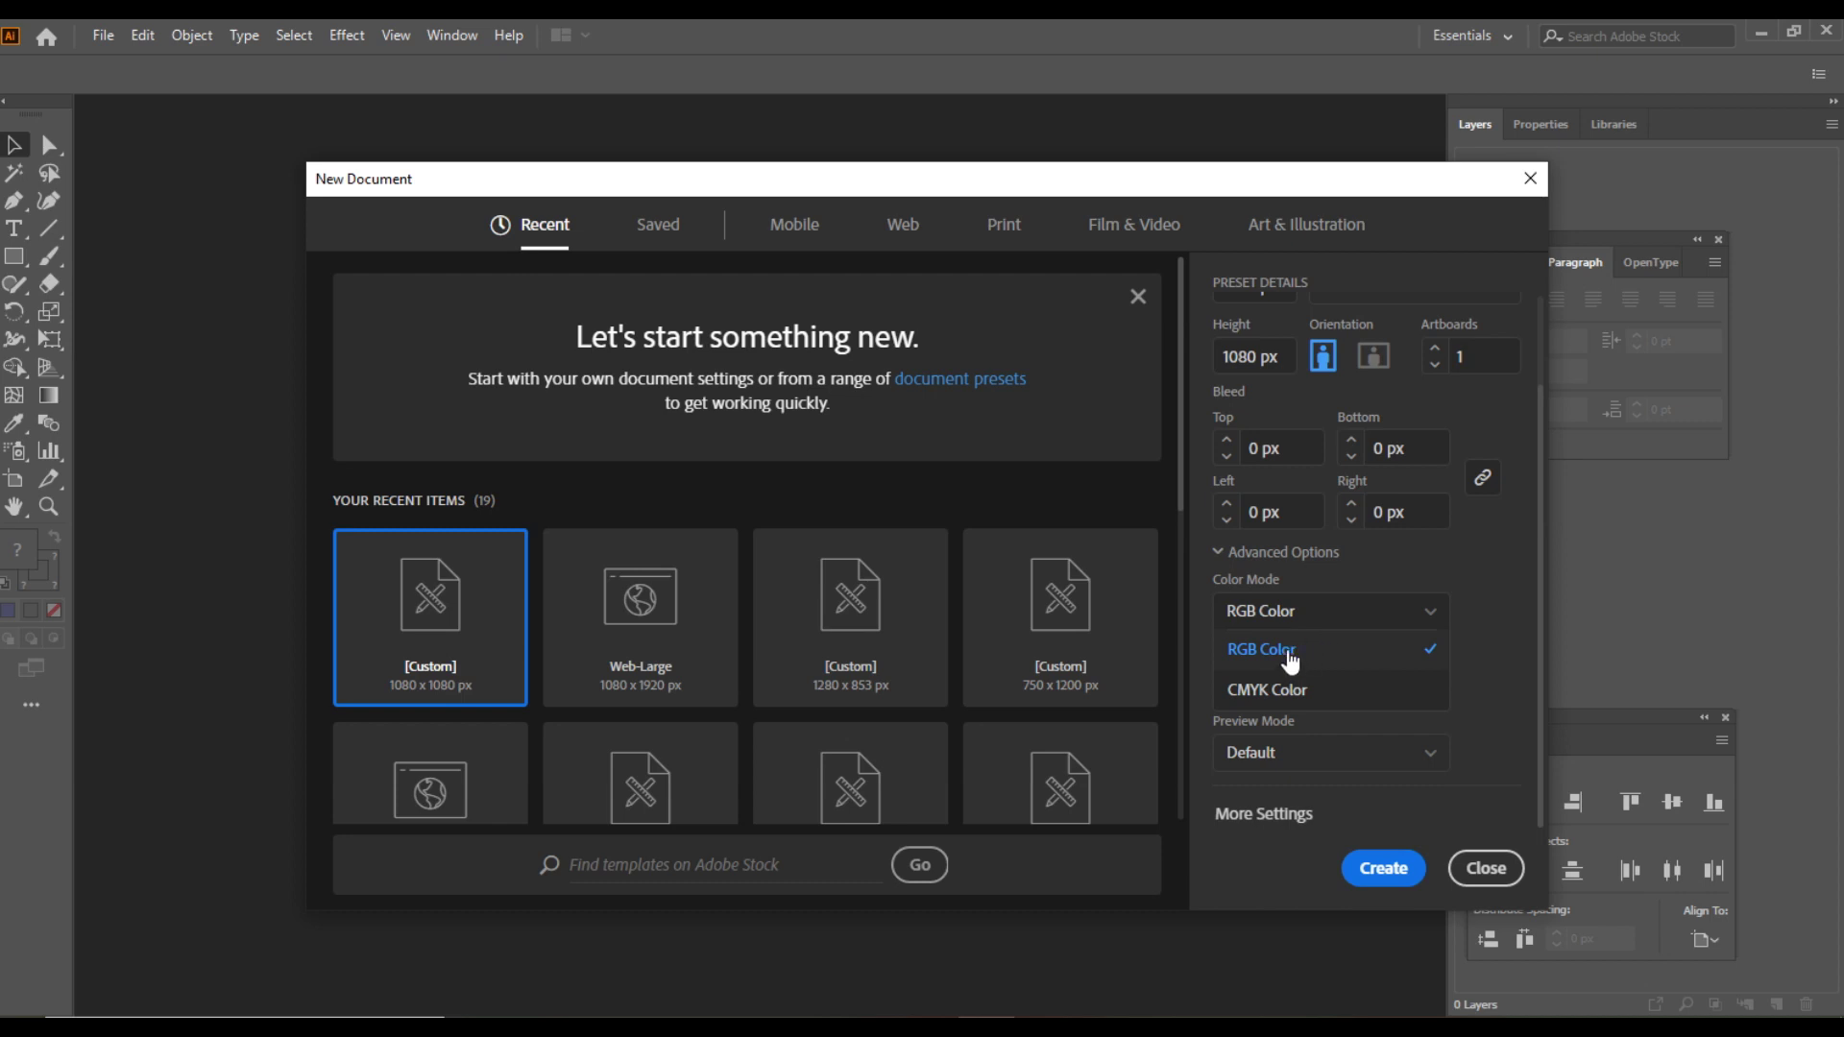
left_click(1289, 653)
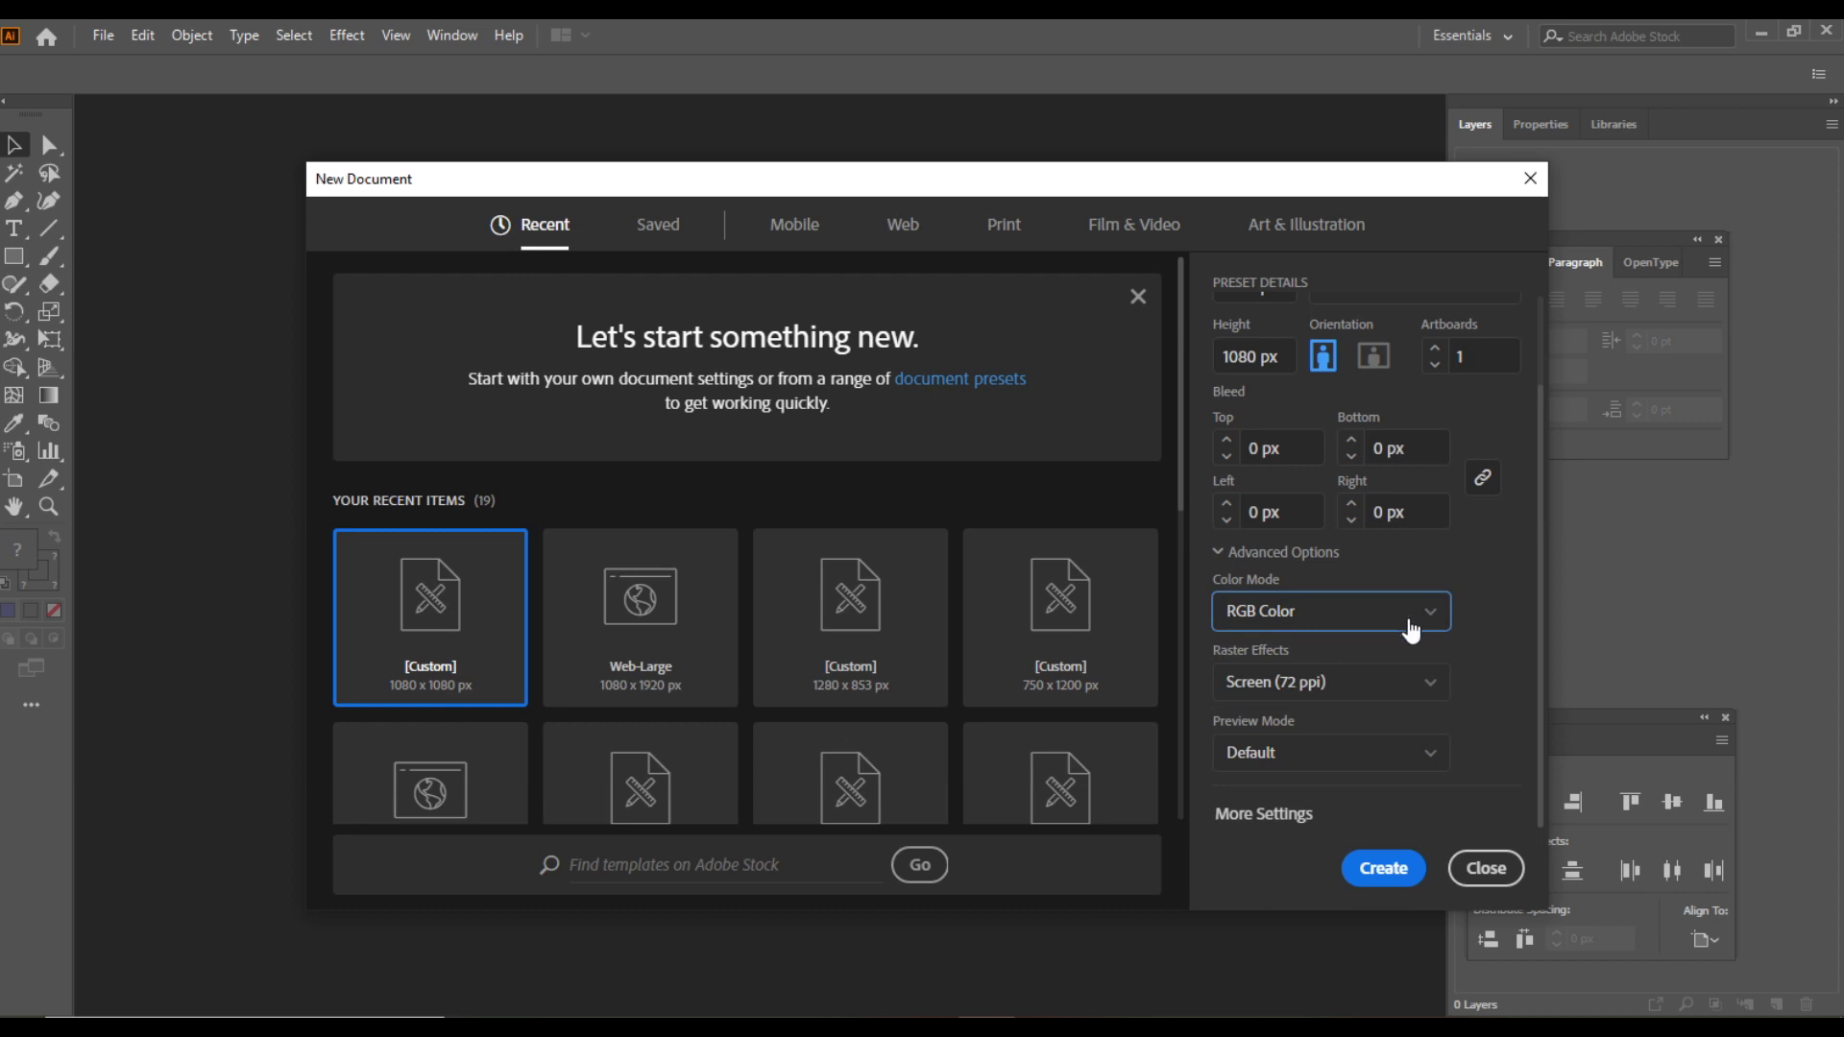
left_click(1410, 690)
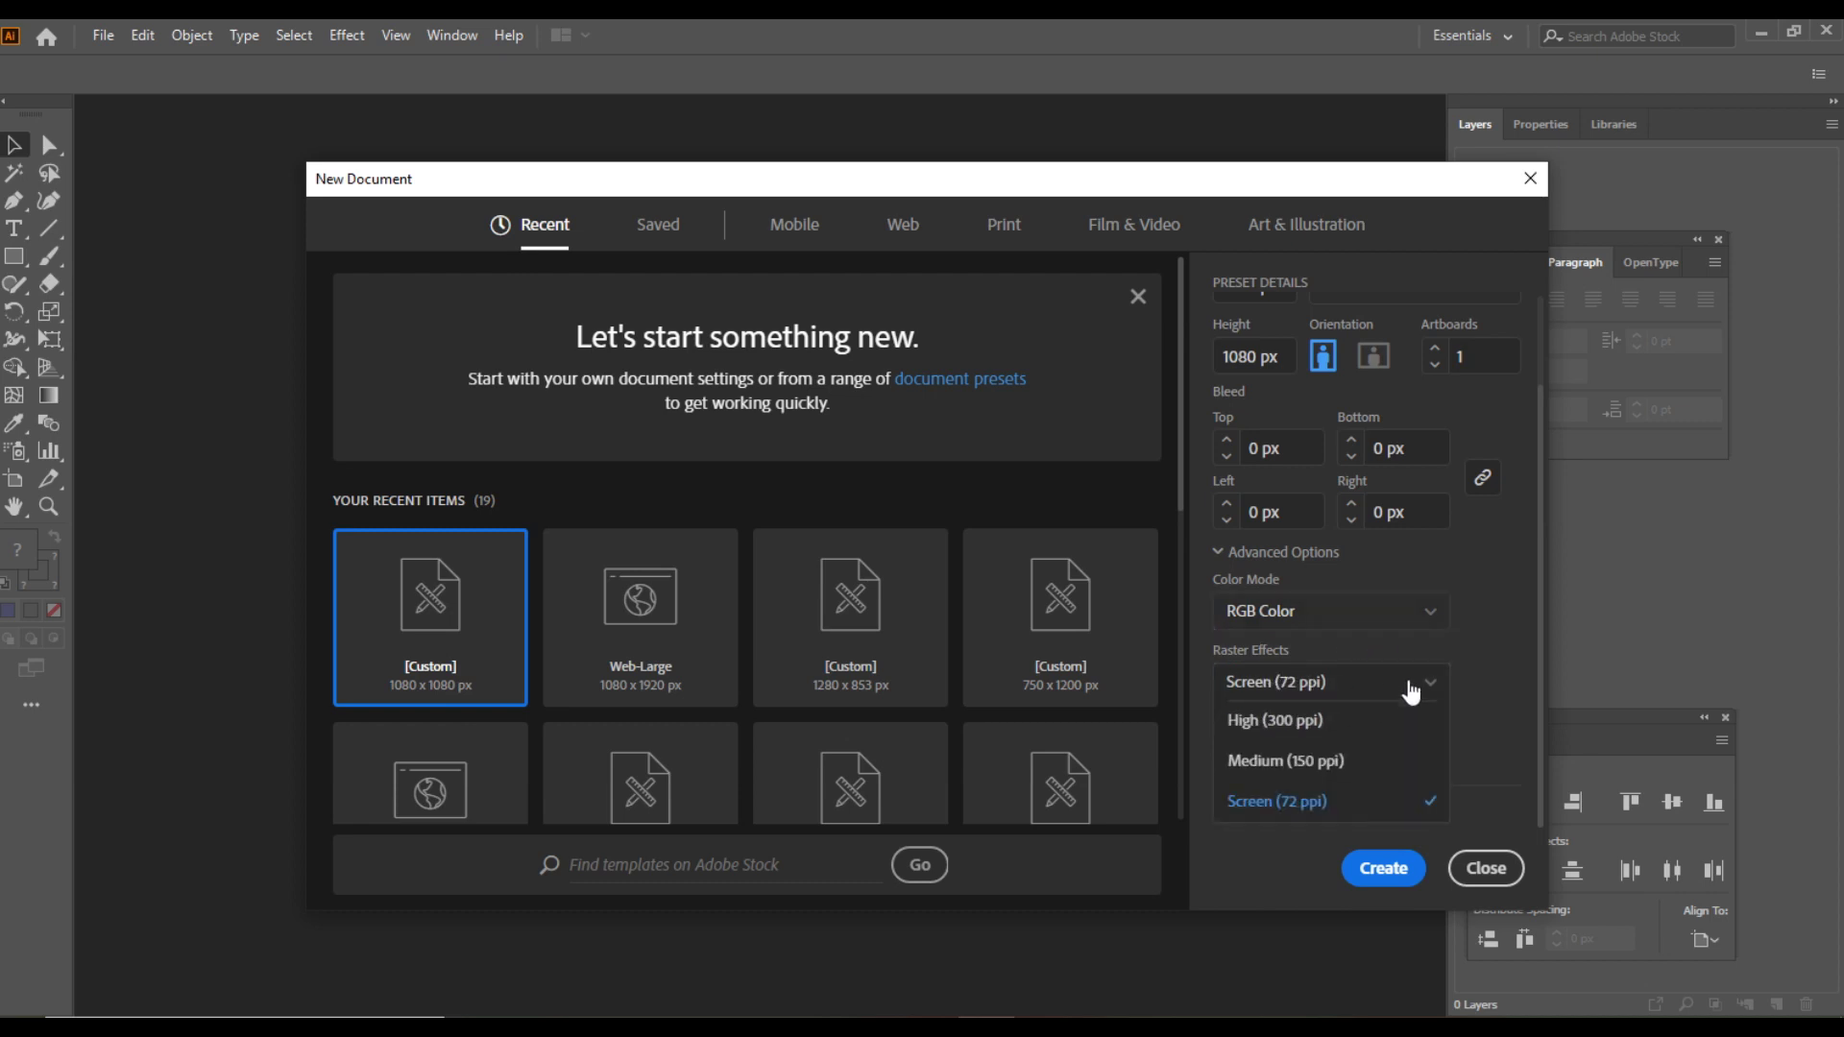
left_click(1508, 676)
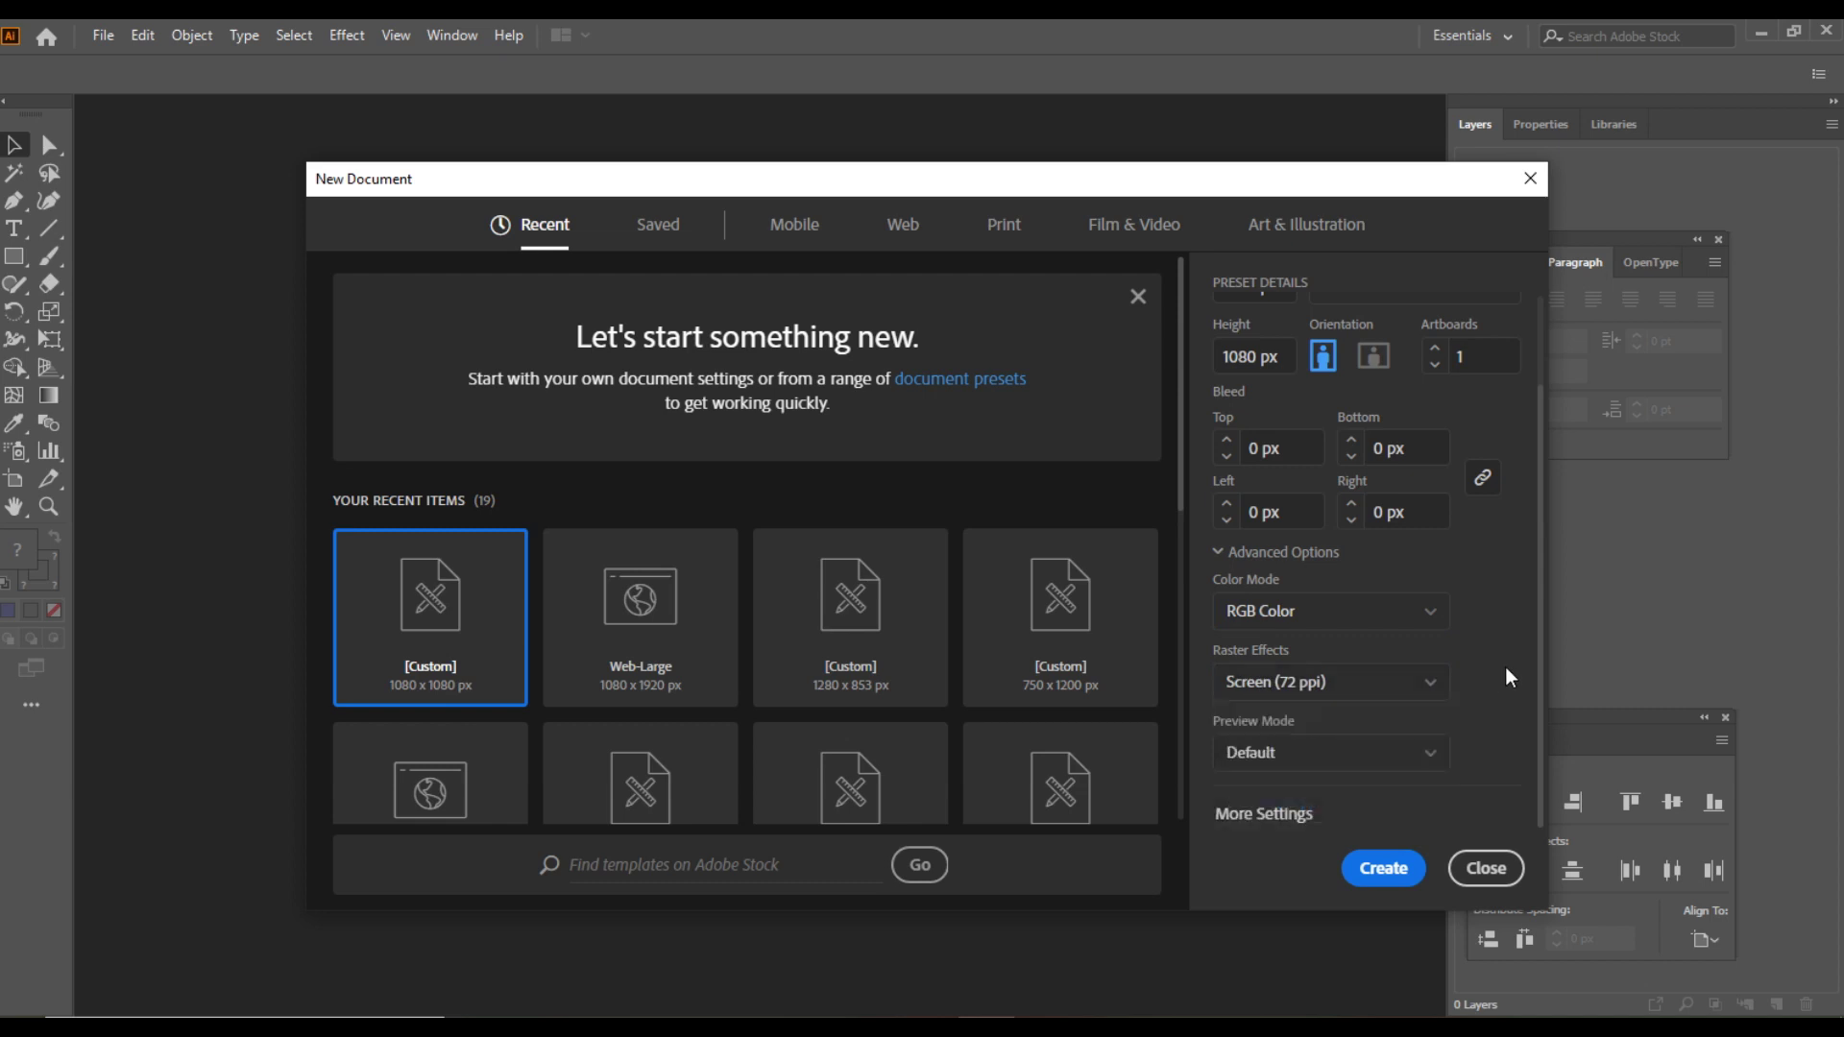
left_click(1403, 869)
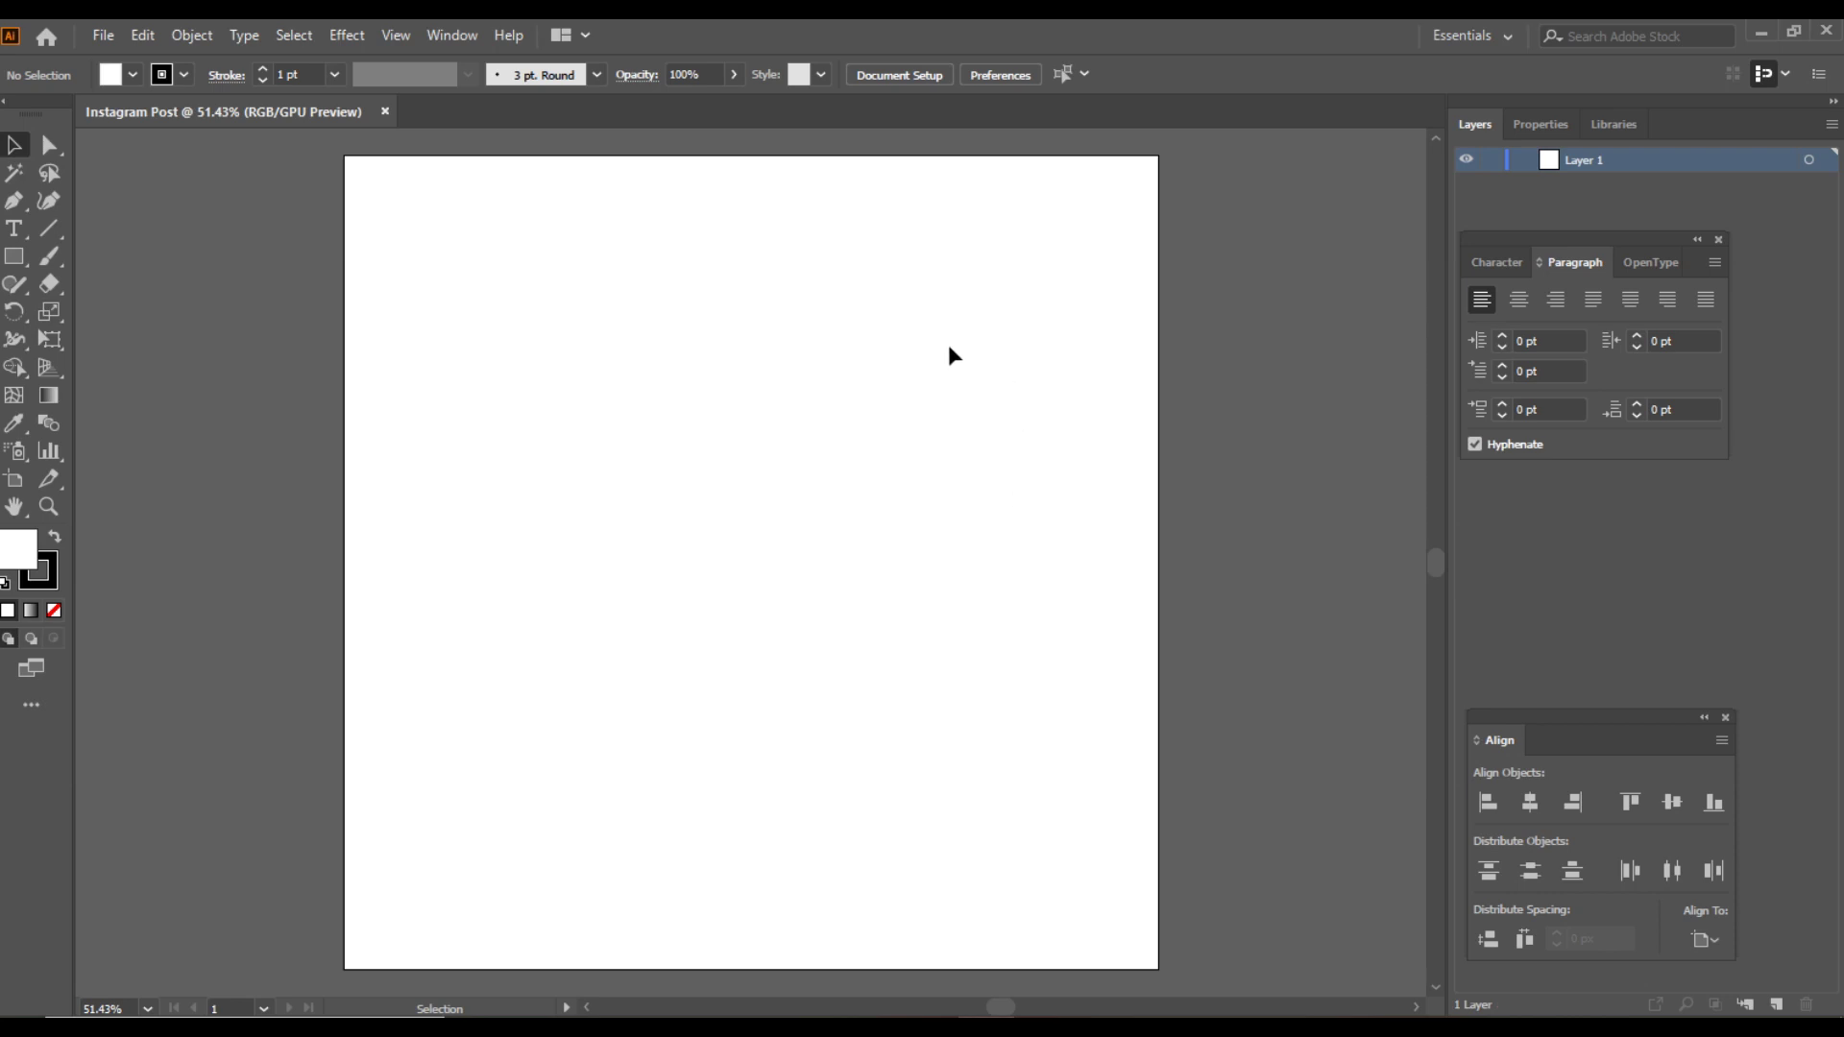
Place the fashion image from the Desktop onto the artboard as a linked file
left_click(106, 35)
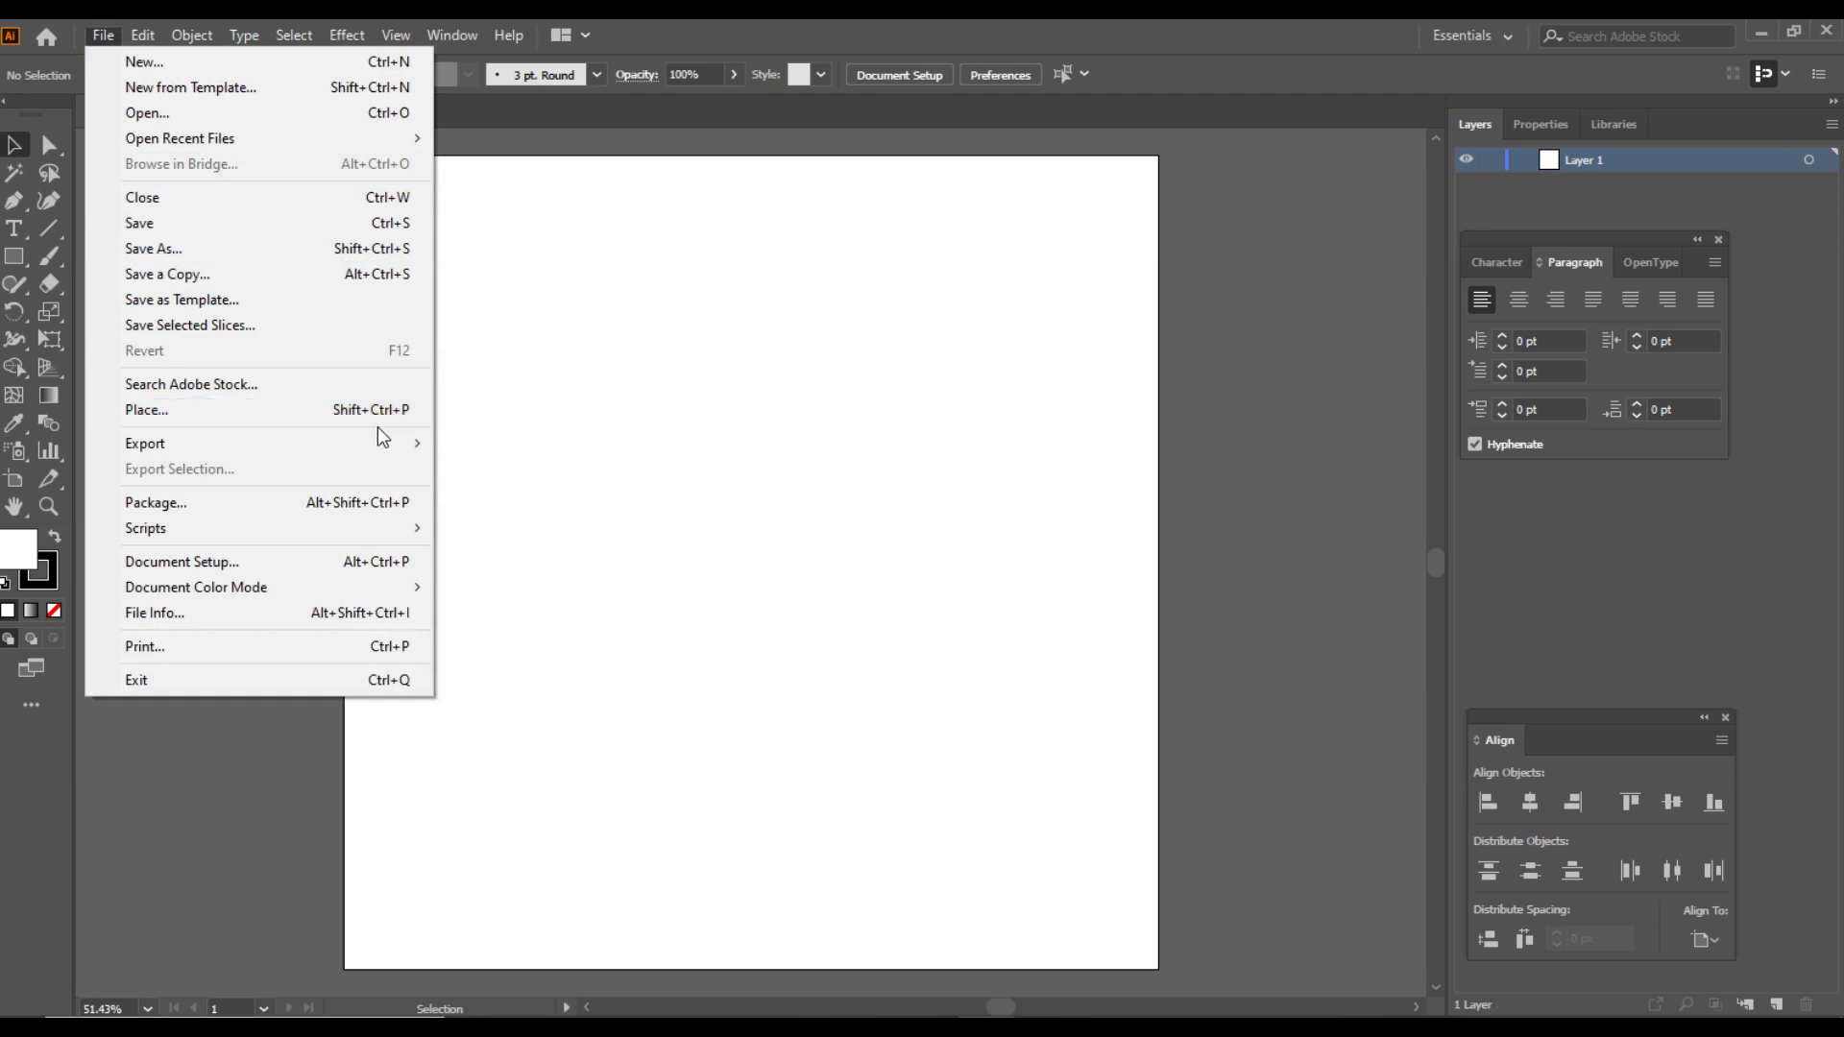
left_click(1001, 21)
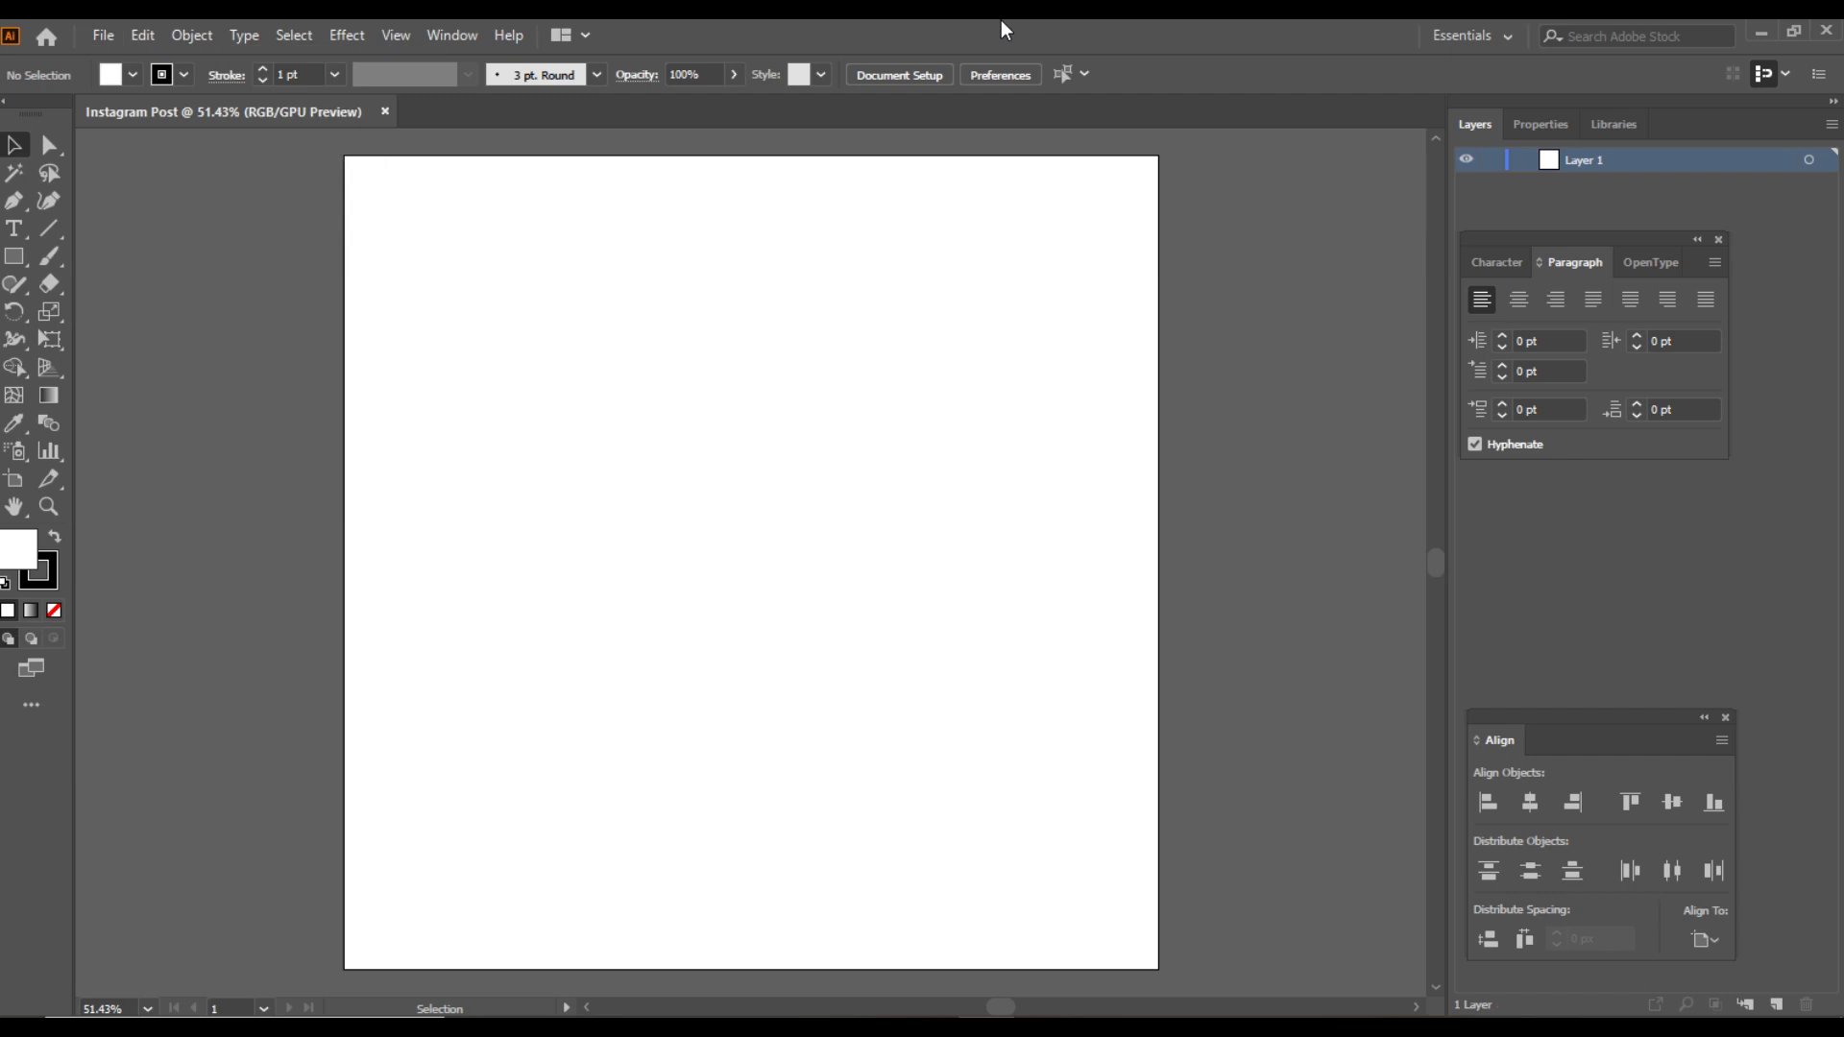
key("ctrl+shift+p")
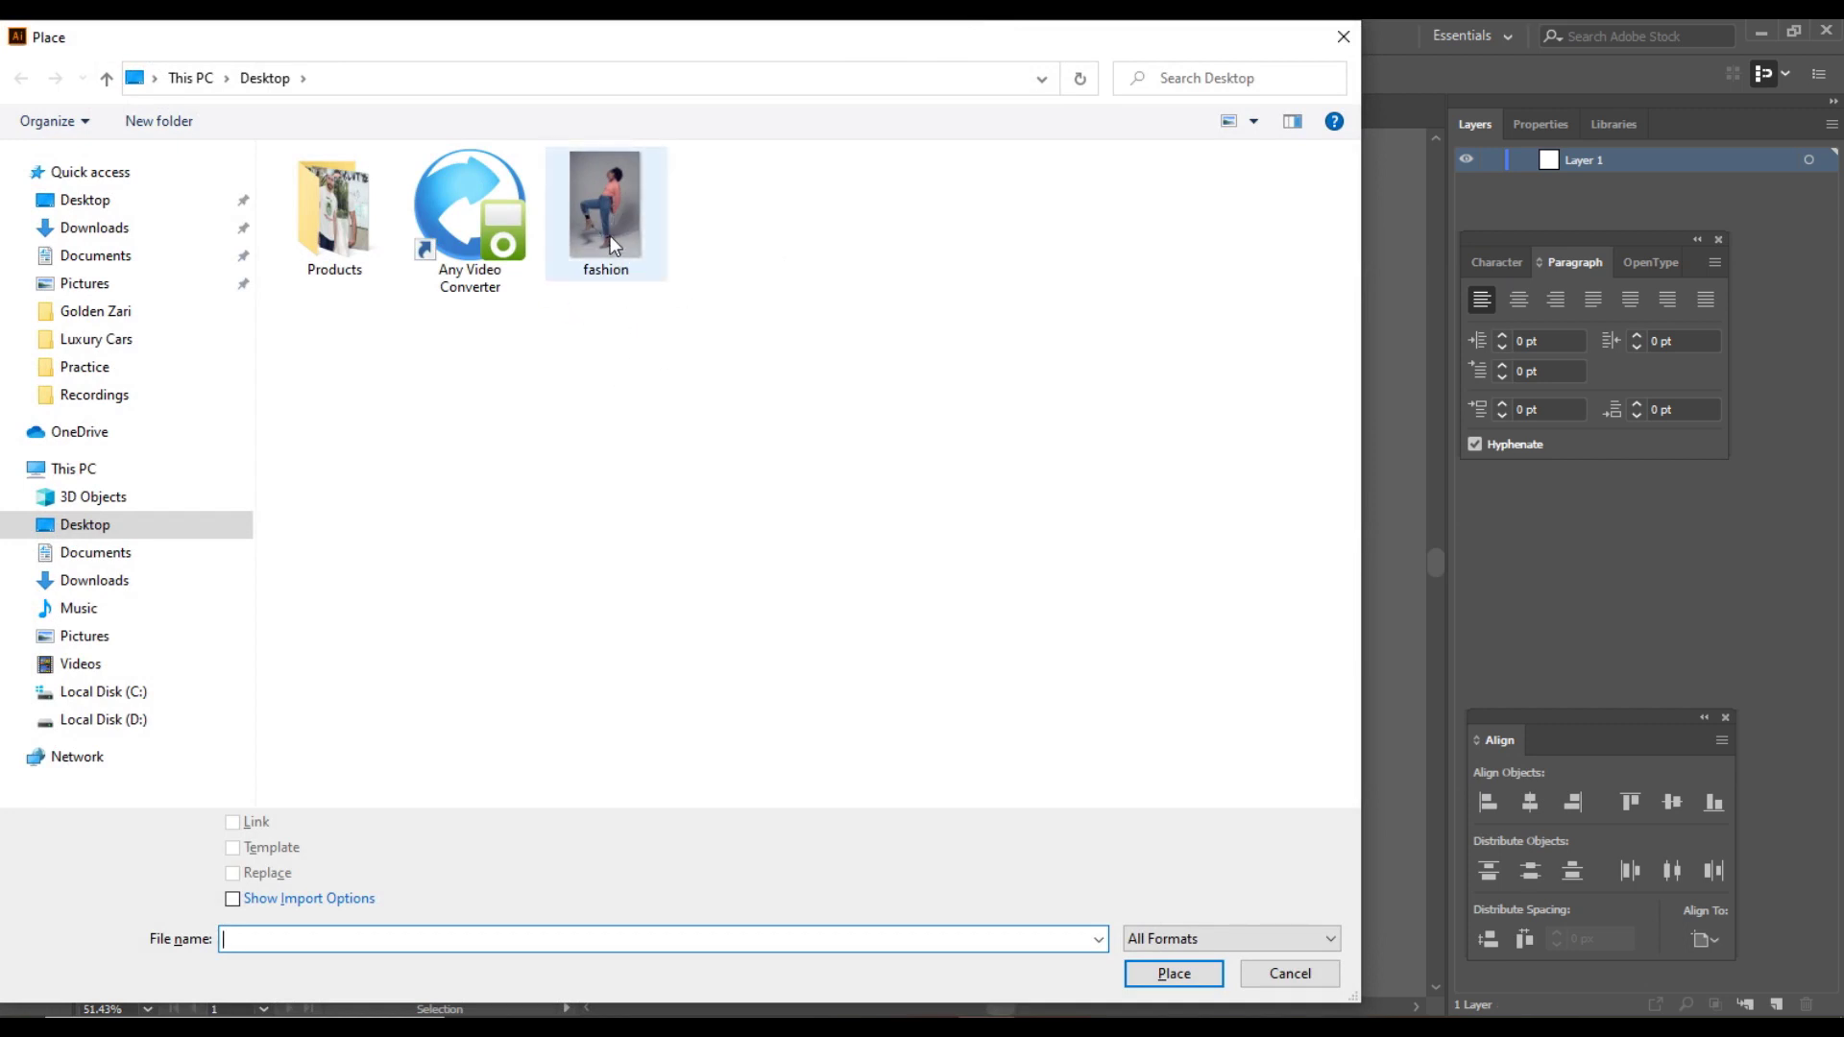
left_click(601, 199)
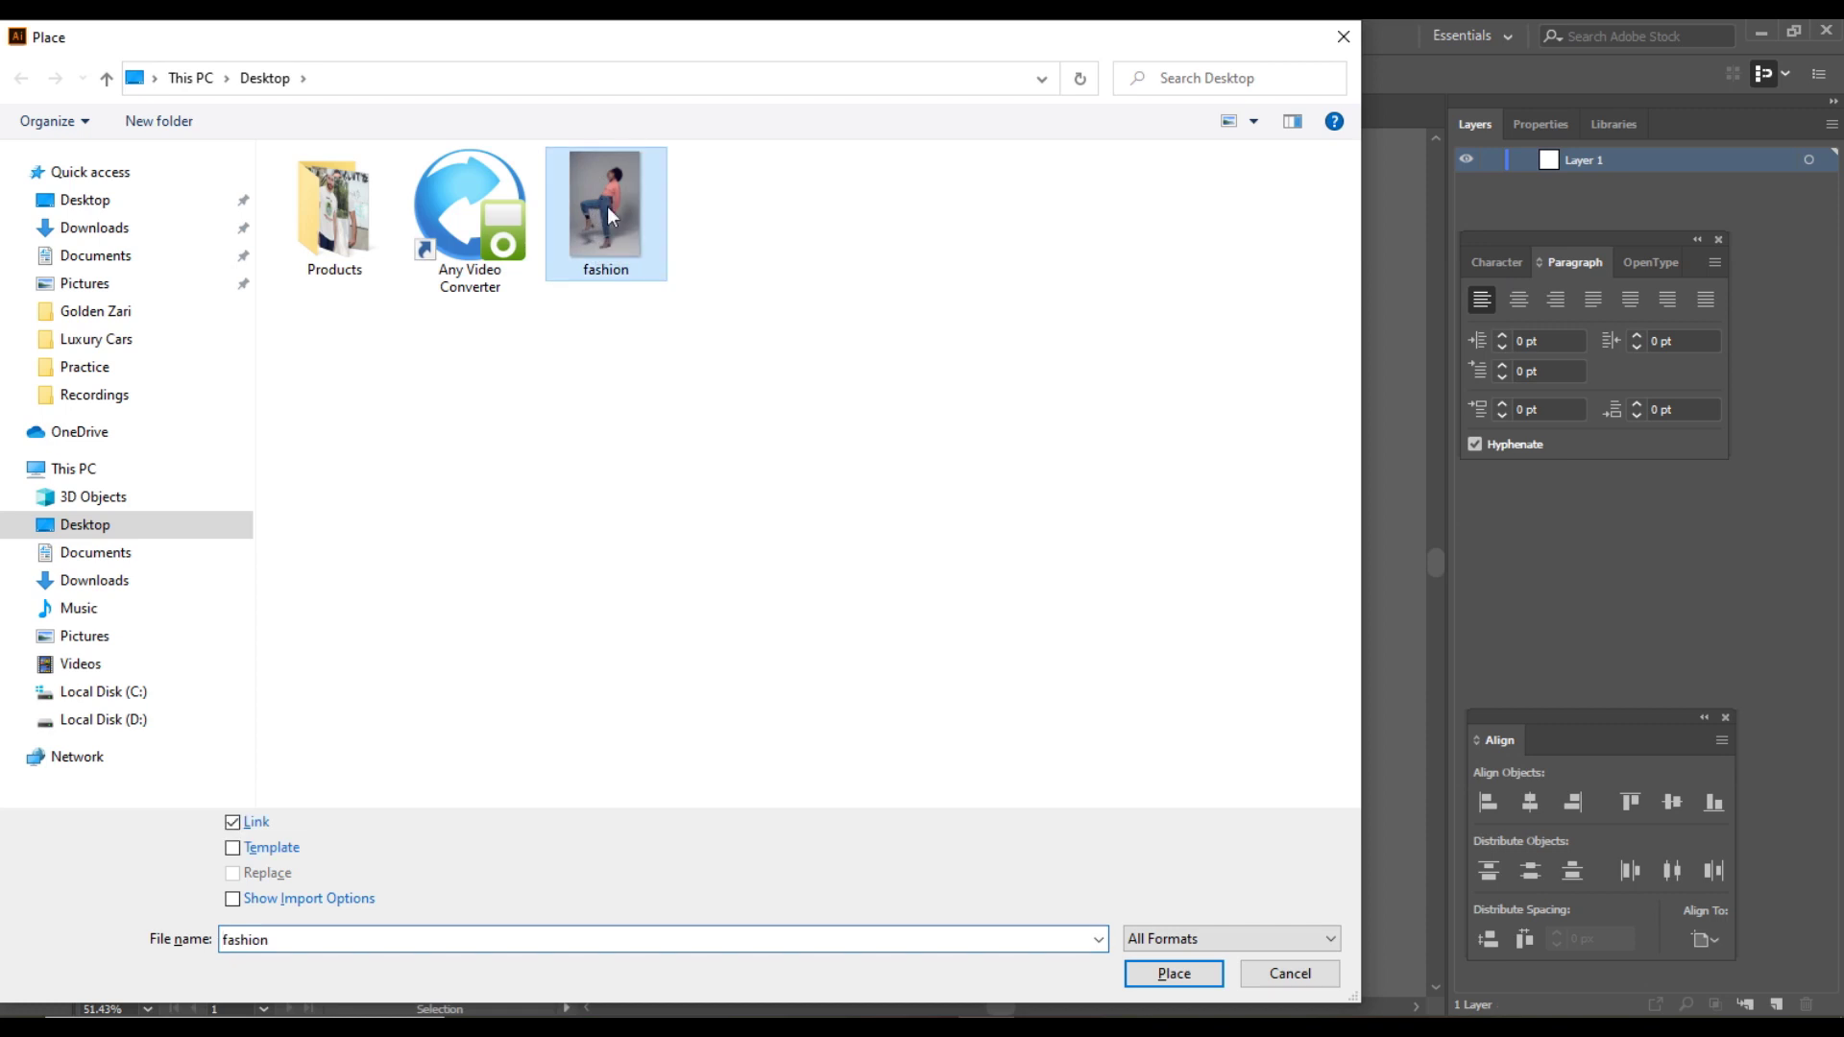
left_click(1164, 976)
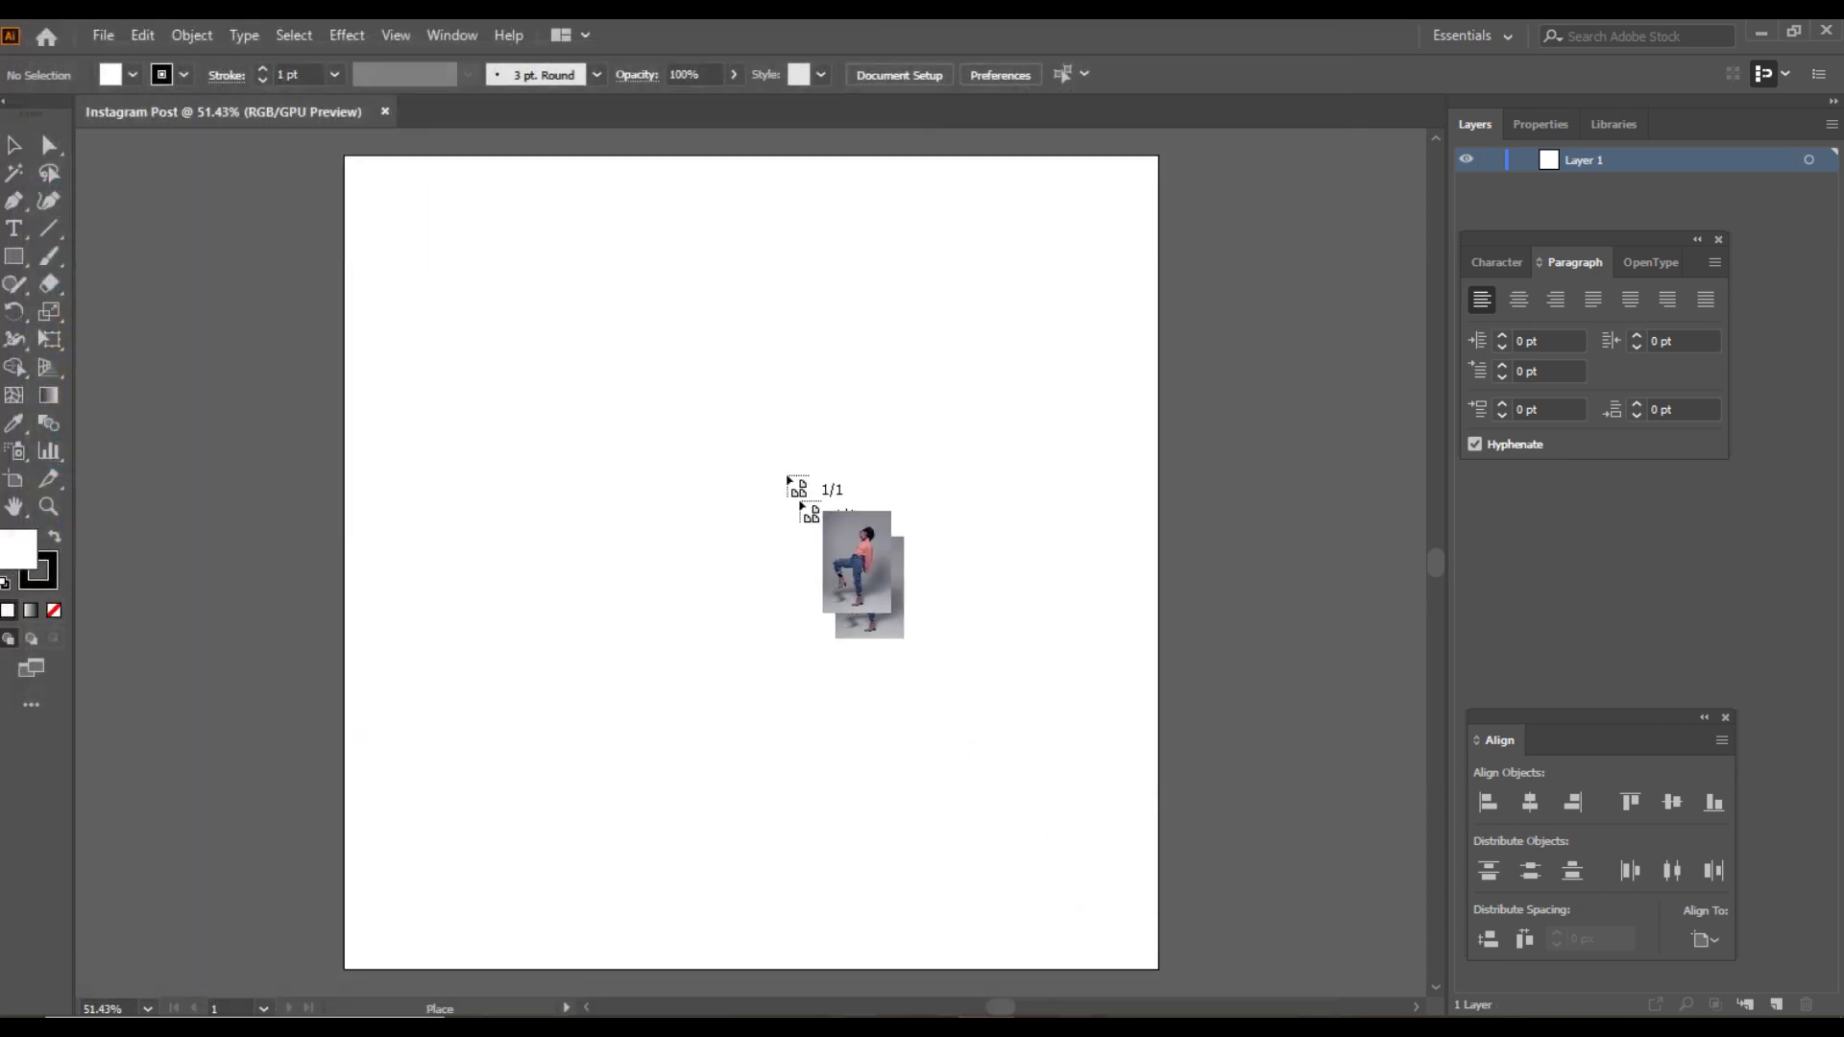
left_click(696, 214)
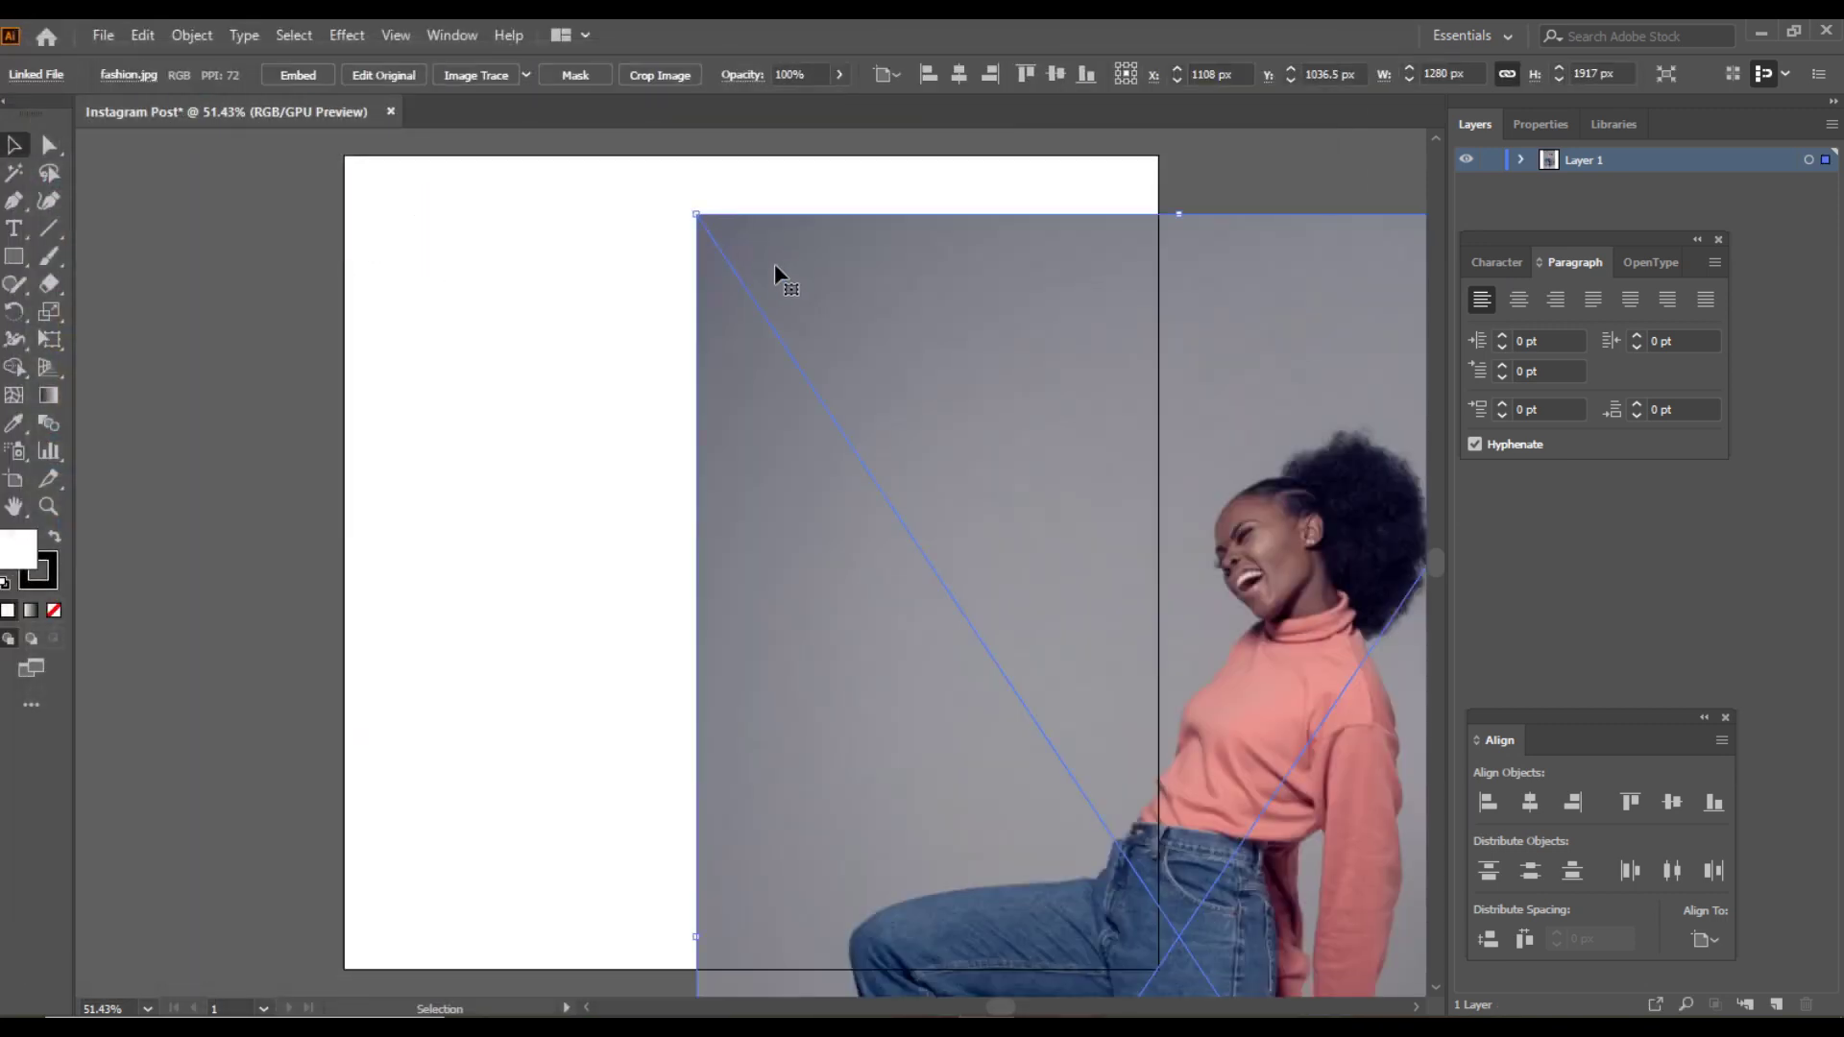
Scale the fashion photo down proportionally to about 634 by 950 px and position it in the right part of the artboard
left_click_drag(1039, 377, 908, 343)
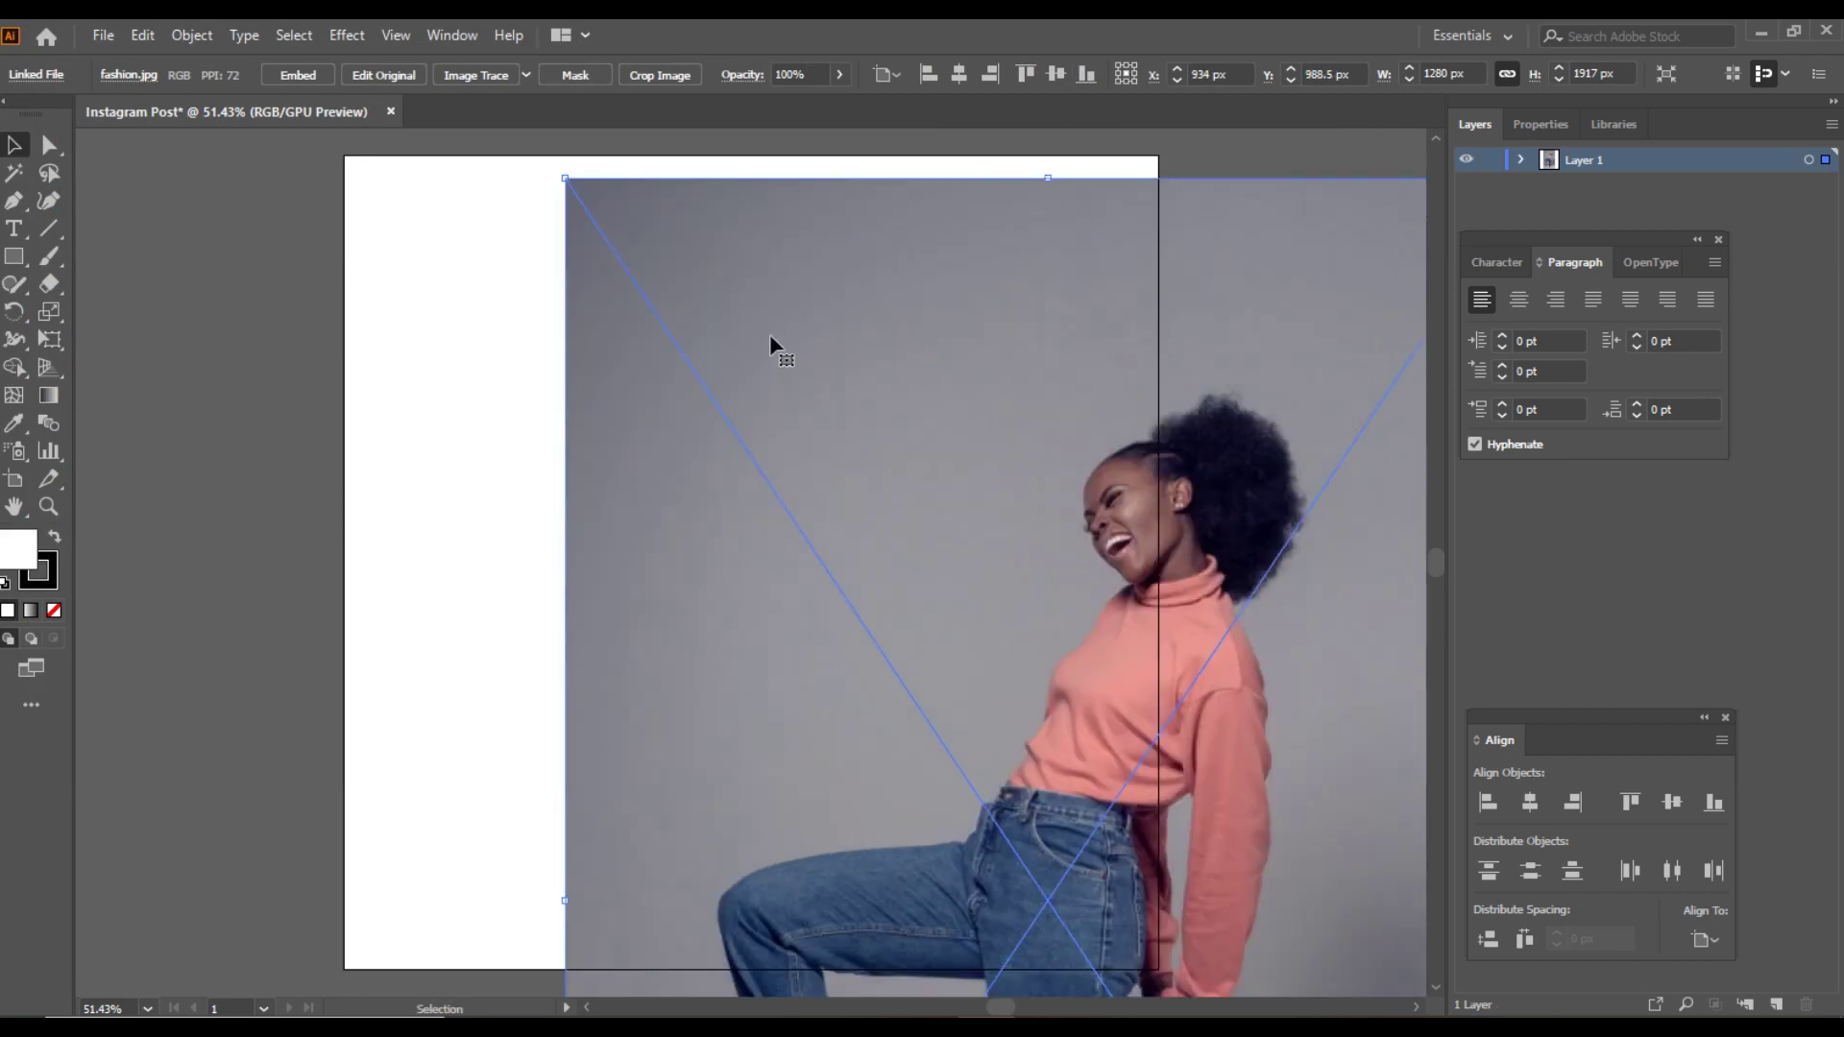
left_click(17, 315)
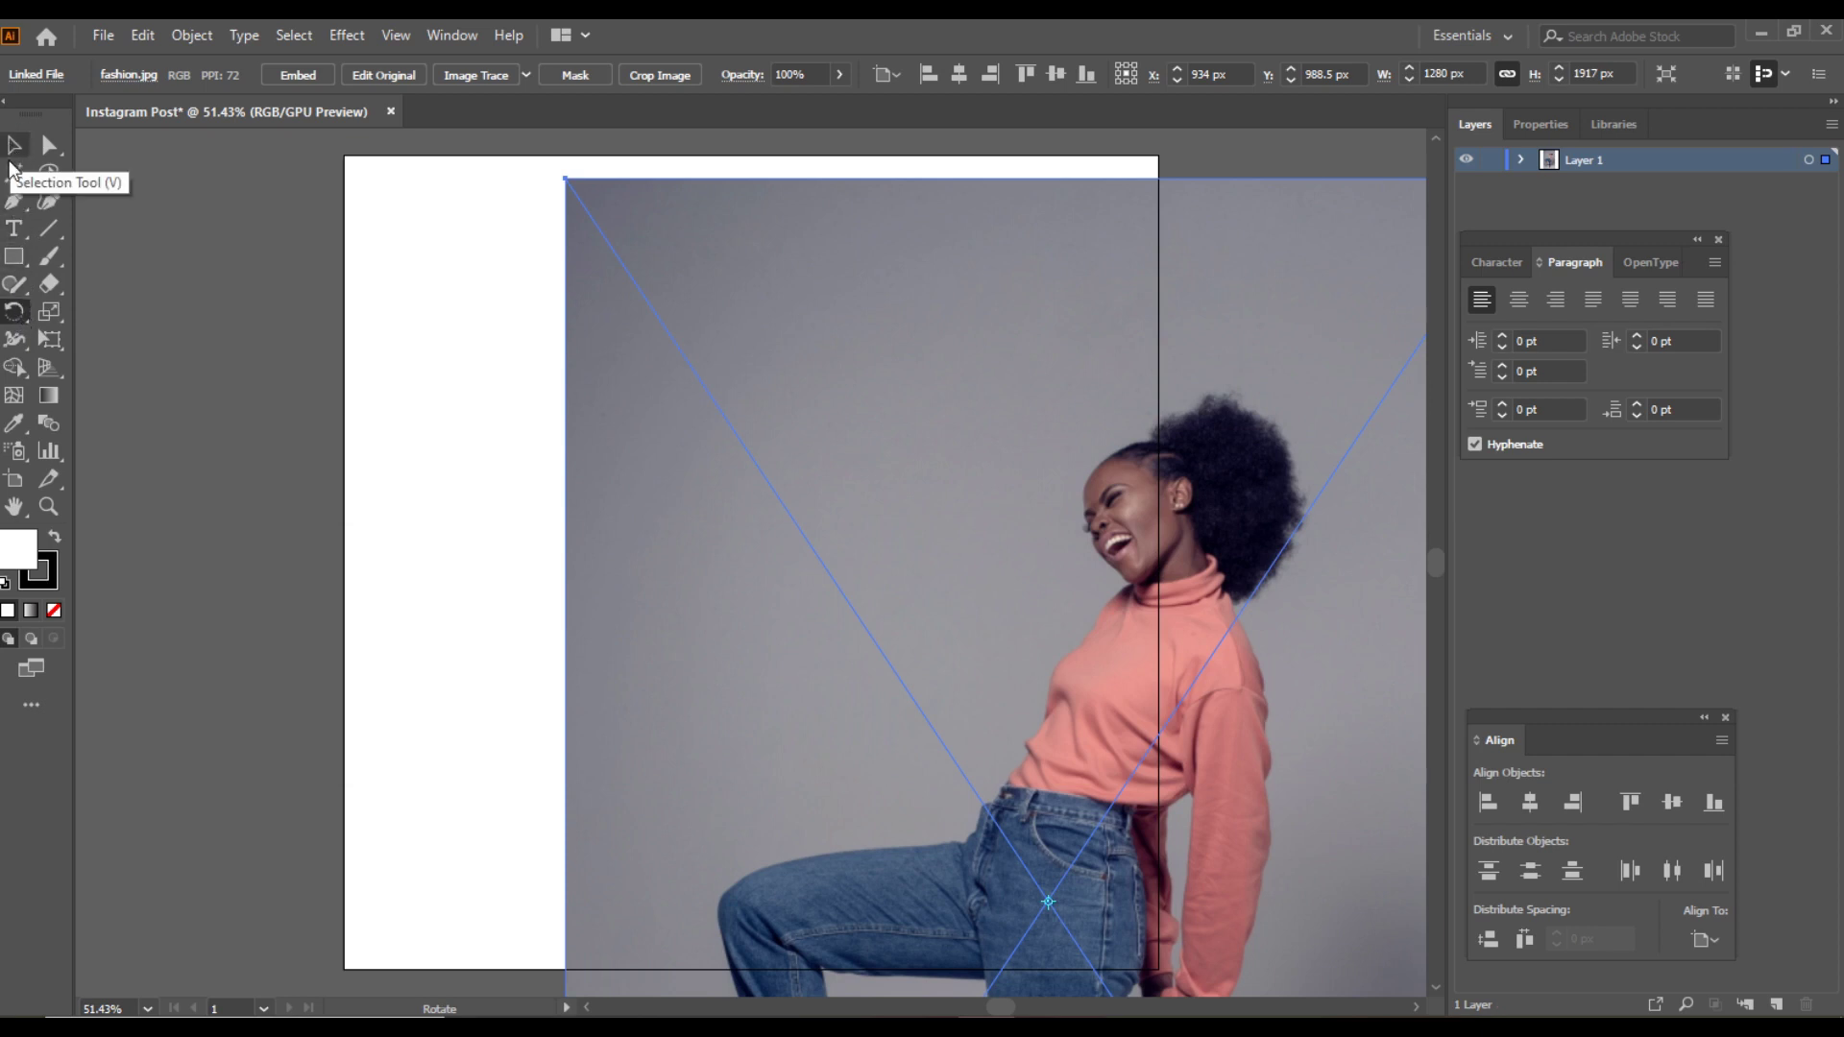
key("v")
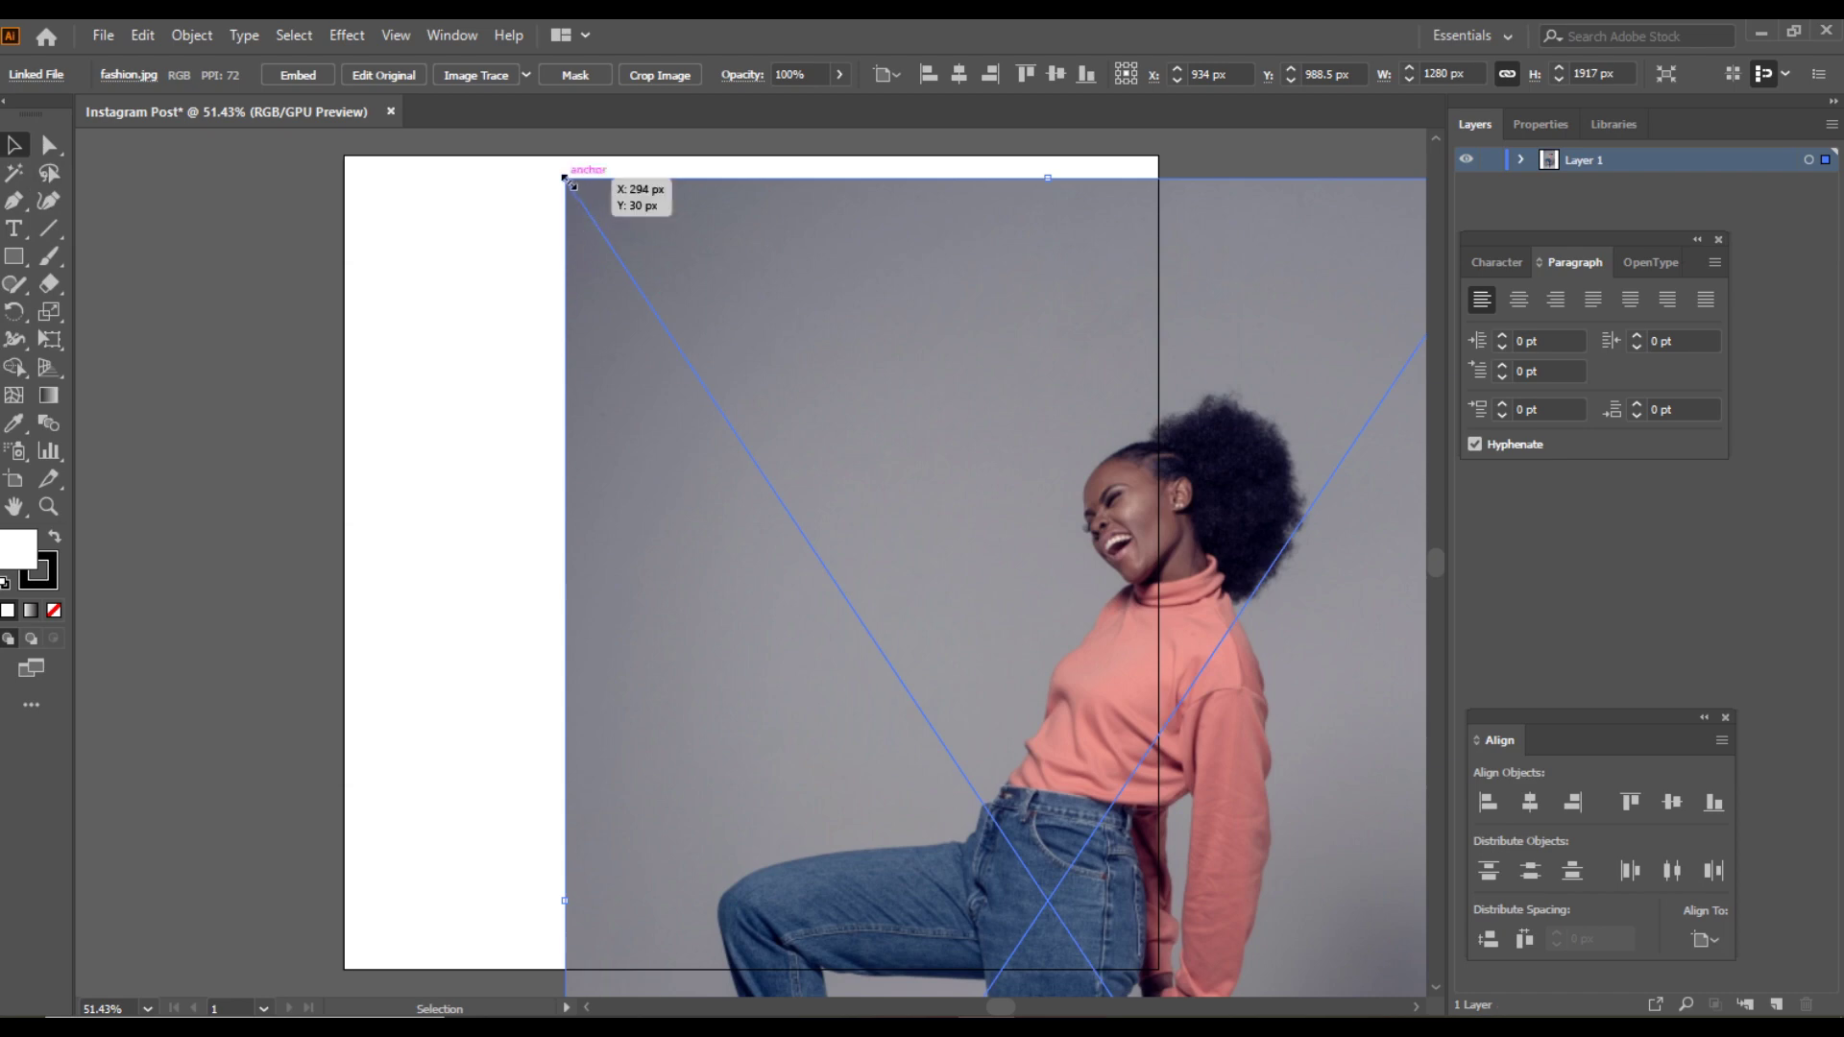
left_click_drag(565, 179, 836, 459)
left_click_drag(1014, 668, 862, 322)
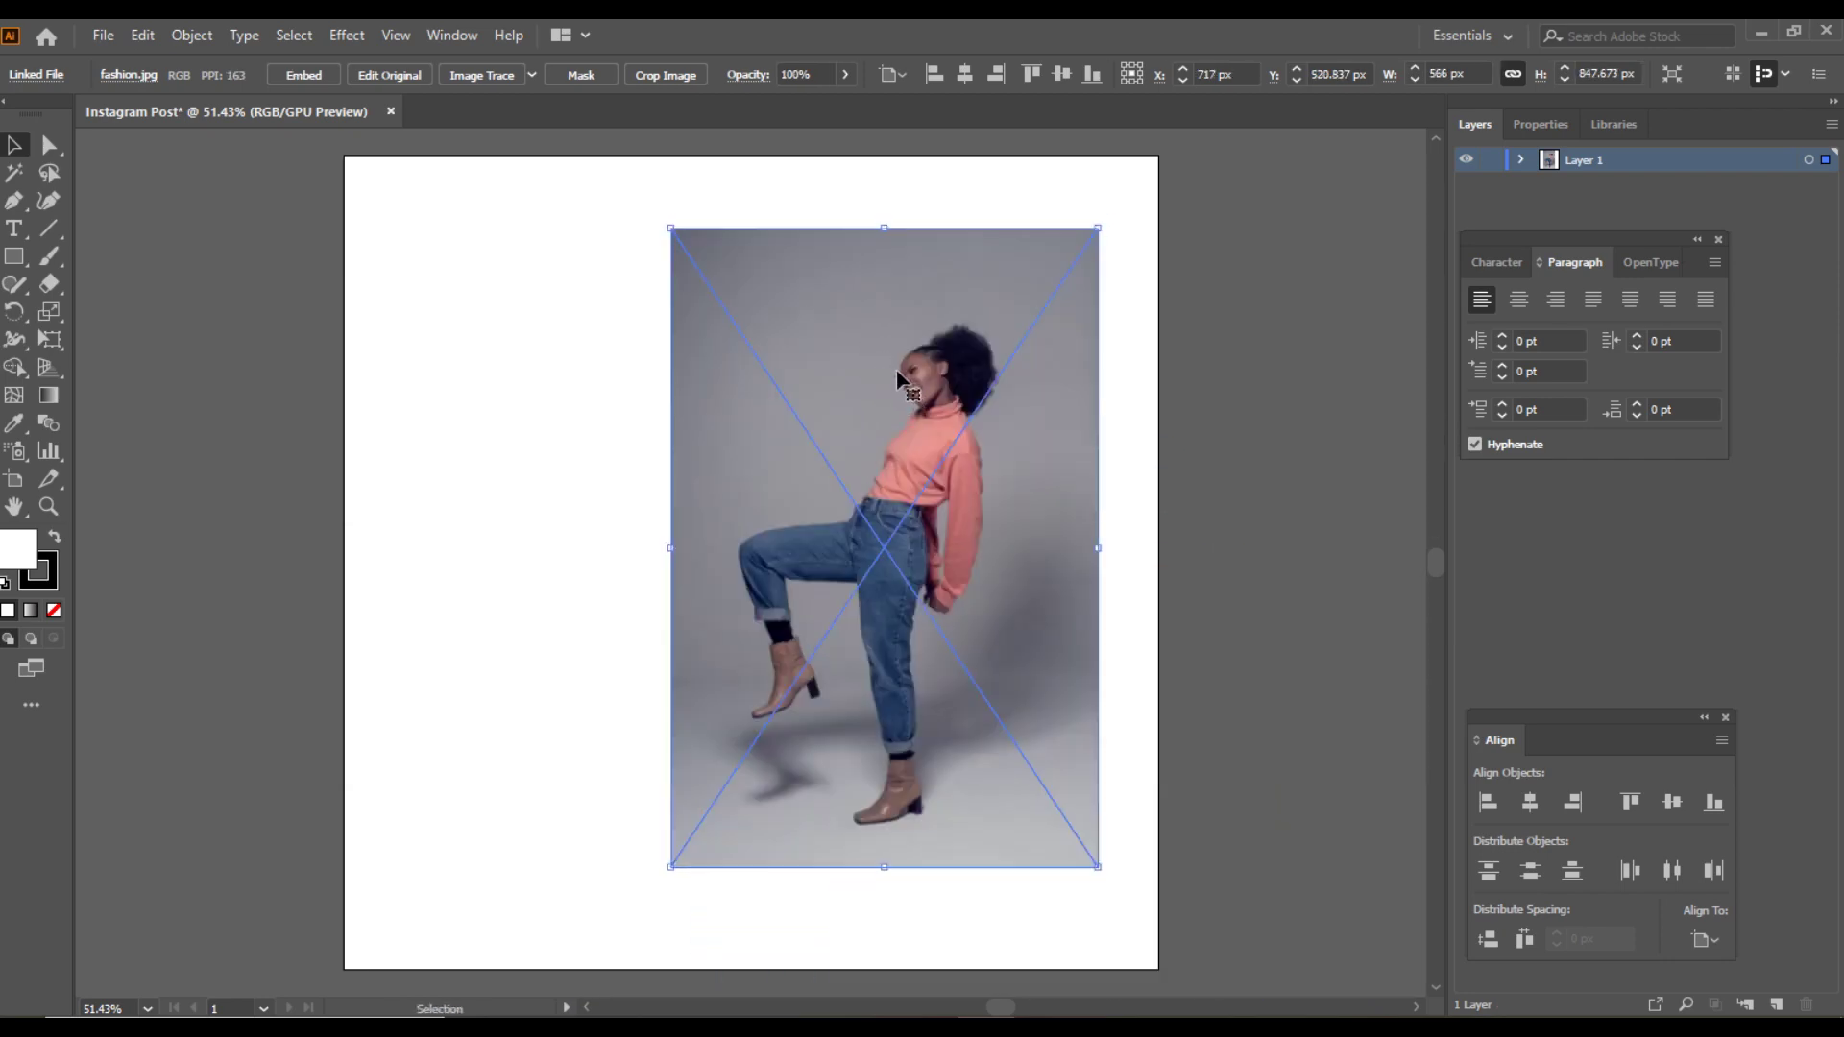
left_click_drag(1098, 866, 1123, 906)
left_click_drag(1037, 646, 1034, 625)
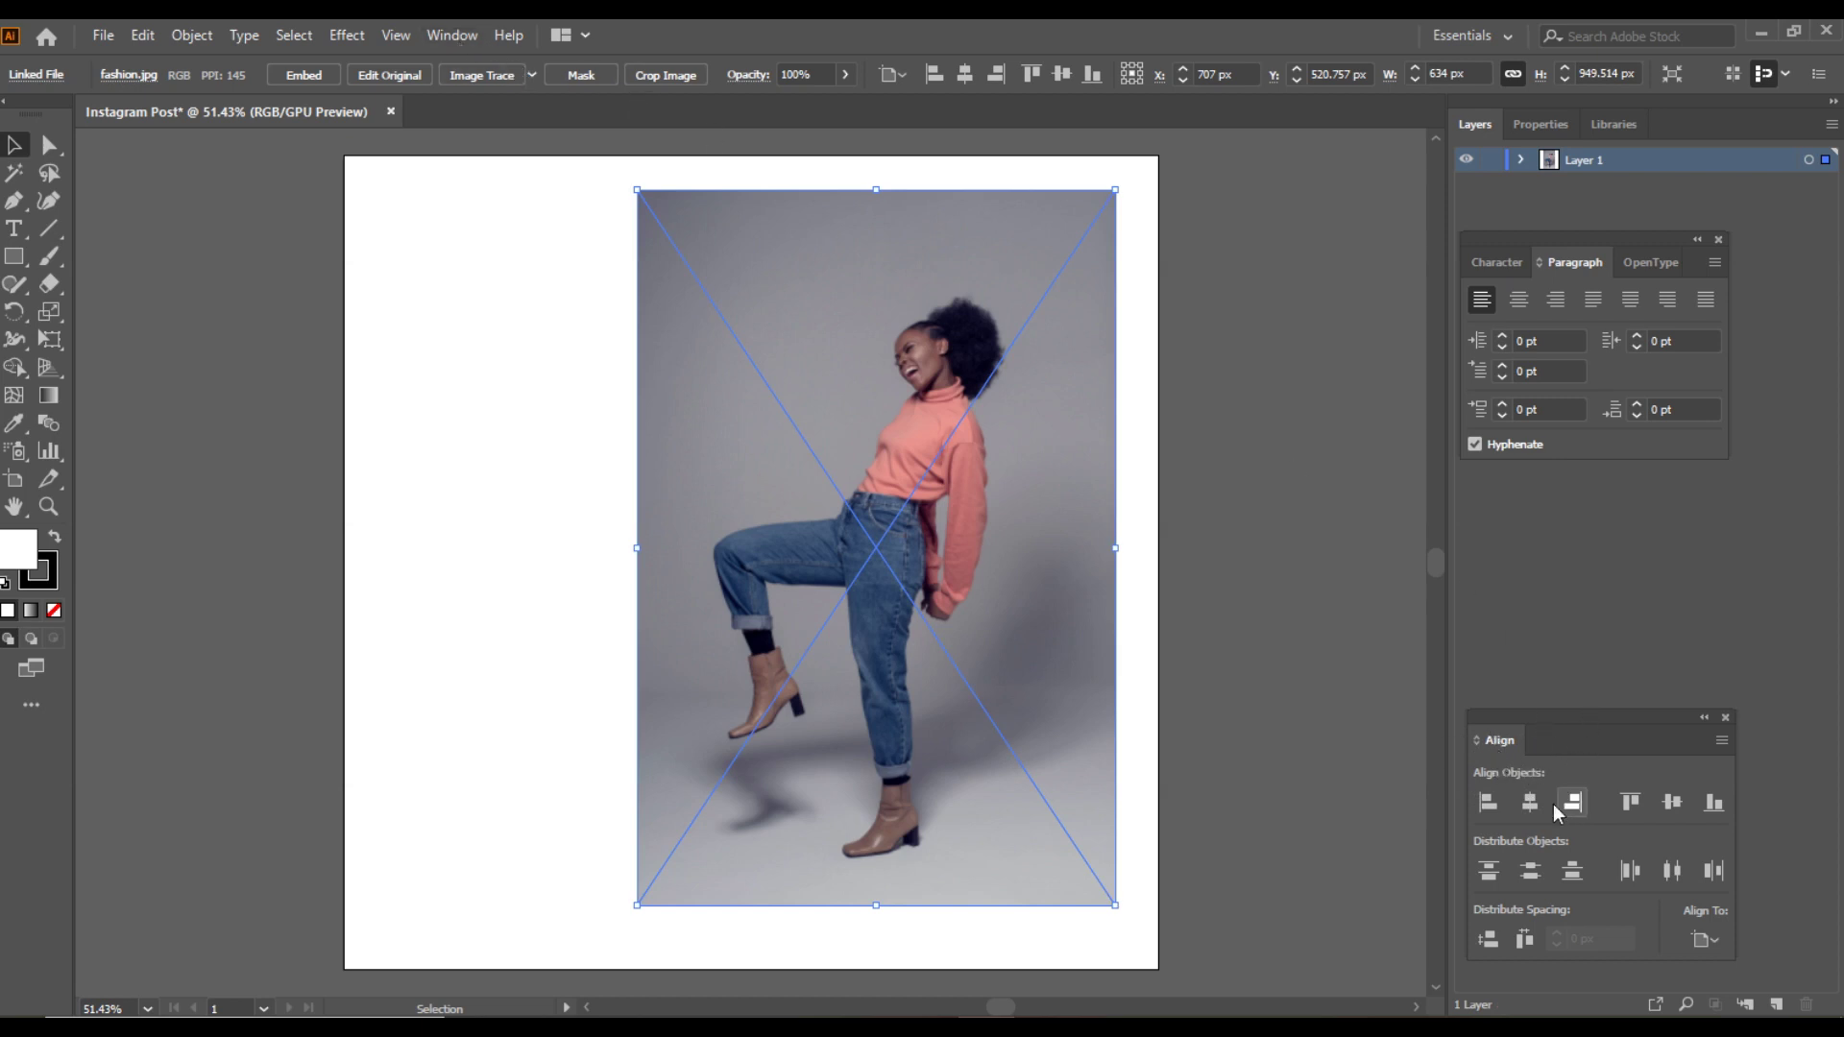
Try the vertical alignments of the photo on the artboard and finish with it vertically centered
left_click(464, 35)
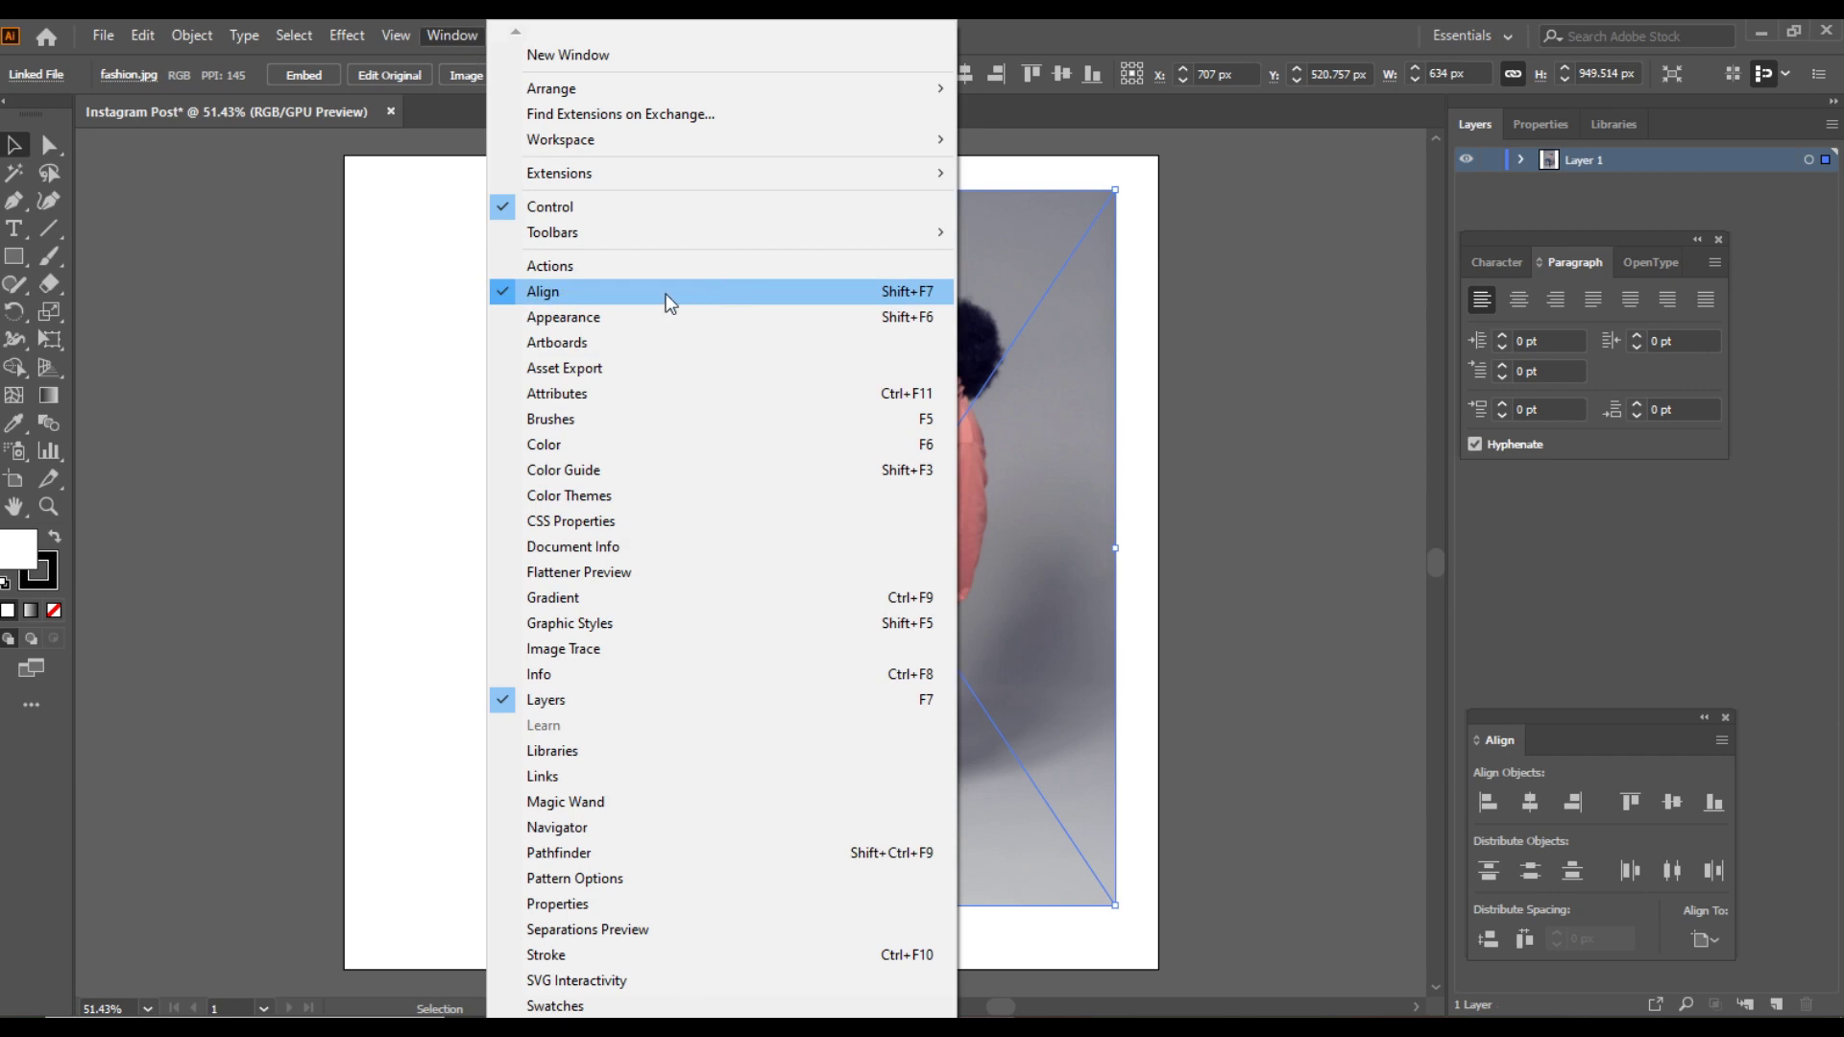
left_click(1057, 24)
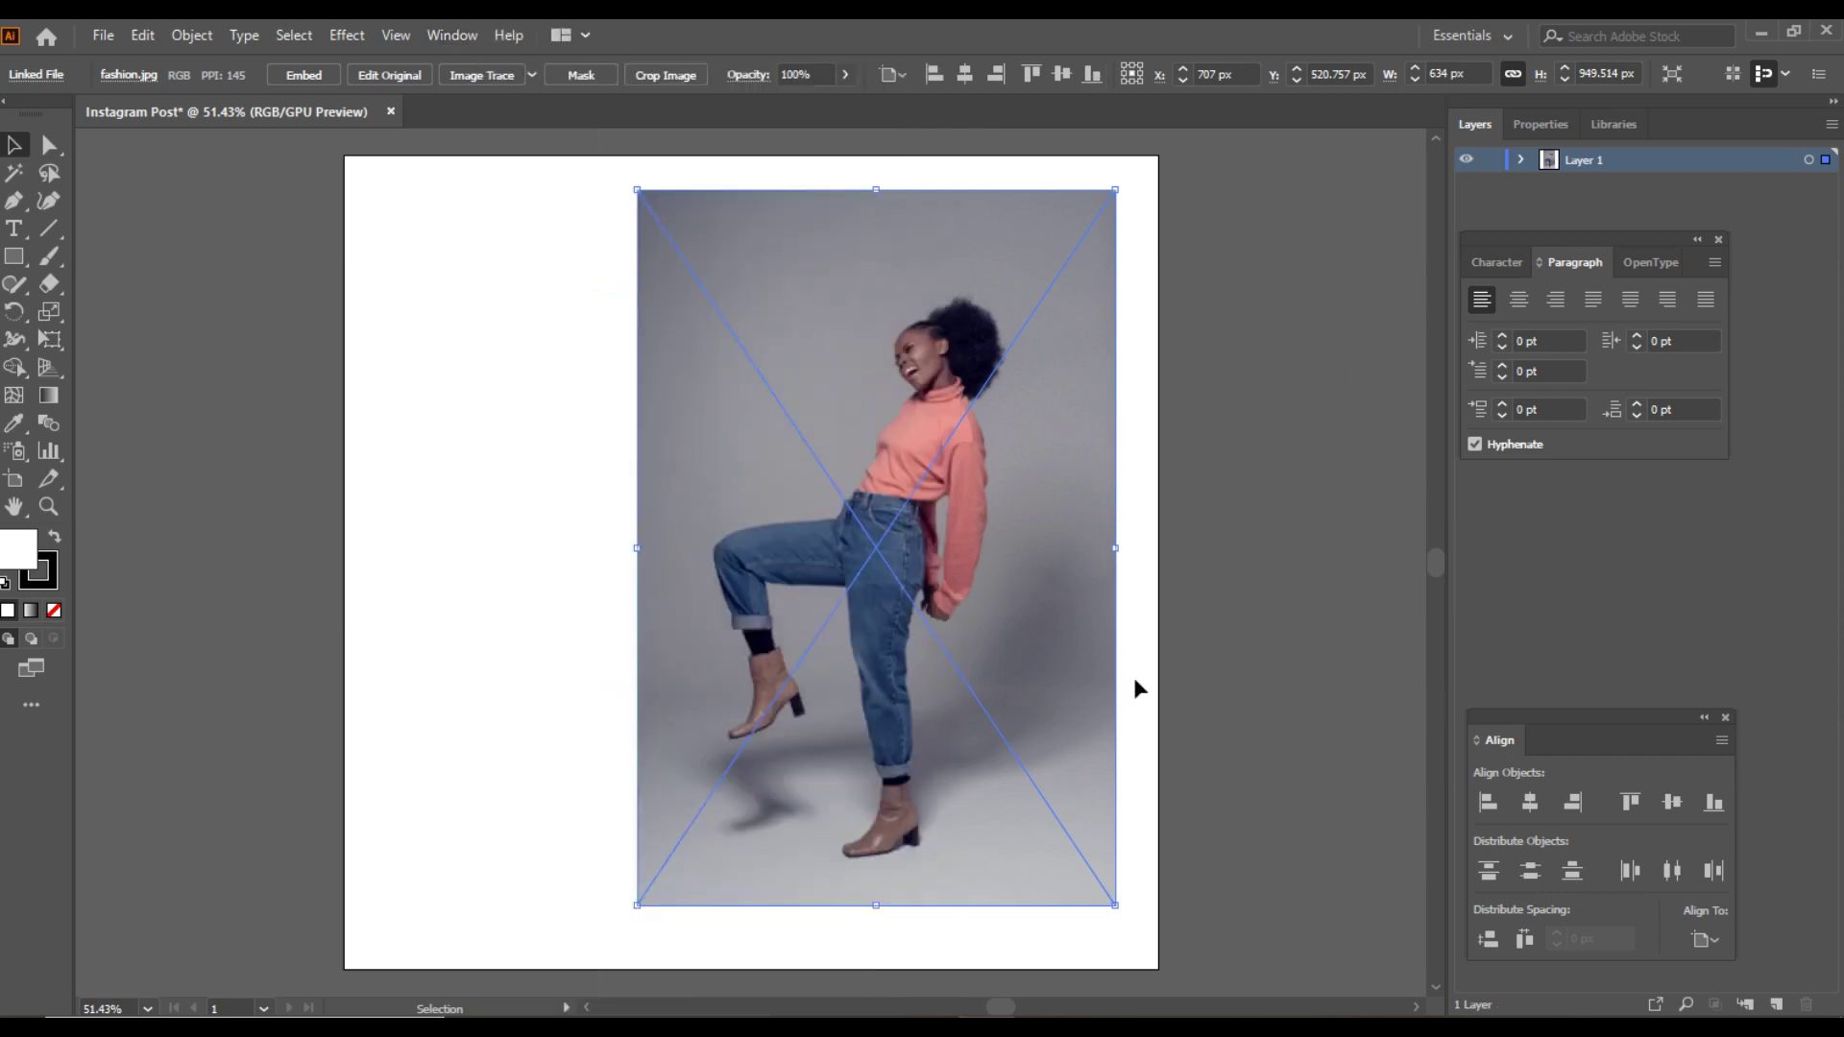
left_click(1674, 807)
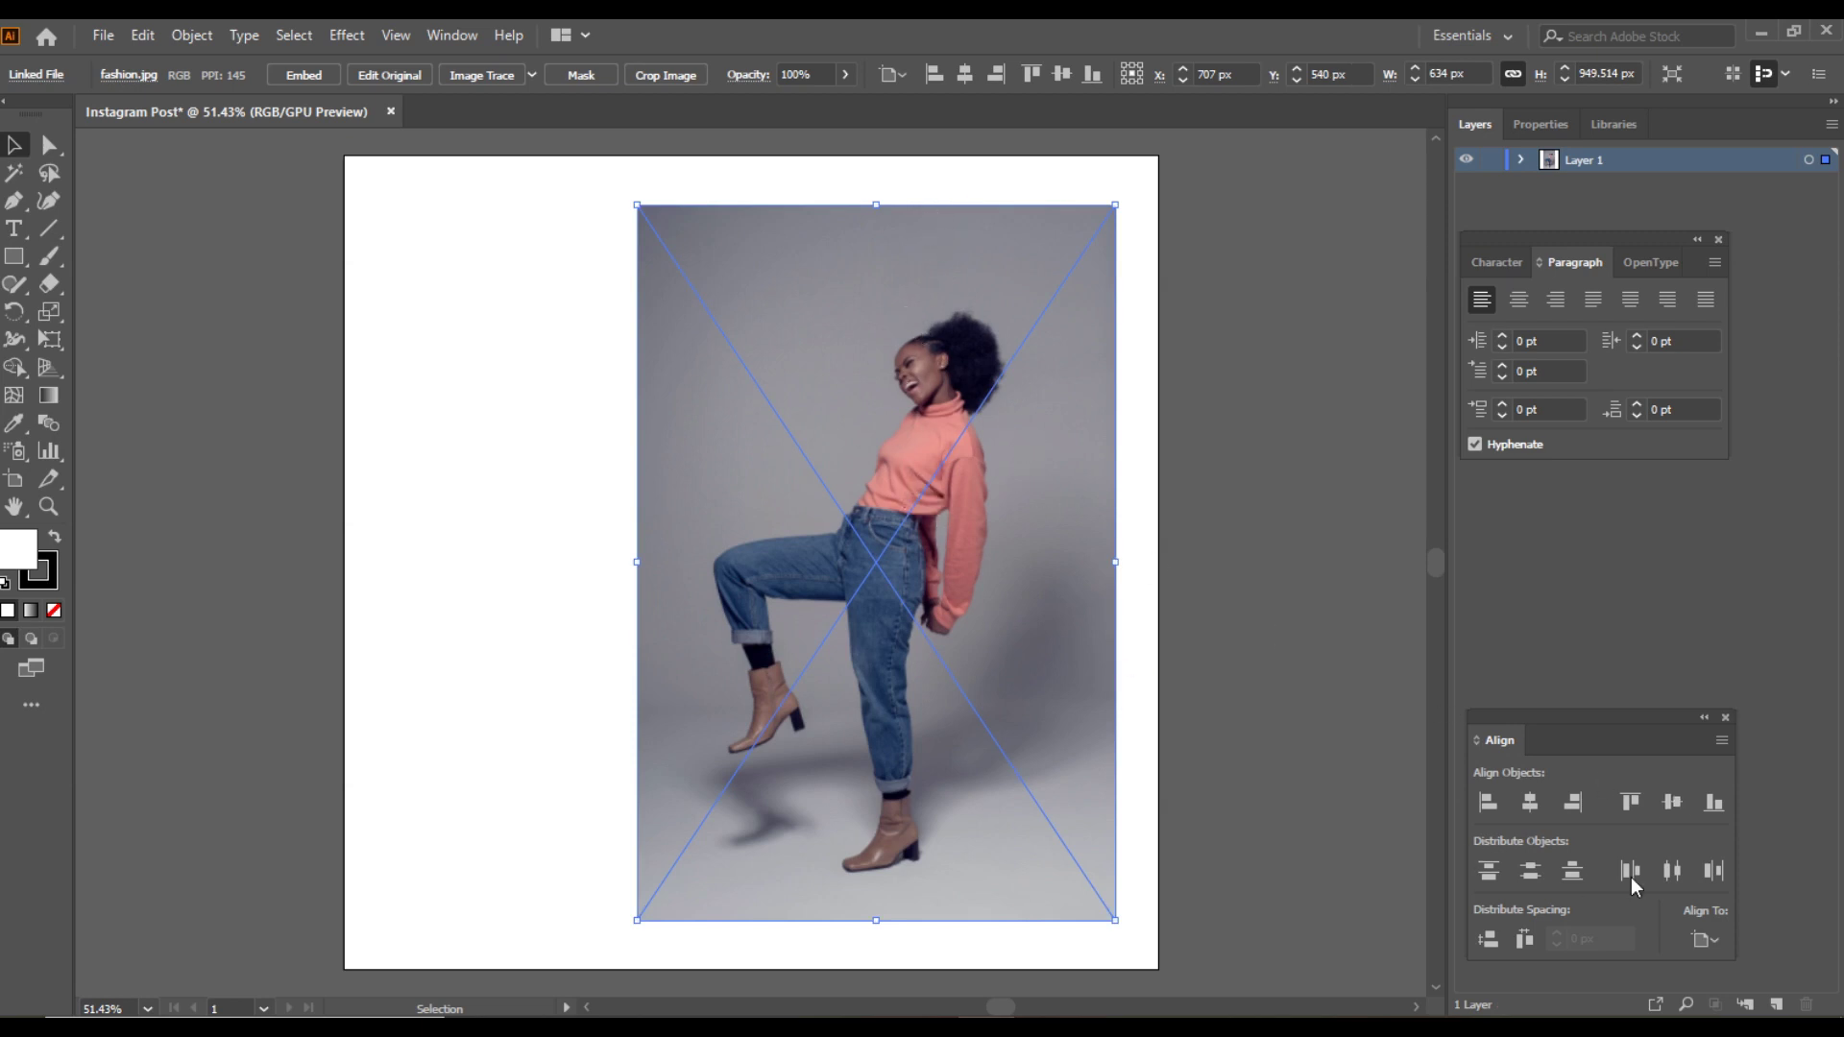
left_click(1628, 805)
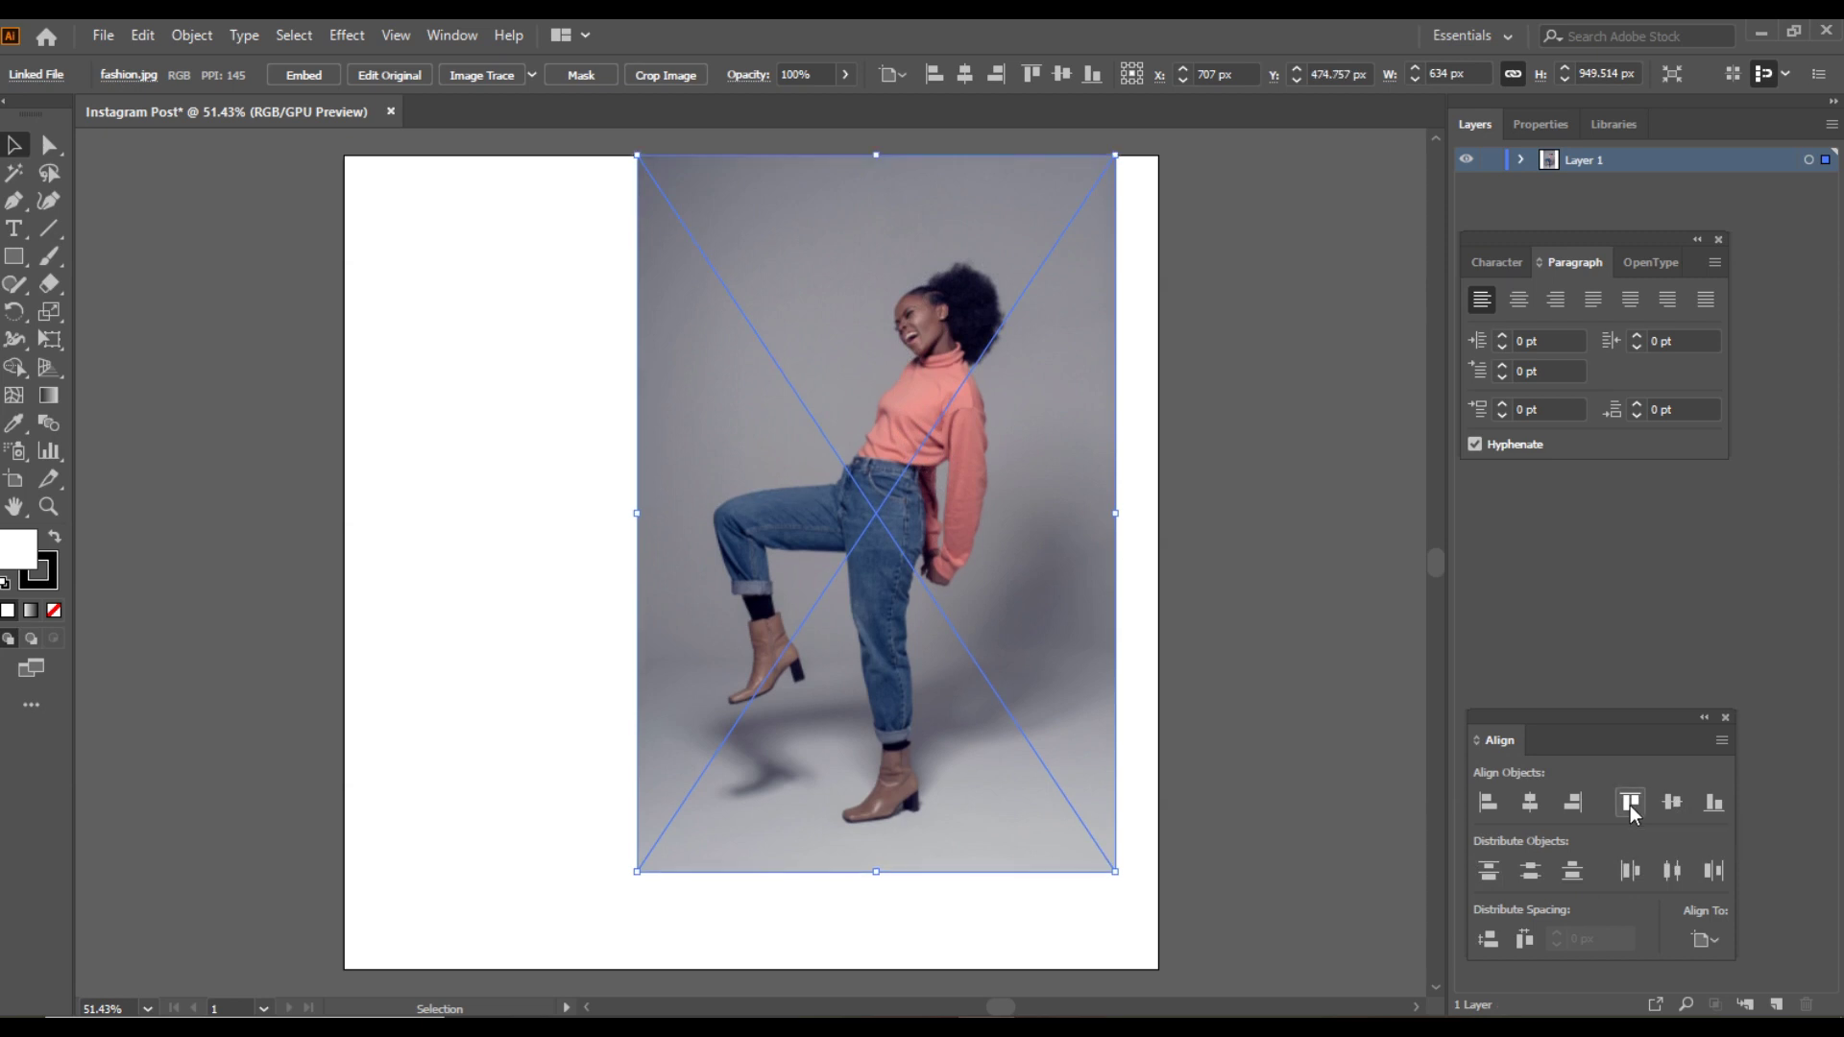
left_click(1712, 805)
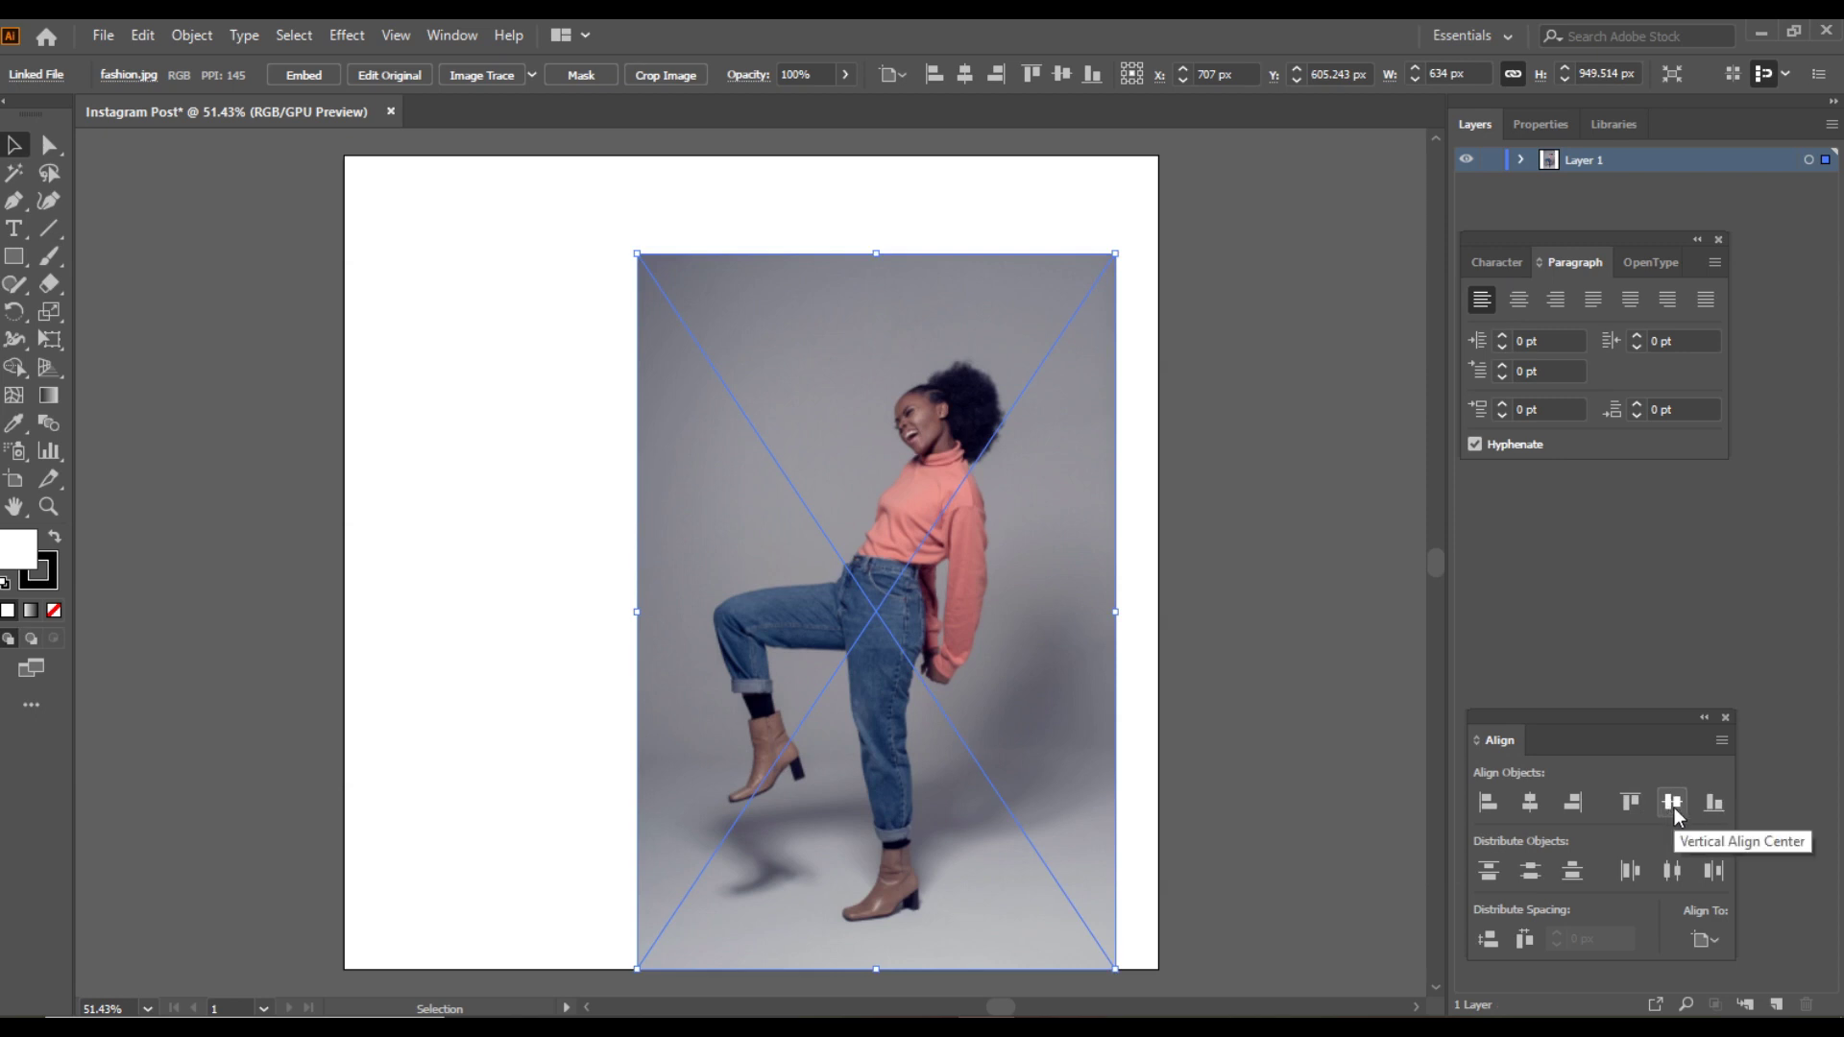
left_click(1672, 805)
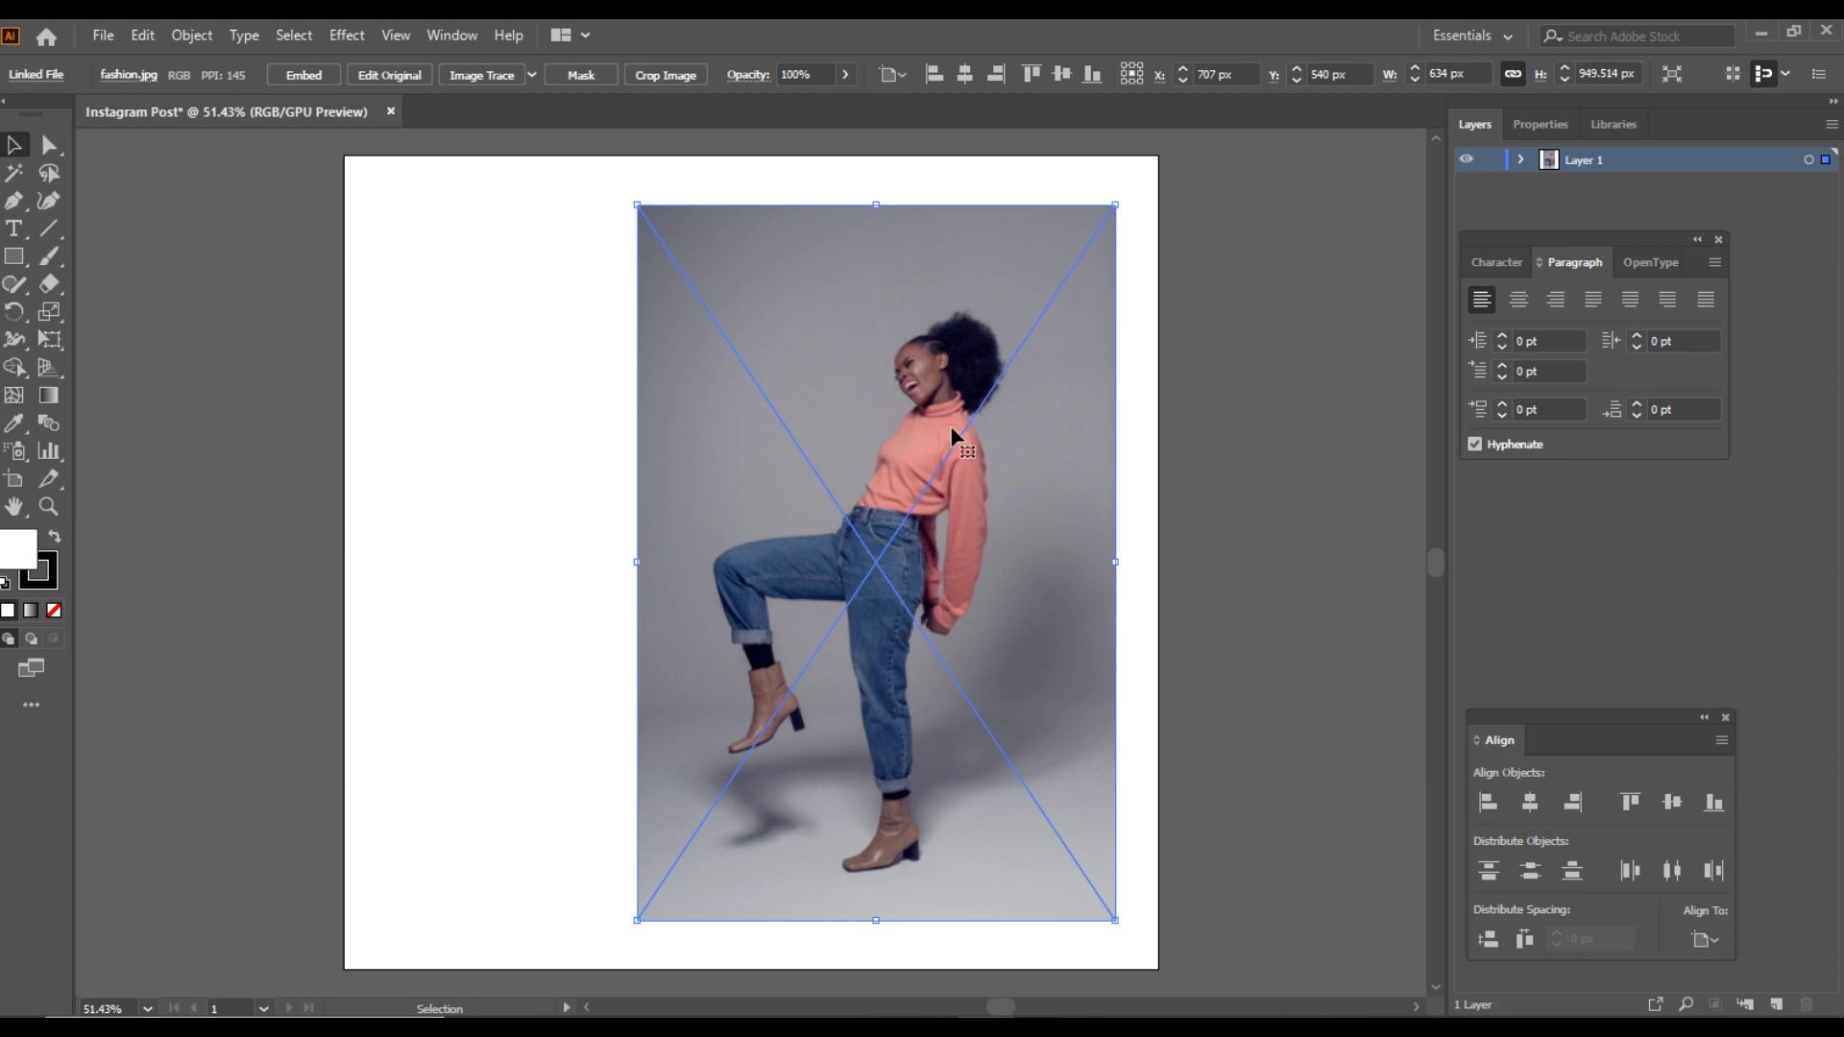
Add point text reading BEST FASHION SALE on three lines in the blank area left of the photo
left_click(14, 231)
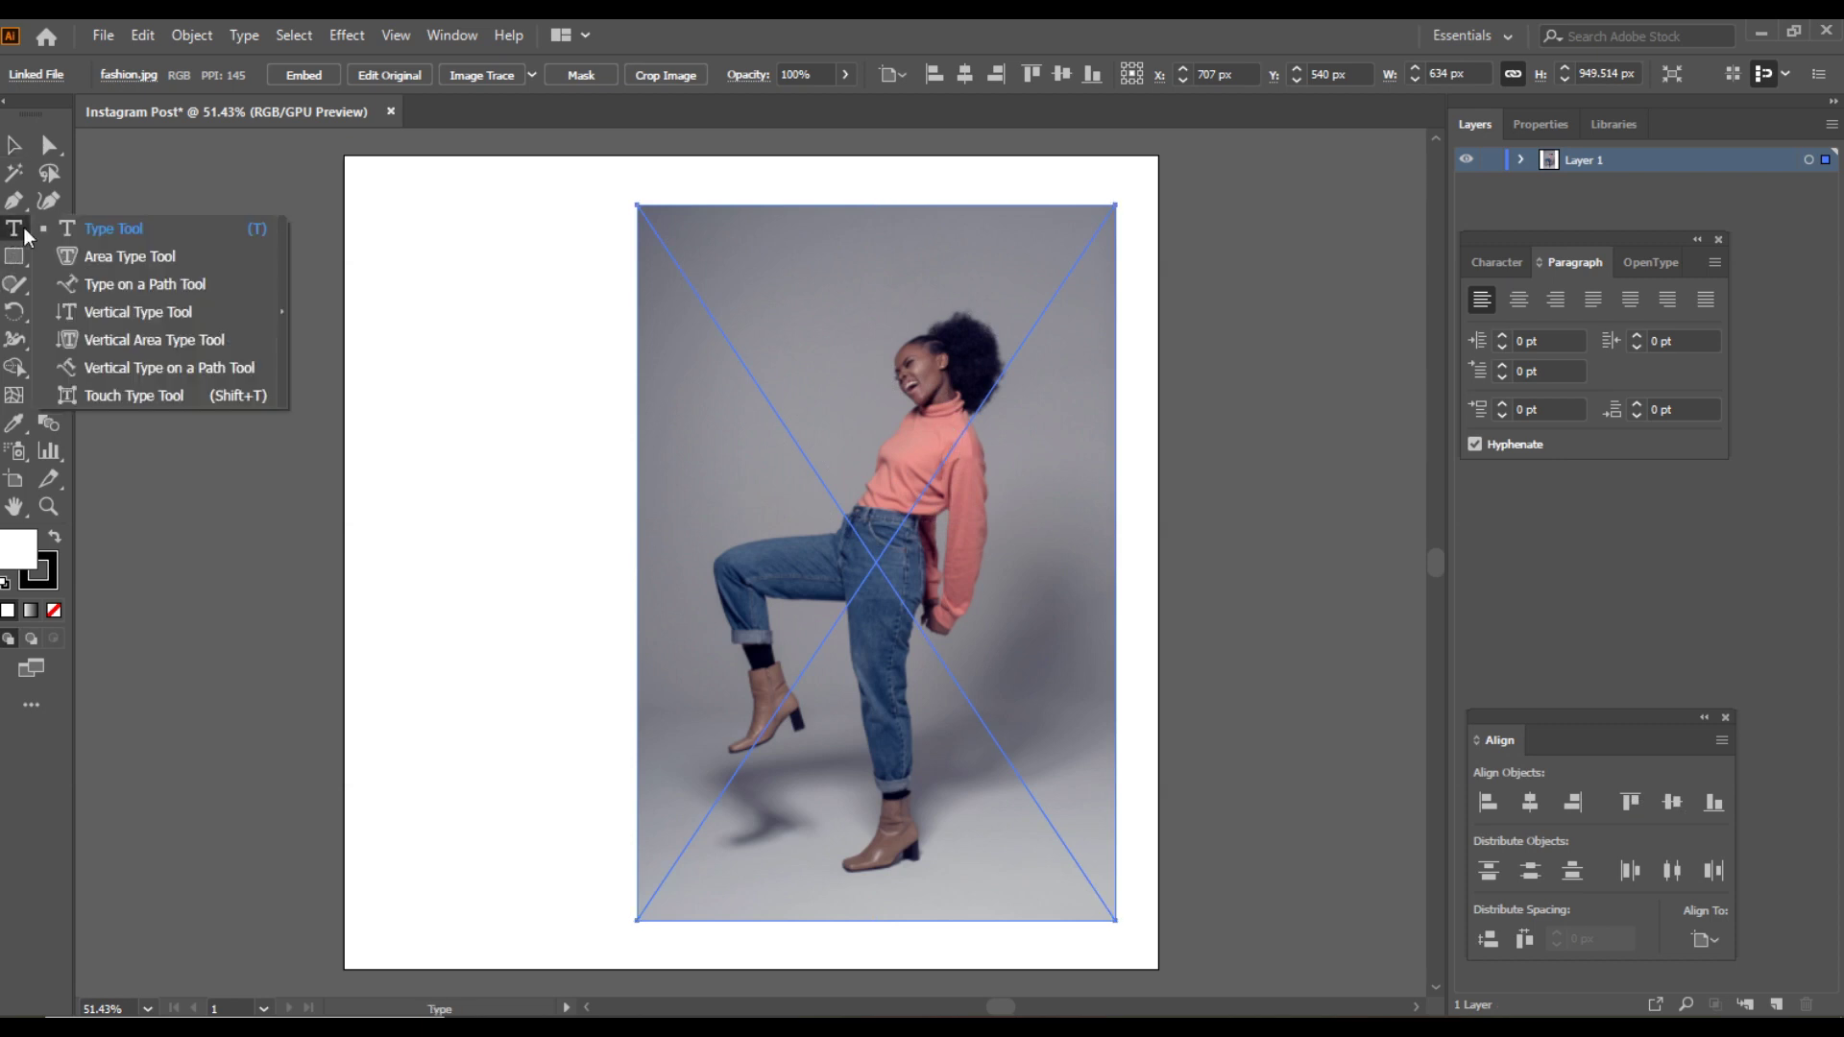
left_click(83, 230)
left_click(384, 251)
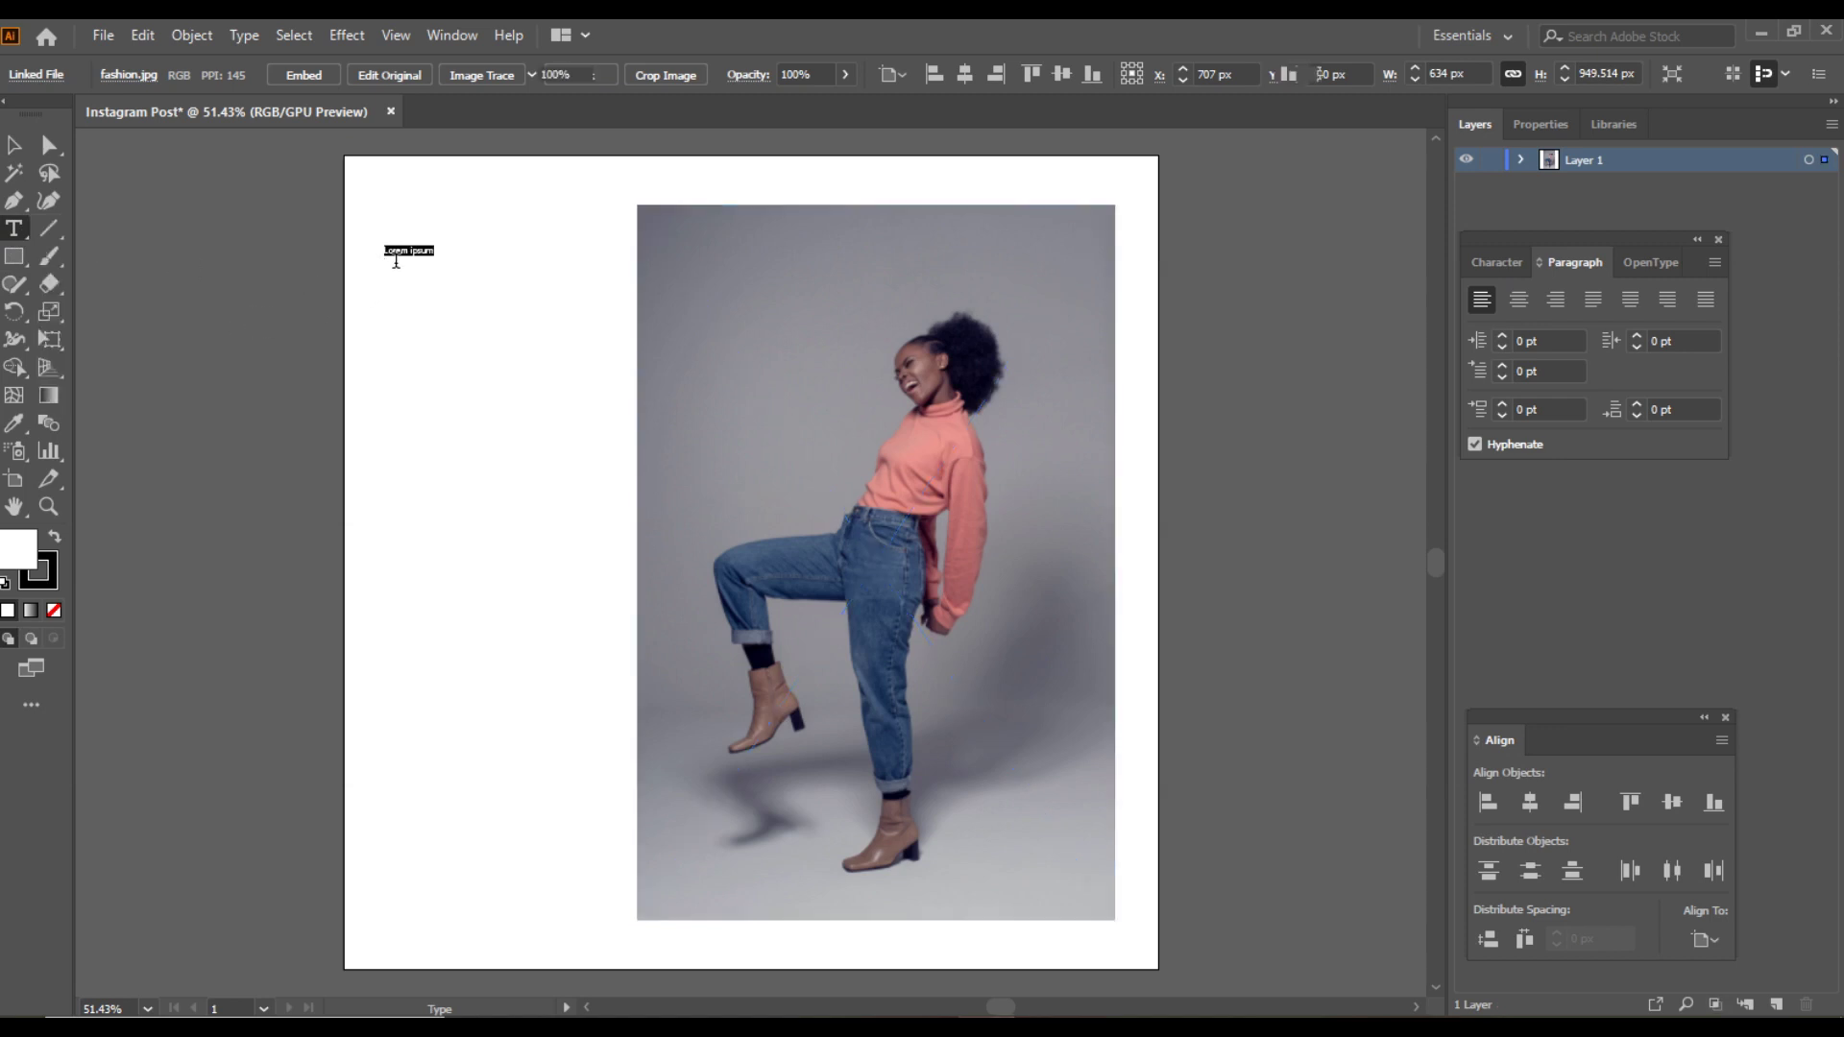
type("BEST")
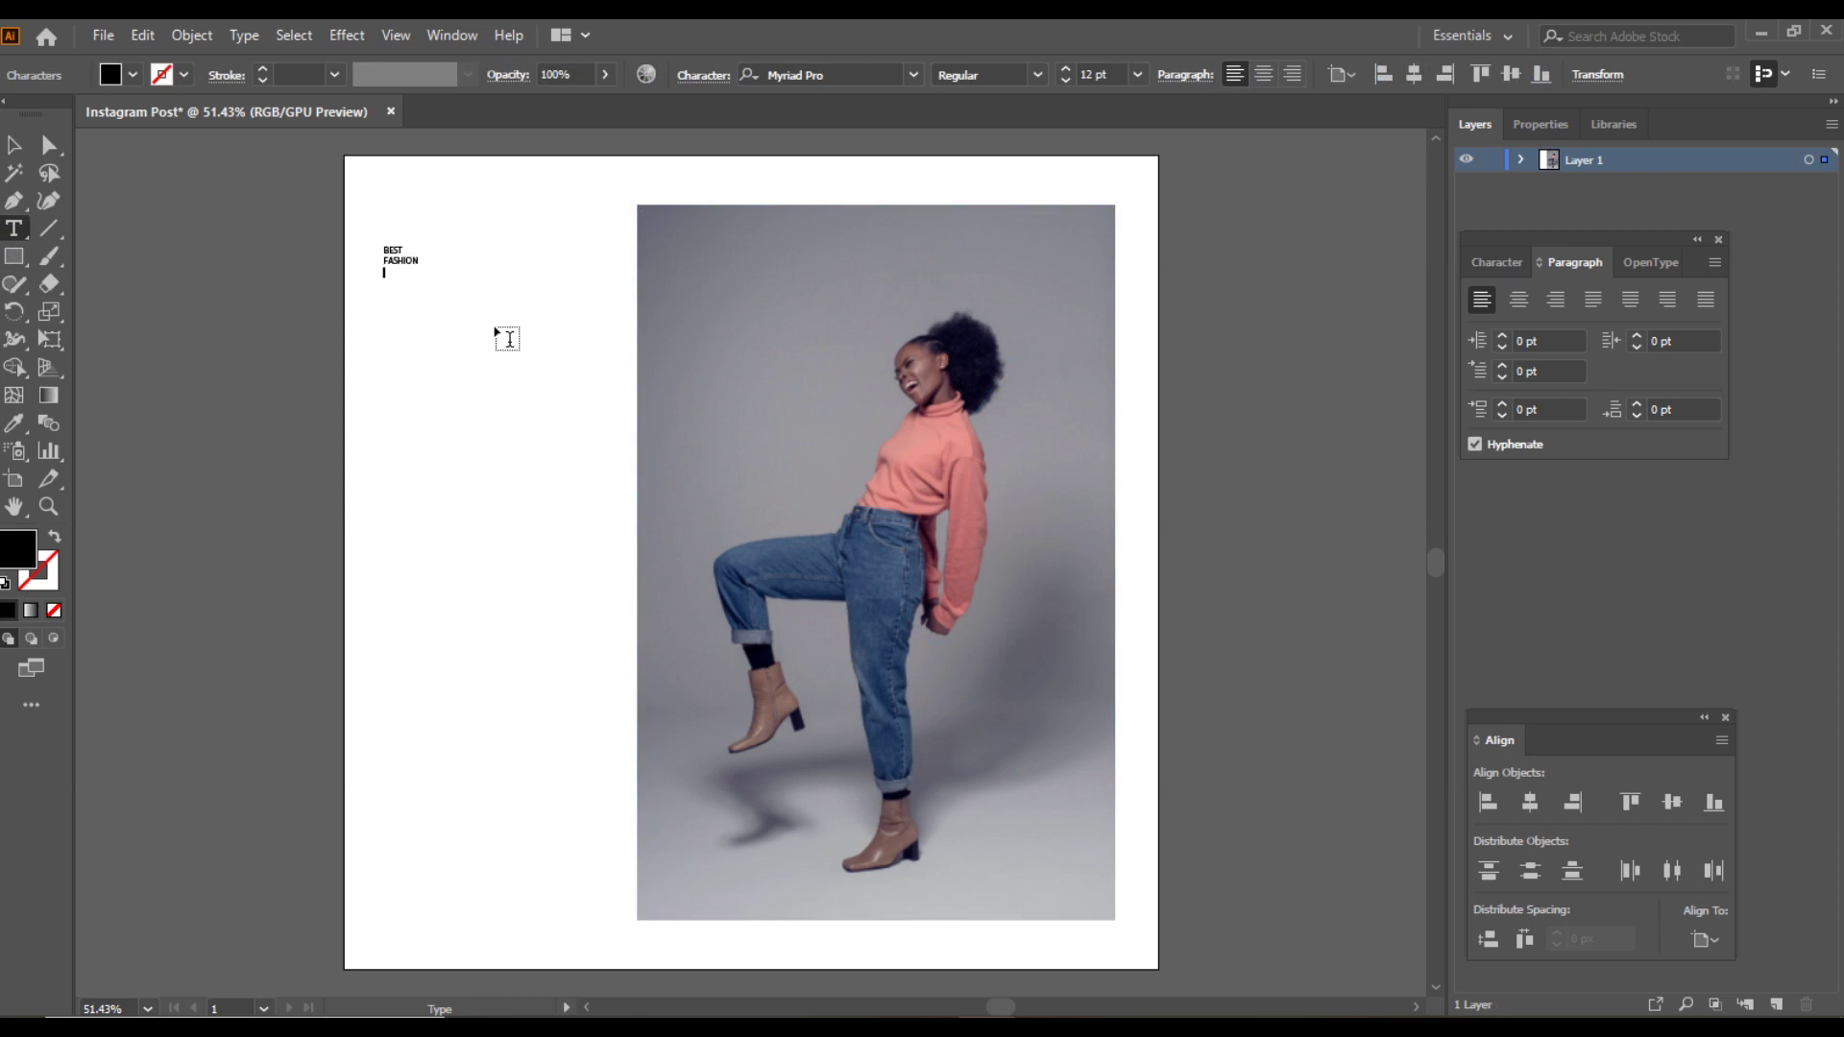
Set the font size of the BEST FASHION SALE text to 72 pt
left_click(15, 146)
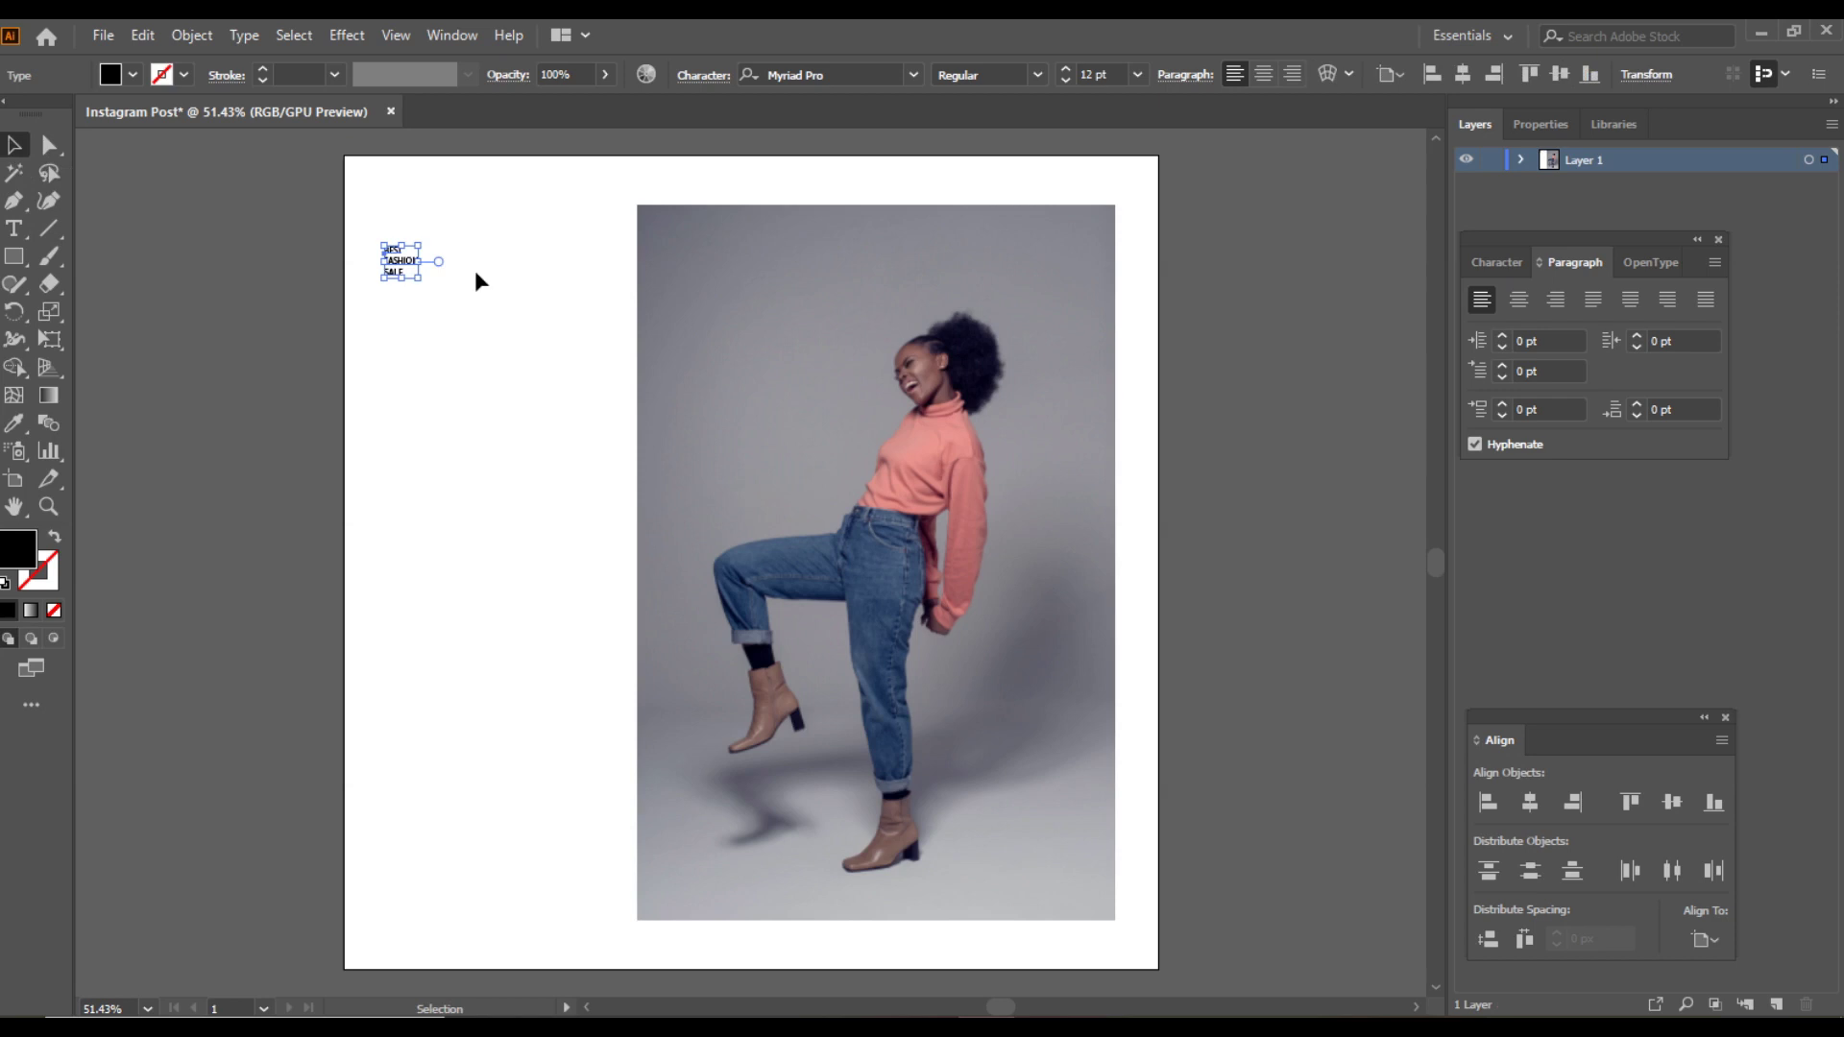
left_click(1137, 73)
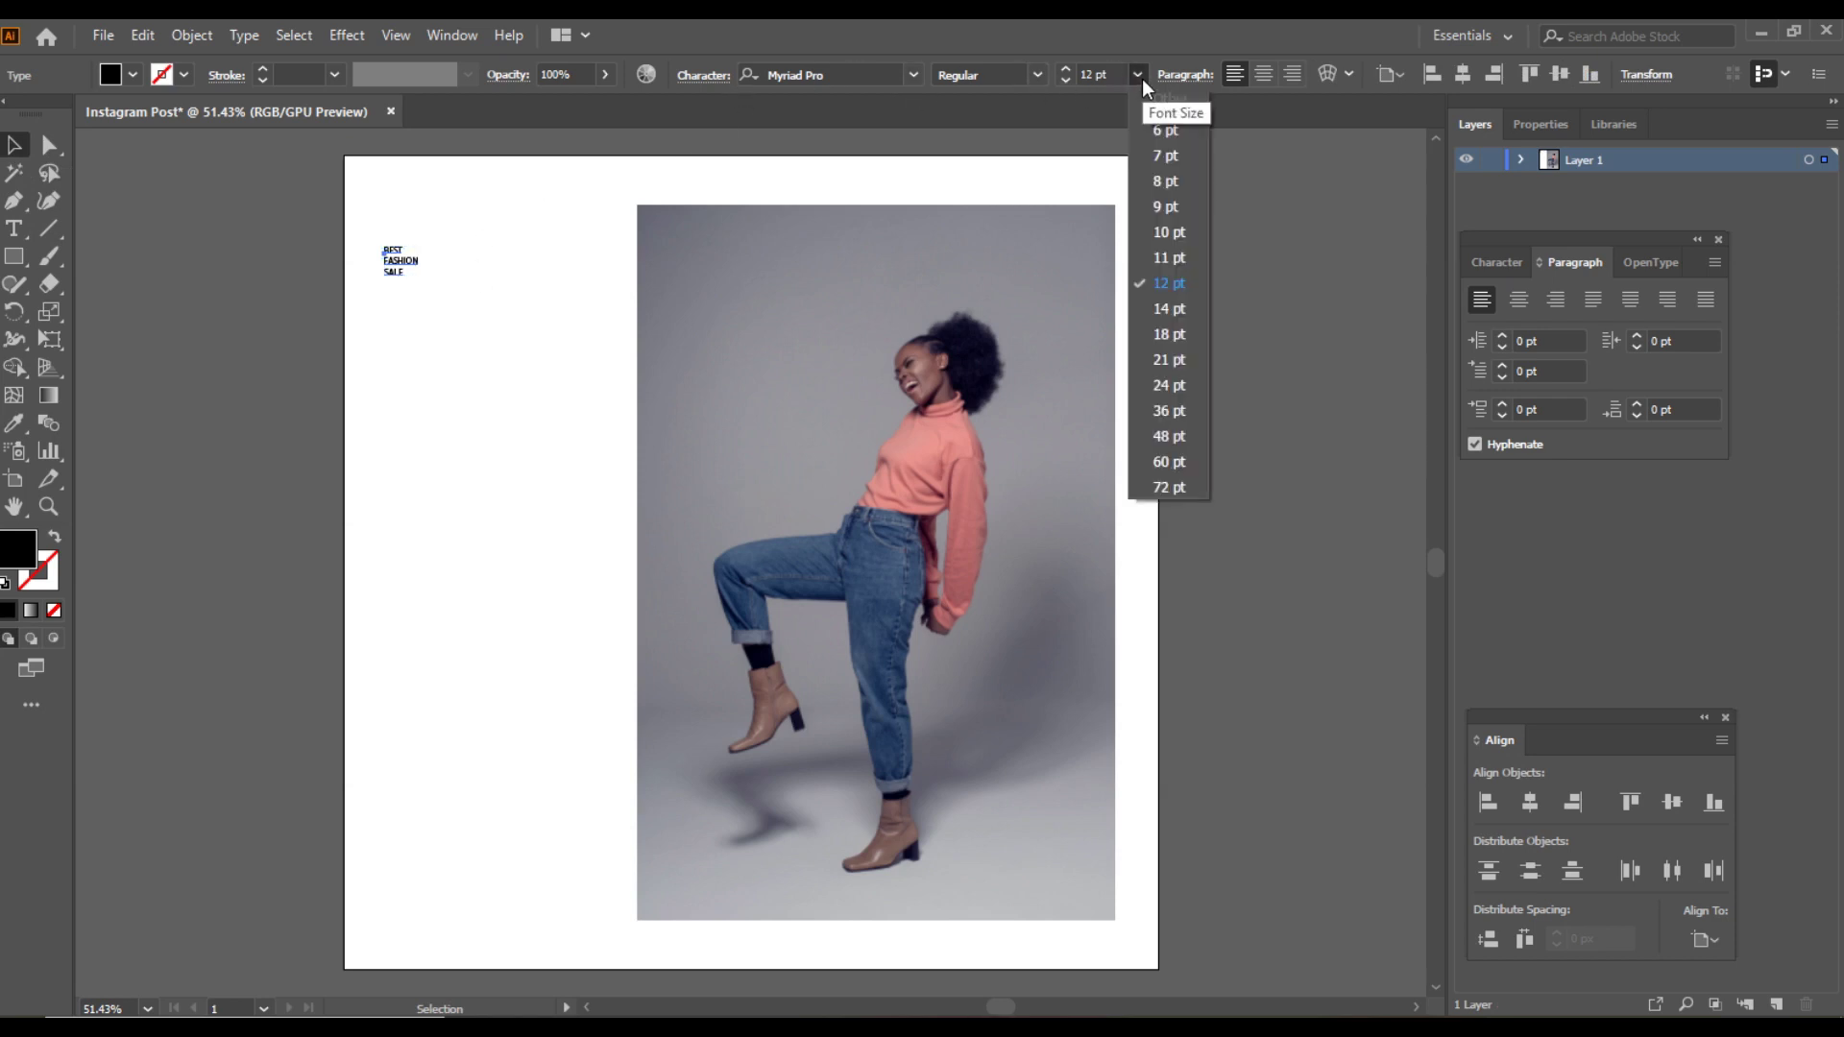
left_click(1166, 486)
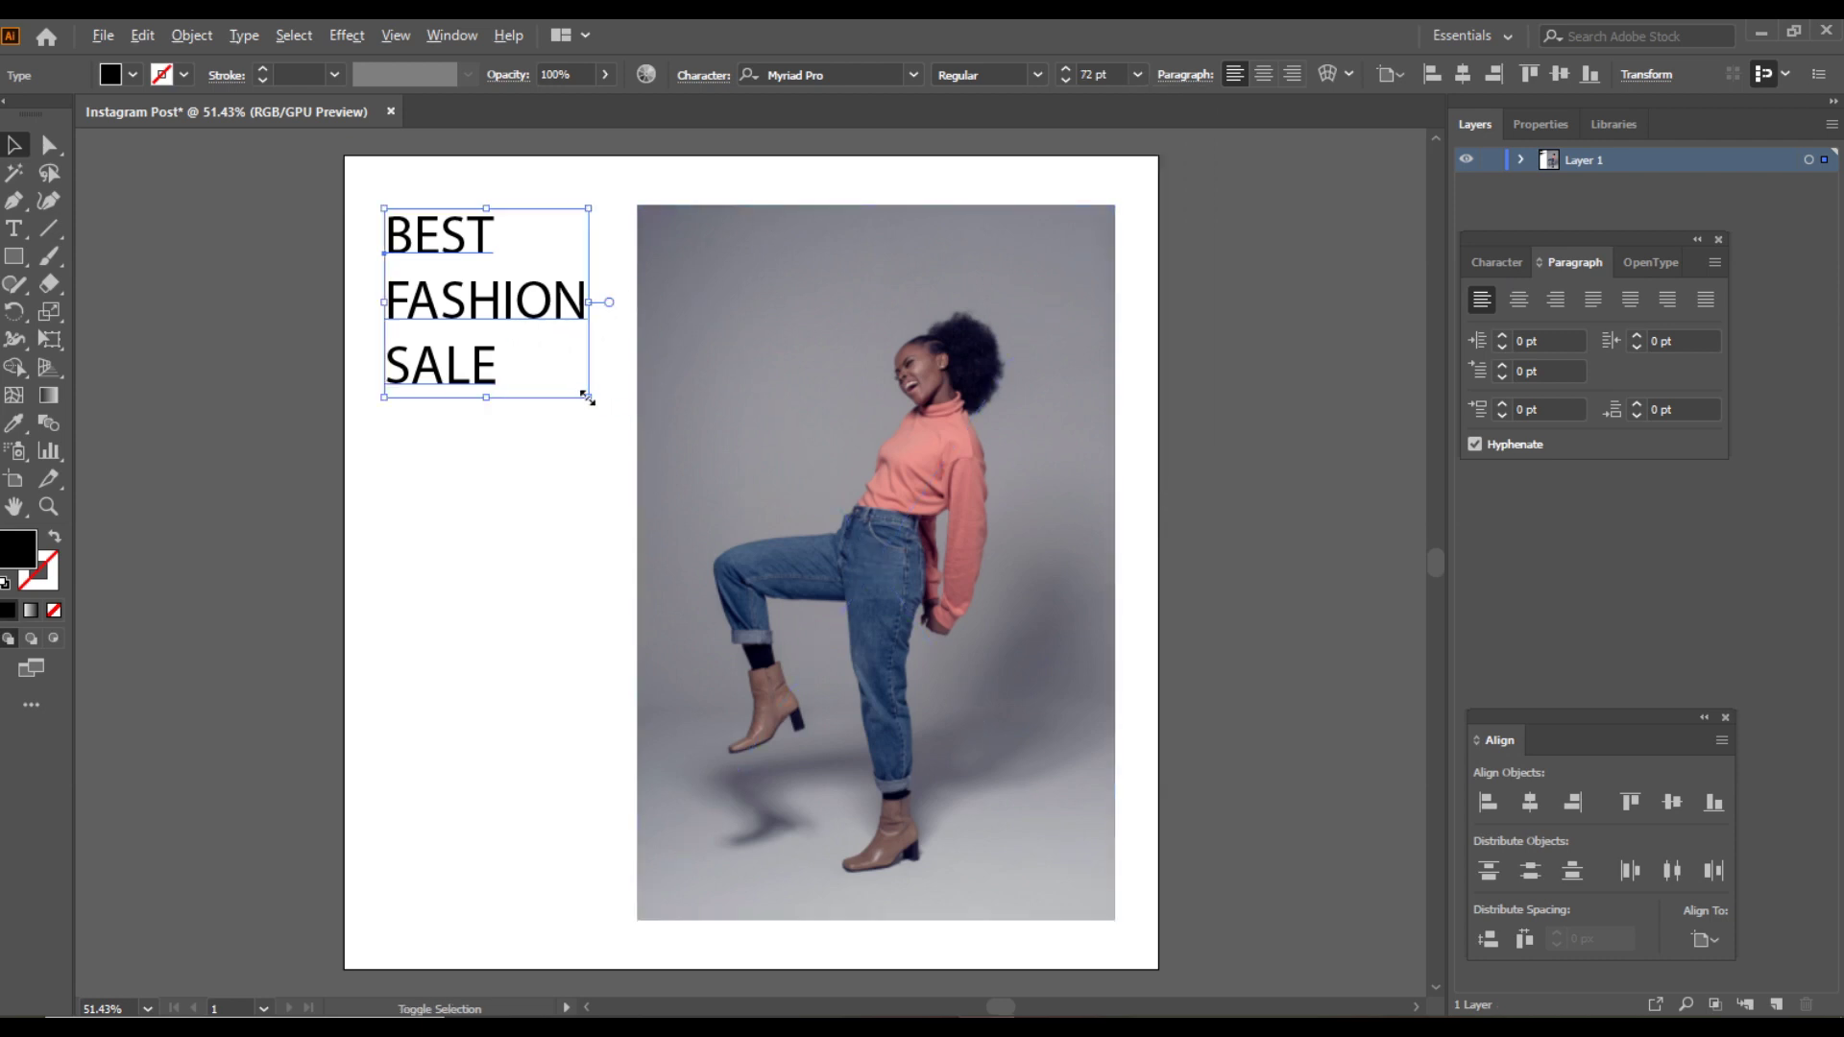
Enlarge the BEST FASHION SALE headline proportionally and try a font size of 120 pt
left_click_drag(588, 399, 625, 445)
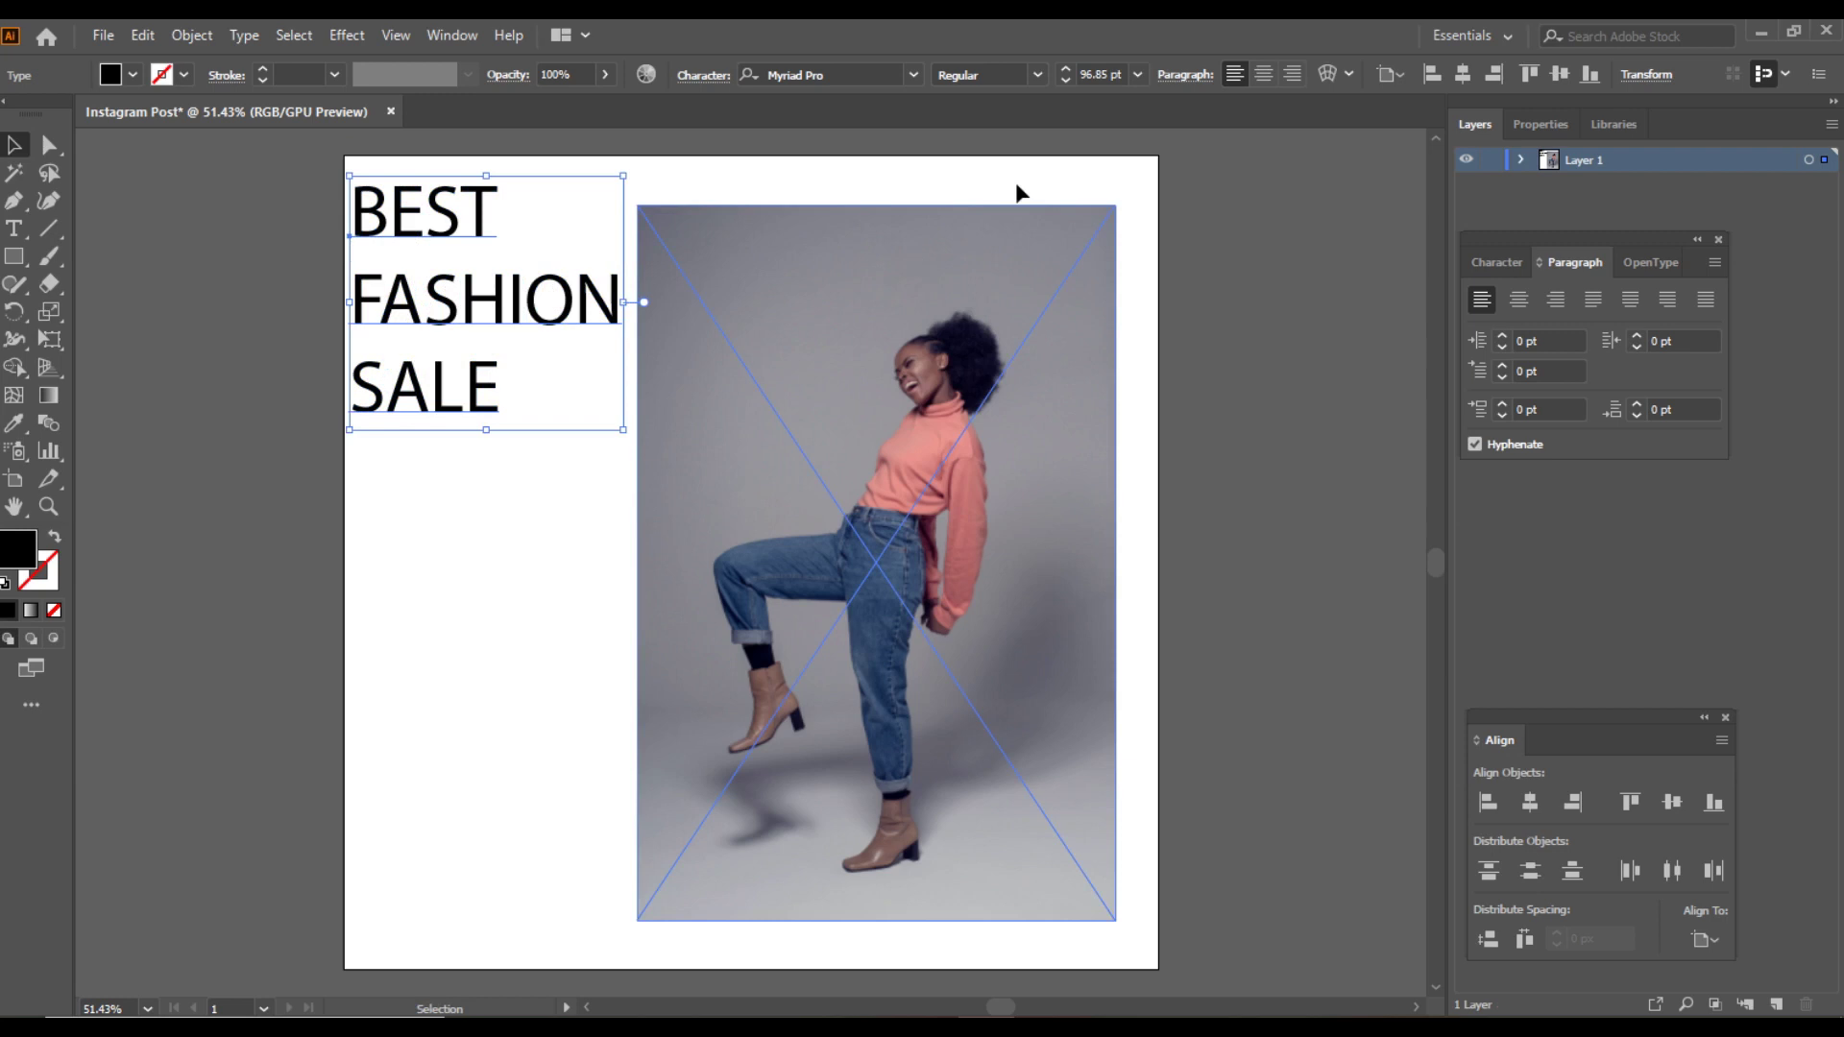
left_click(1104, 73)
key("ctrl+a")
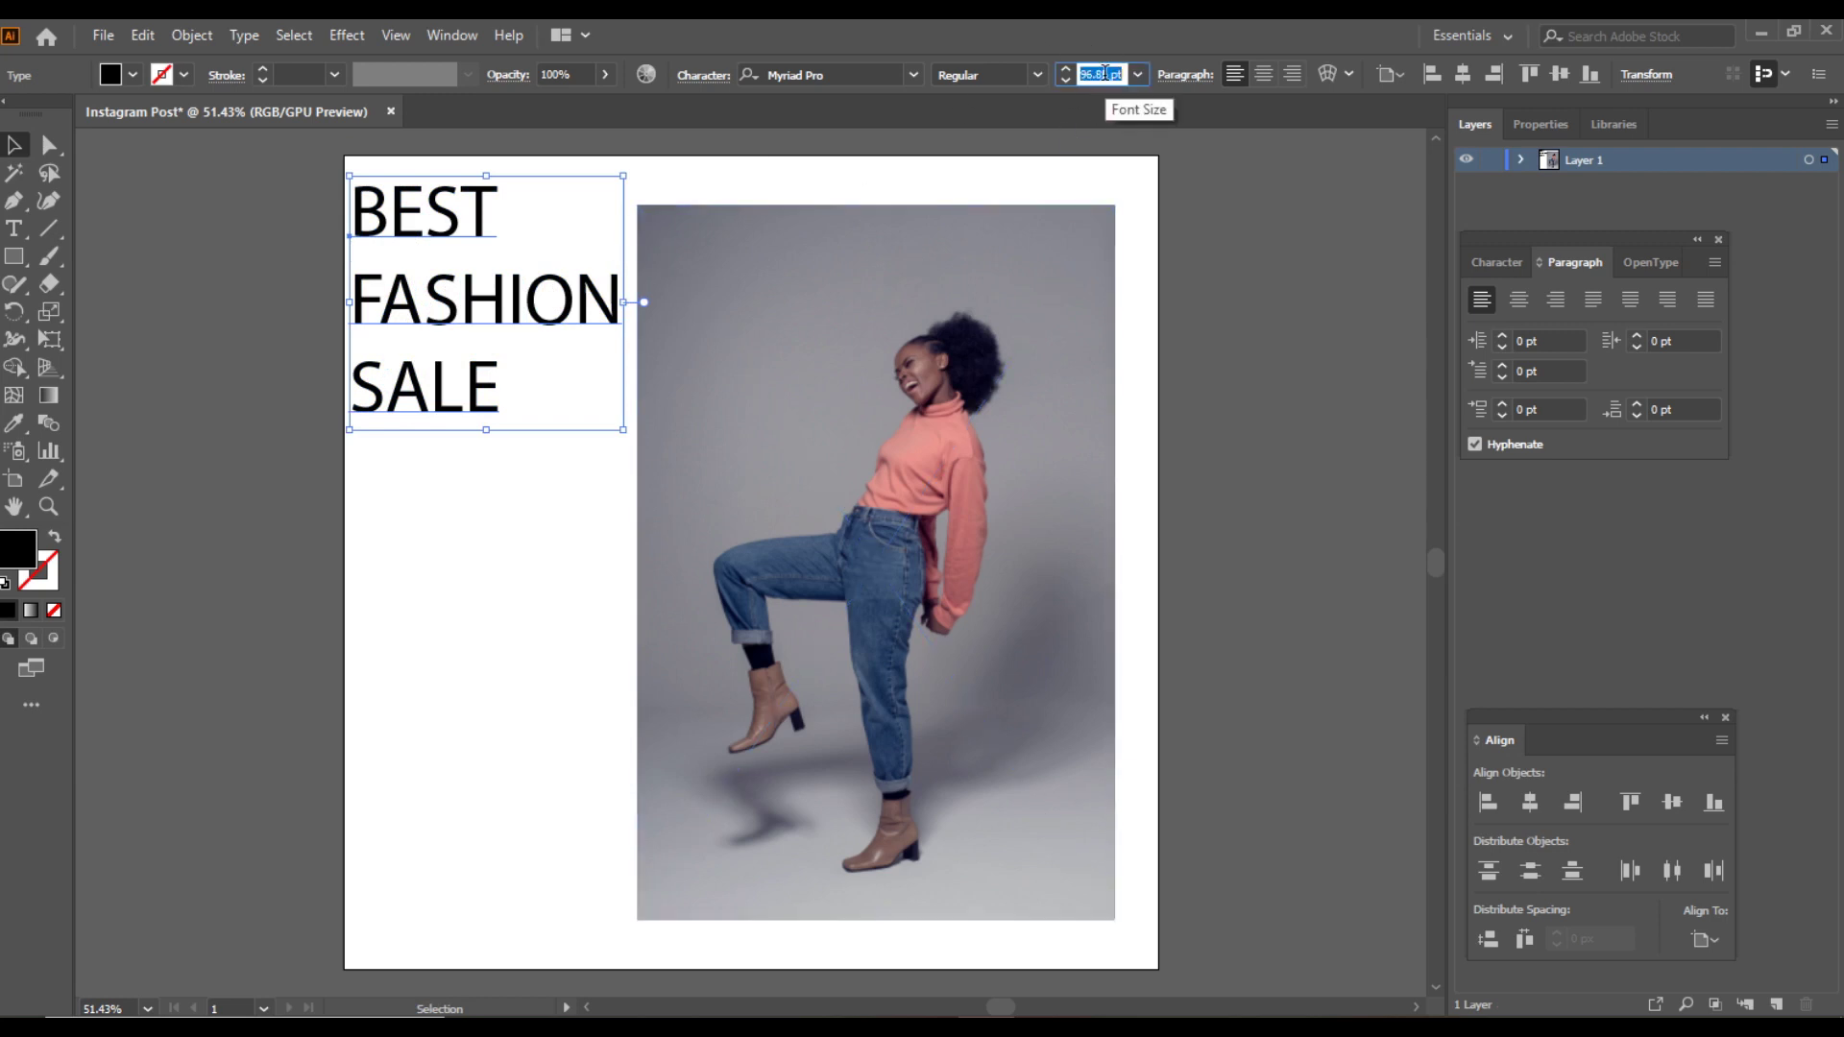
type("120")
key("Return")
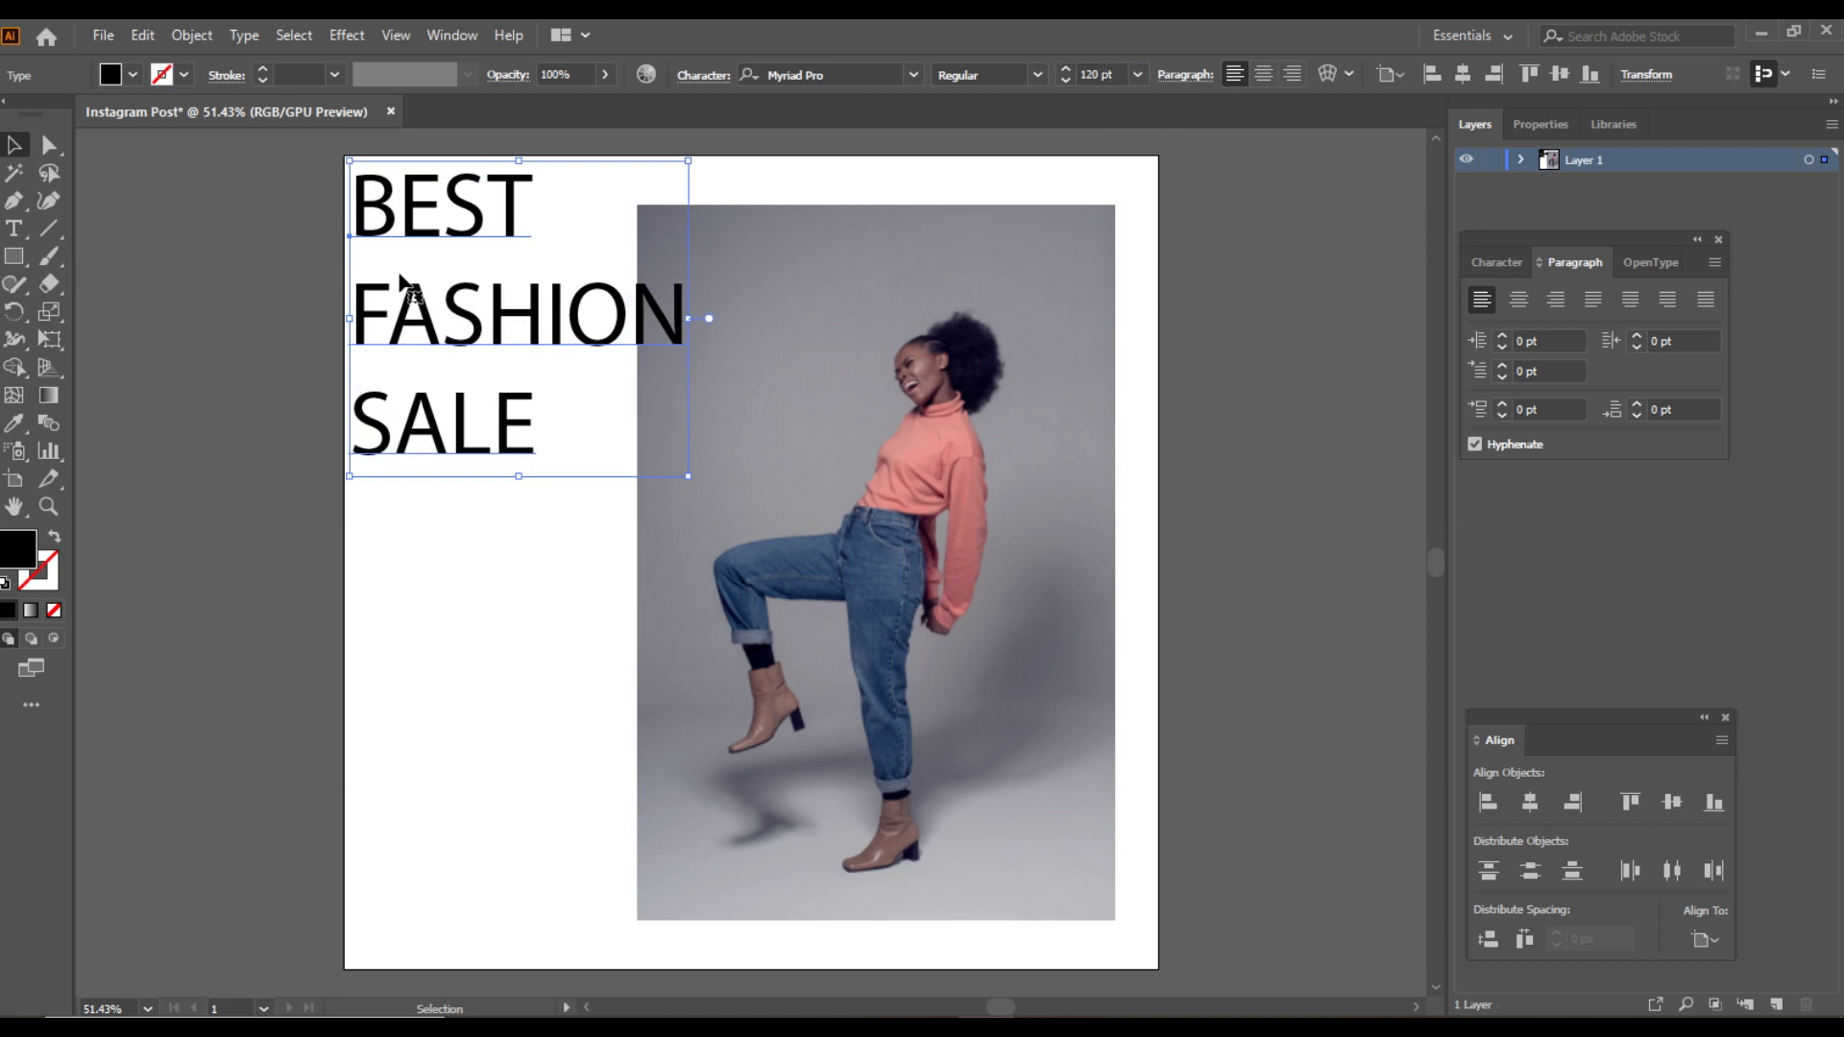
Set the headline's font size to 100 pt and move it inward from the artboard's upper-left corner
double_click(1093, 72)
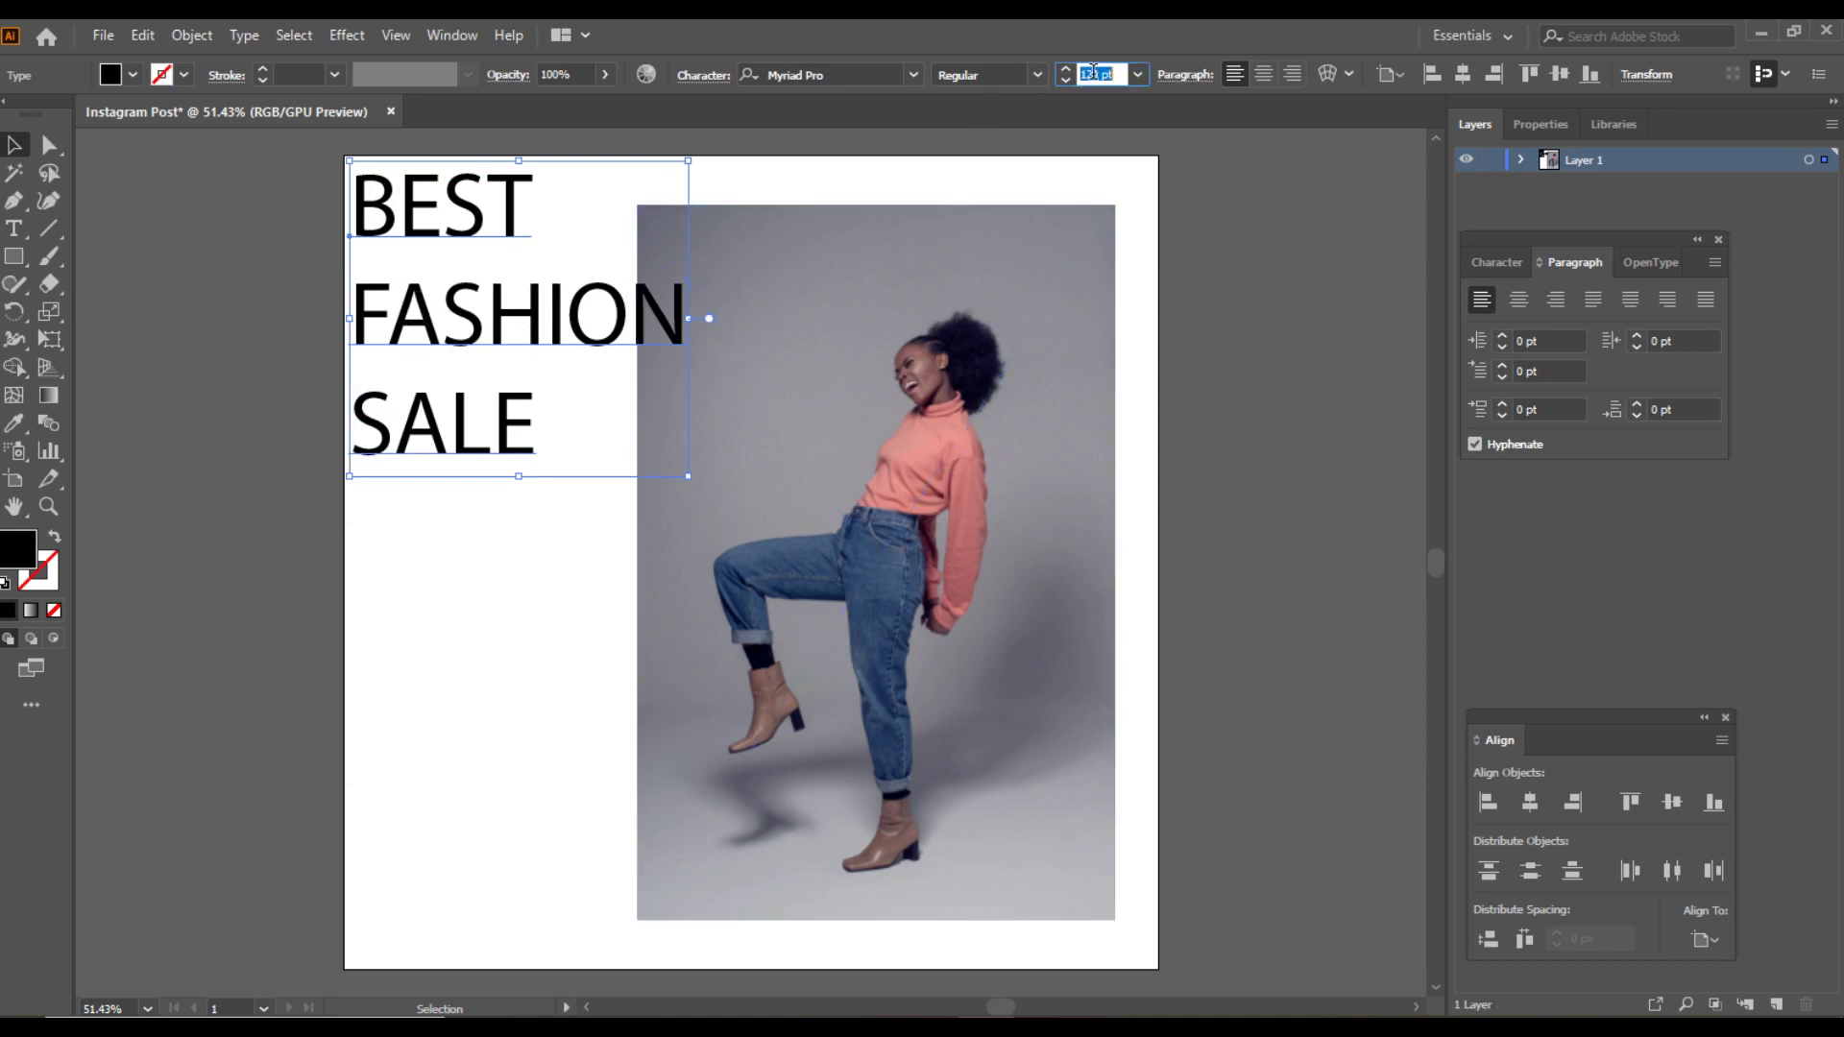
type("100")
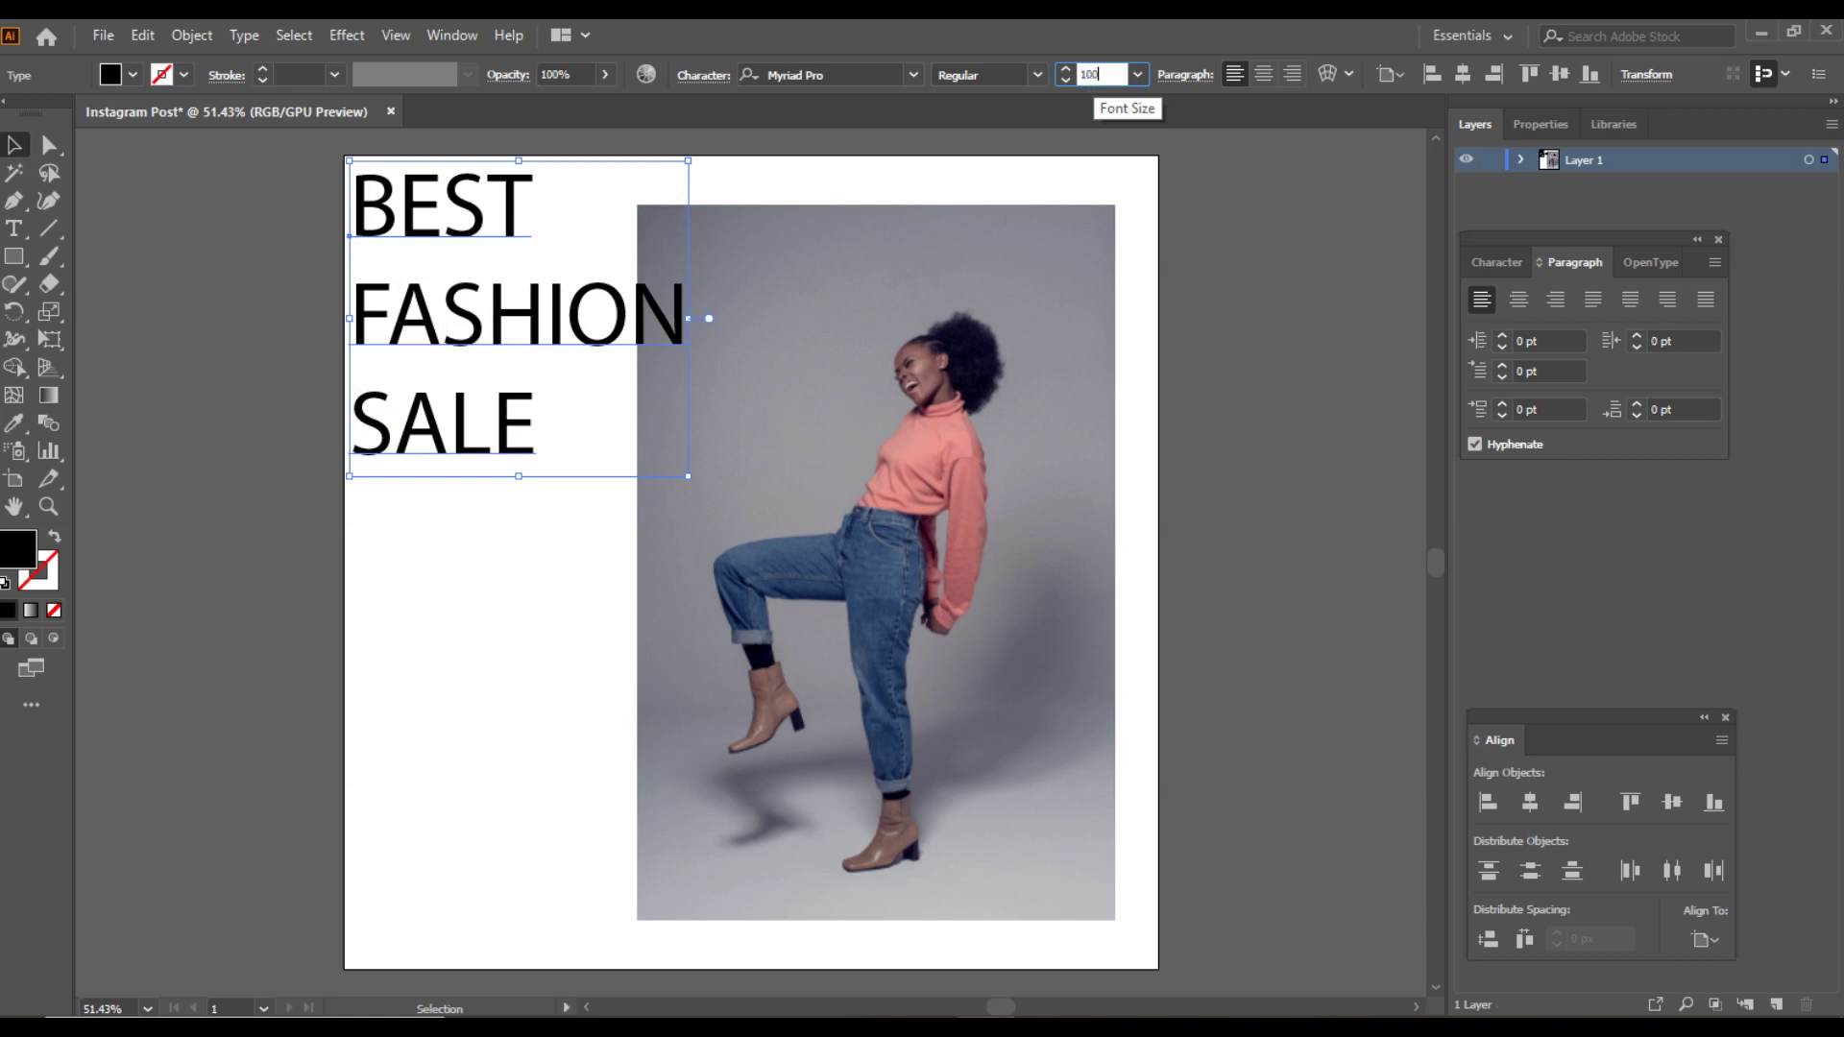
key("Return")
left_click_drag(446, 304, 496, 349)
Change the headline's font to Calibri and reposition it near the artboard's upper-left corner
left_click(914, 74)
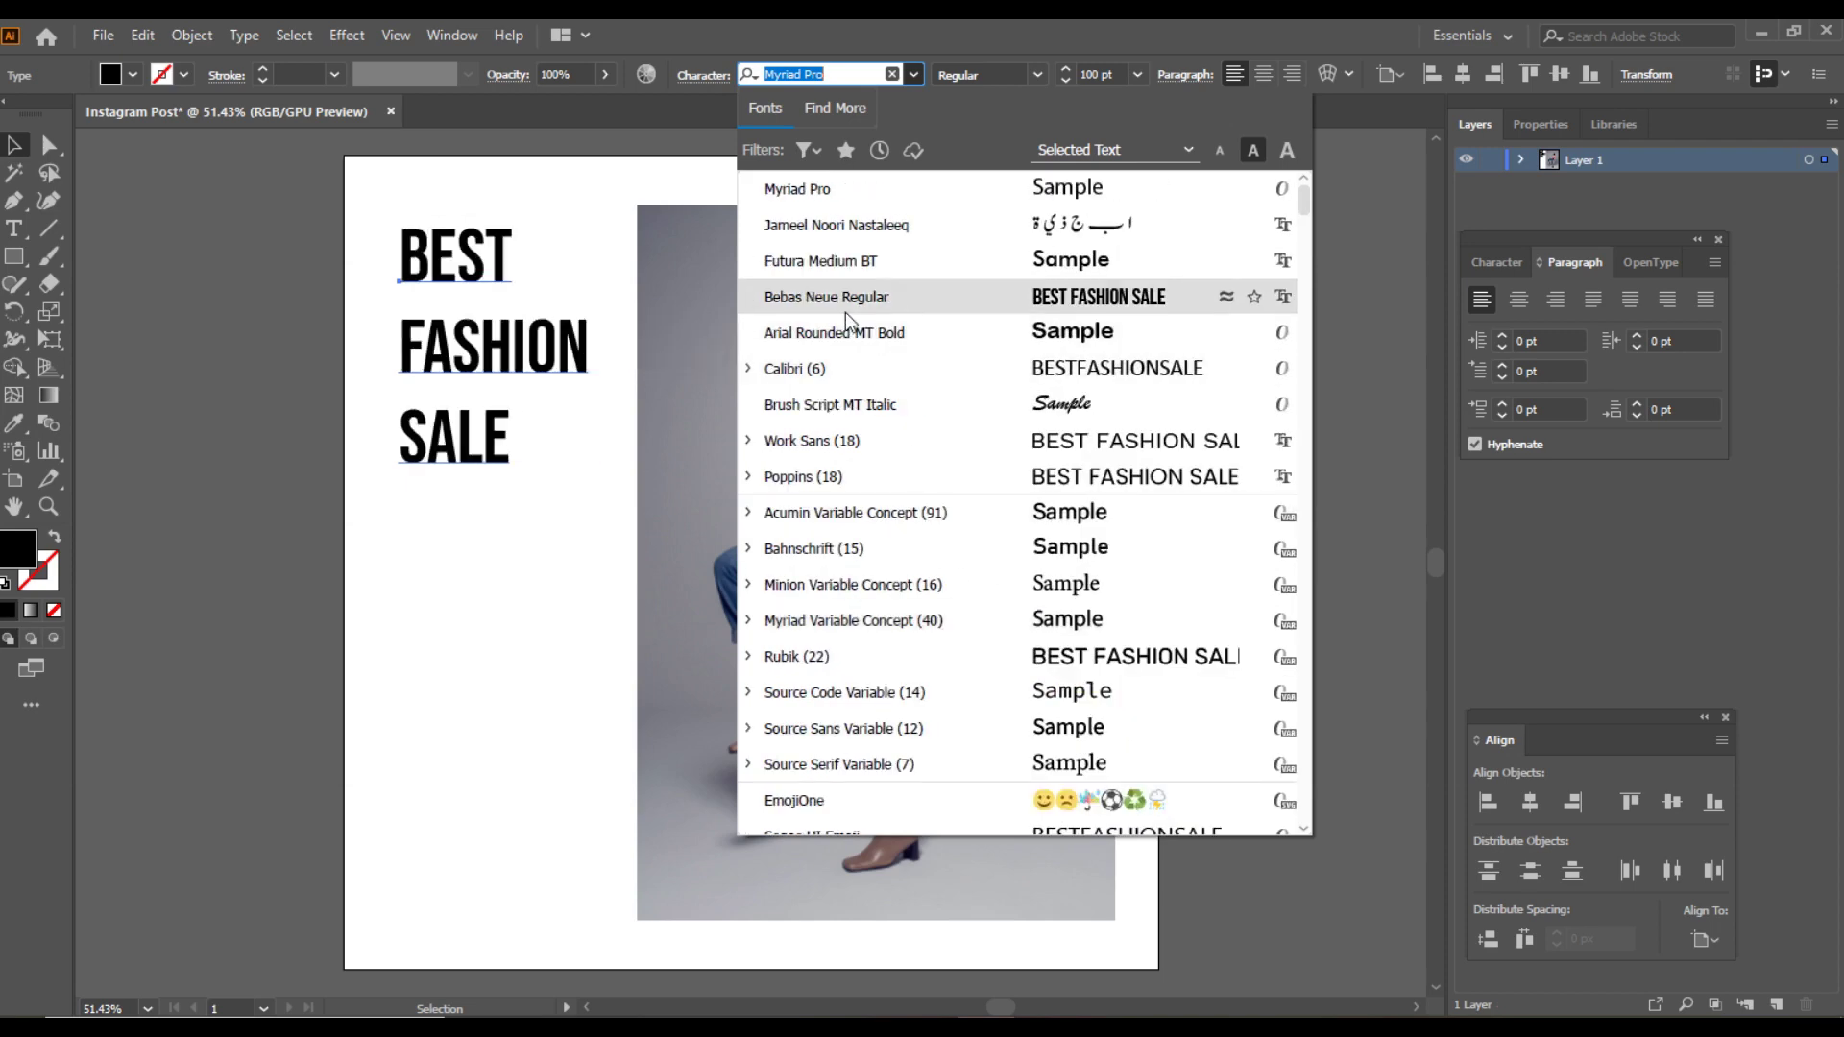
left_click(847, 368)
mouse_move(501, 382)
left_mouse_down()
mouse_move(497, 357)
mouse_move(480, 365)
left_mouse_up()
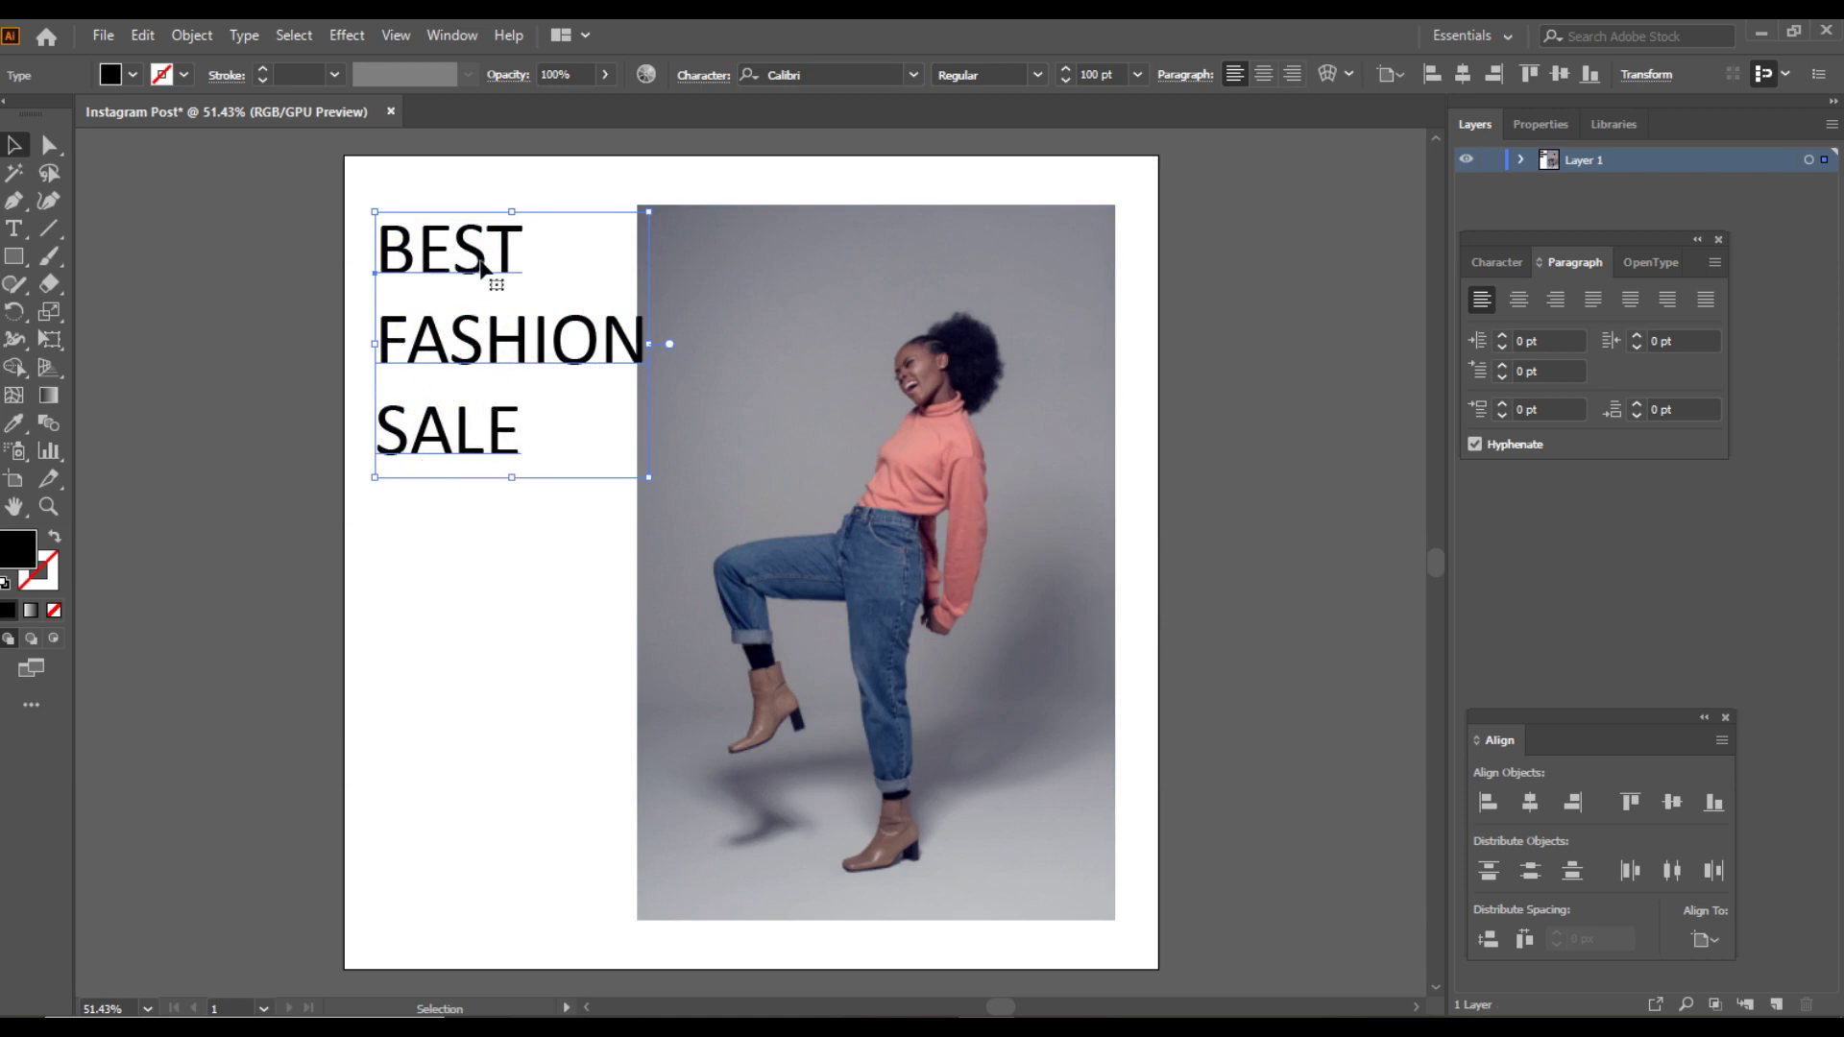
mouse_move(470, 283)
left_mouse_down()
mouse_move(473, 254)
mouse_move(459, 271)
left_mouse_up()
left_click(392, 497)
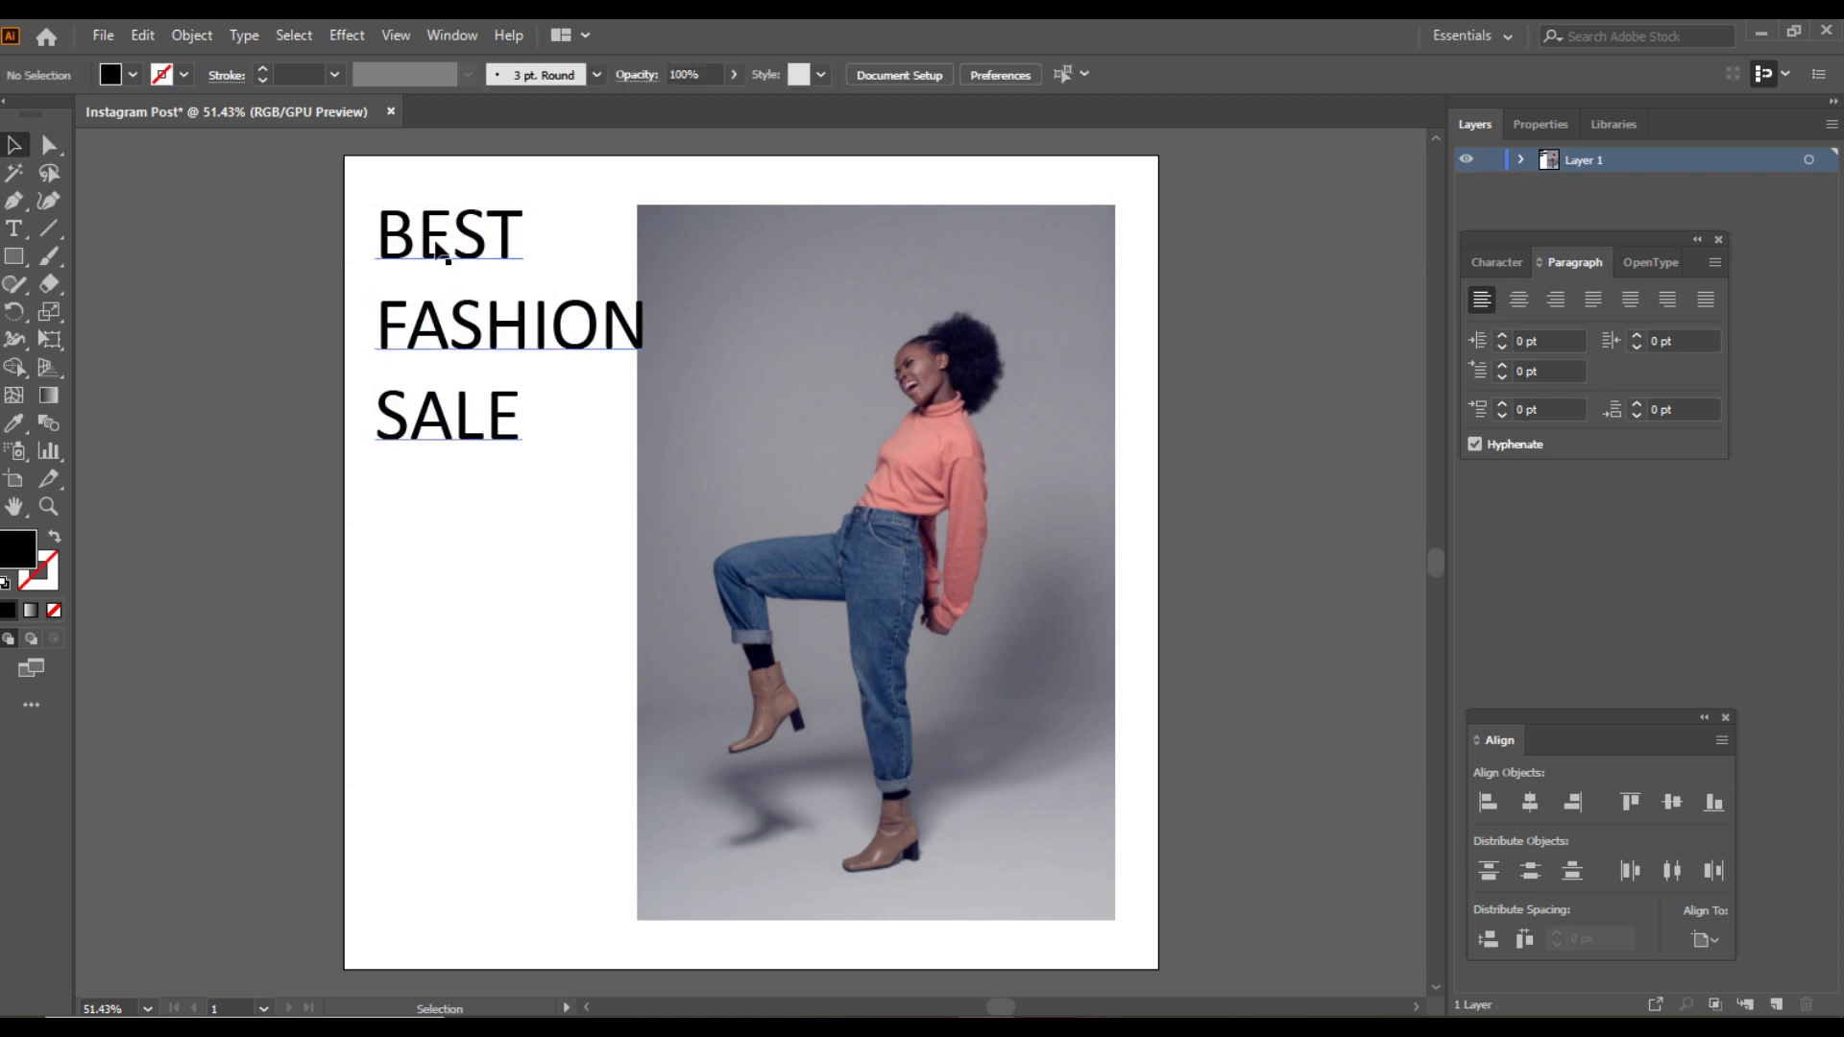
Color only the word BEST dark blue and shift the whole headline slightly down and to the right
double_click(472, 249)
left_click_drag(516, 241, 381, 246)
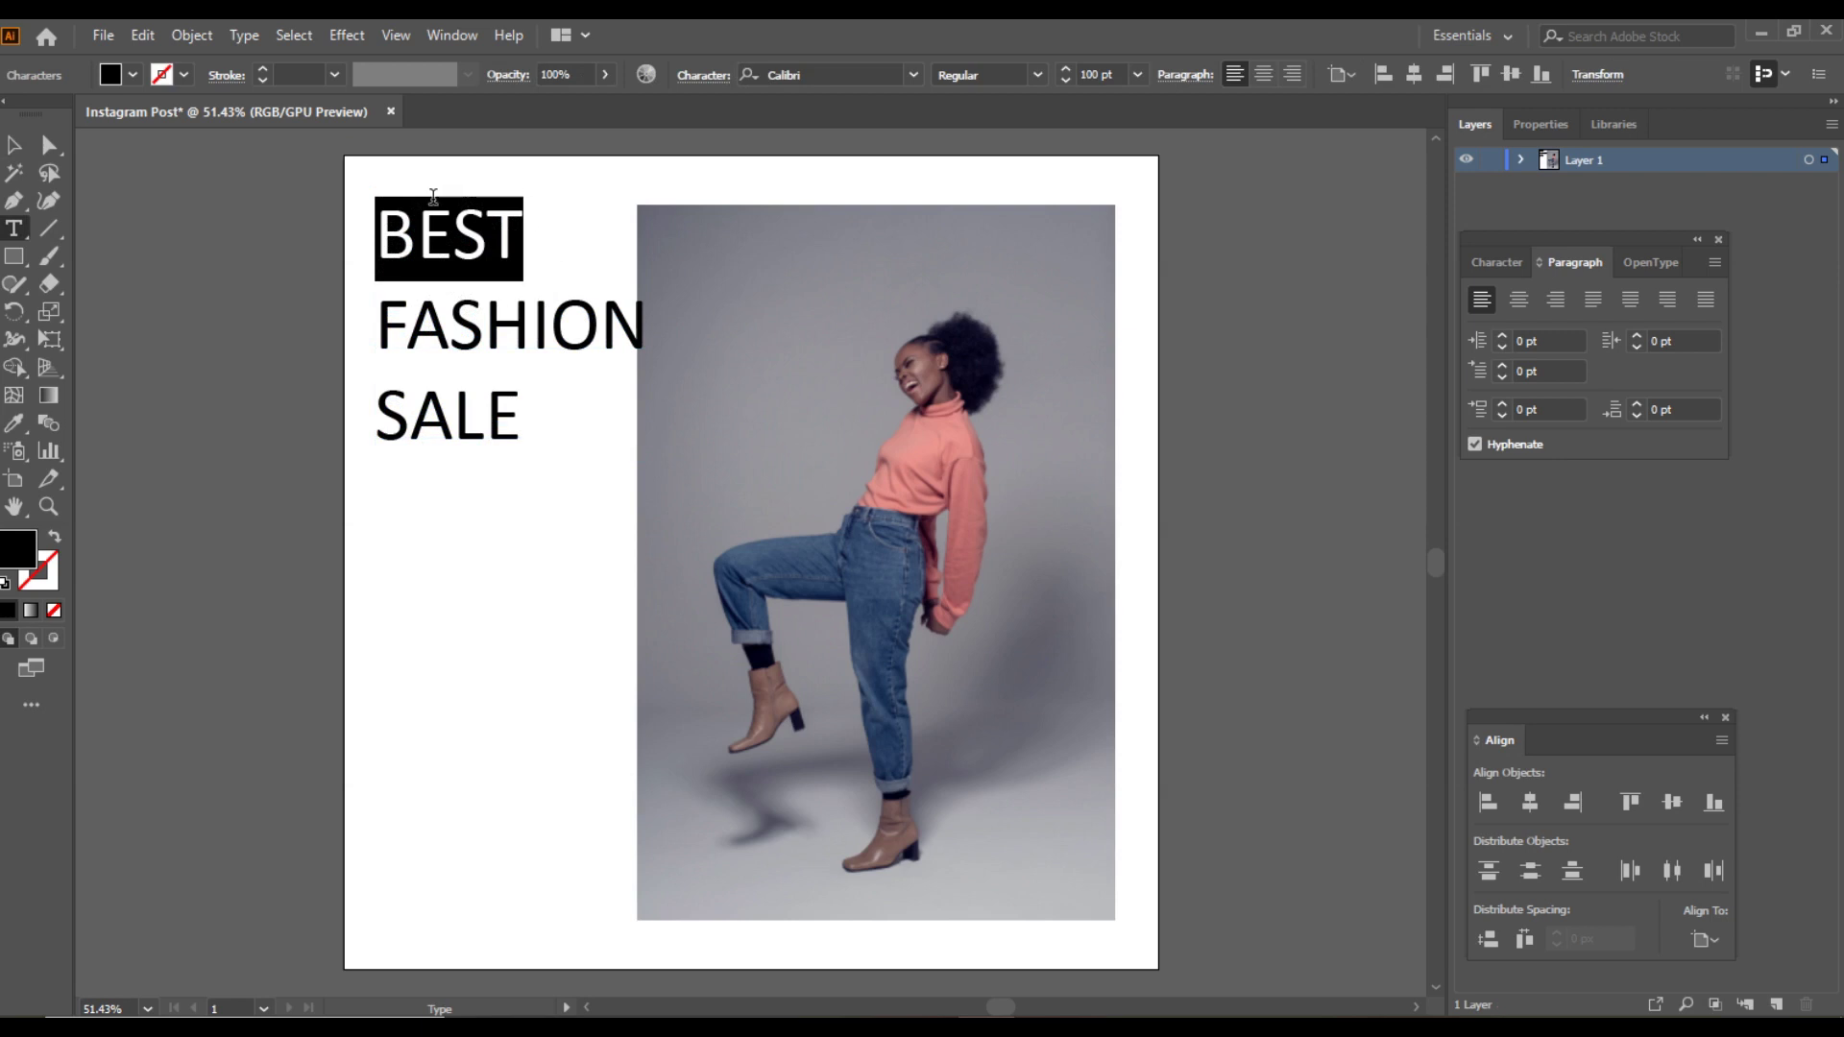
left_click(132, 75)
left_click(184, 130)
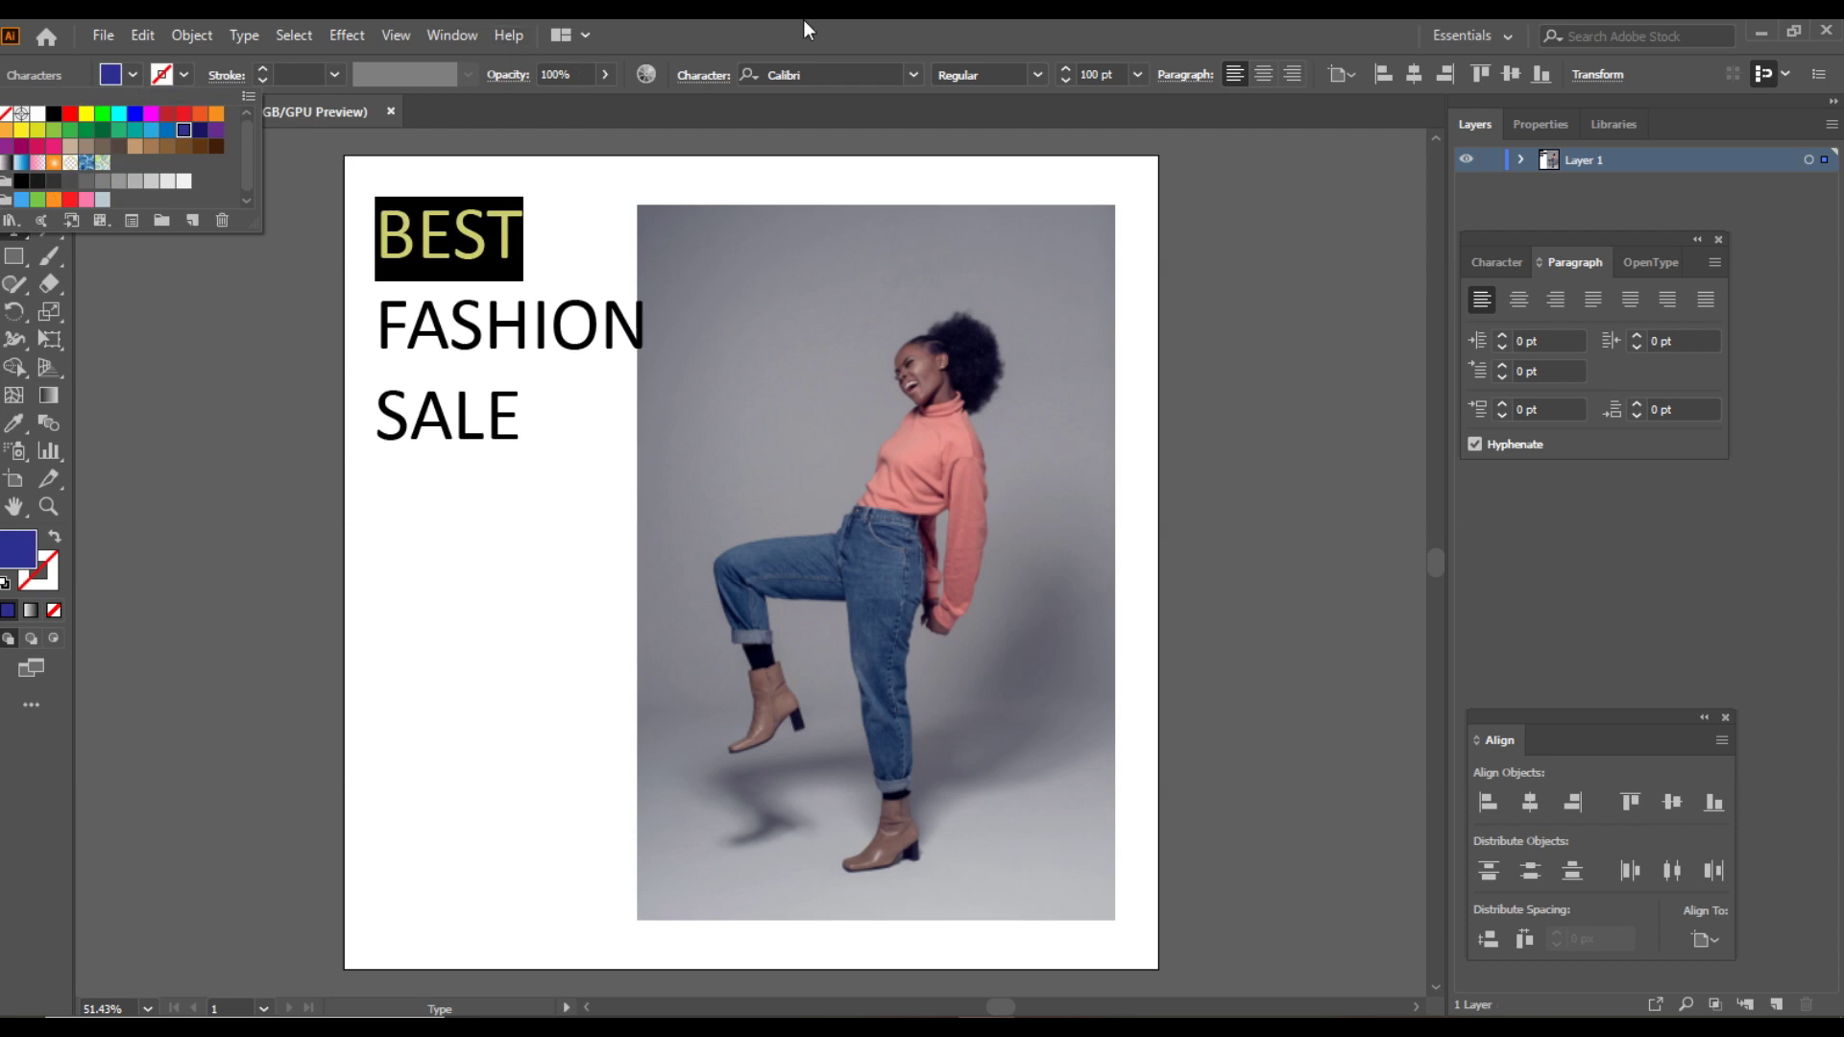
left_click(864, 25)
left_click(15, 146)
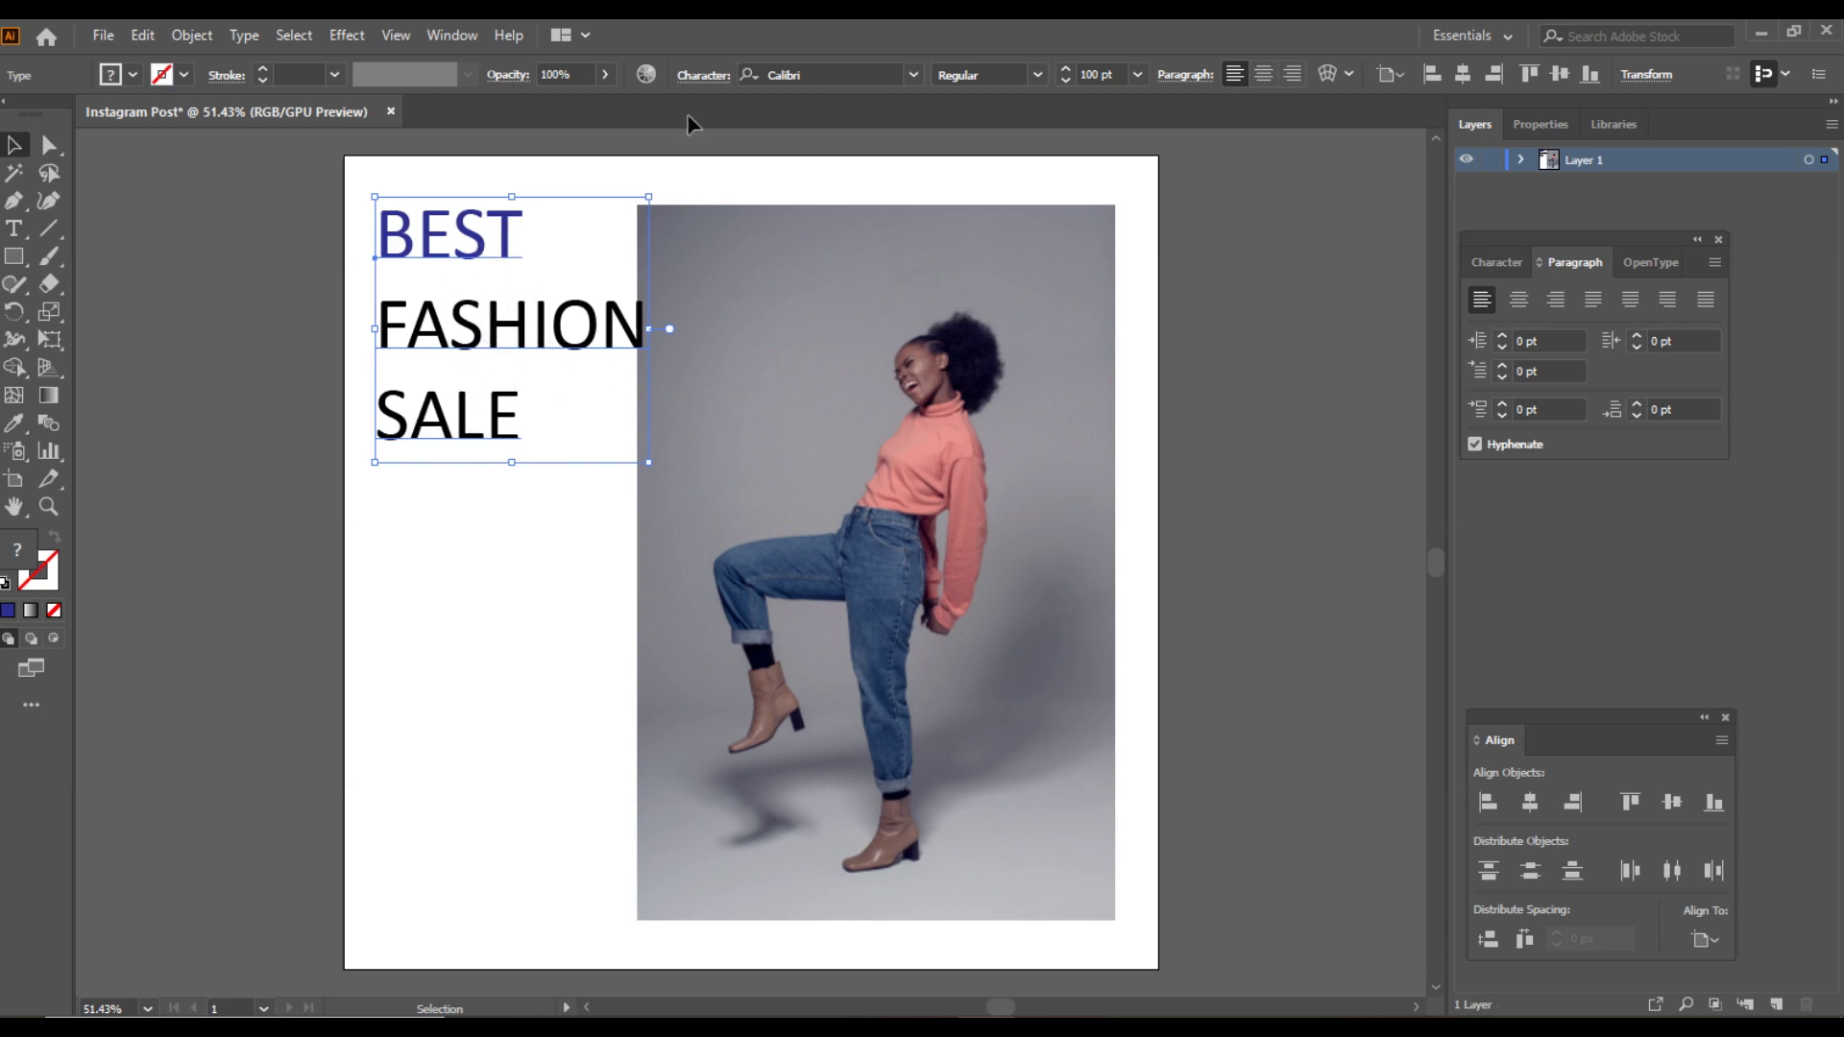
left_click_drag(483, 255, 500, 265)
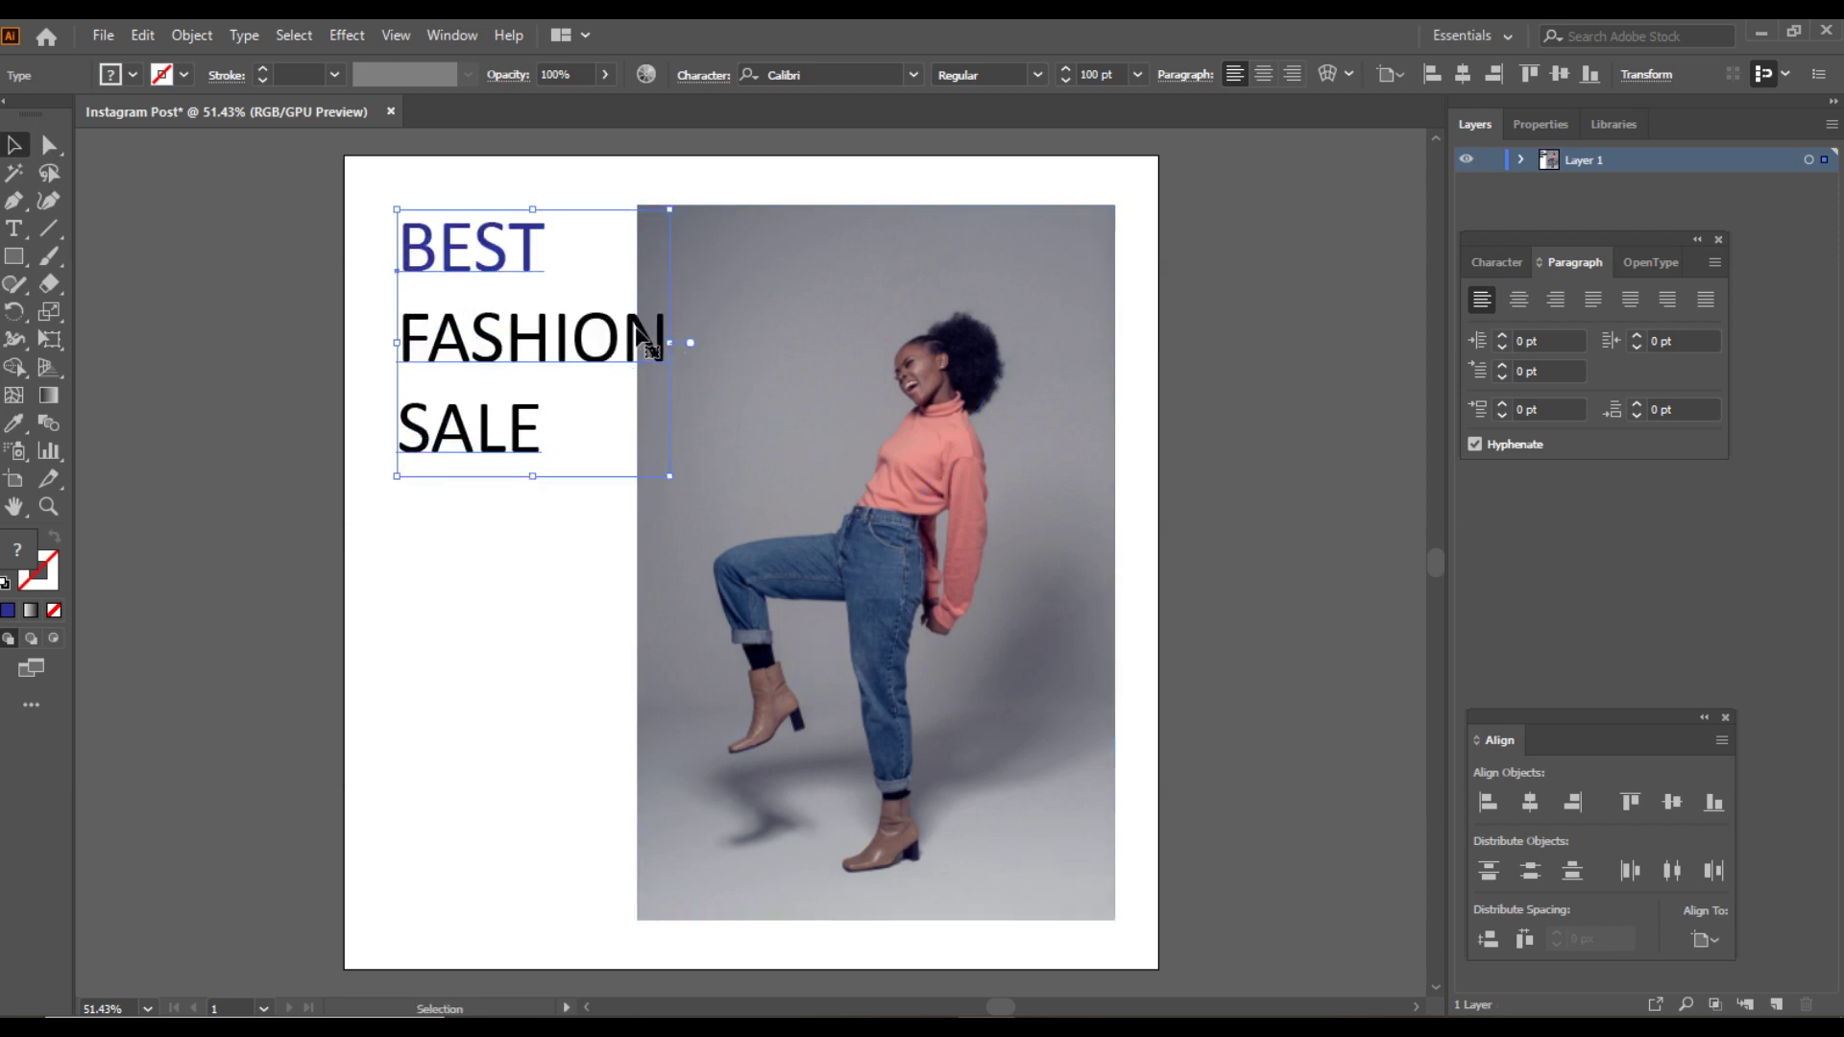
left_click(380, 323)
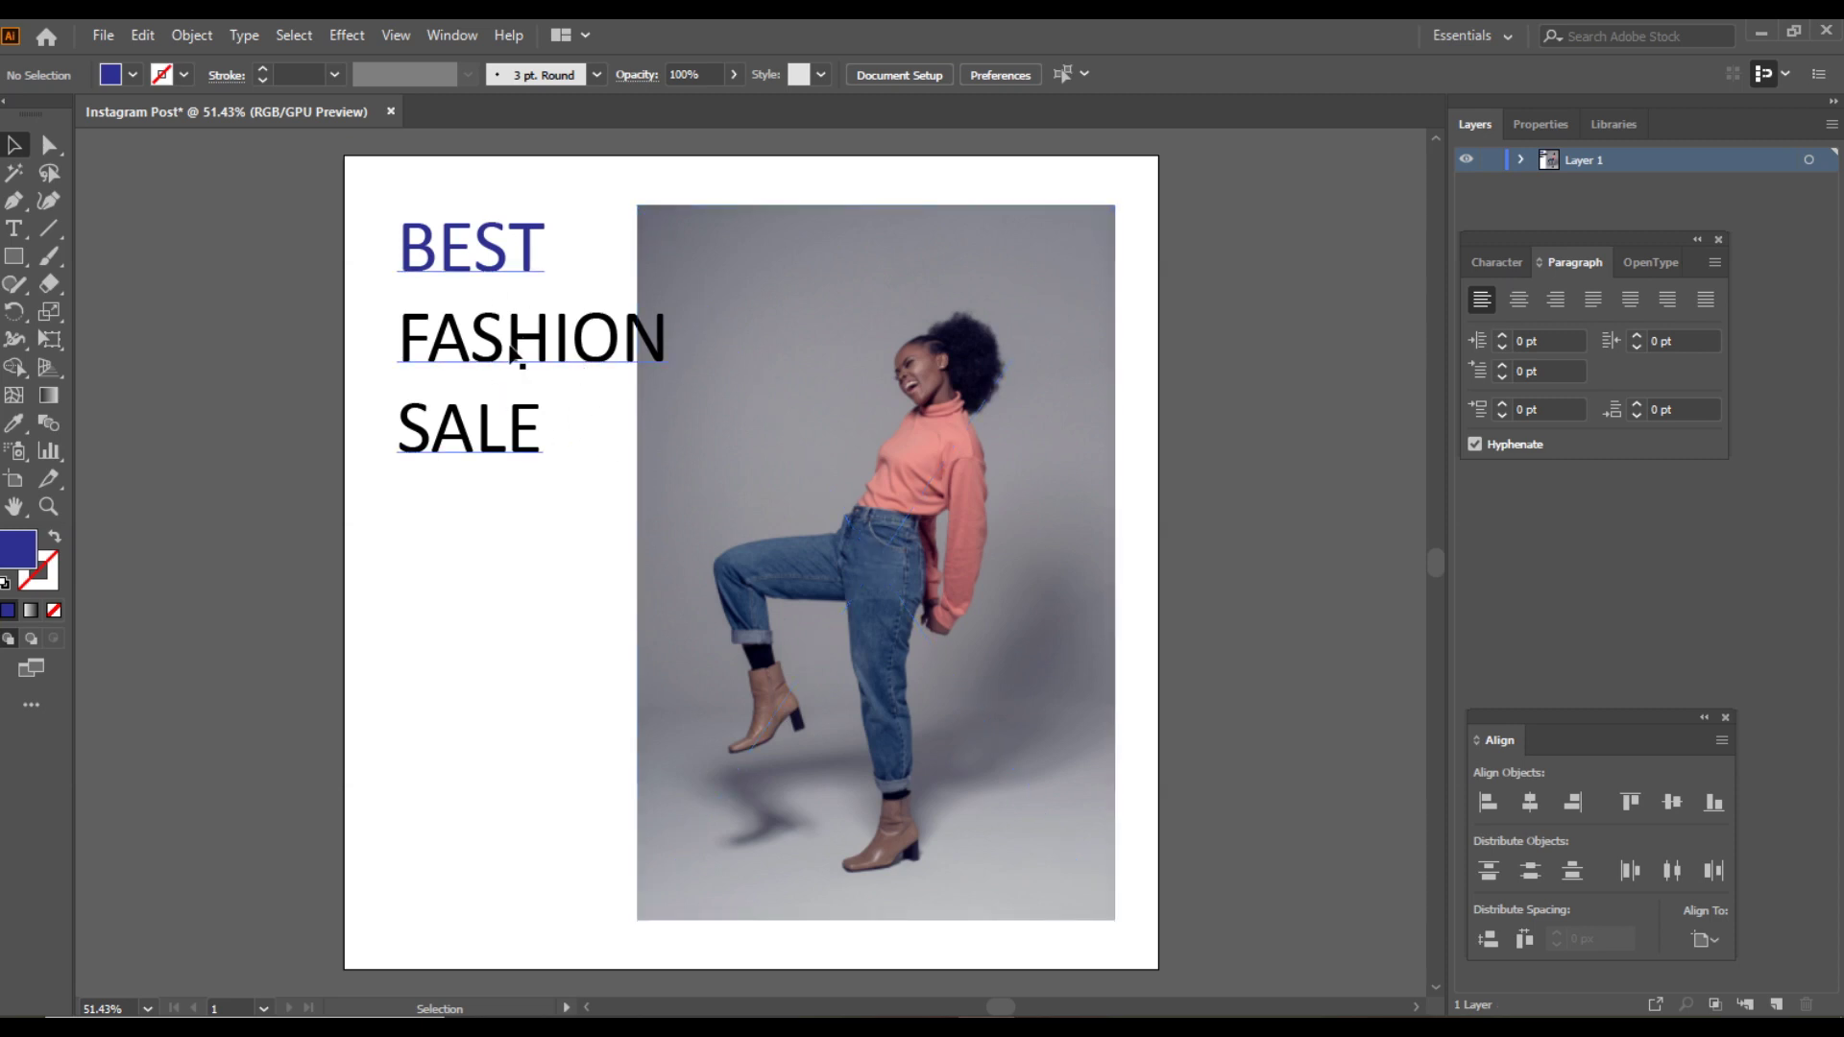
Draw a rounded rectangle as a button shape directly below the word SALE
right_click(13, 260)
right_click(10, 259)
right_click(10, 259)
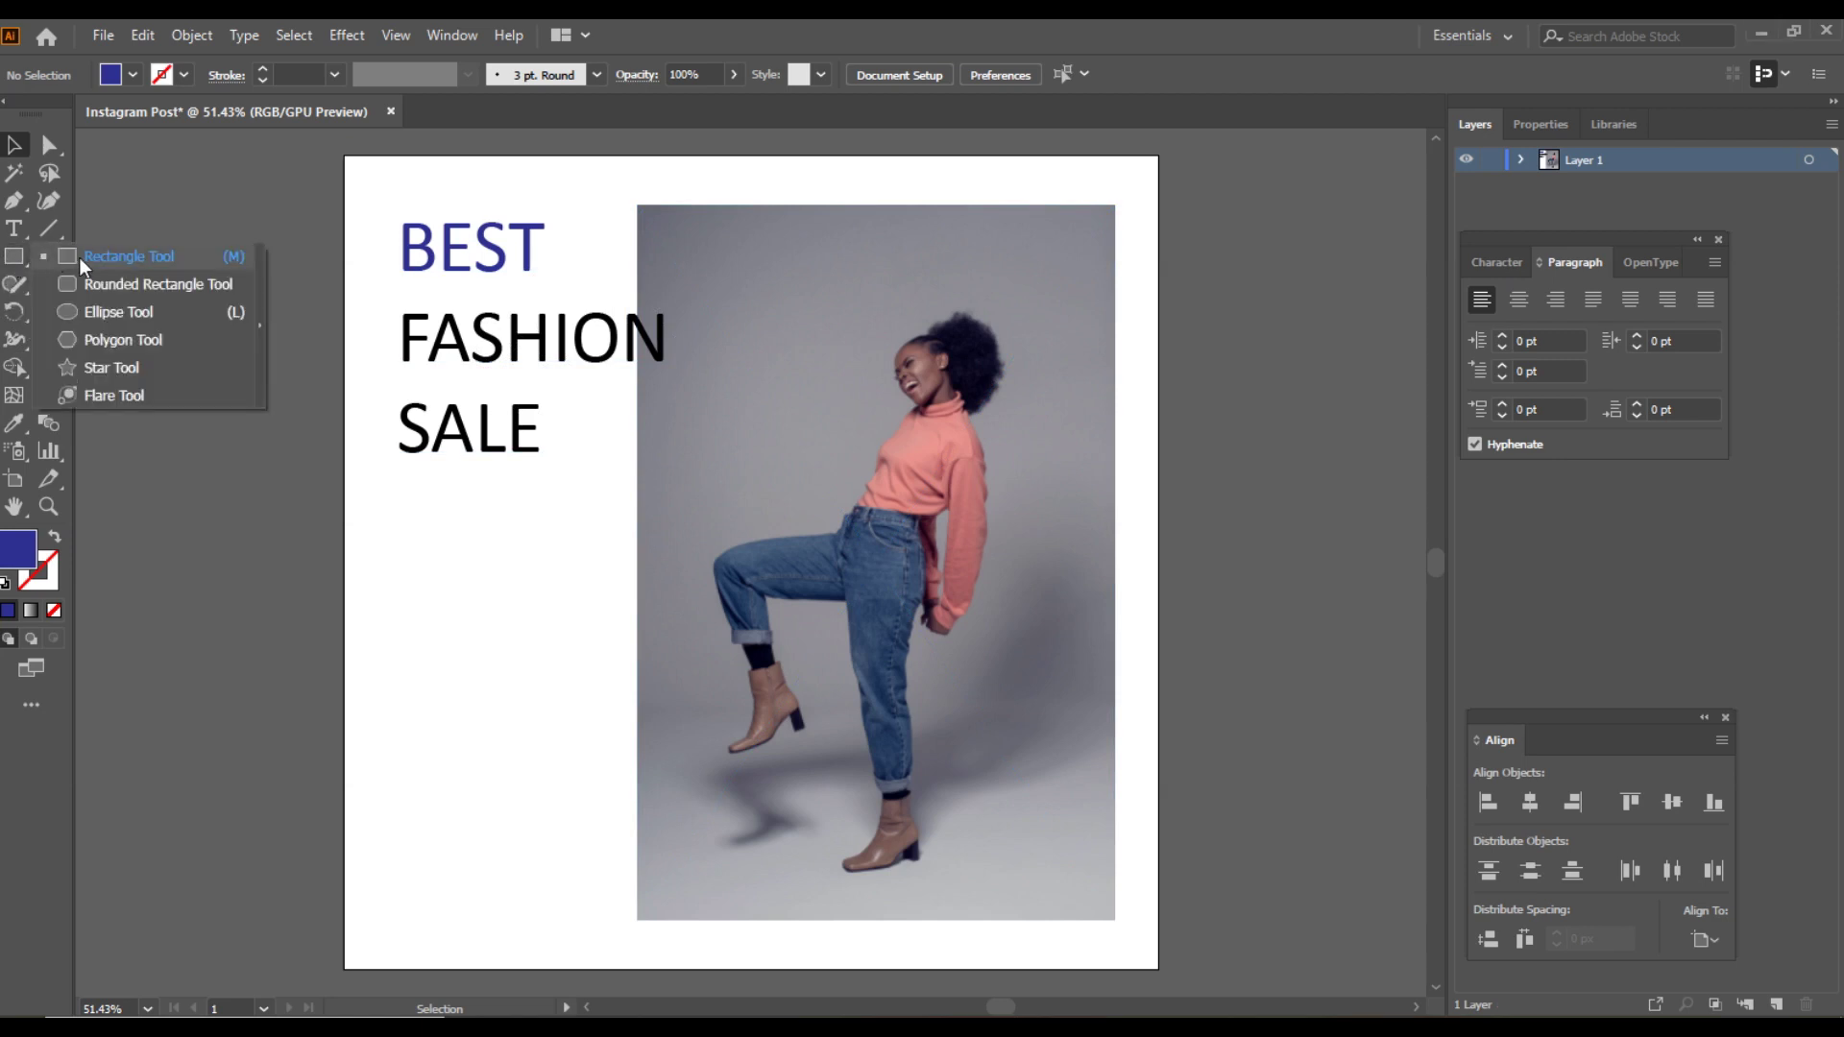
left_click(129, 287)
left_click_drag(406, 482, 589, 562)
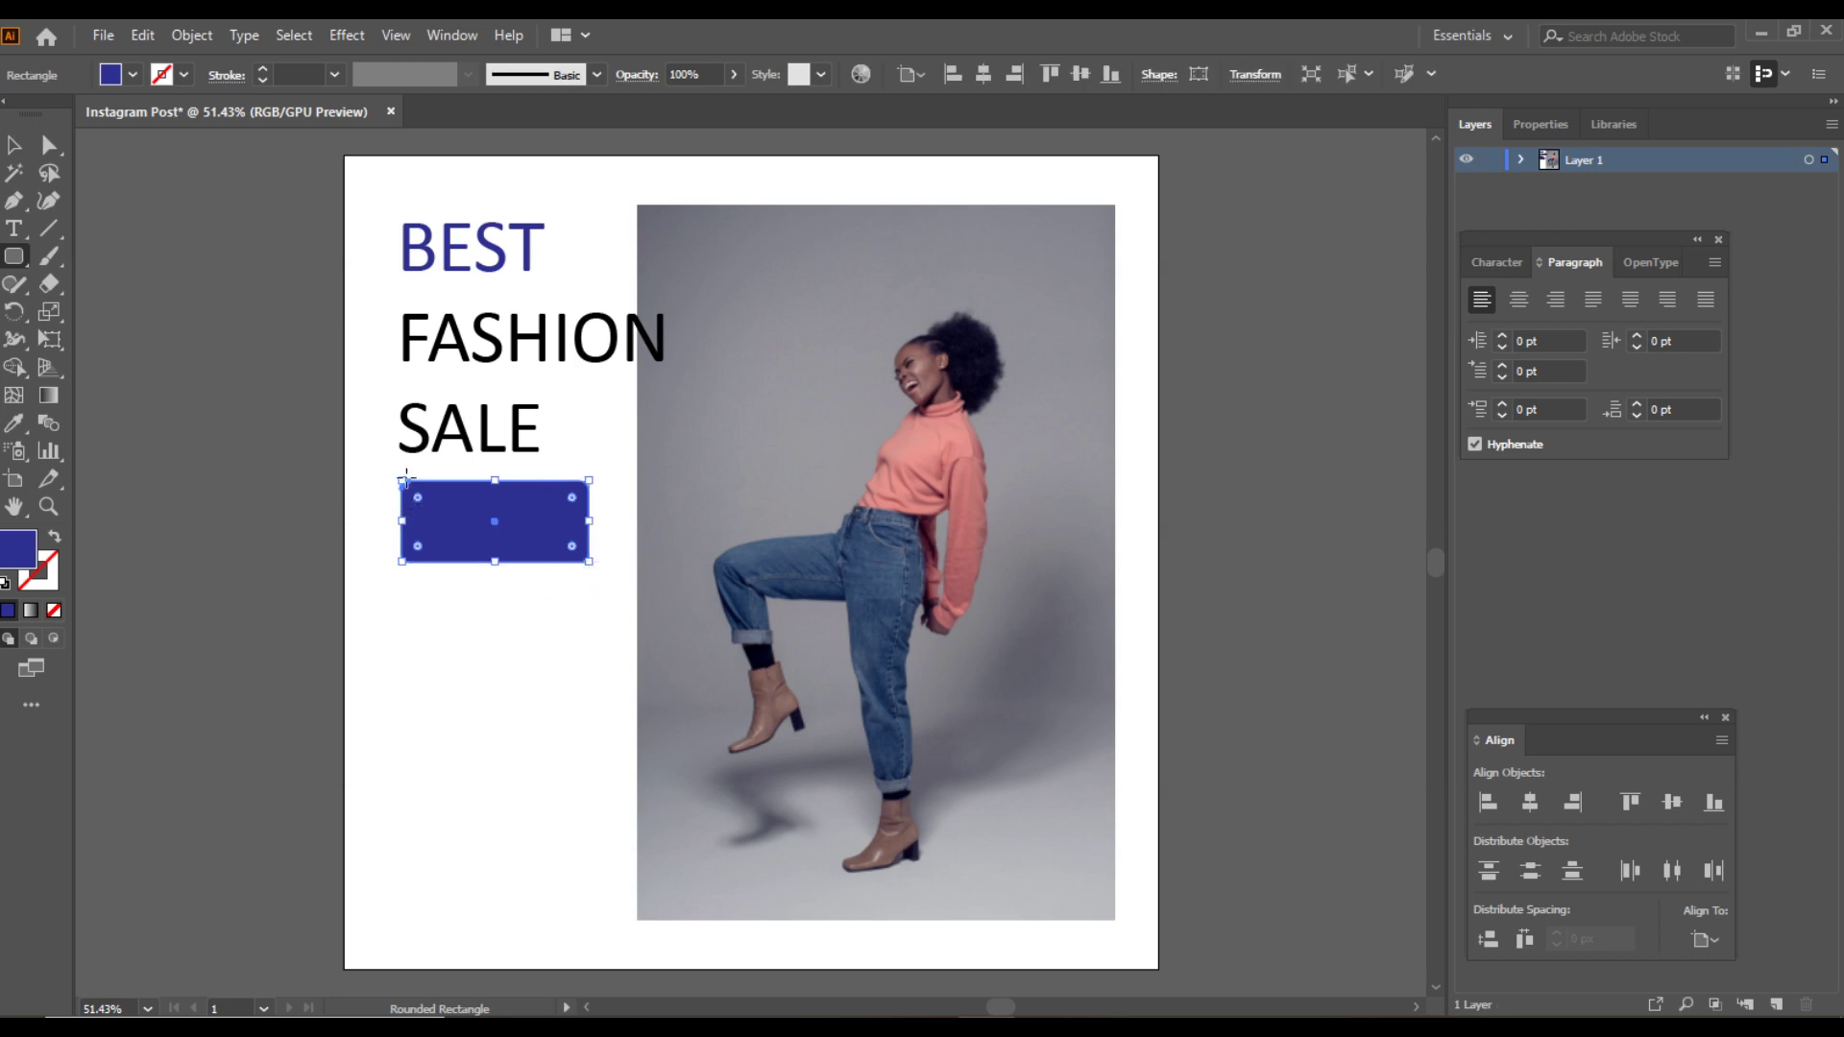
Fill the rounded rectangle with the green swatch R=140 G=198 B=63
left_click(134, 75)
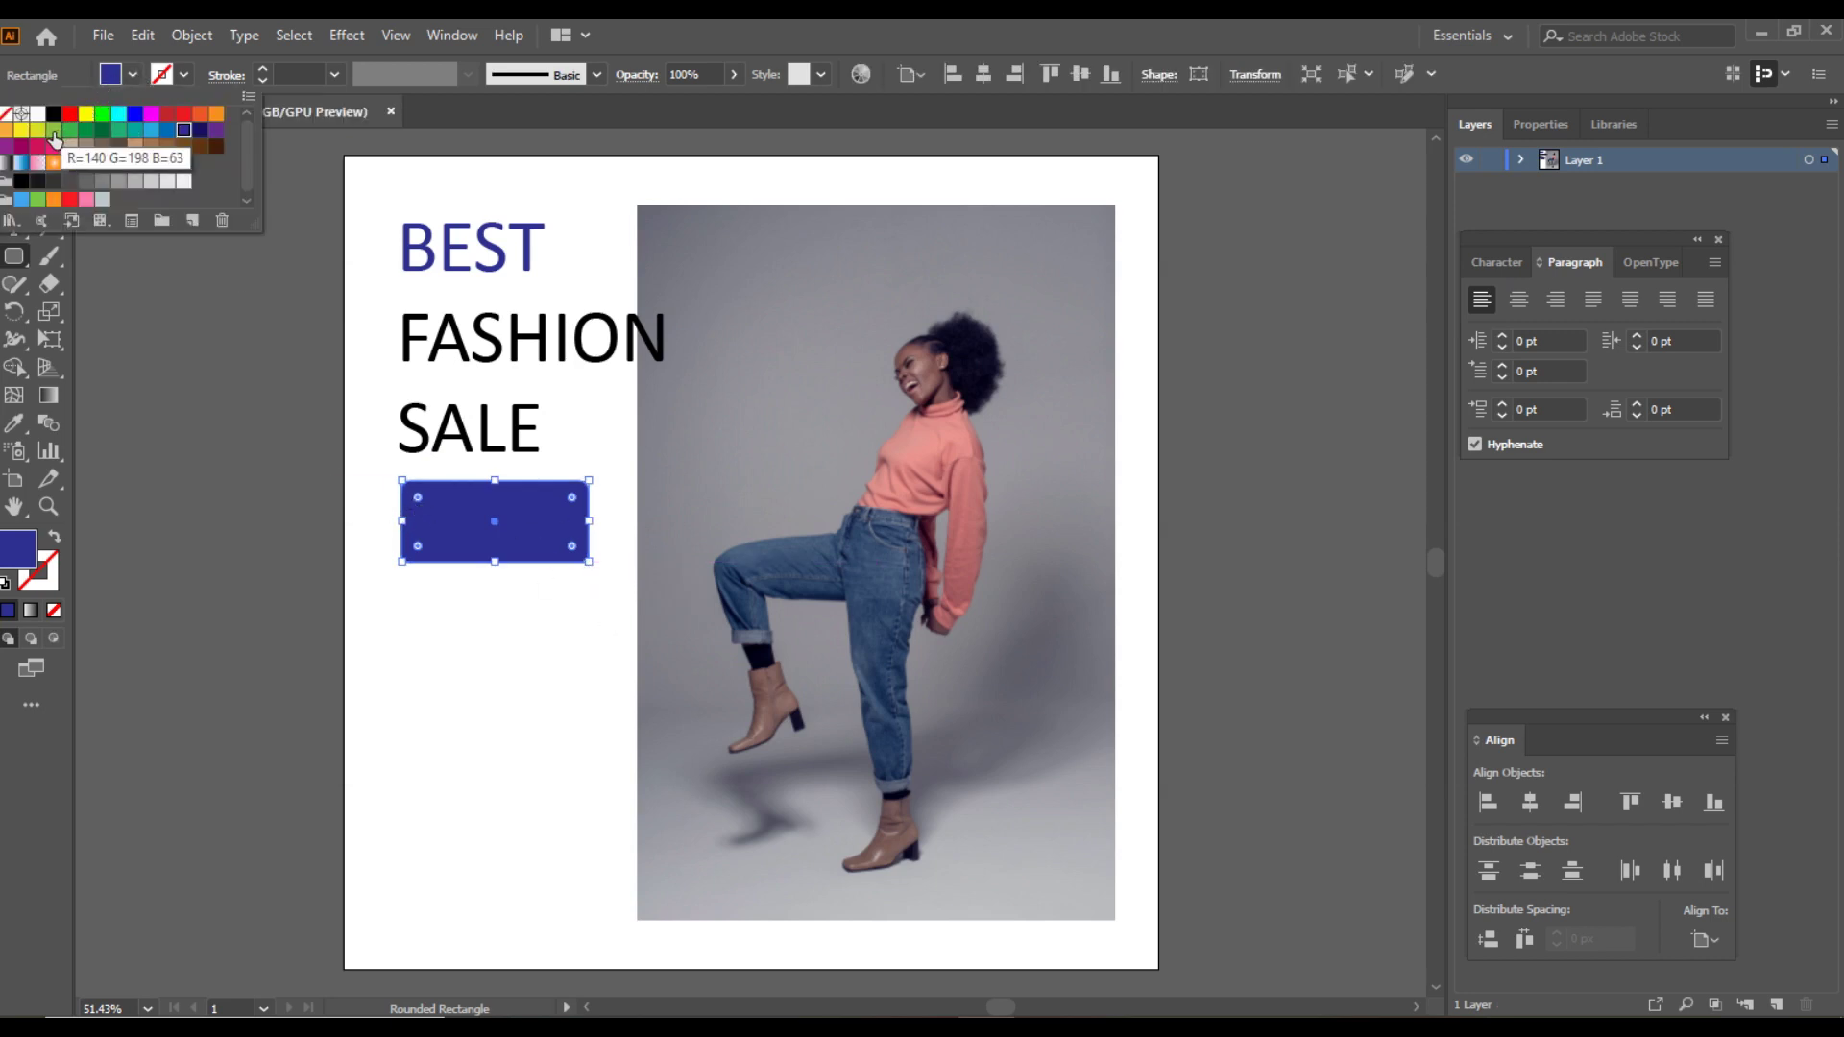
left_click(54, 130)
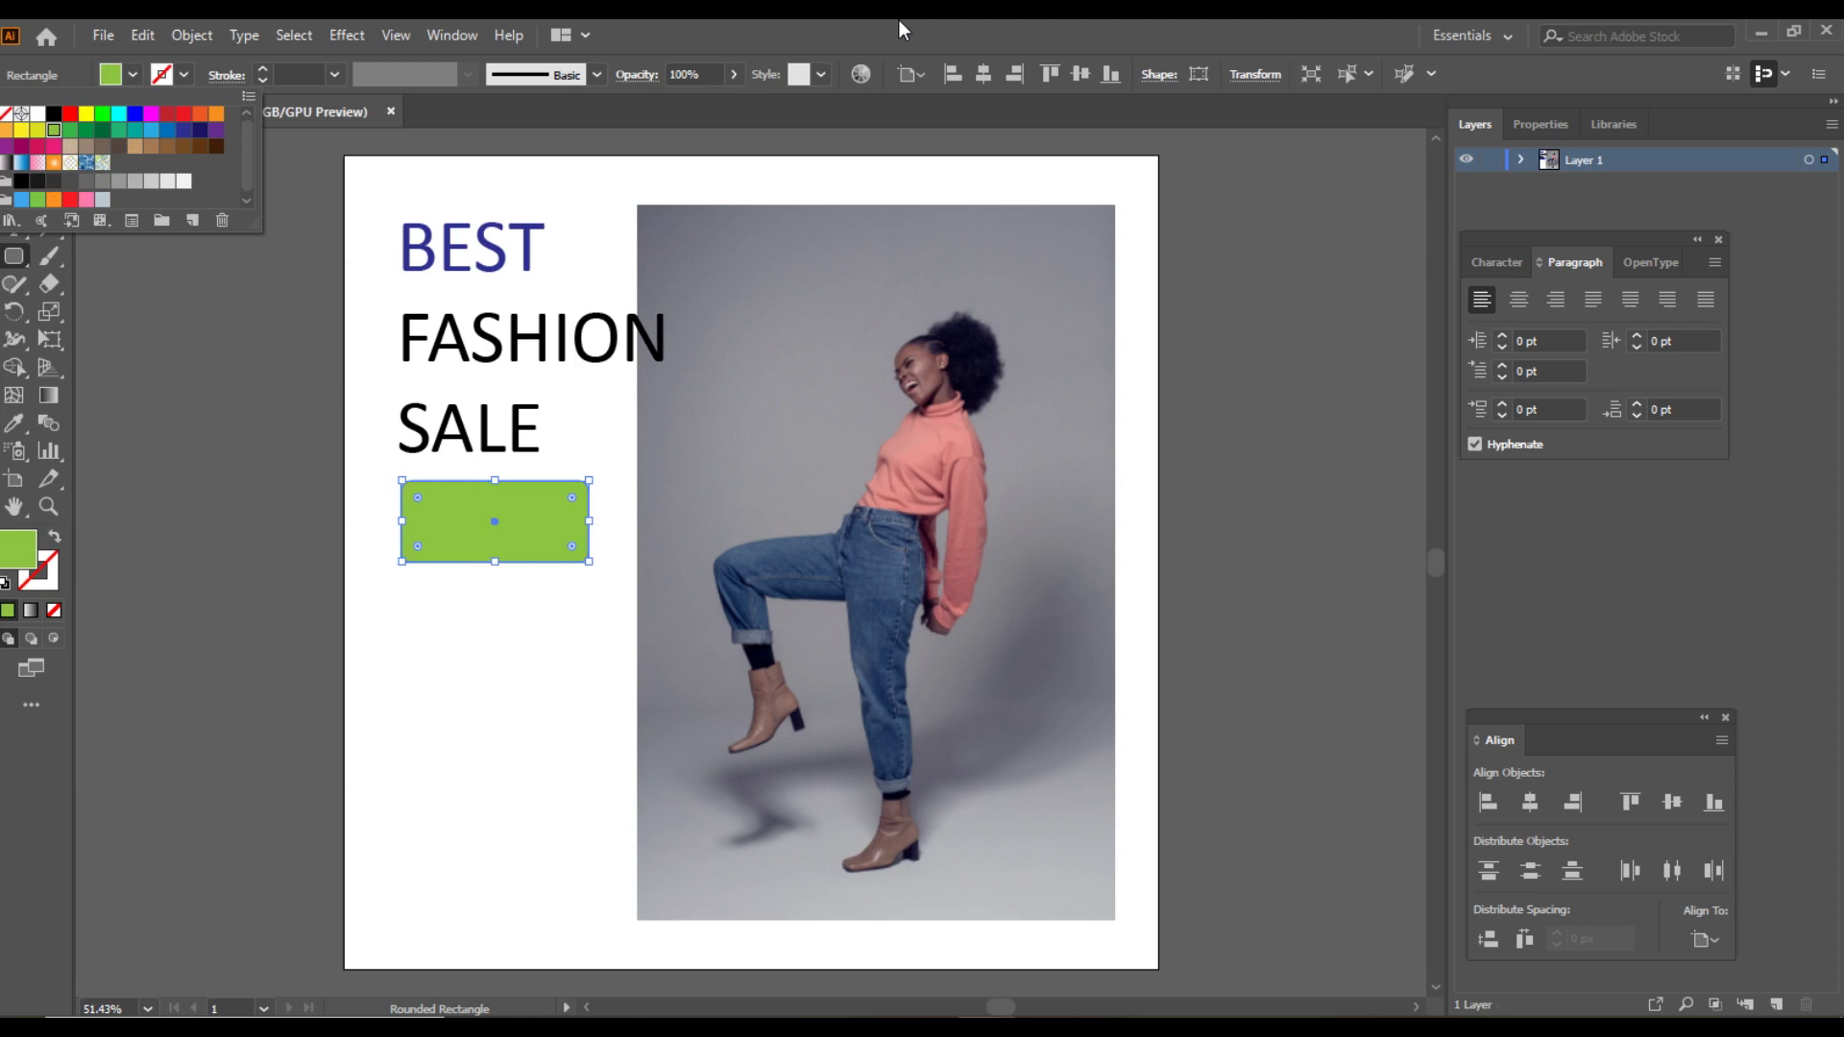
left_click(900, 22)
left_click(13, 145)
left_click(460, 615)
left_click(459, 531)
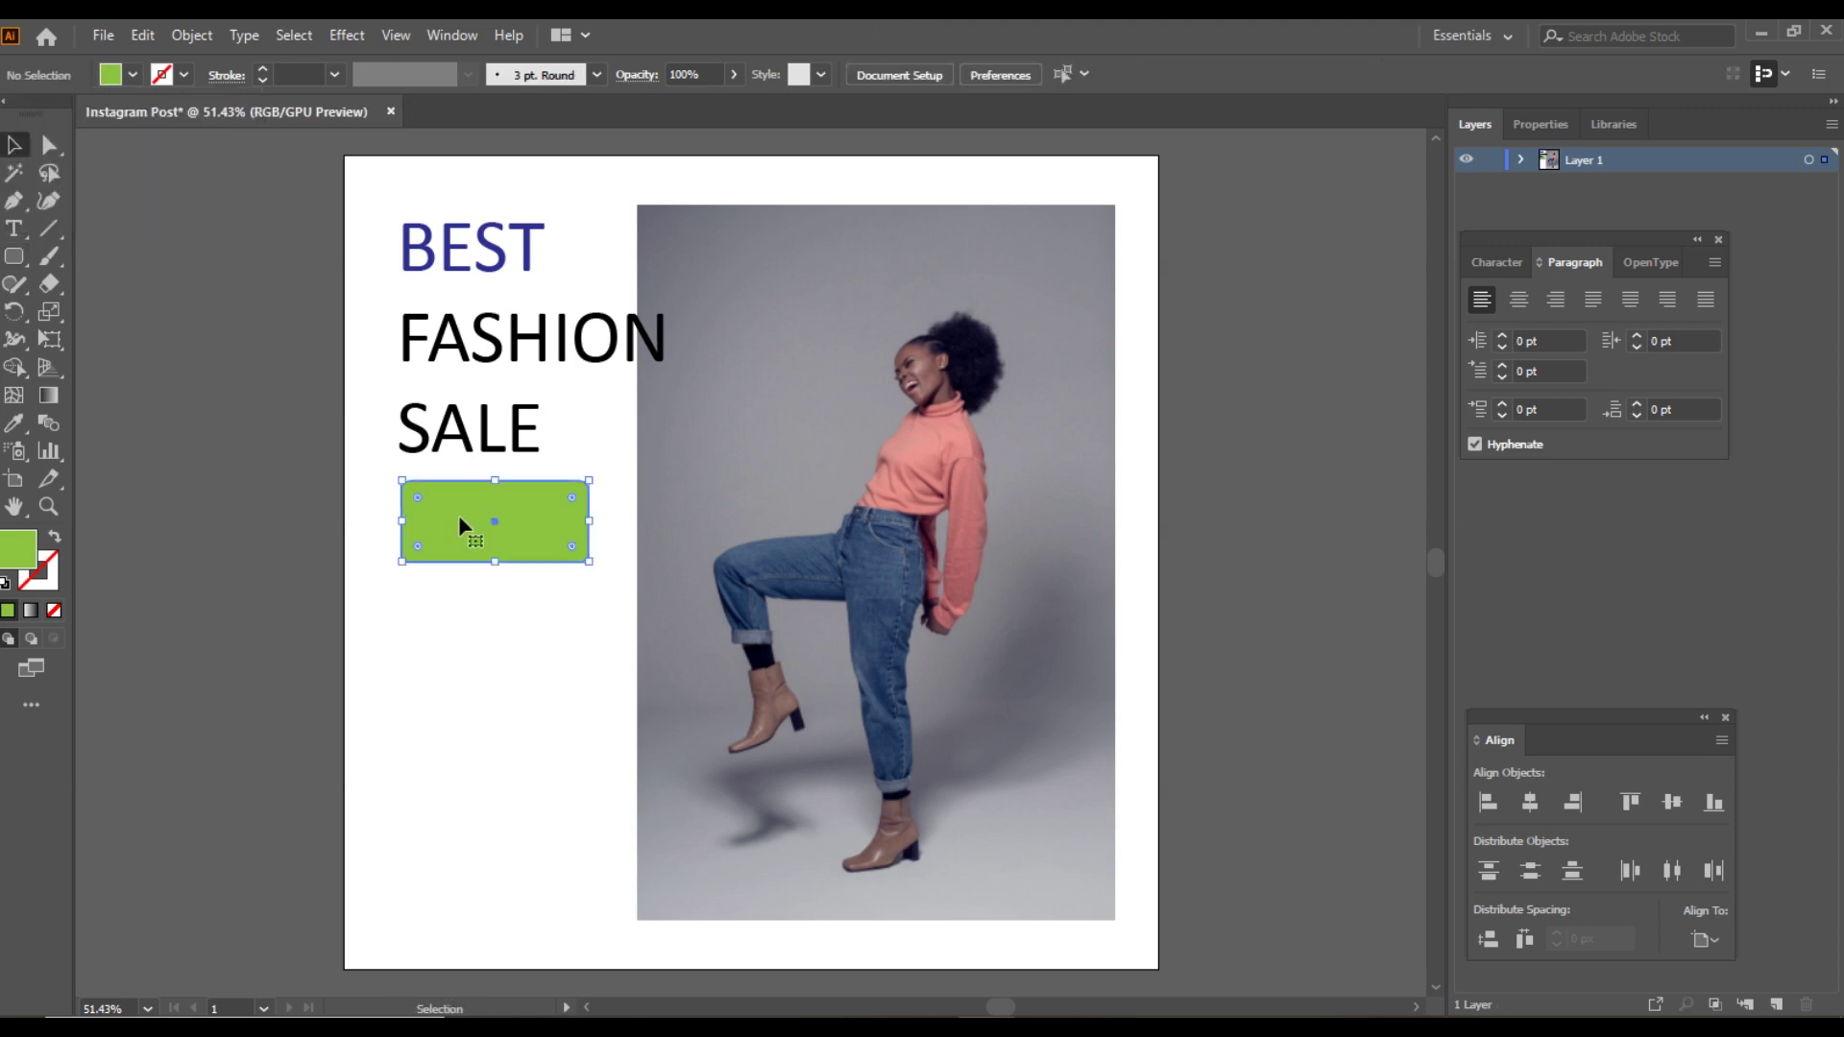
left_click(182, 74)
left_click(183, 74)
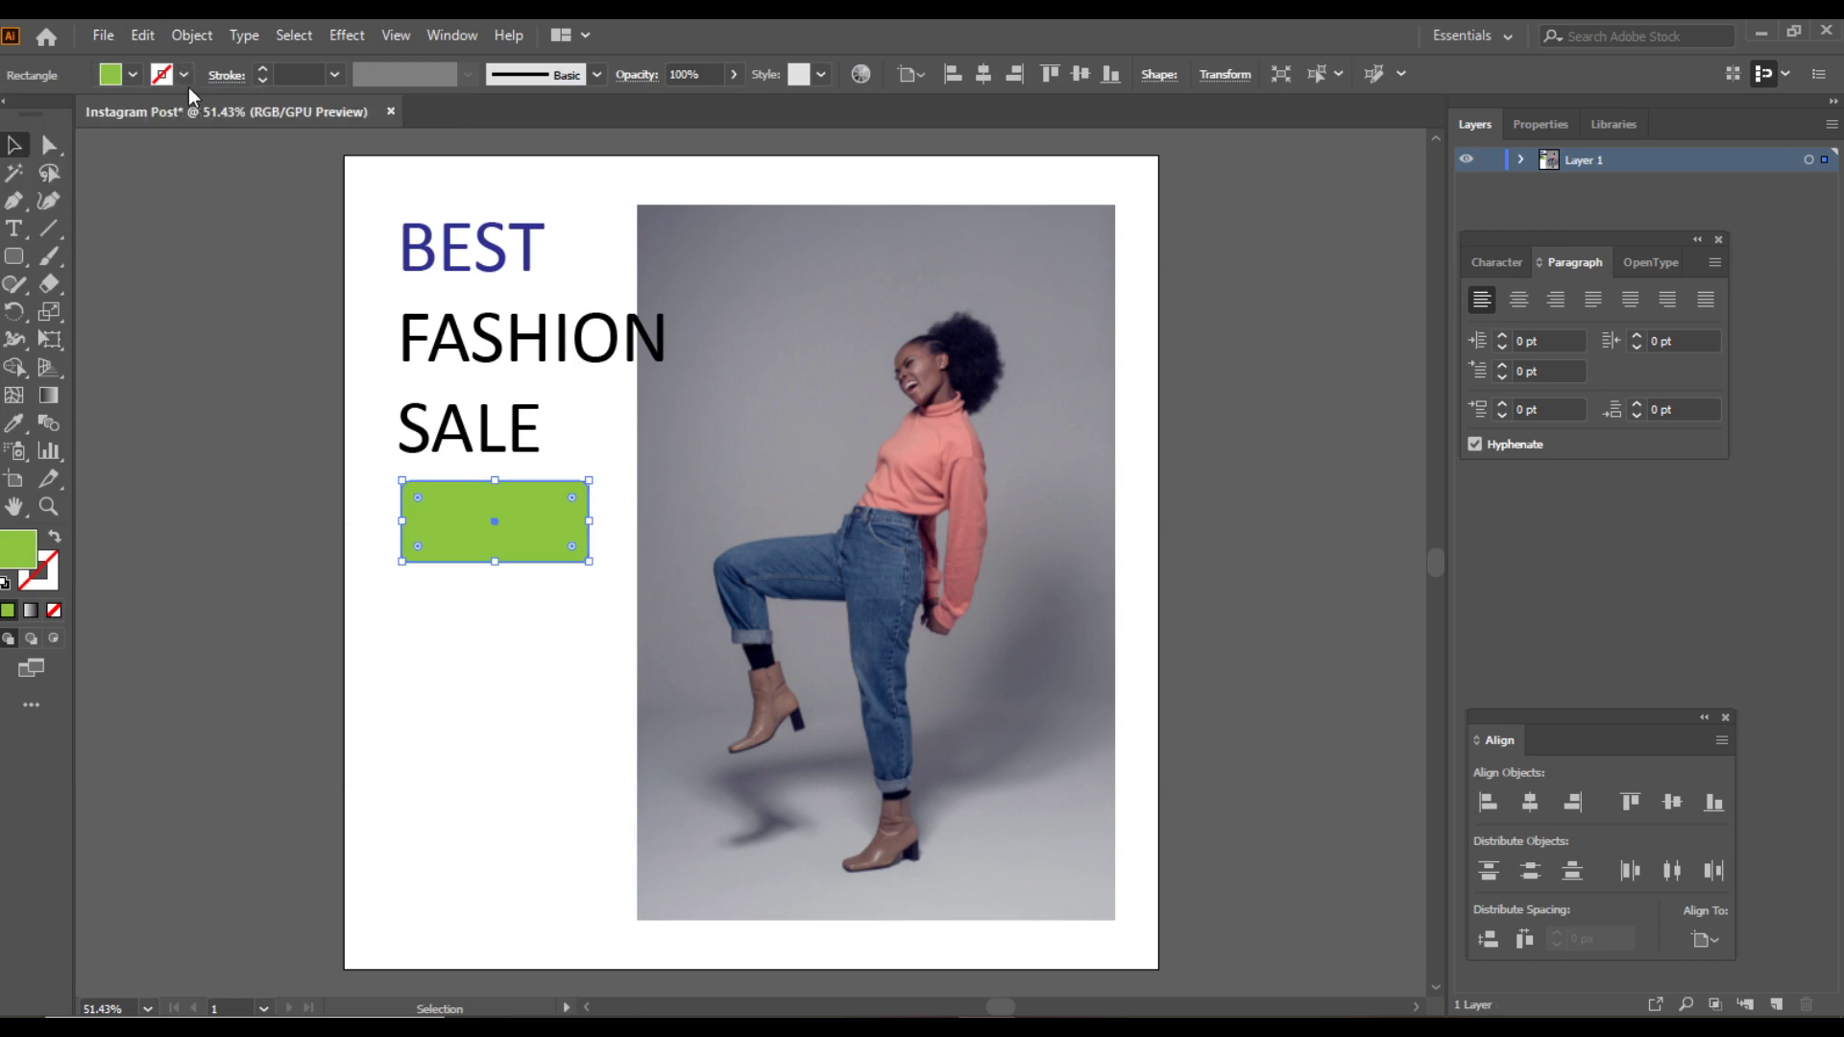
left_click(491, 592)
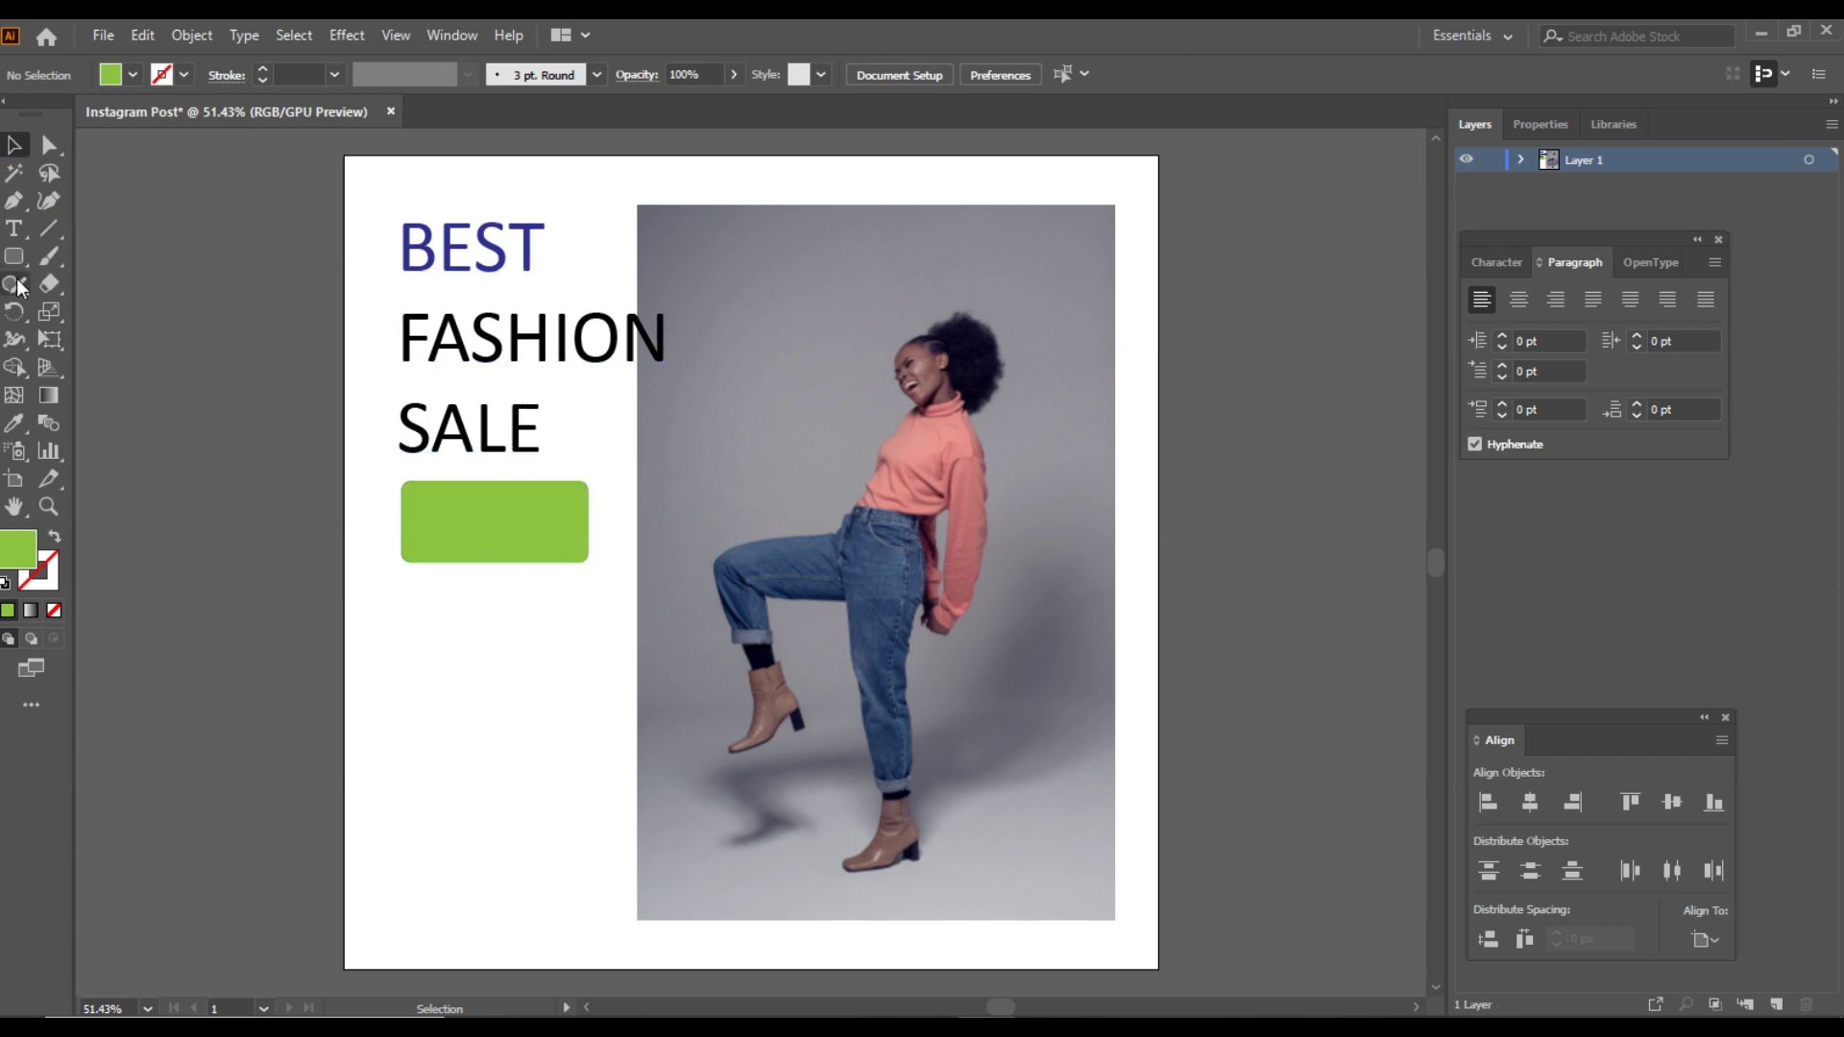
Add point text reading Shop Now in the blank area below the green rounded rectangle
left_click(15, 229)
left_click(385, 666)
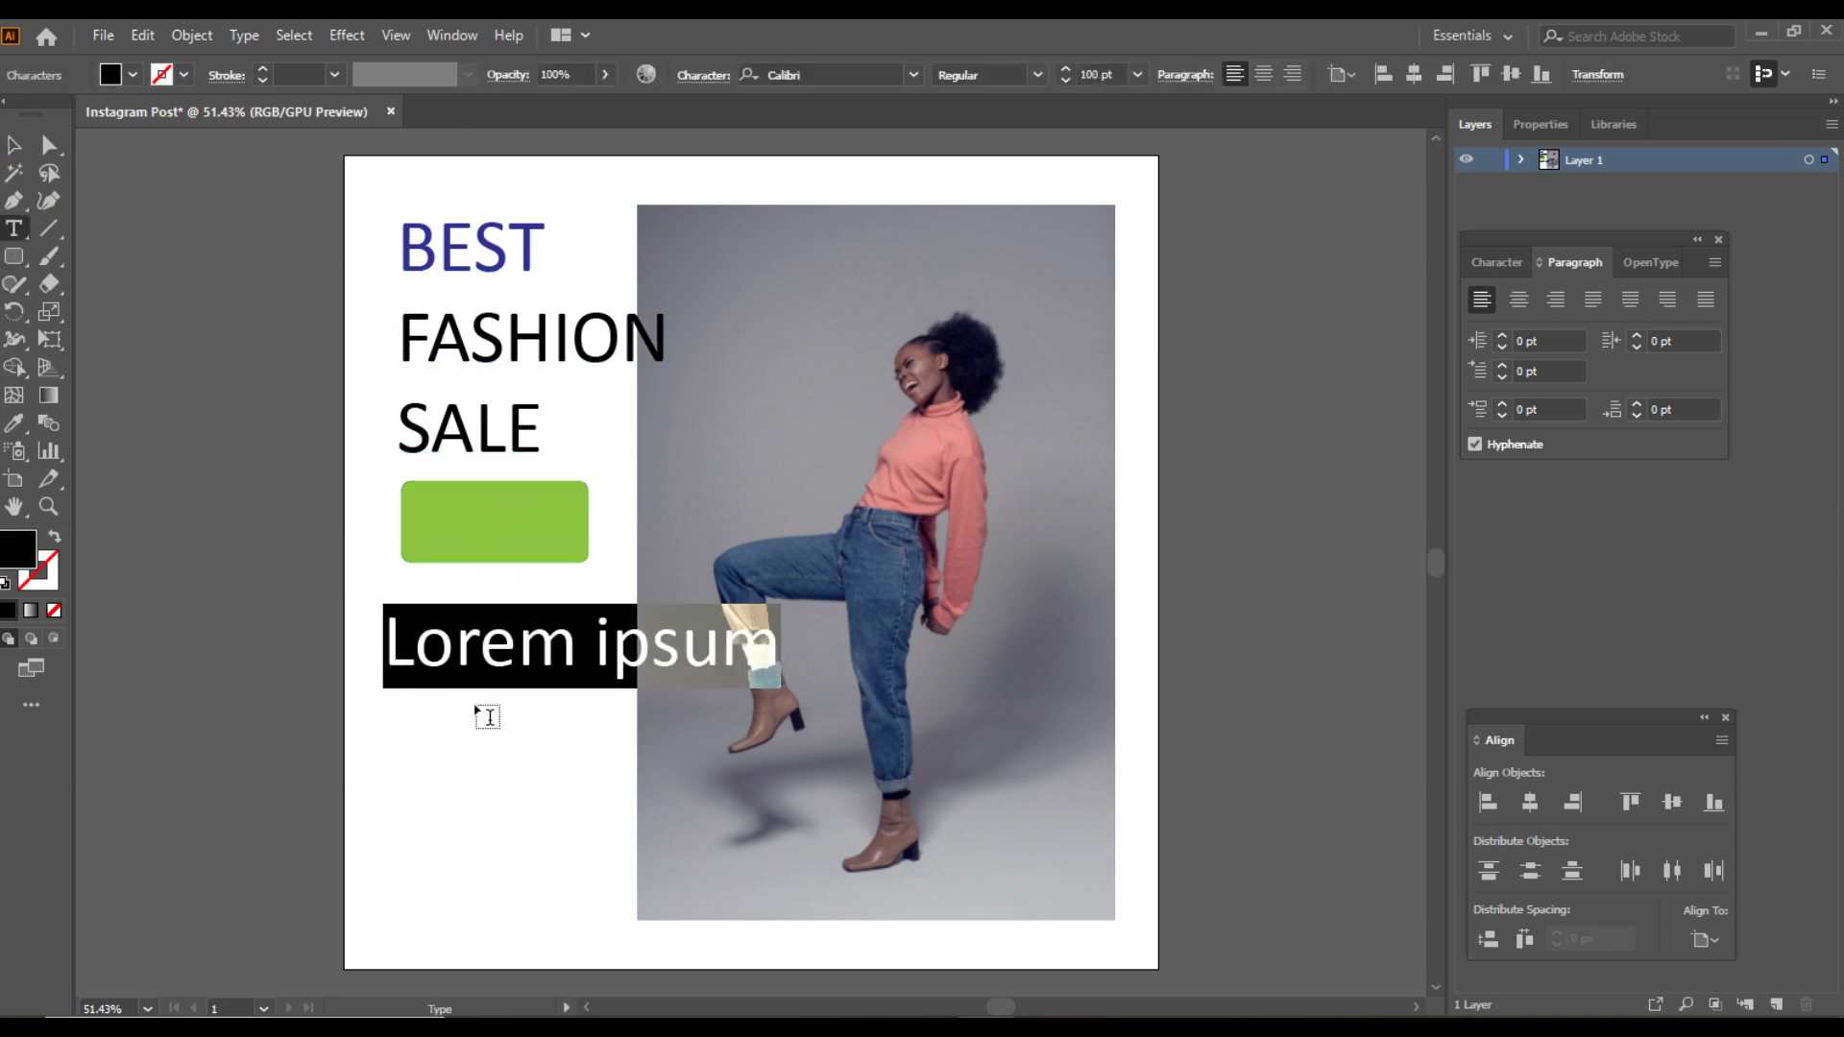
type("Shop Now")
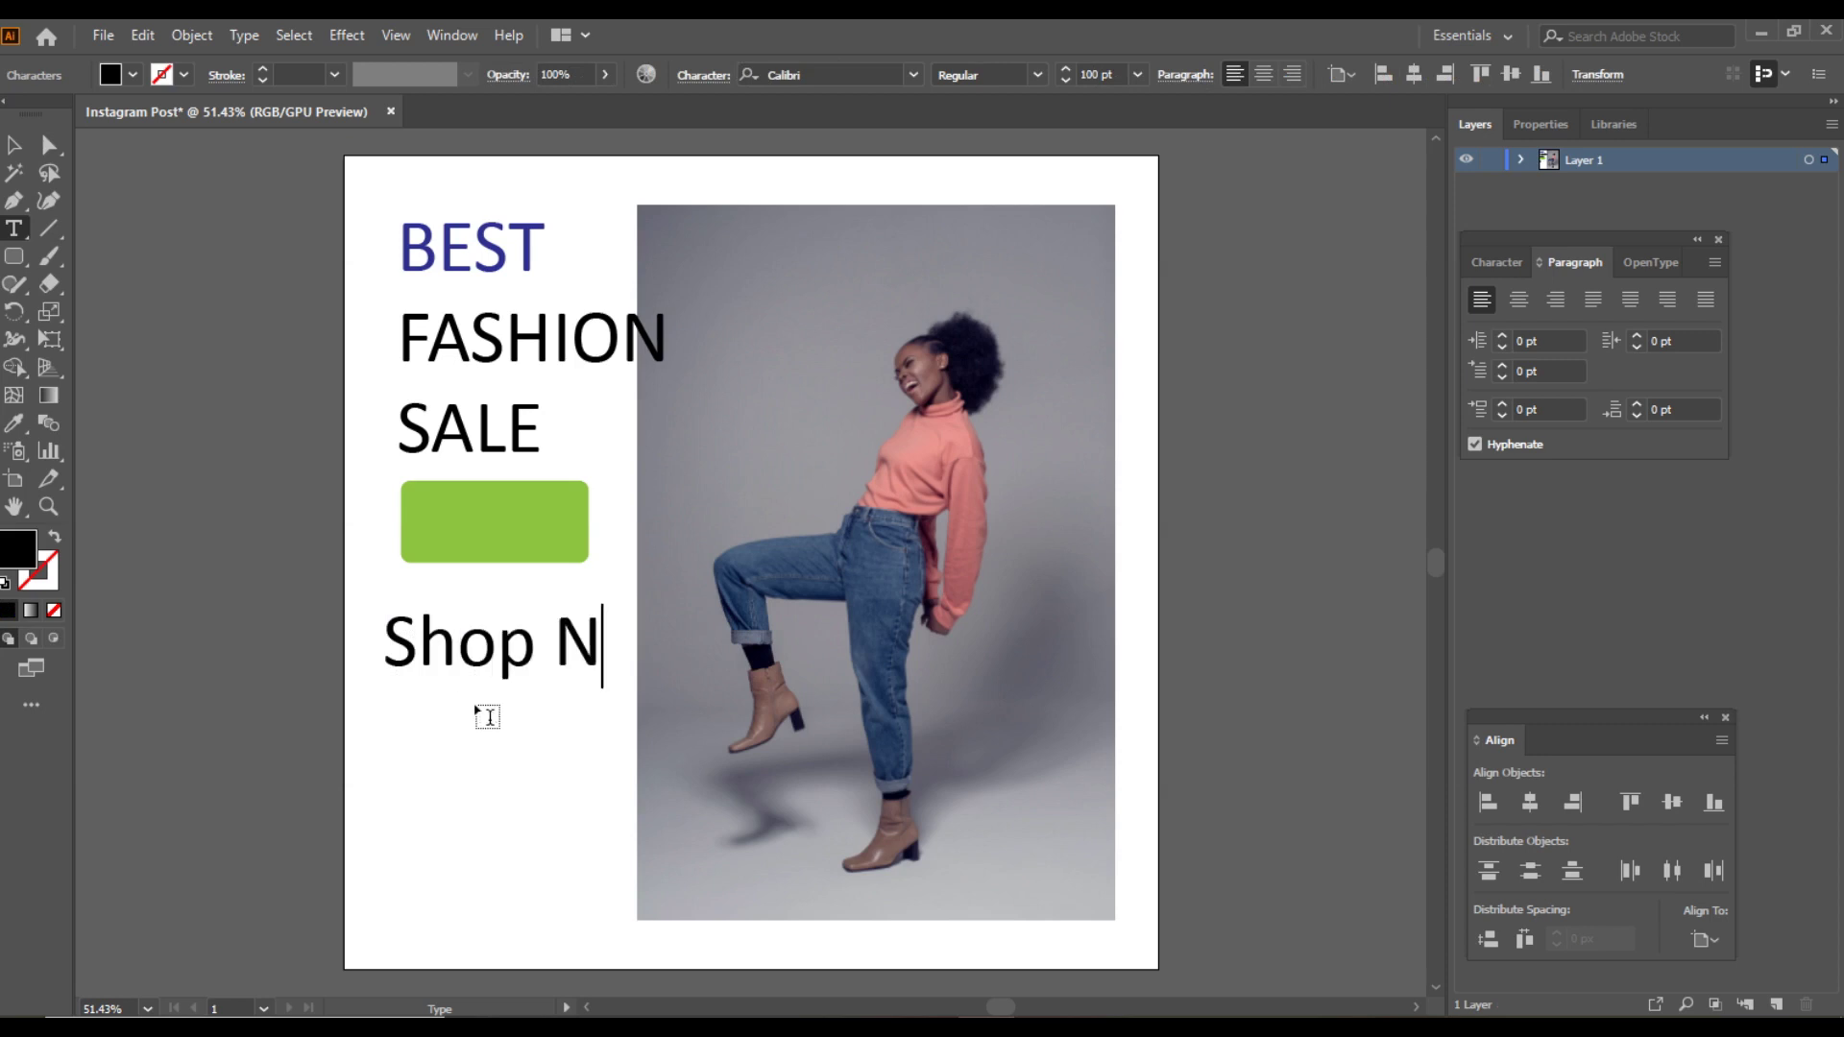
left_click(22, 134)
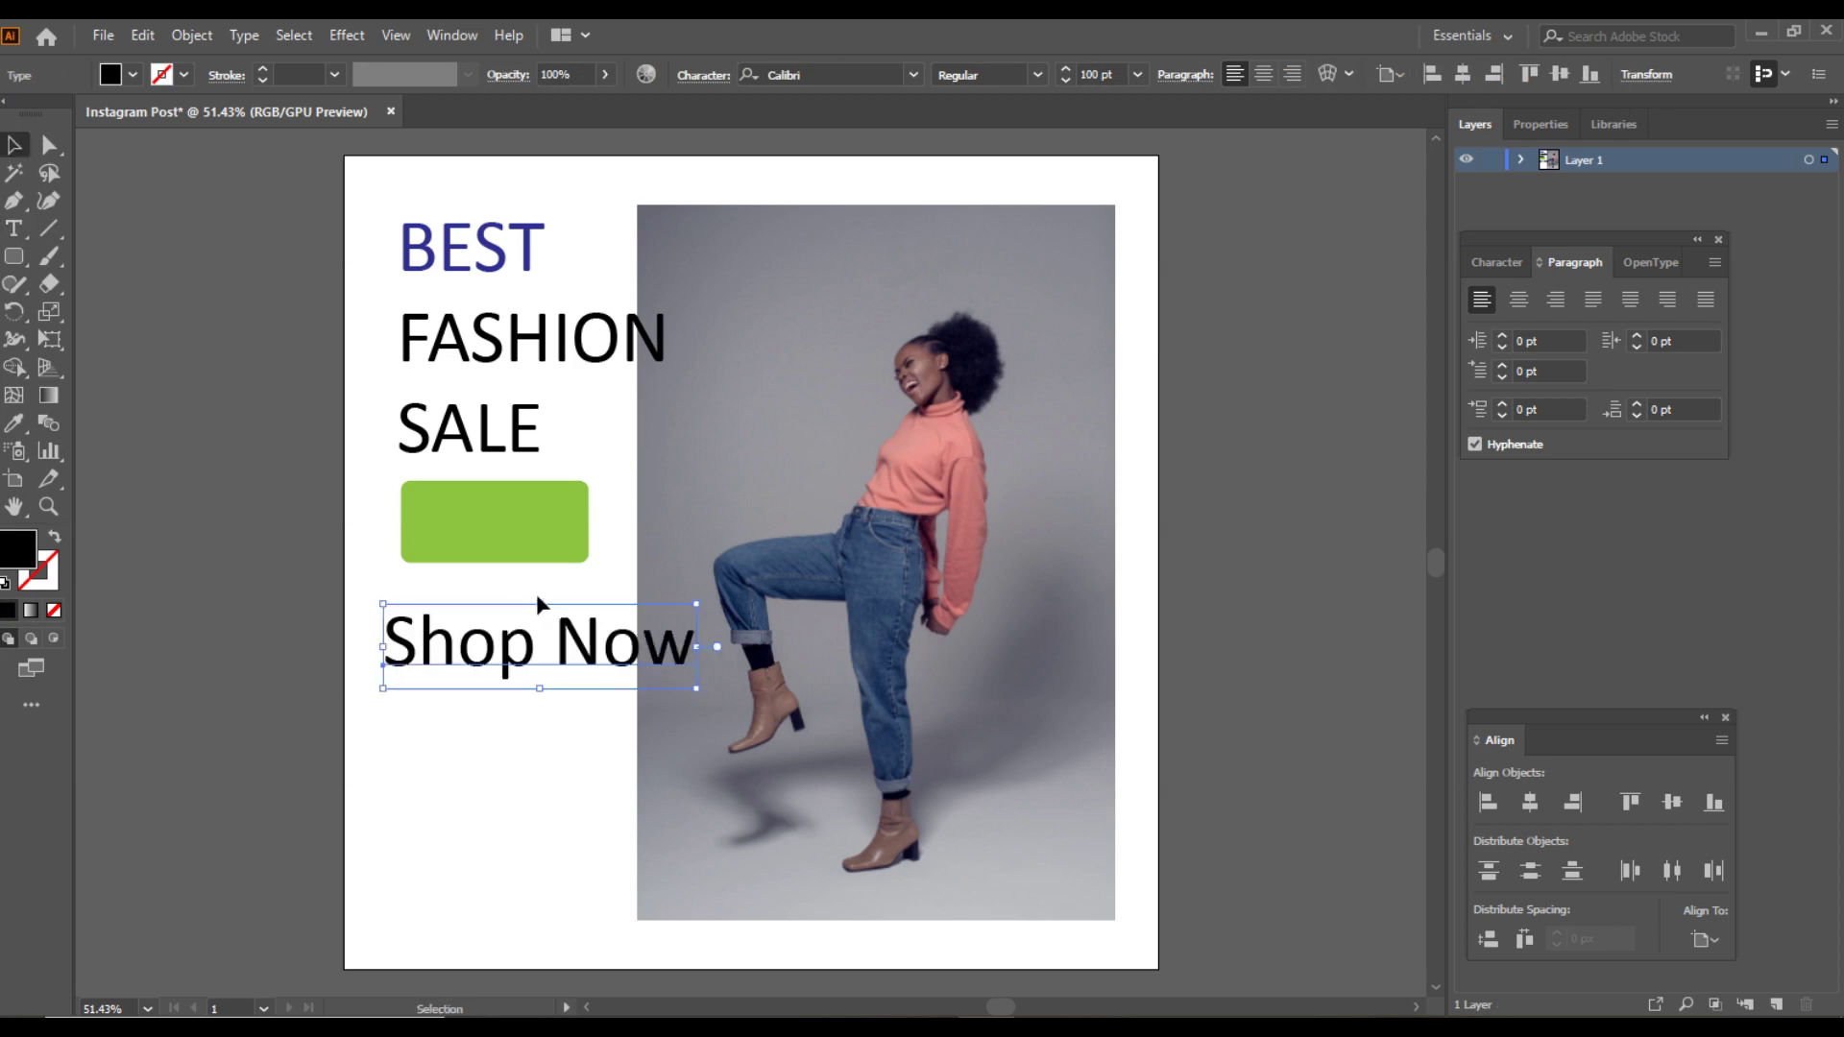
Scale the Shop Now text down to about 48 pt, placed on the green rectangle, and color it dark blue
left_click_drag(696, 604, 511, 519)
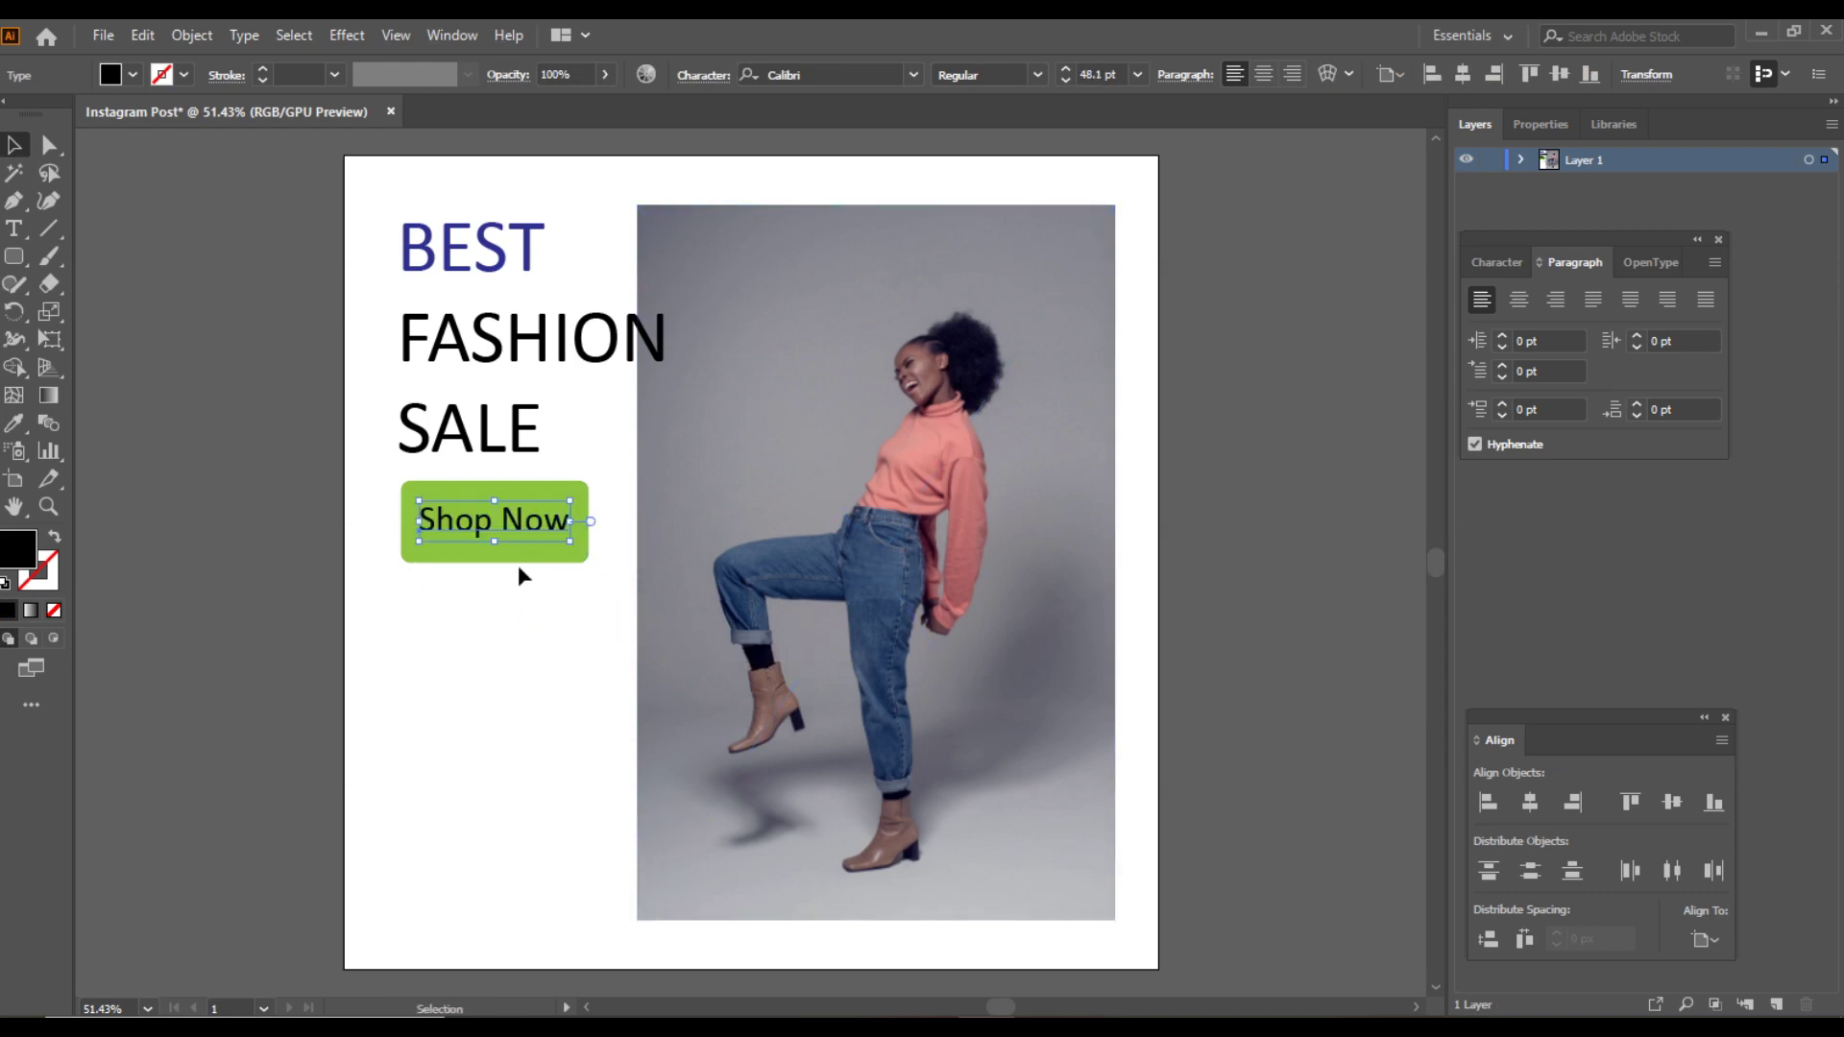
left_click(133, 77)
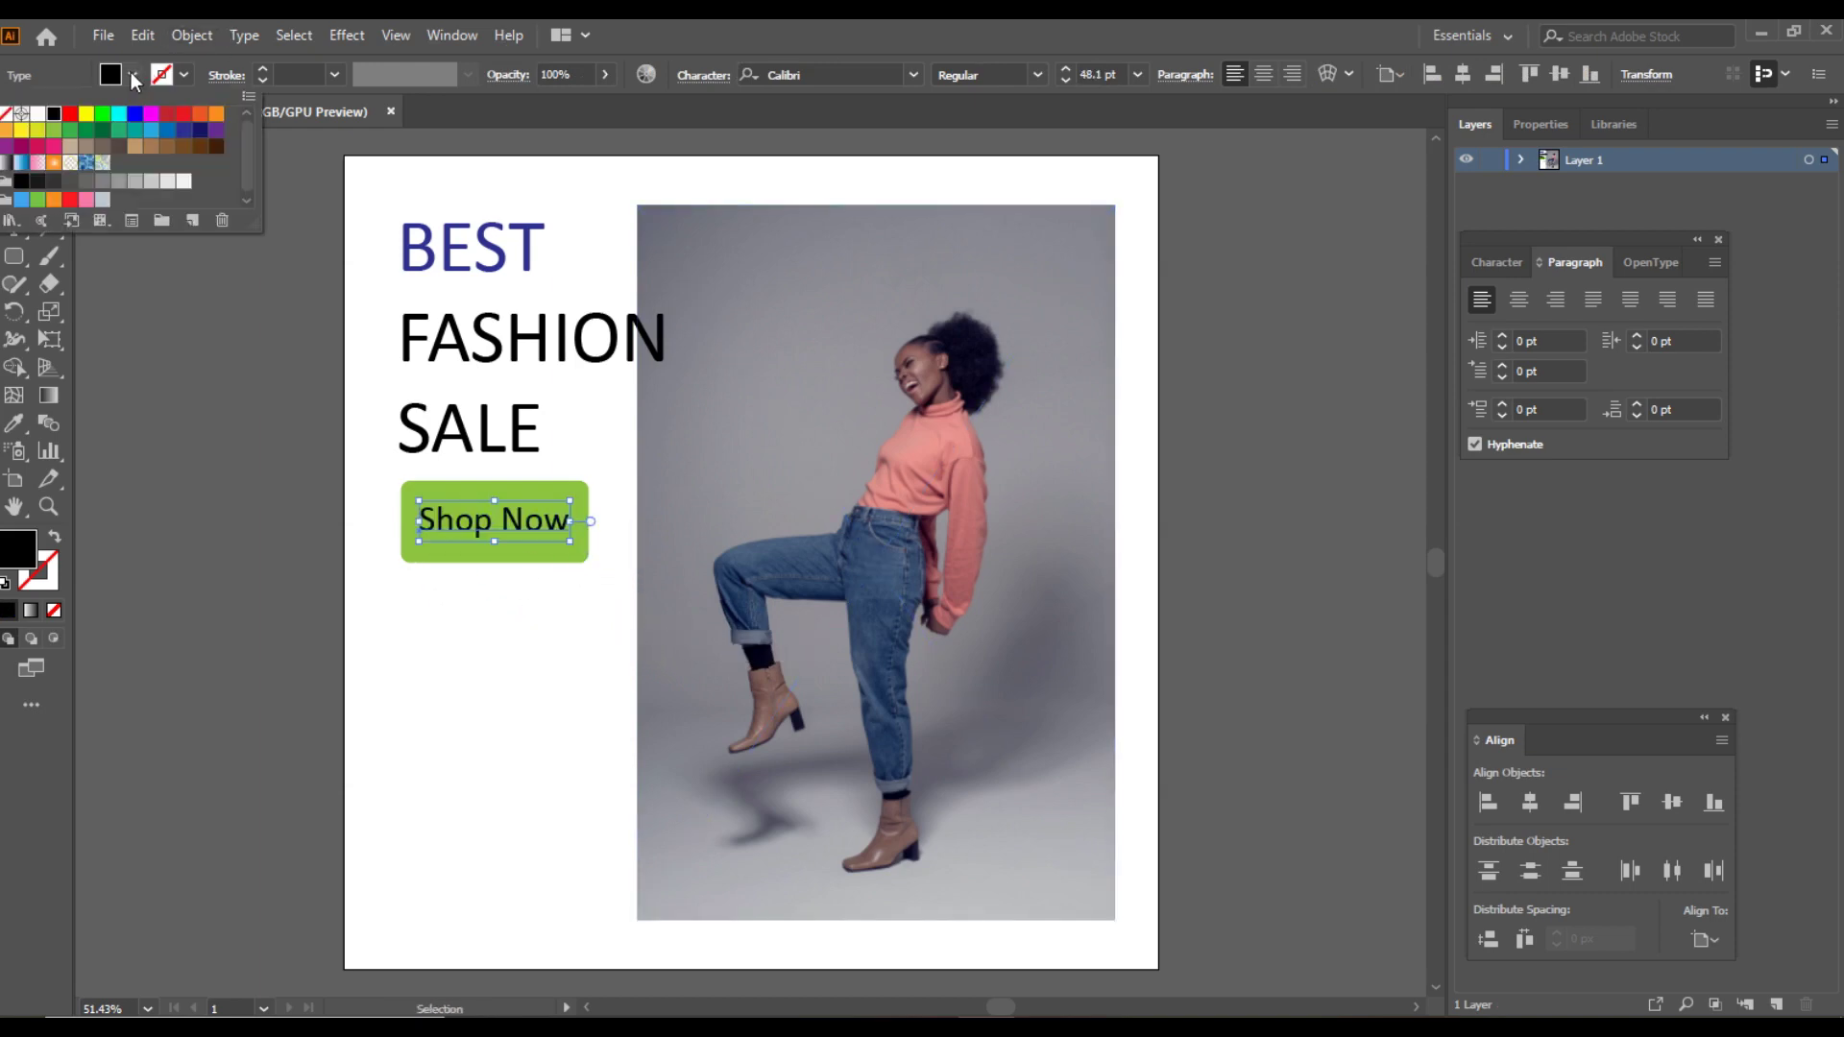
left_click(188, 141)
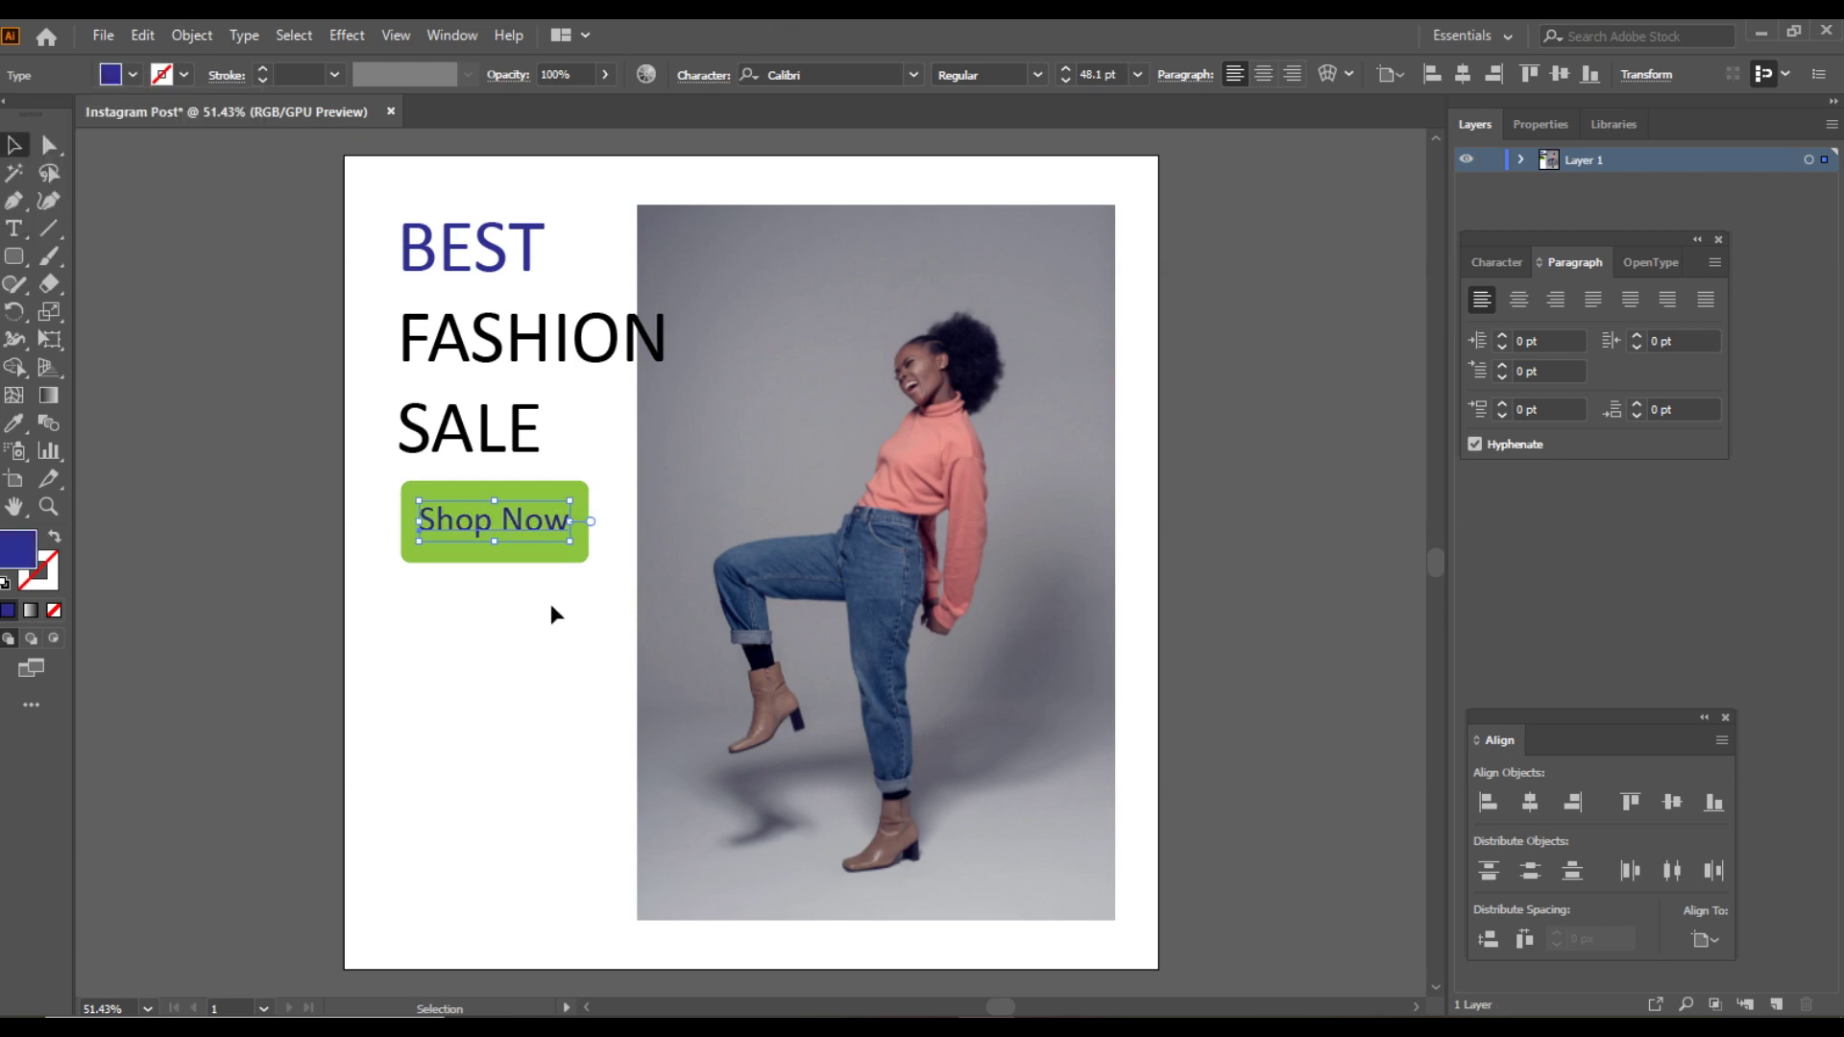
Try converting the Shop Now text on the green rectangle to outlines and undo the conversion
key("ctrl+equal")
key("ctrl+equal")
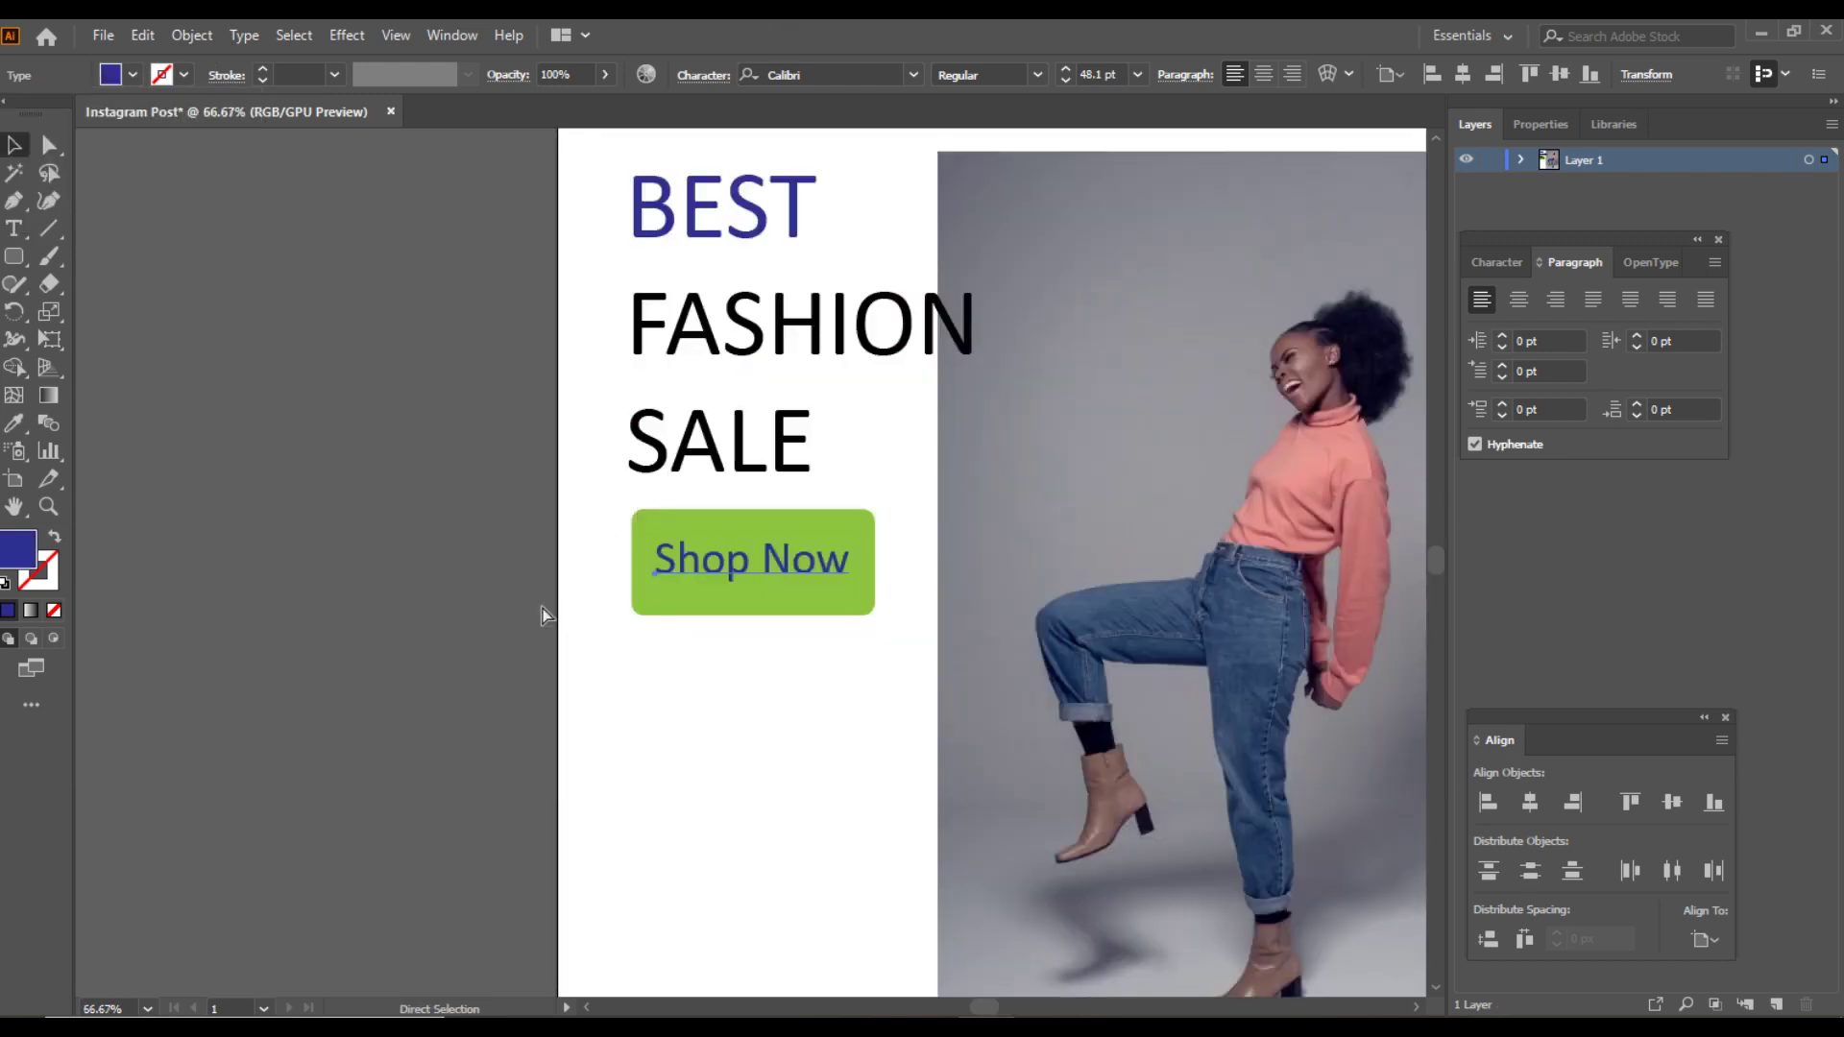
key("space")
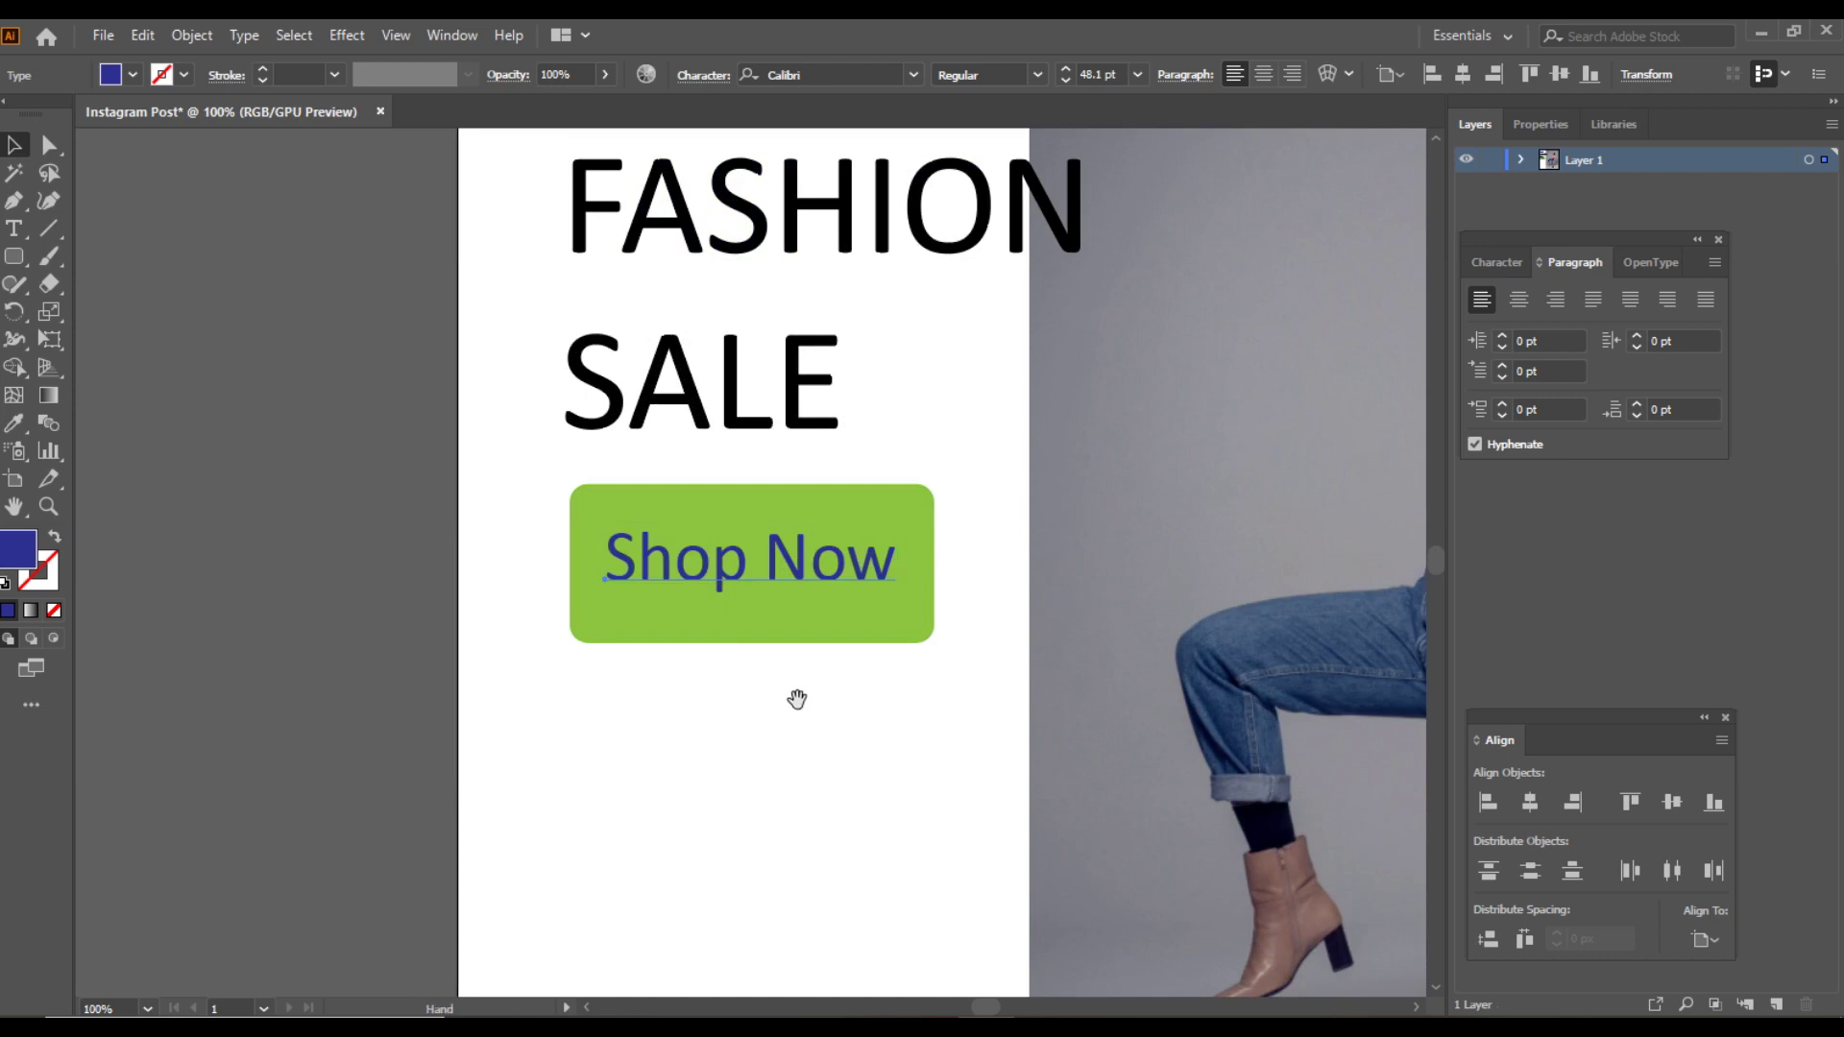
key("space")
key("space")
left_click_drag(802, 716, 688, 708)
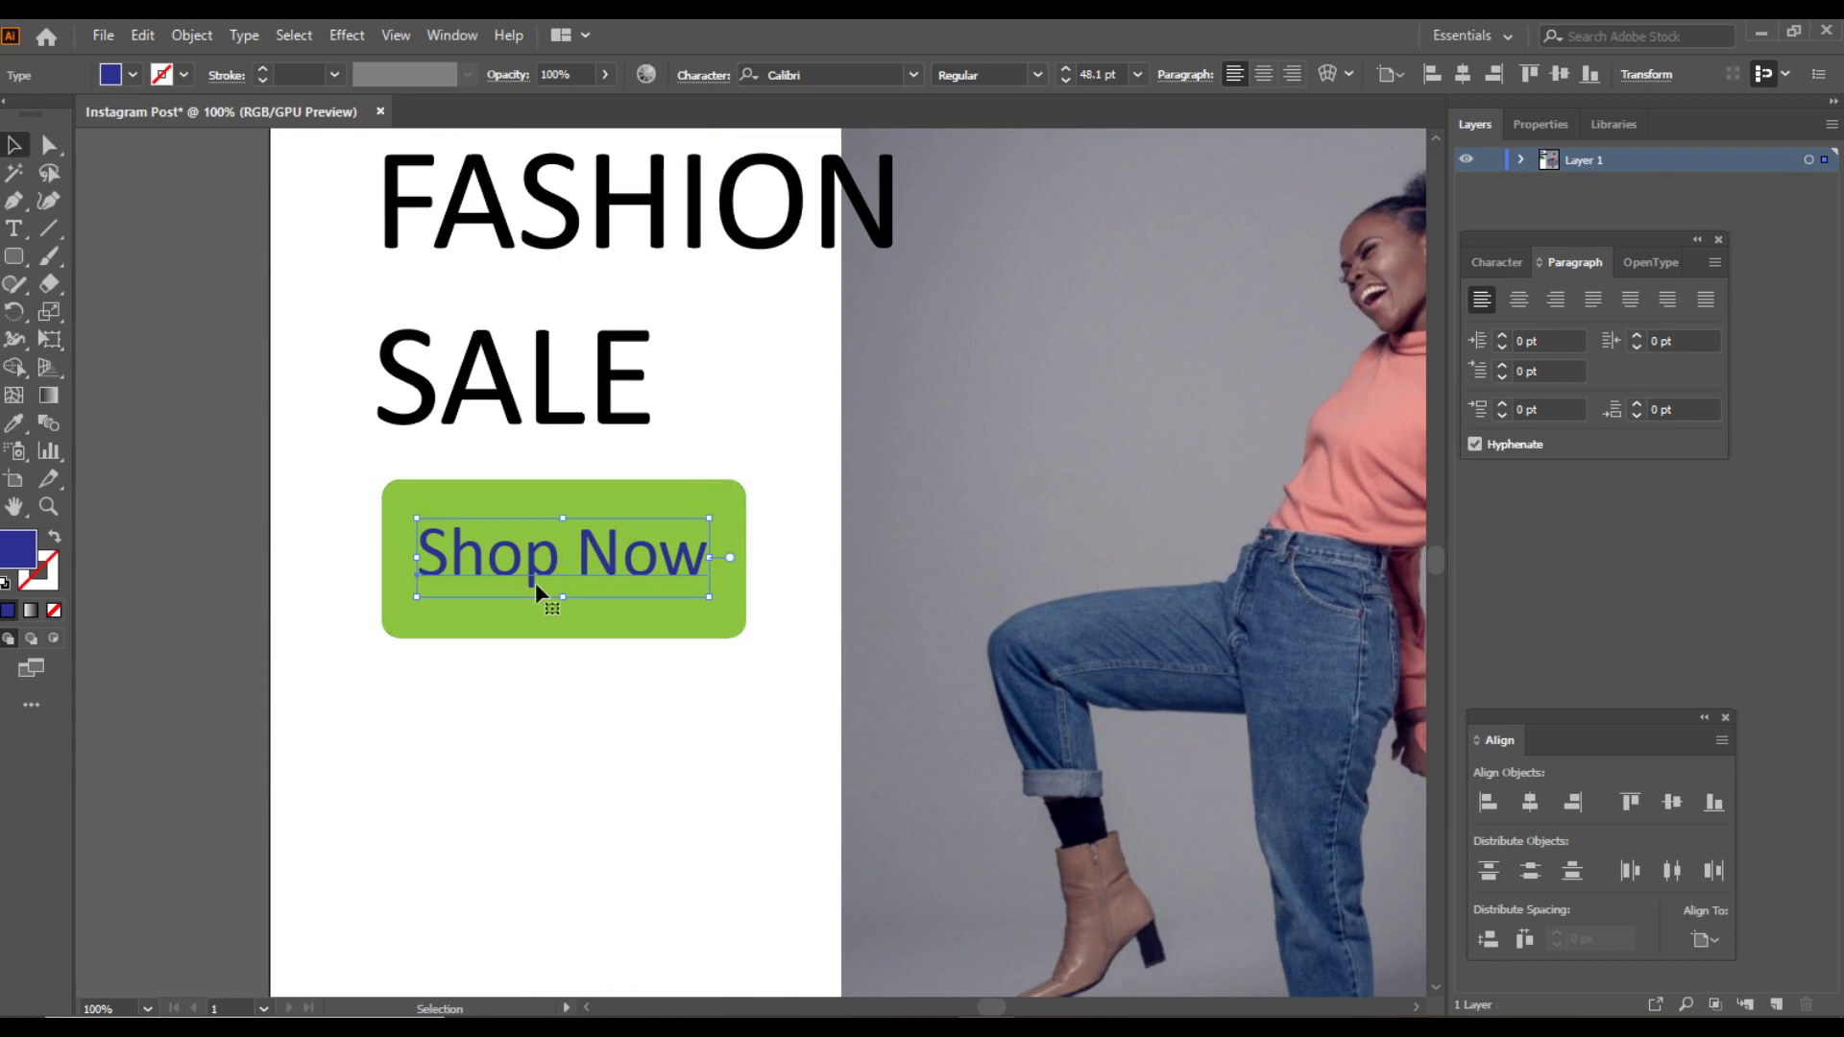
left_click_drag(542, 567, 542, 566)
key("a")
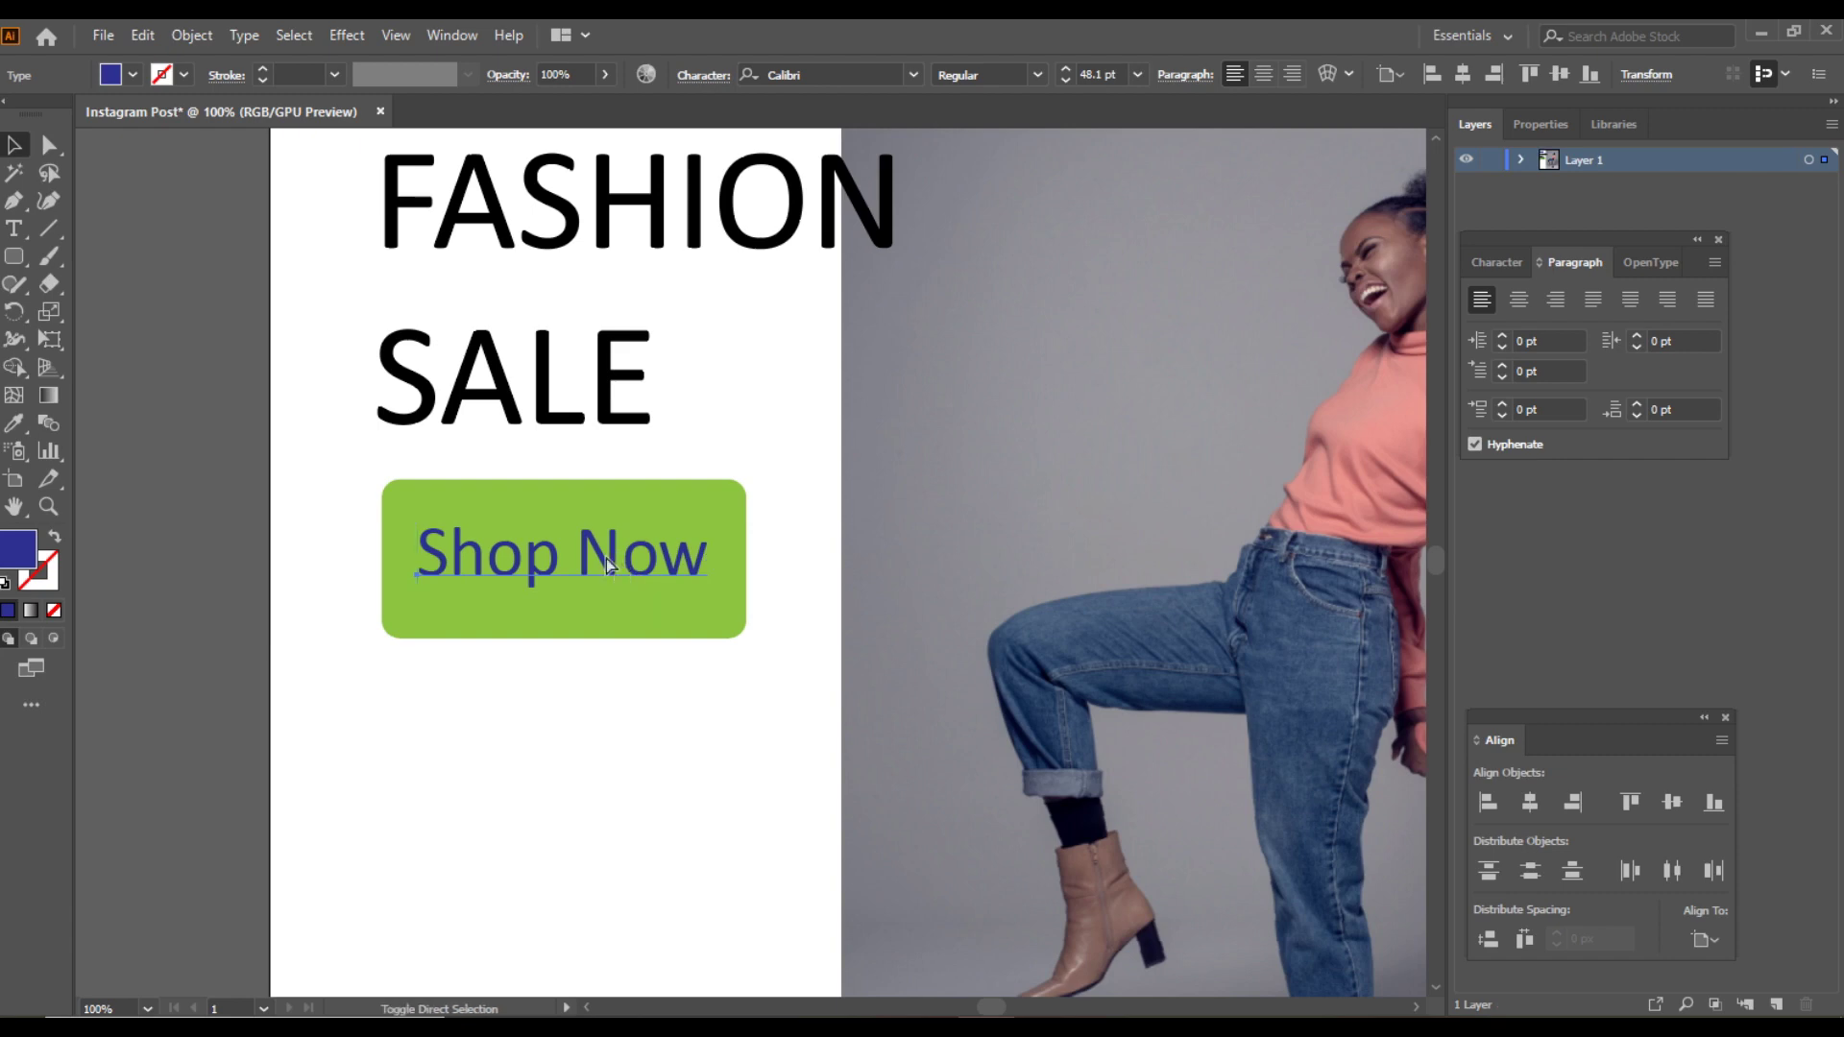
key("ctrl+shift+o")
key("ctrl+z")
Convert the Shop Now text to outlines and enlarge it slightly from its center within the green rectangle
right_click(602, 554)
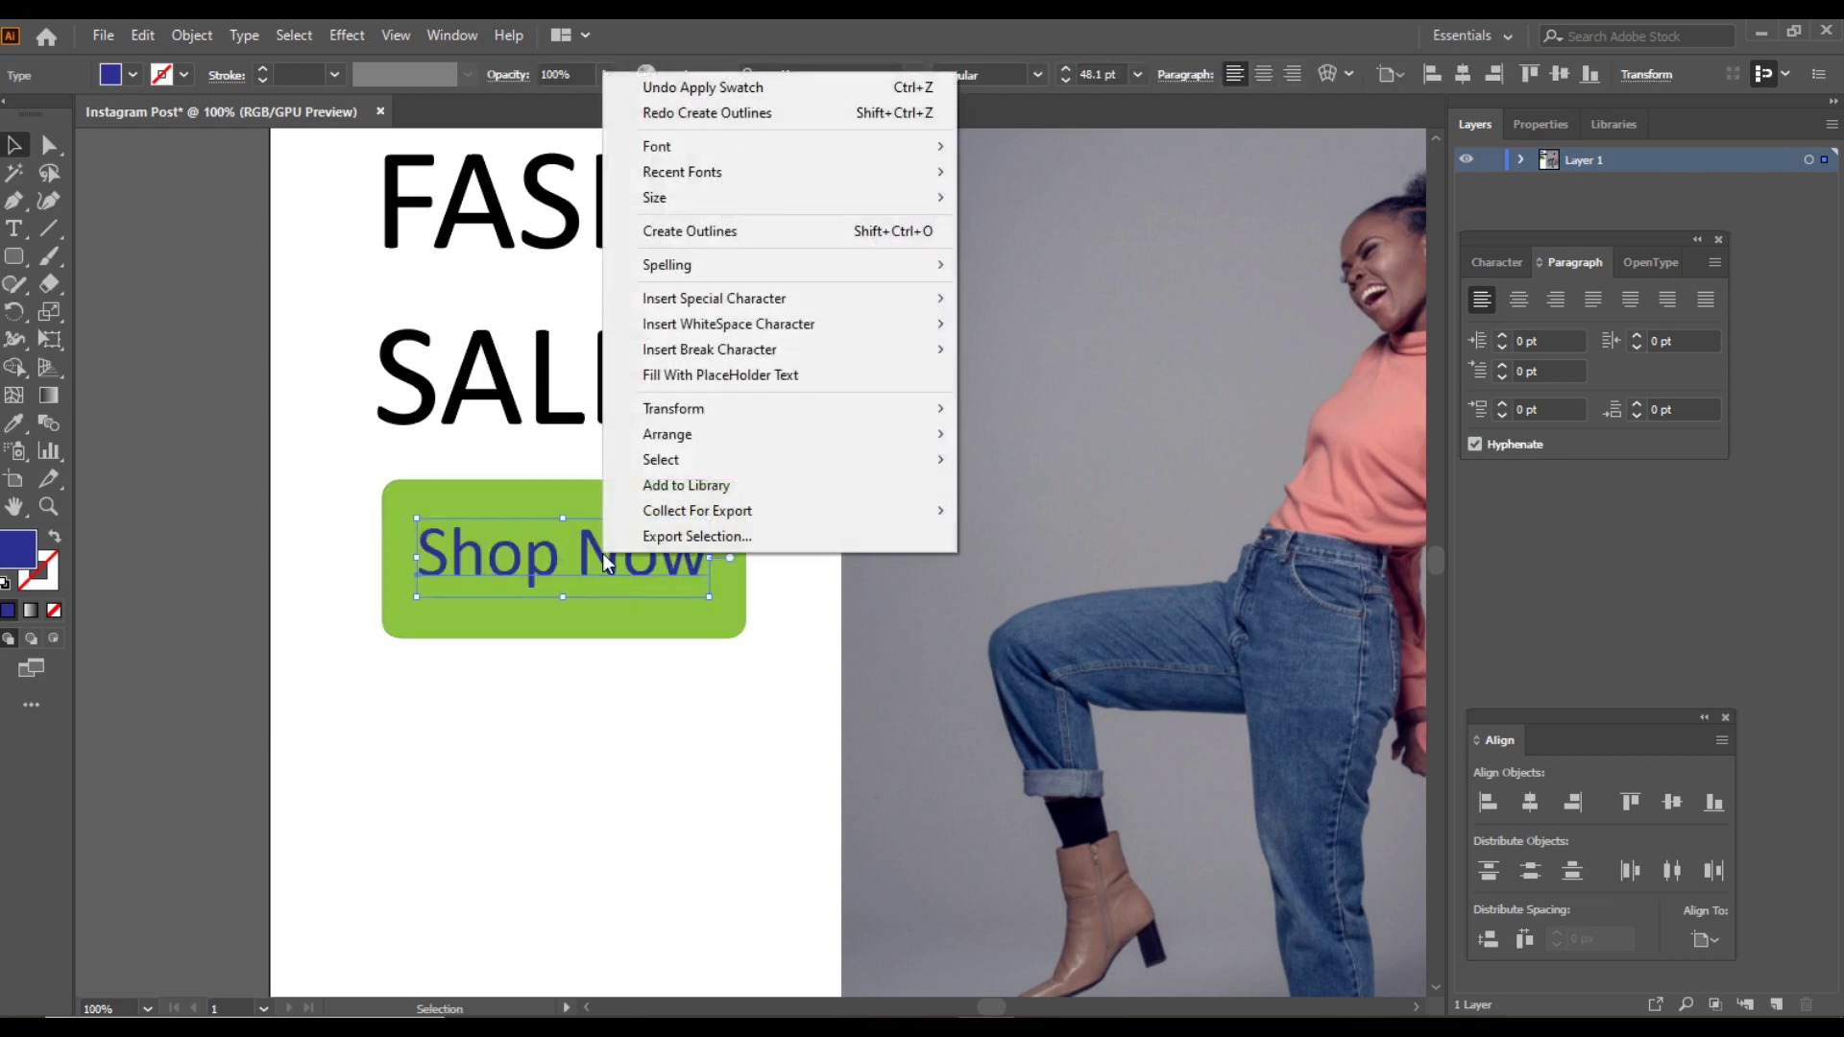
left_click(714, 33)
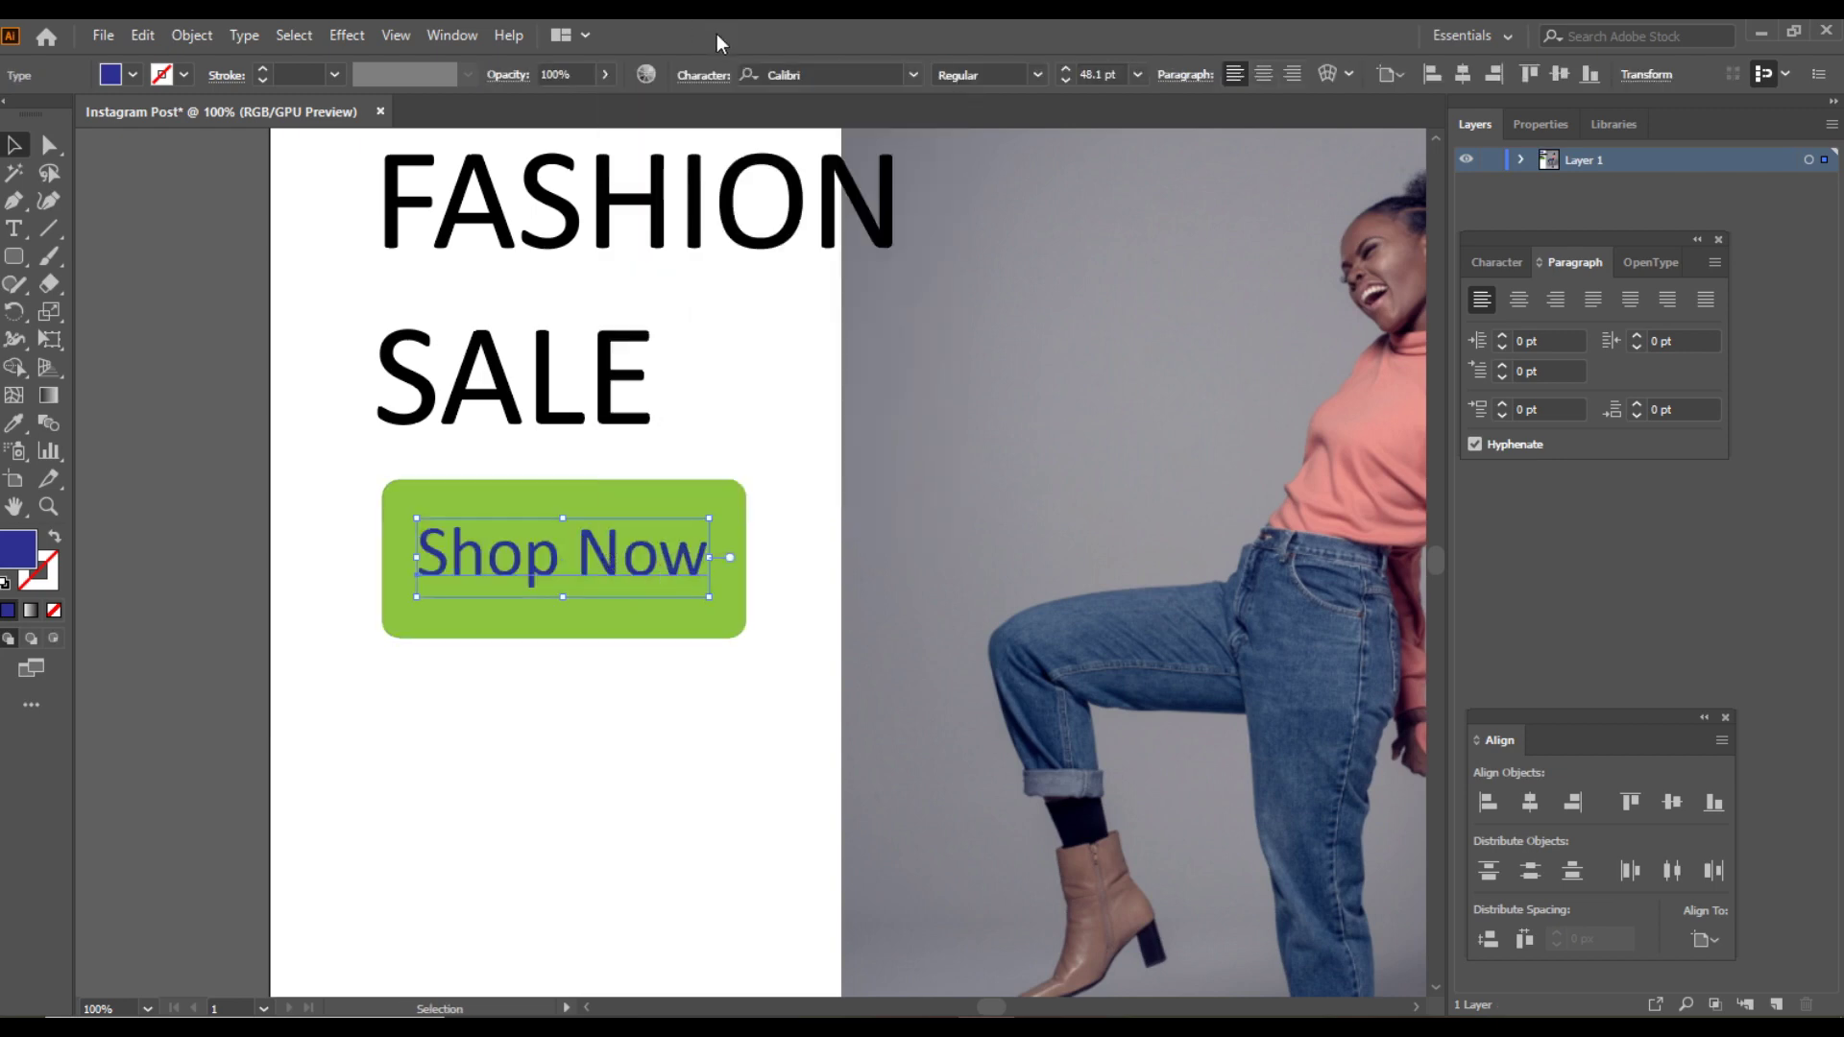
right_click(613, 568)
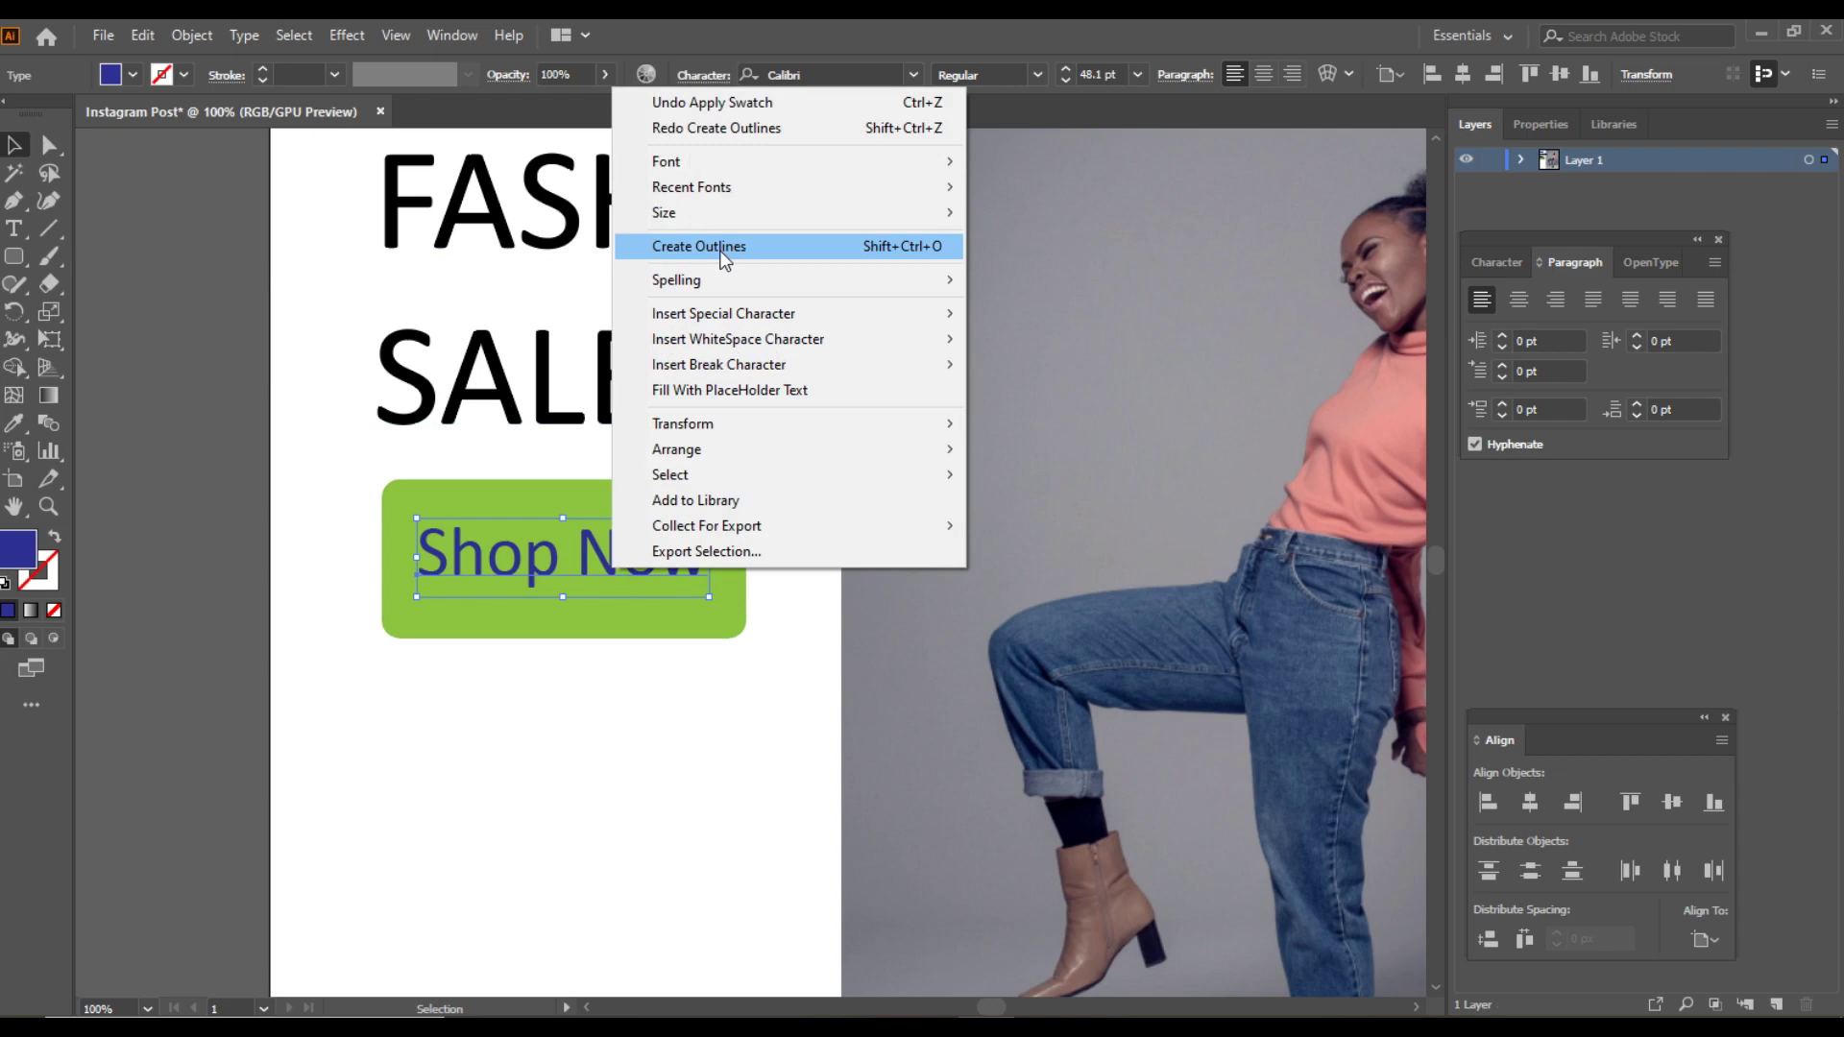
left_click(758, 245)
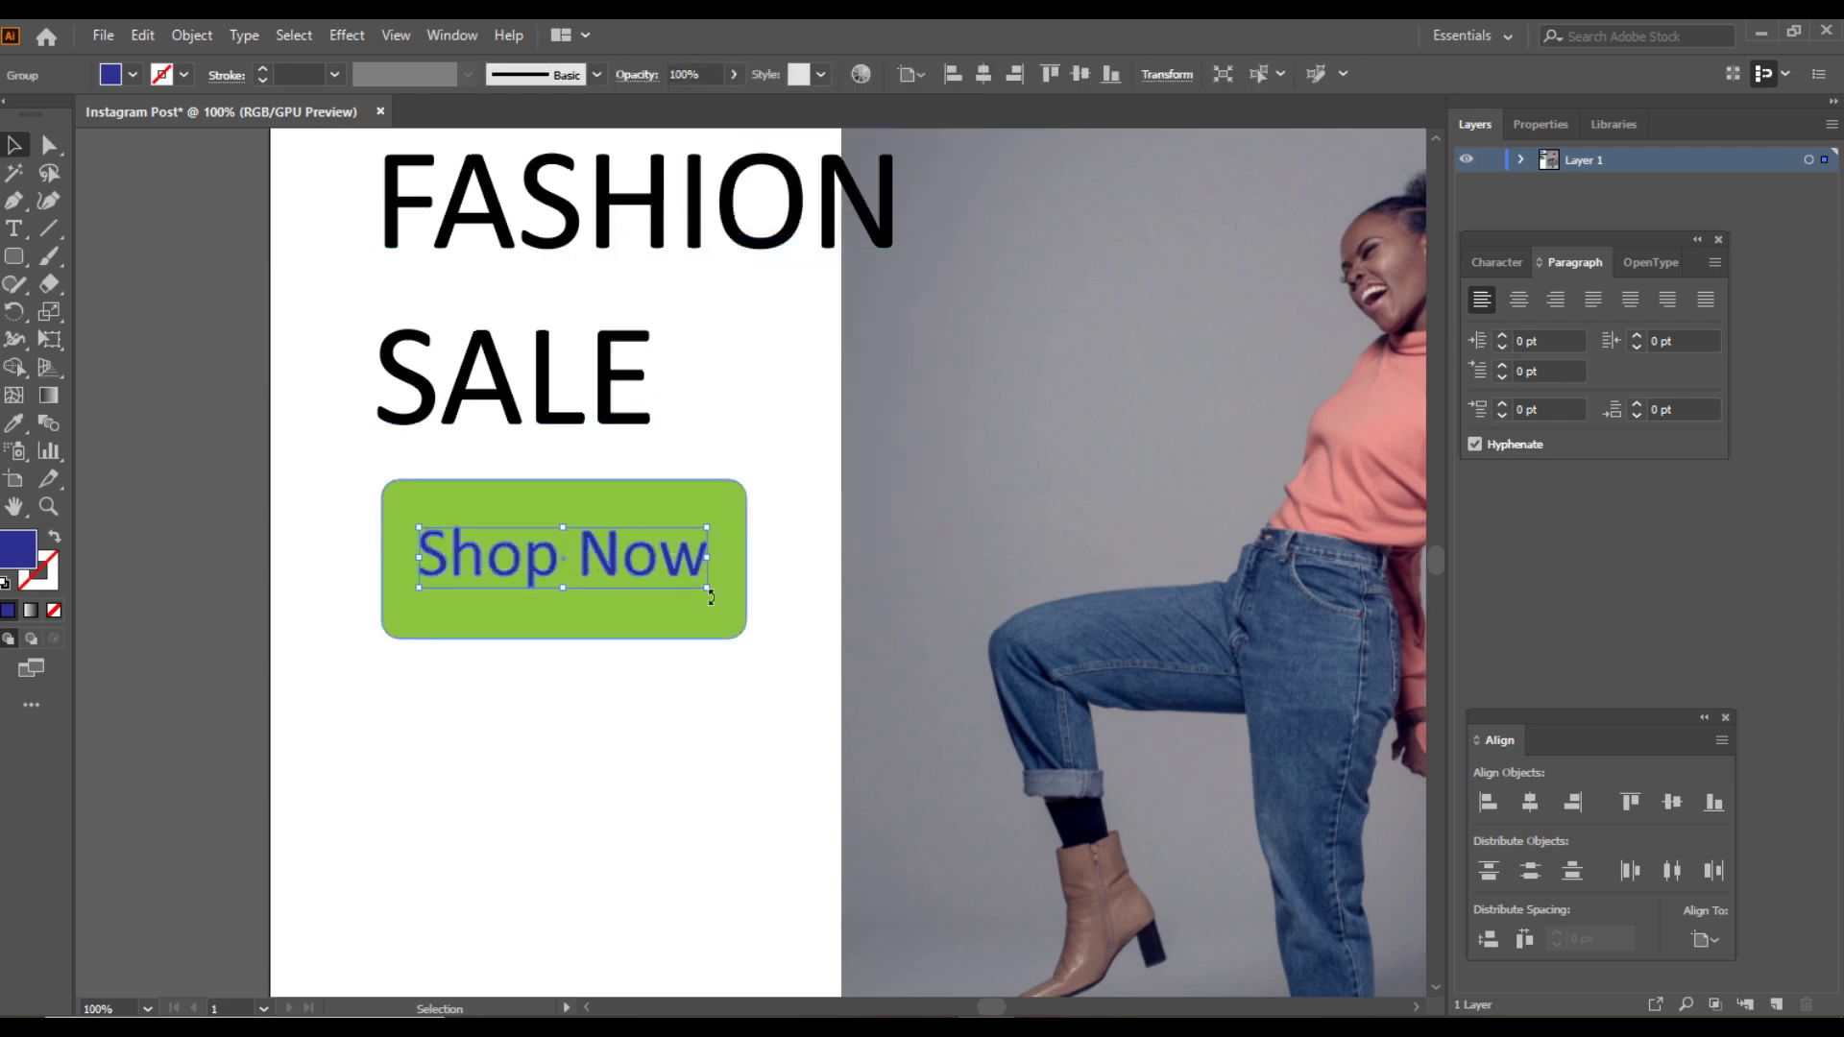
left_click_drag(709, 588, 657, 574)
left_click(670, 695)
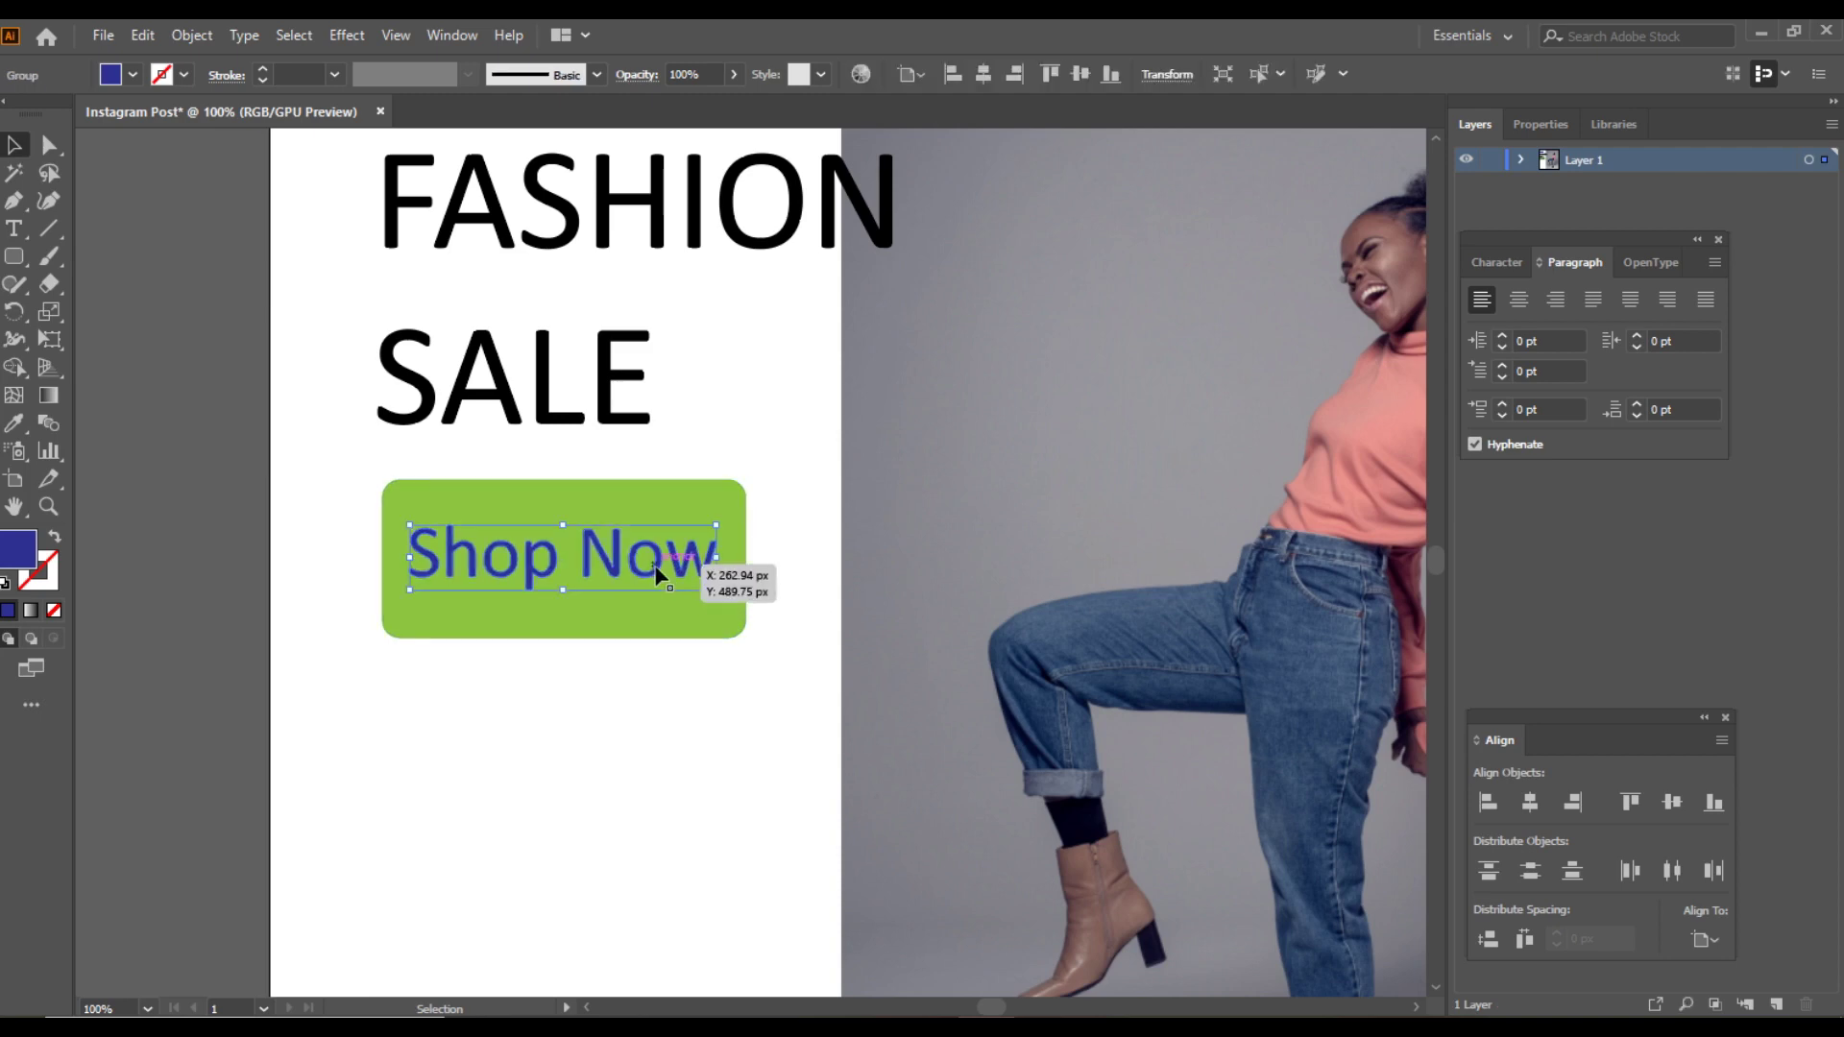
Center the outlined Shop Now text horizontally on the green rectangle, using the rectangle as the key object
left_click(574, 505, "shift")
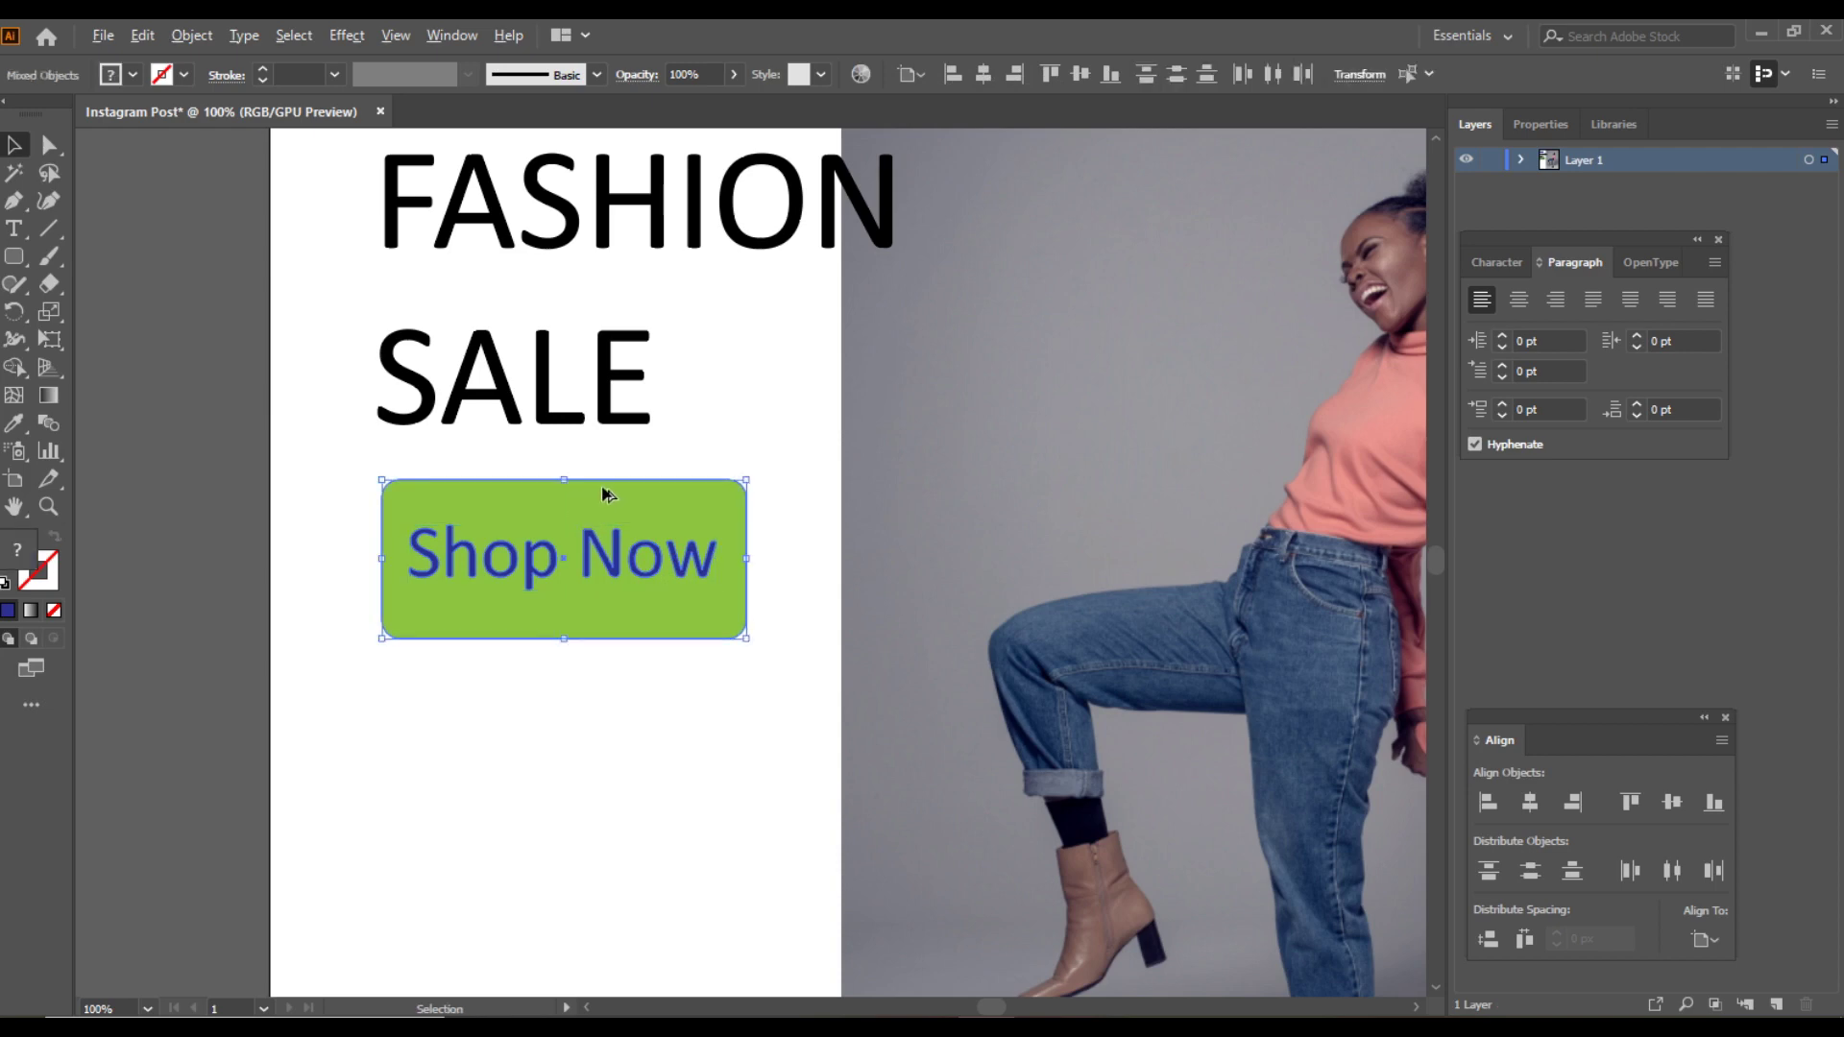
left_click(603, 496)
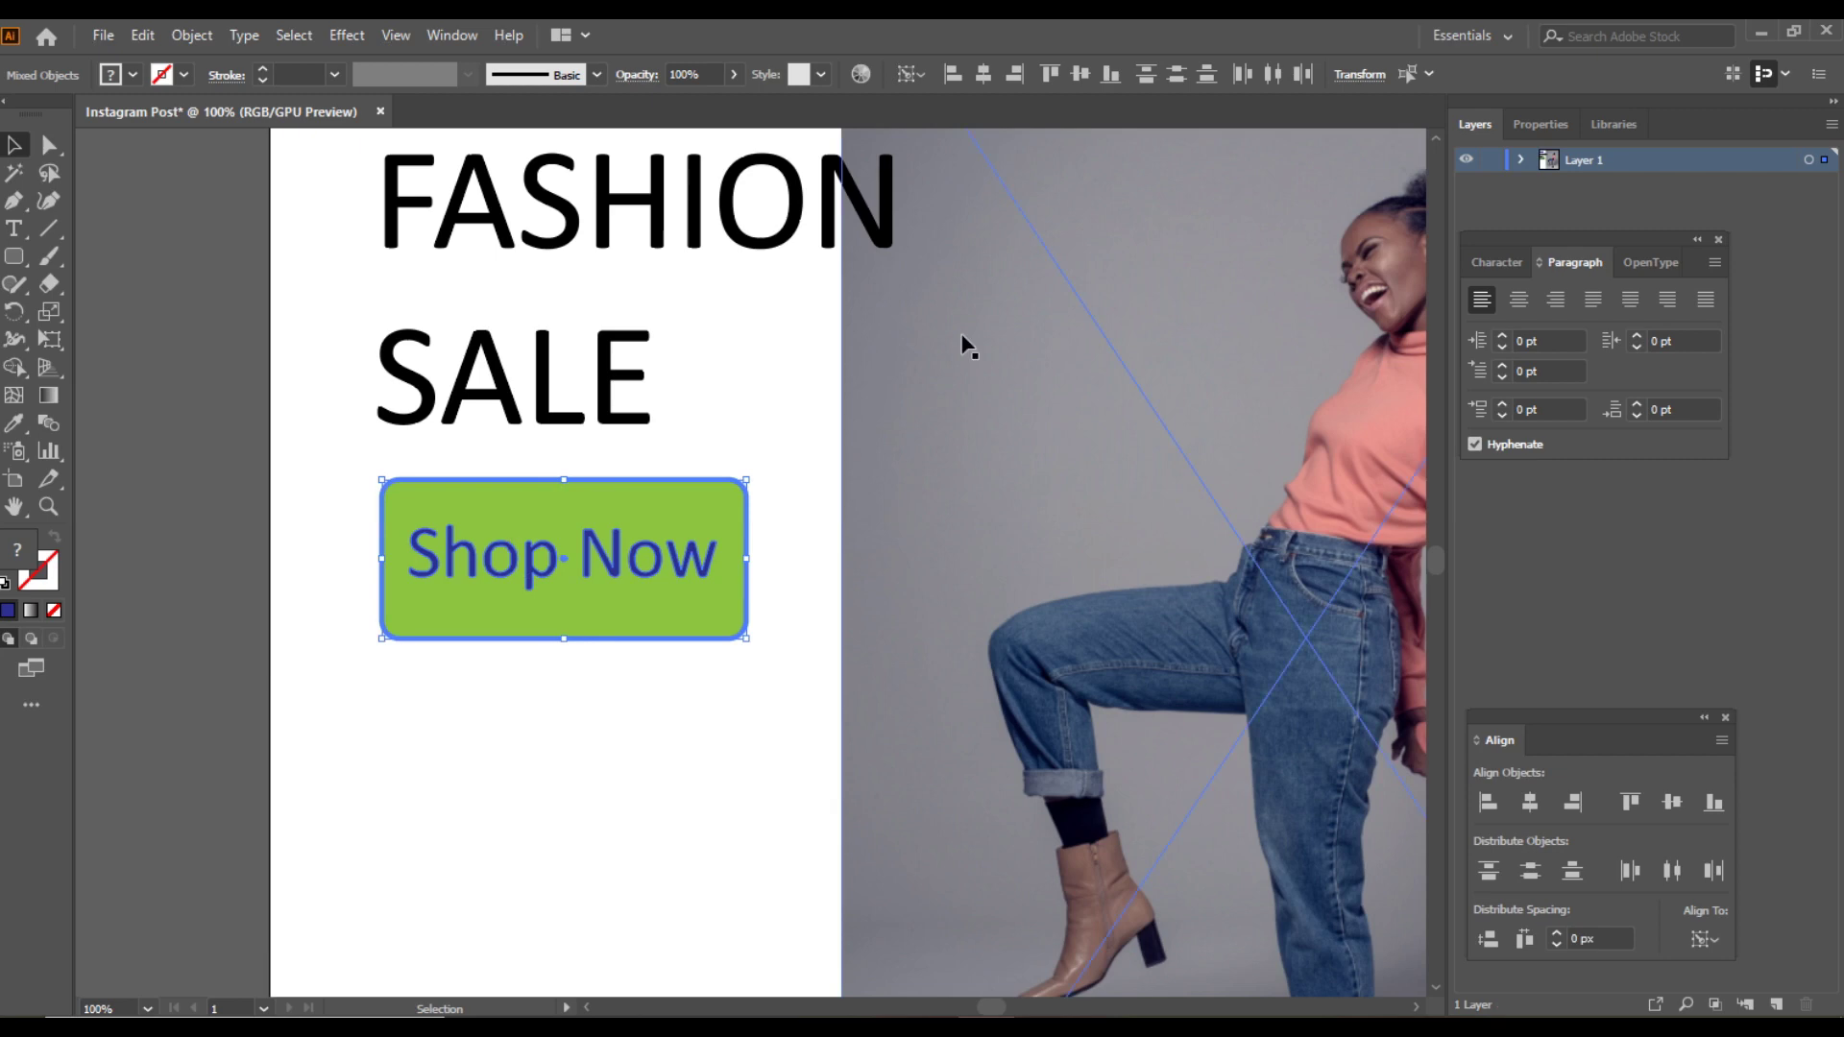
left_click(989, 78)
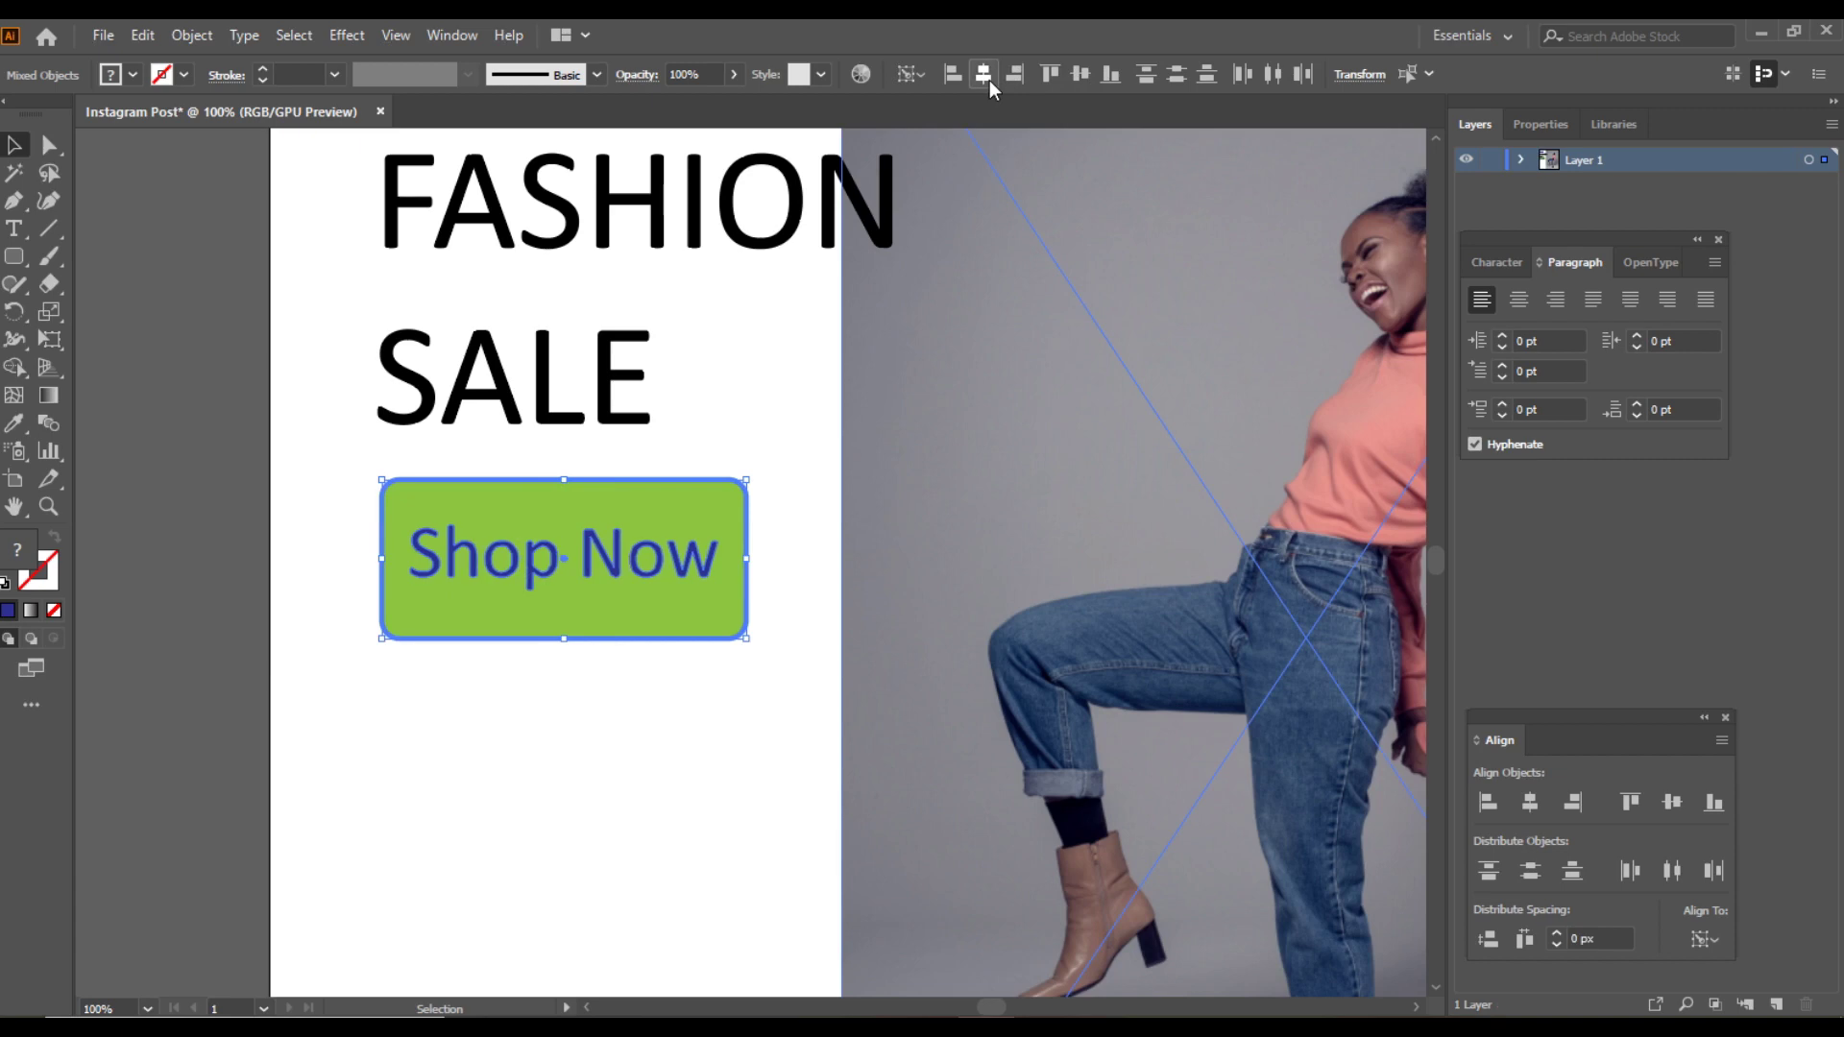
left_click(658, 678)
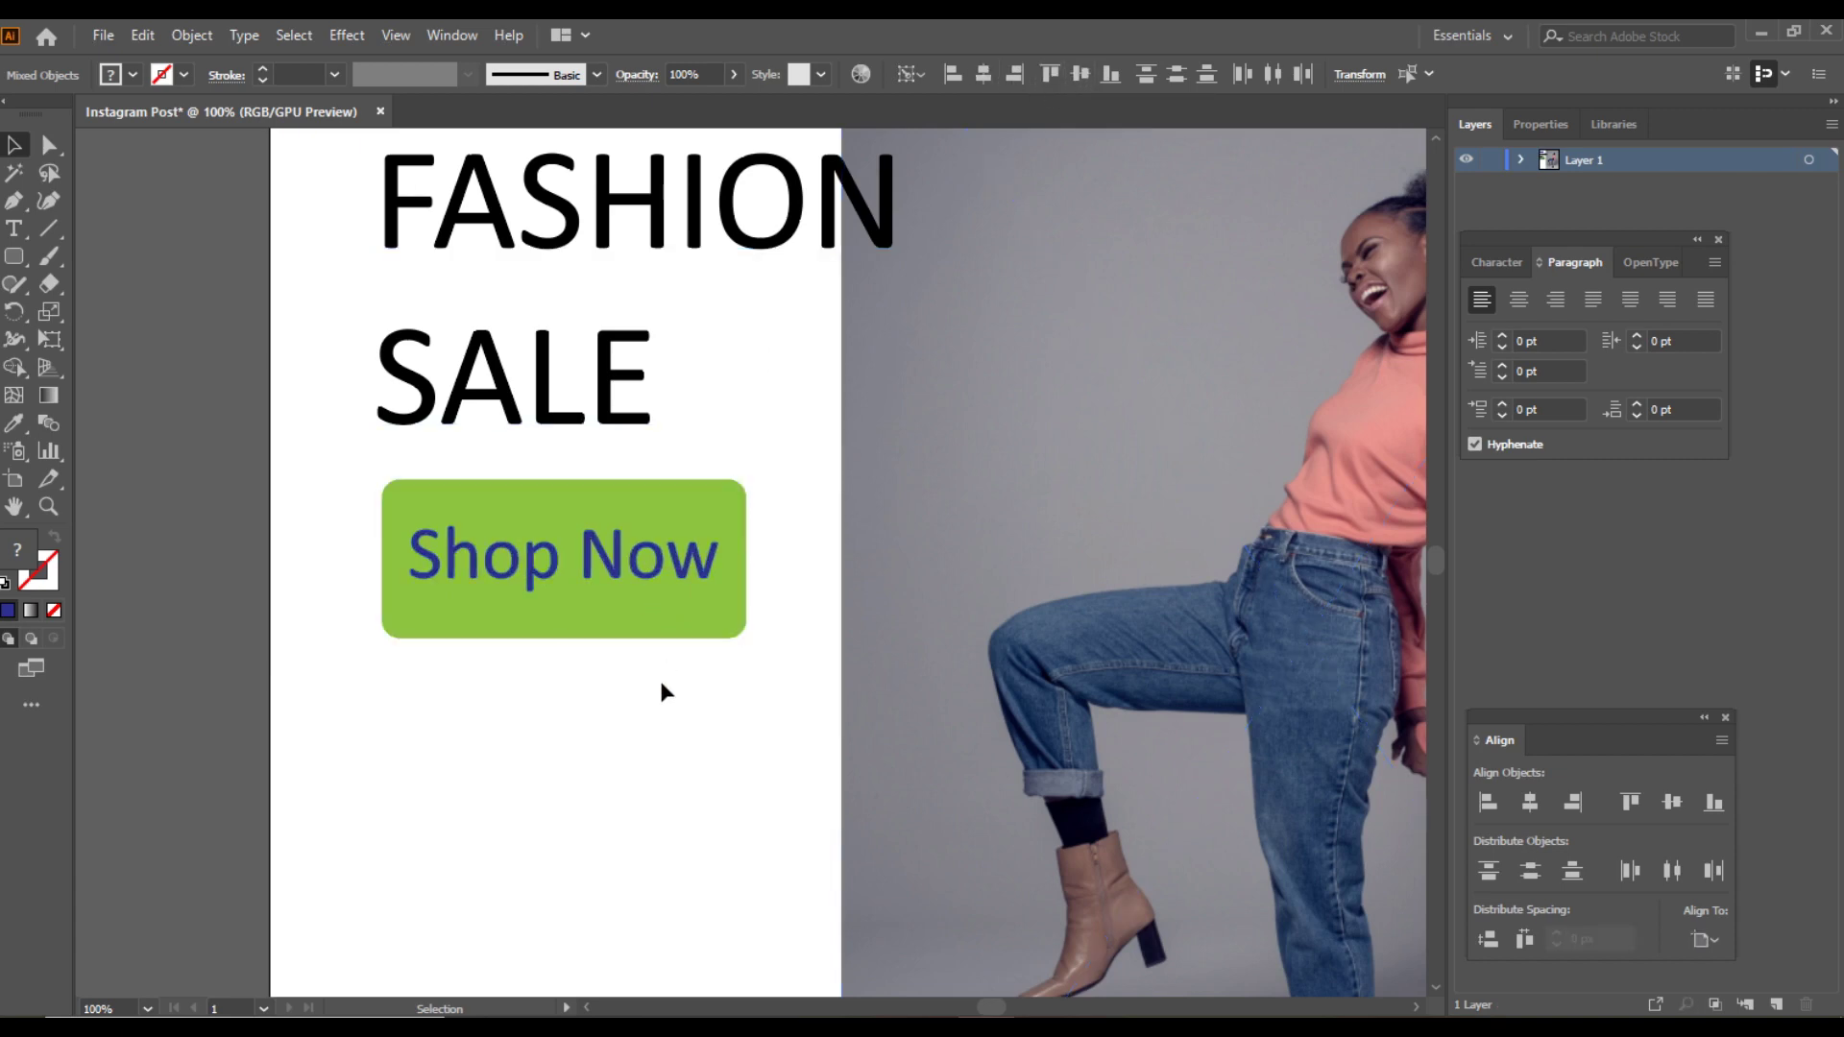
left_click(531, 571)
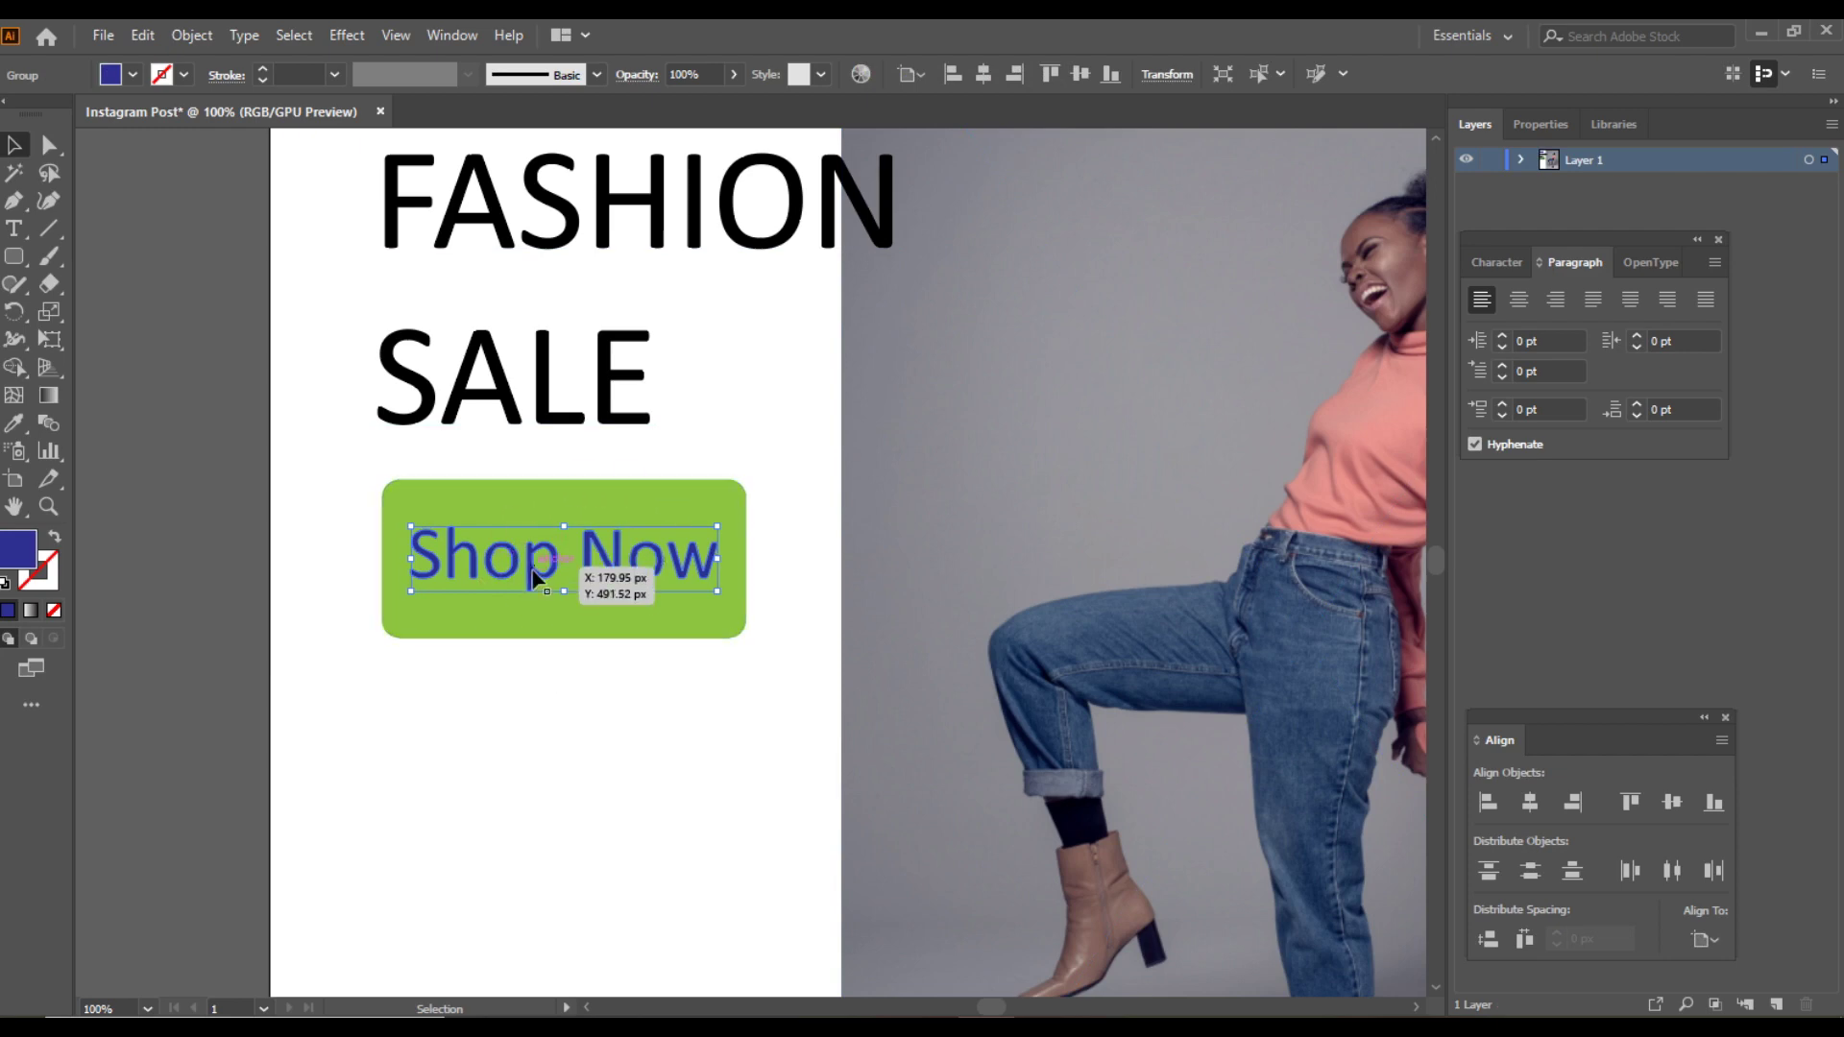
key("ctrl")
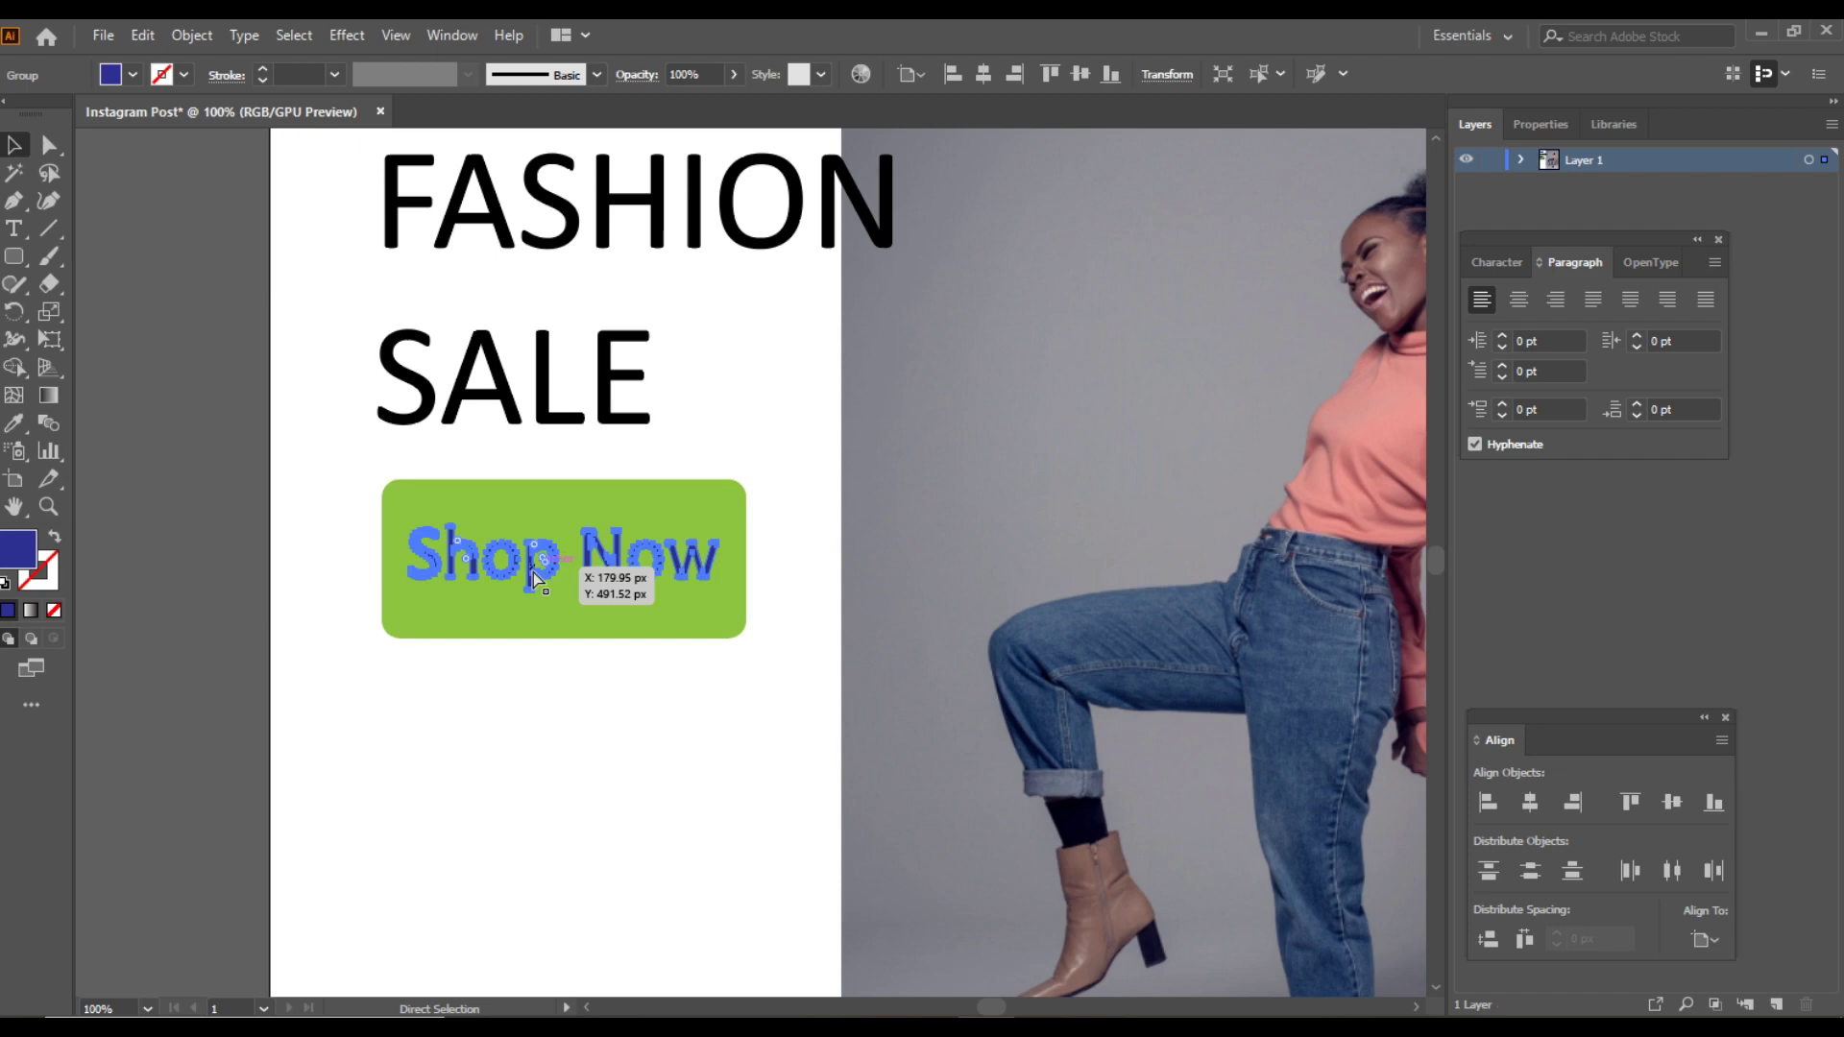
key("ctrl+0")
left_click(296, 475)
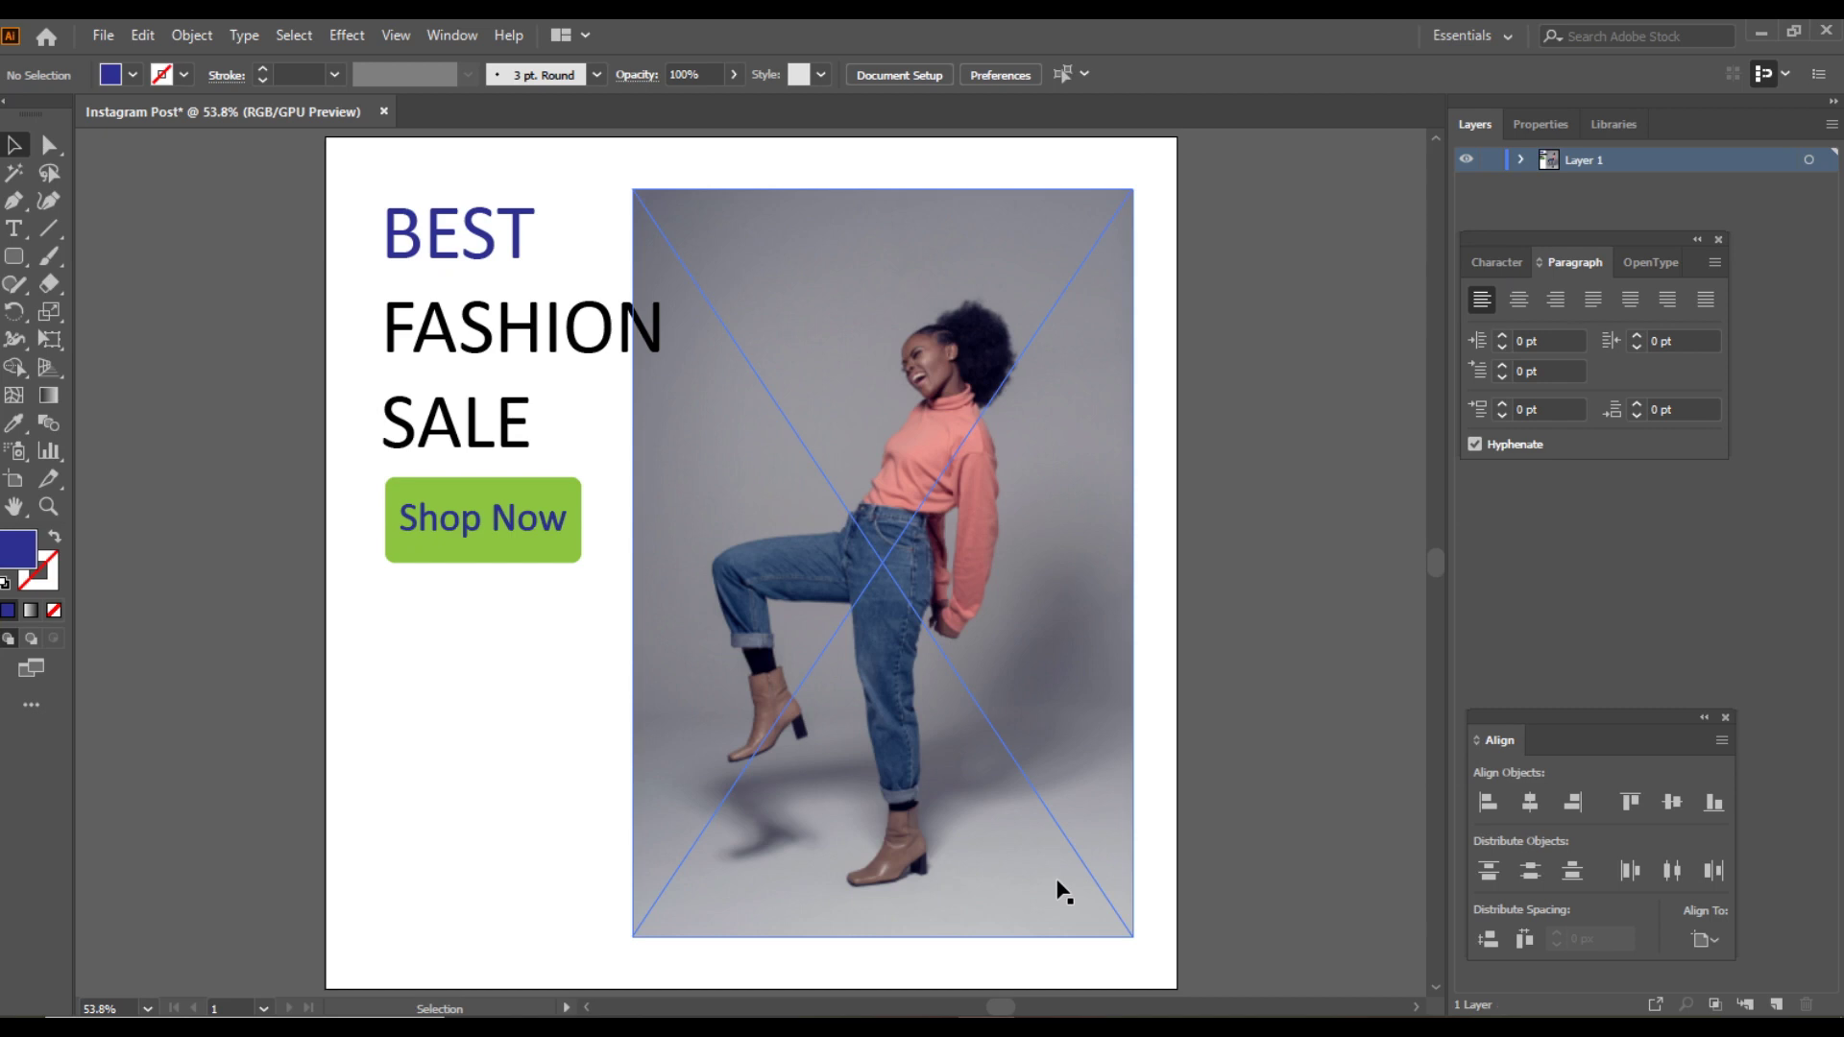
Show the rulers along the edges of the document
right_click(15, 257)
left_click(98, 258)
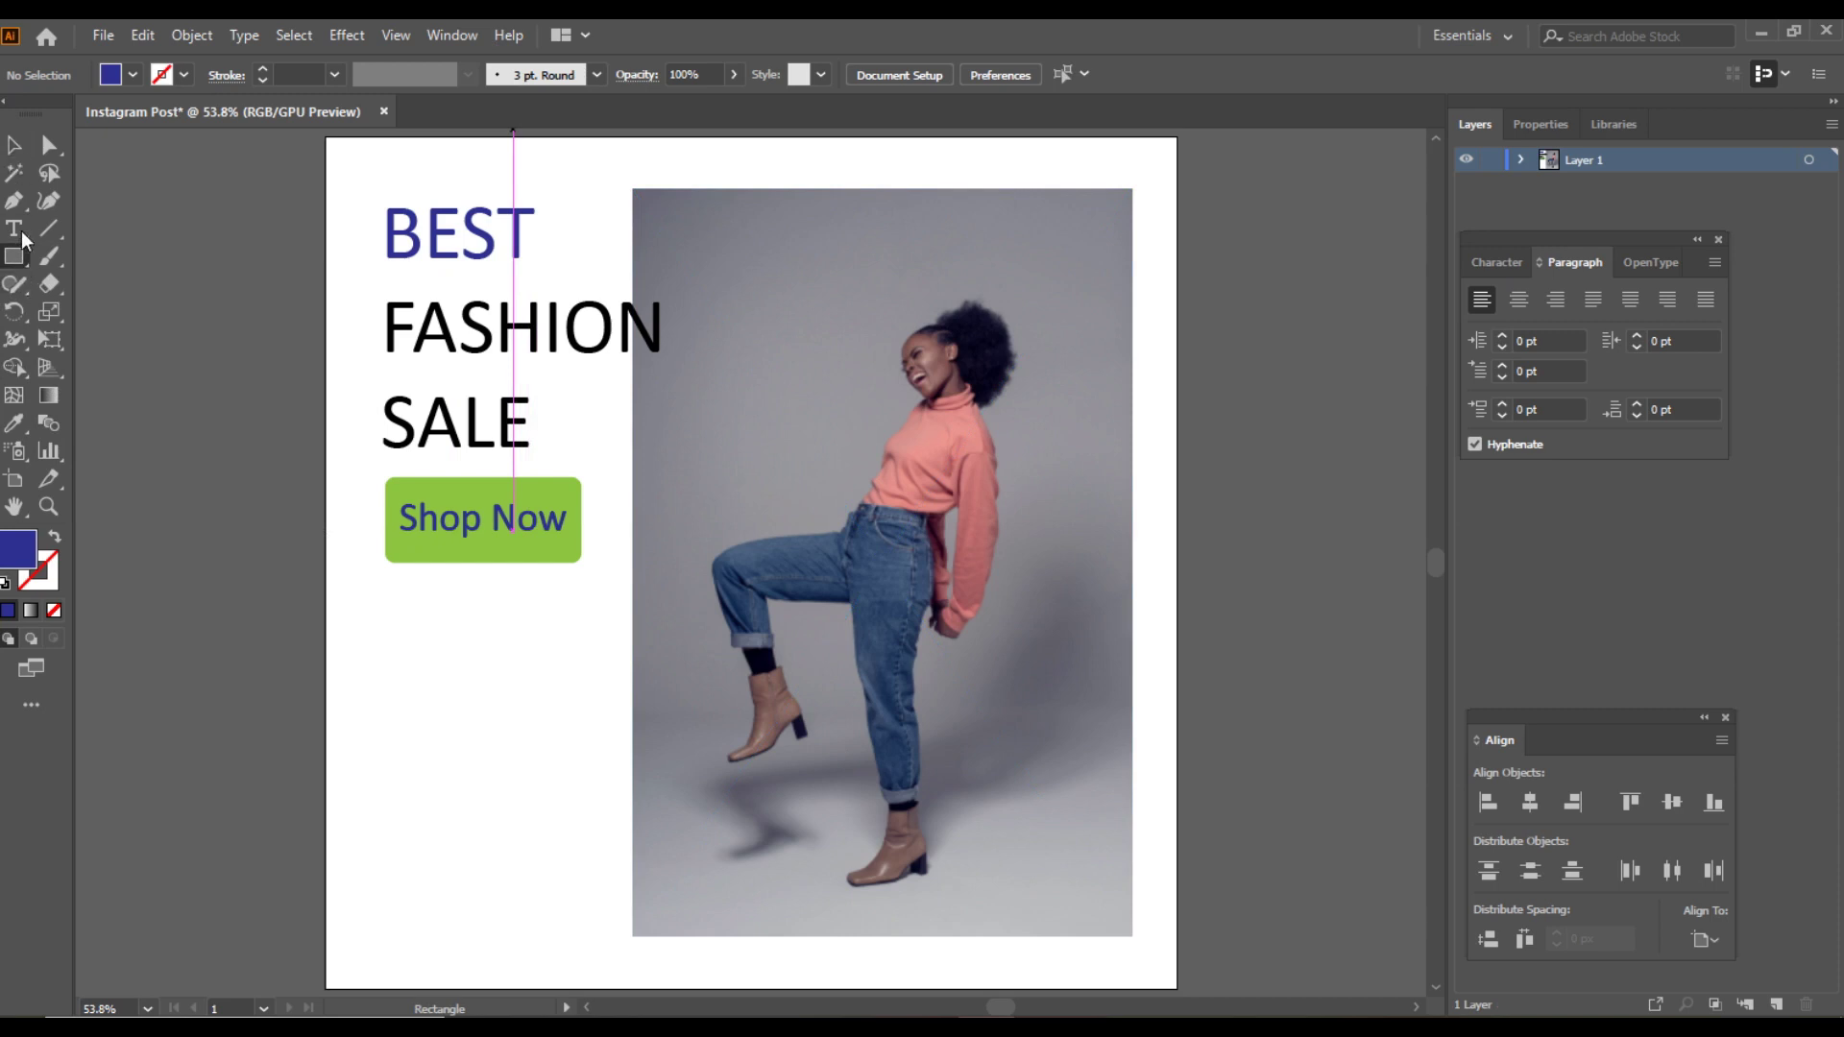
left_click(14, 145)
key("ctrl+r")
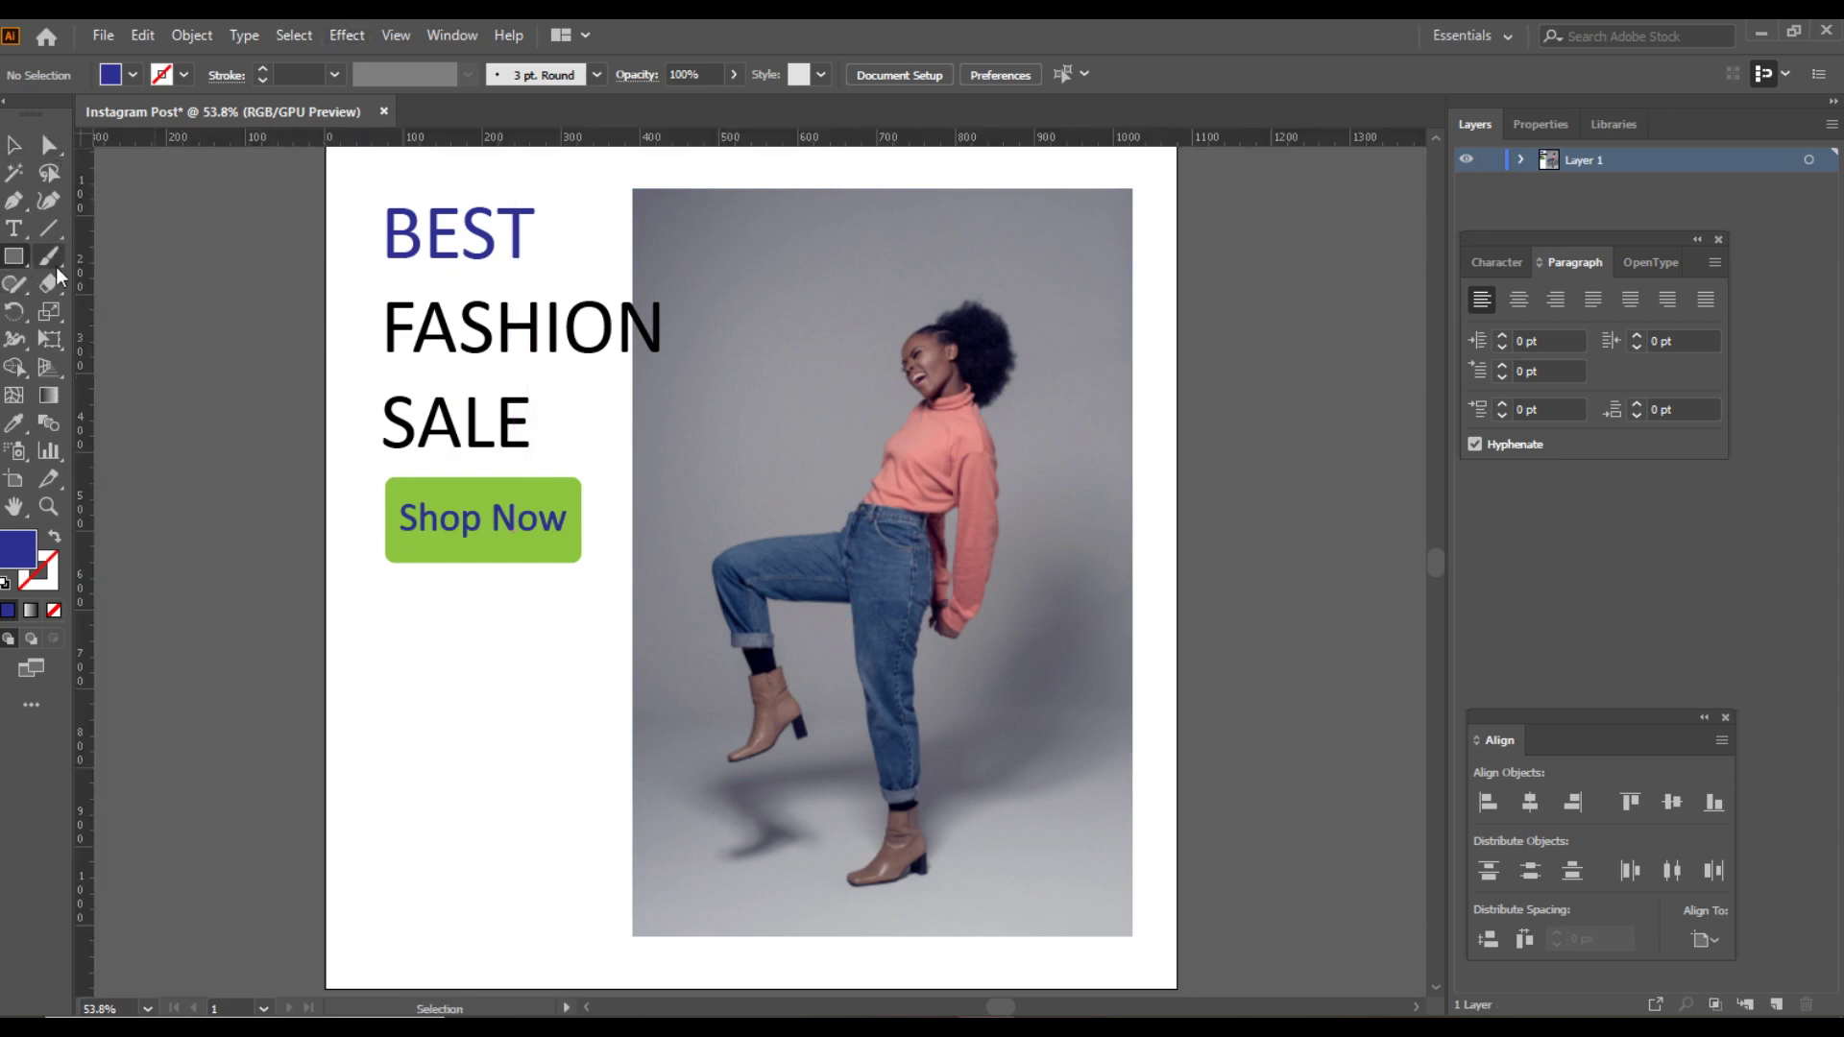
left_click_drag(86, 432, 151, 444)
left_click_drag(307, 457, 388, 455)
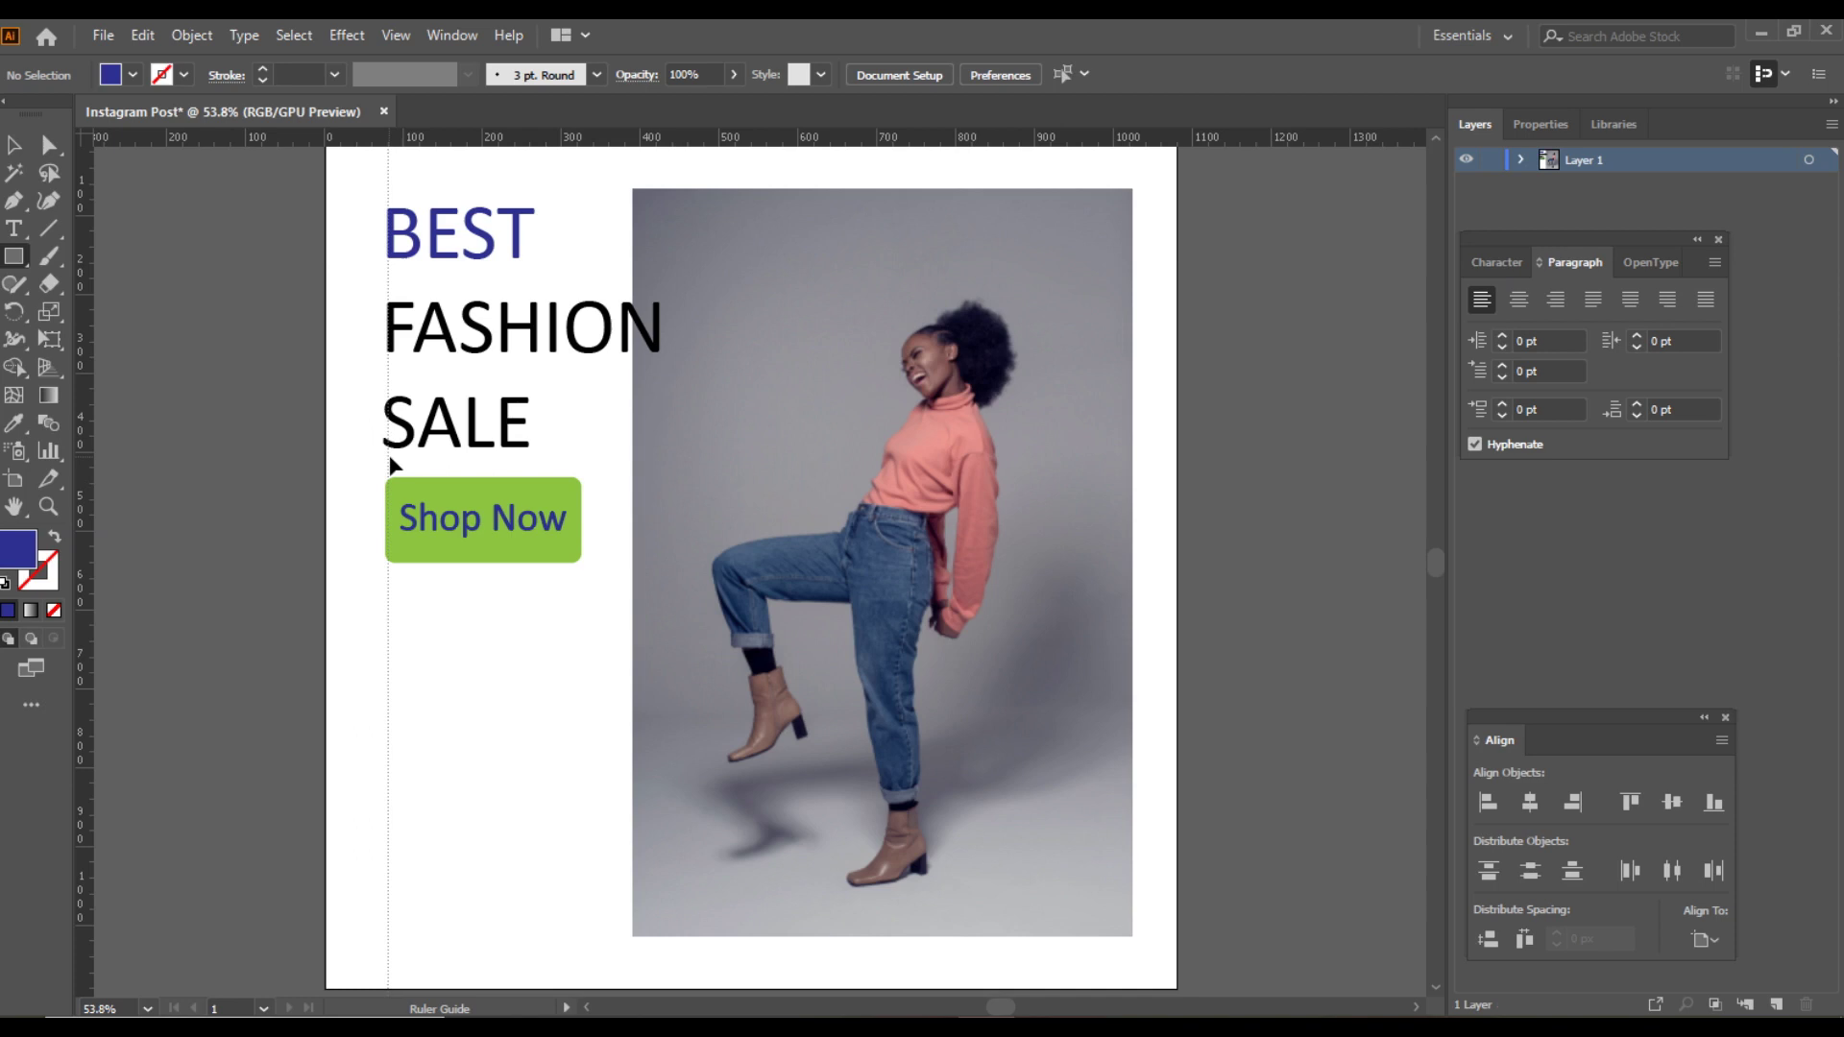
key("v")
key("ctrl+z")
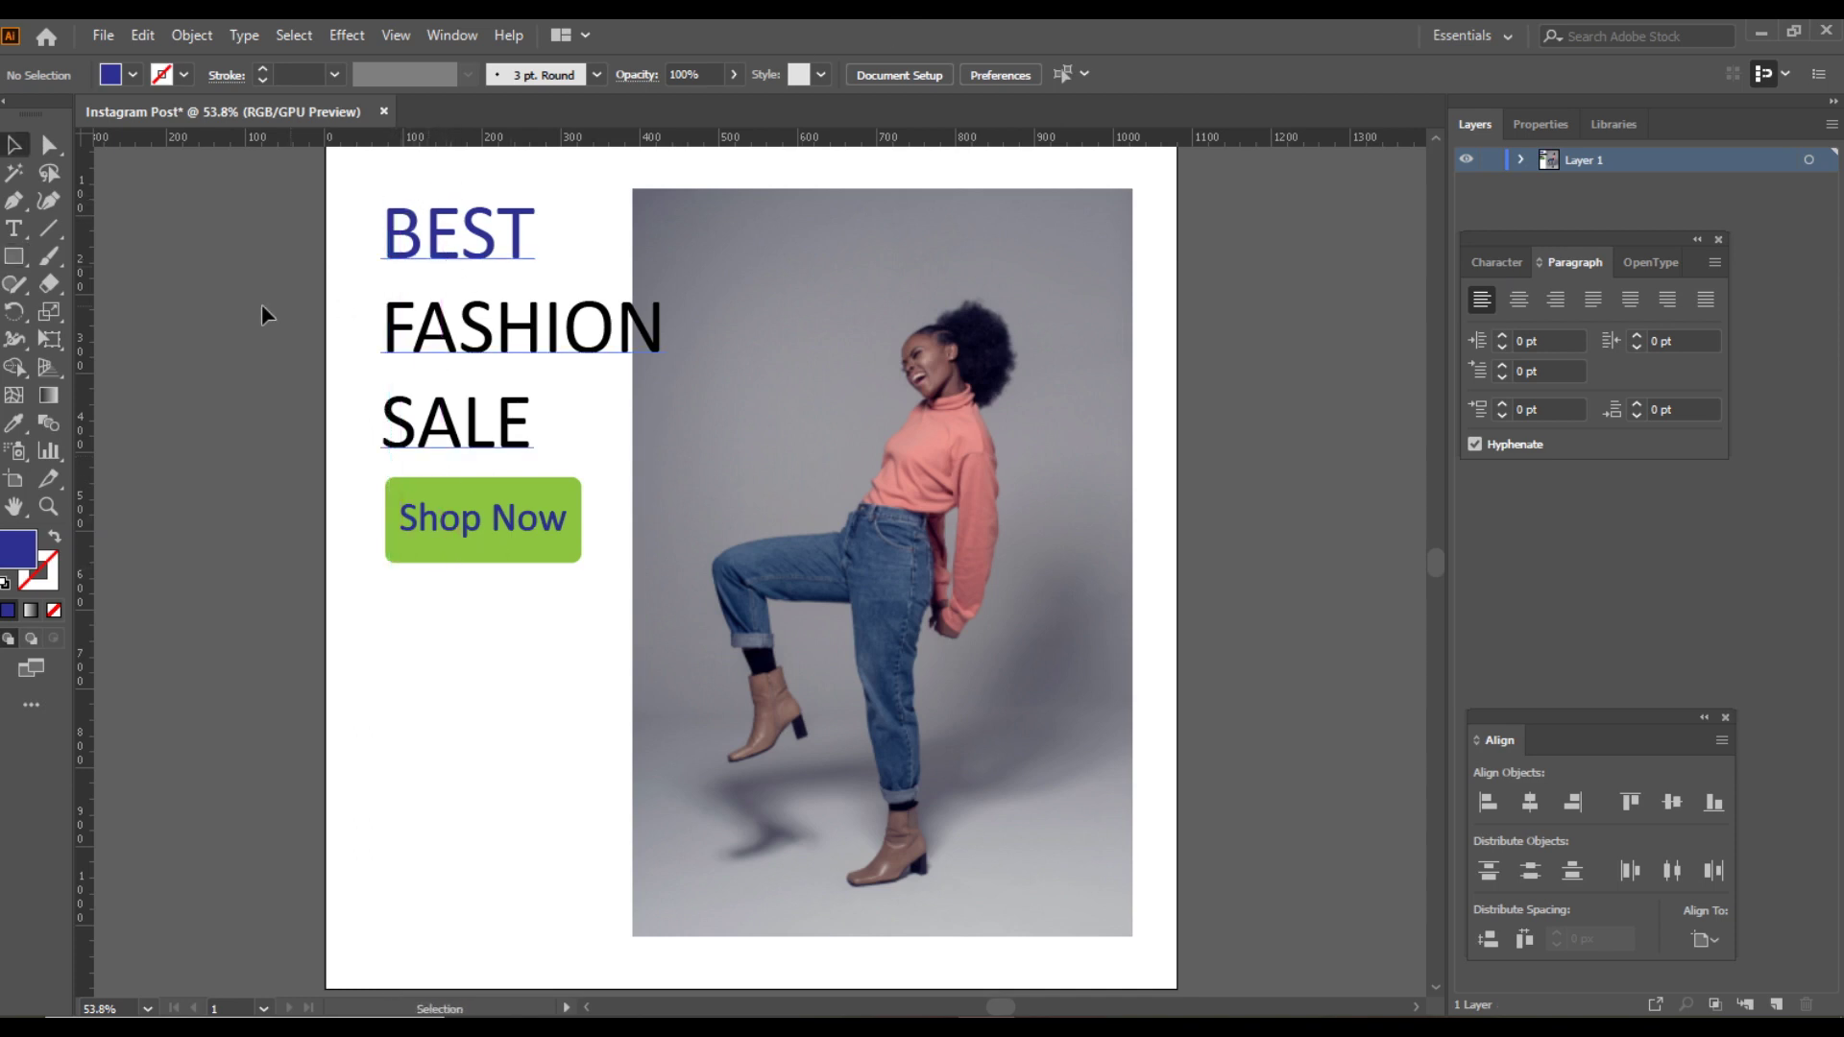
Place a vertical guide along the headline's left edge and a horizontal guide along the photo's bottom edge
left_click_drag(85, 361, 388, 404)
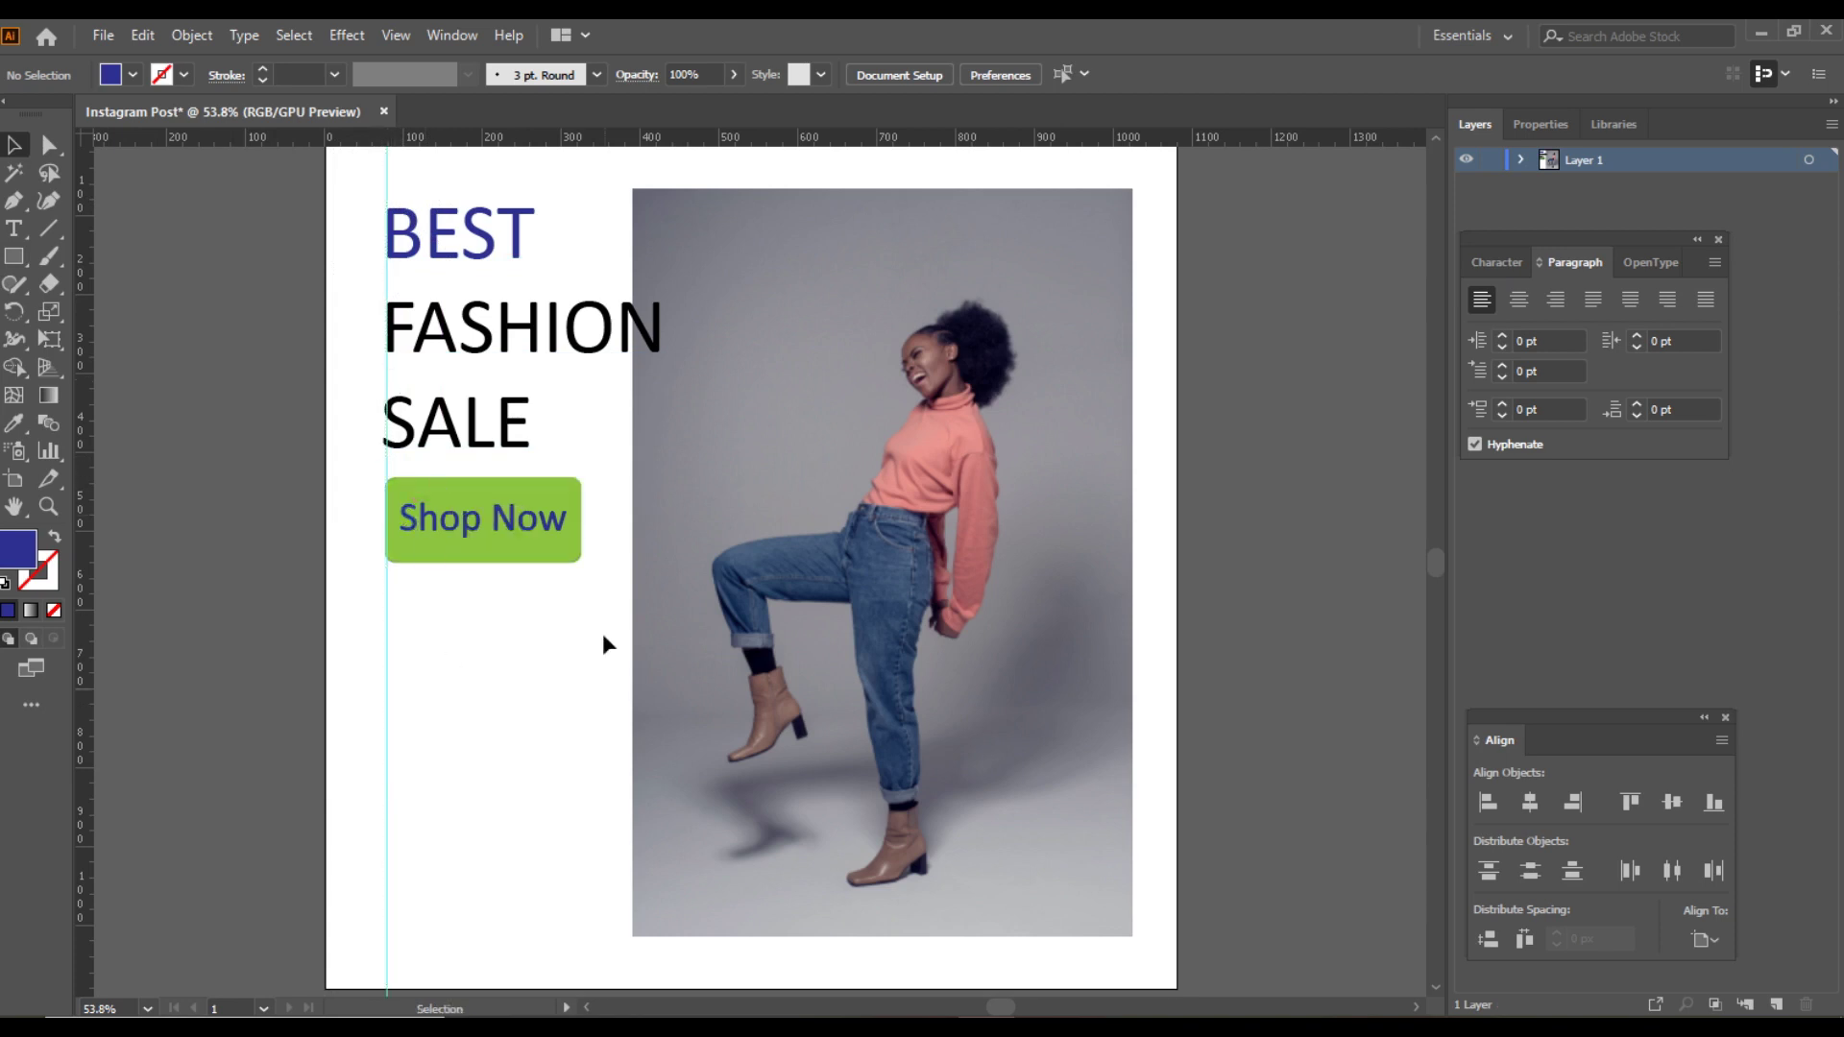
left_click(14, 260)
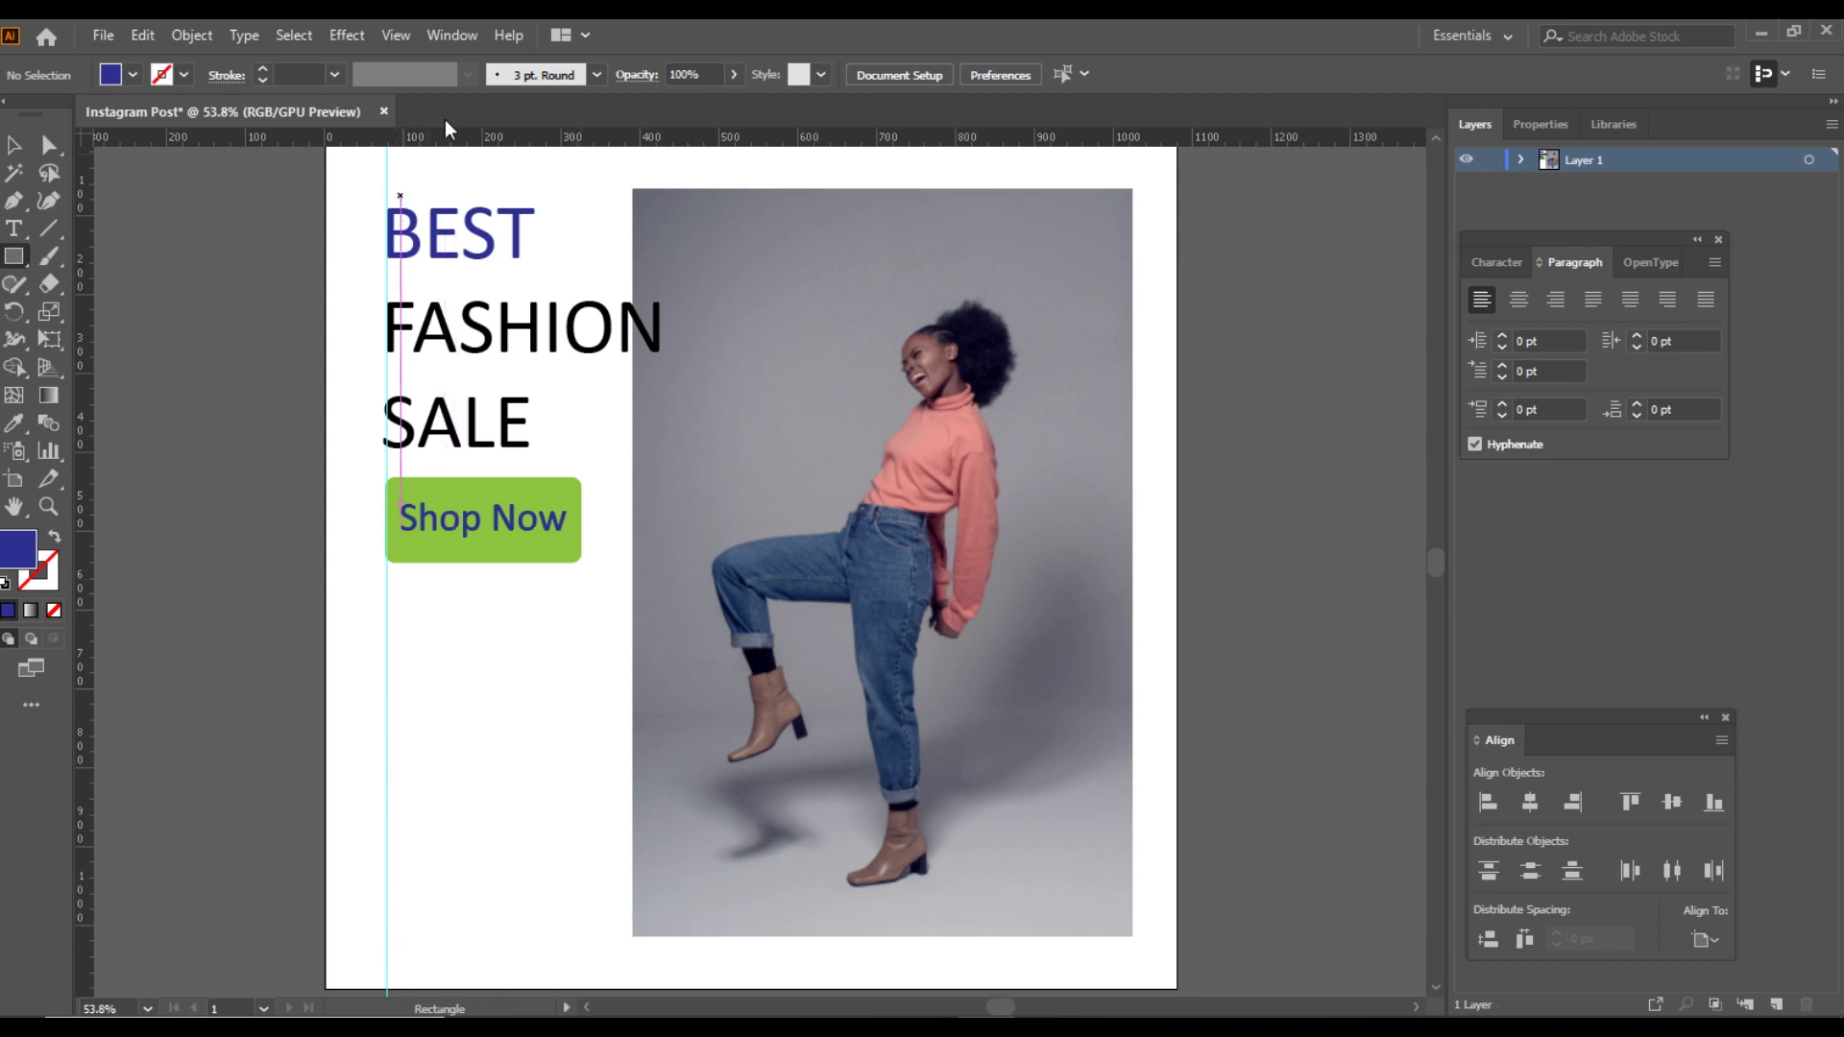
left_click_drag(423, 138, 411, 933)
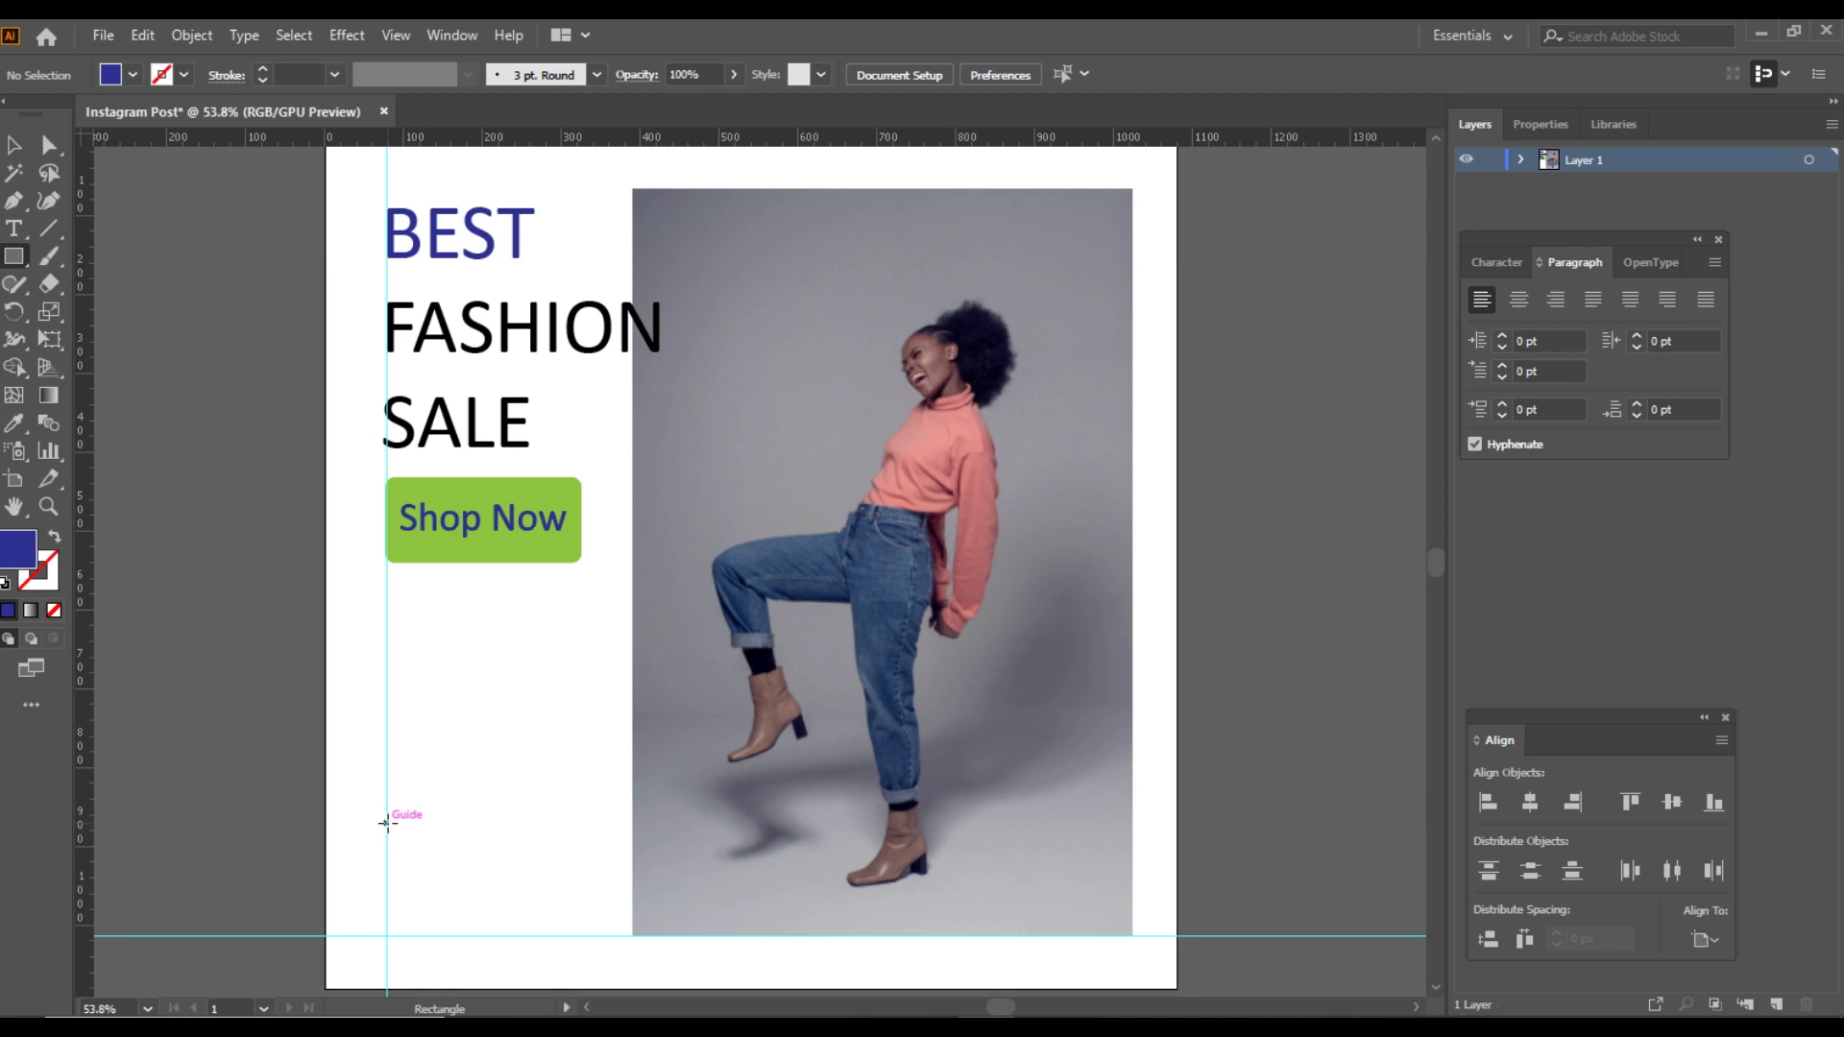
Draw a dark blue rectangle from the vertical guide past the photo's right edge, resting on the horizontal guide, and move it beneath the photo
left_click_drag(386, 823, 1154, 934)
key("v")
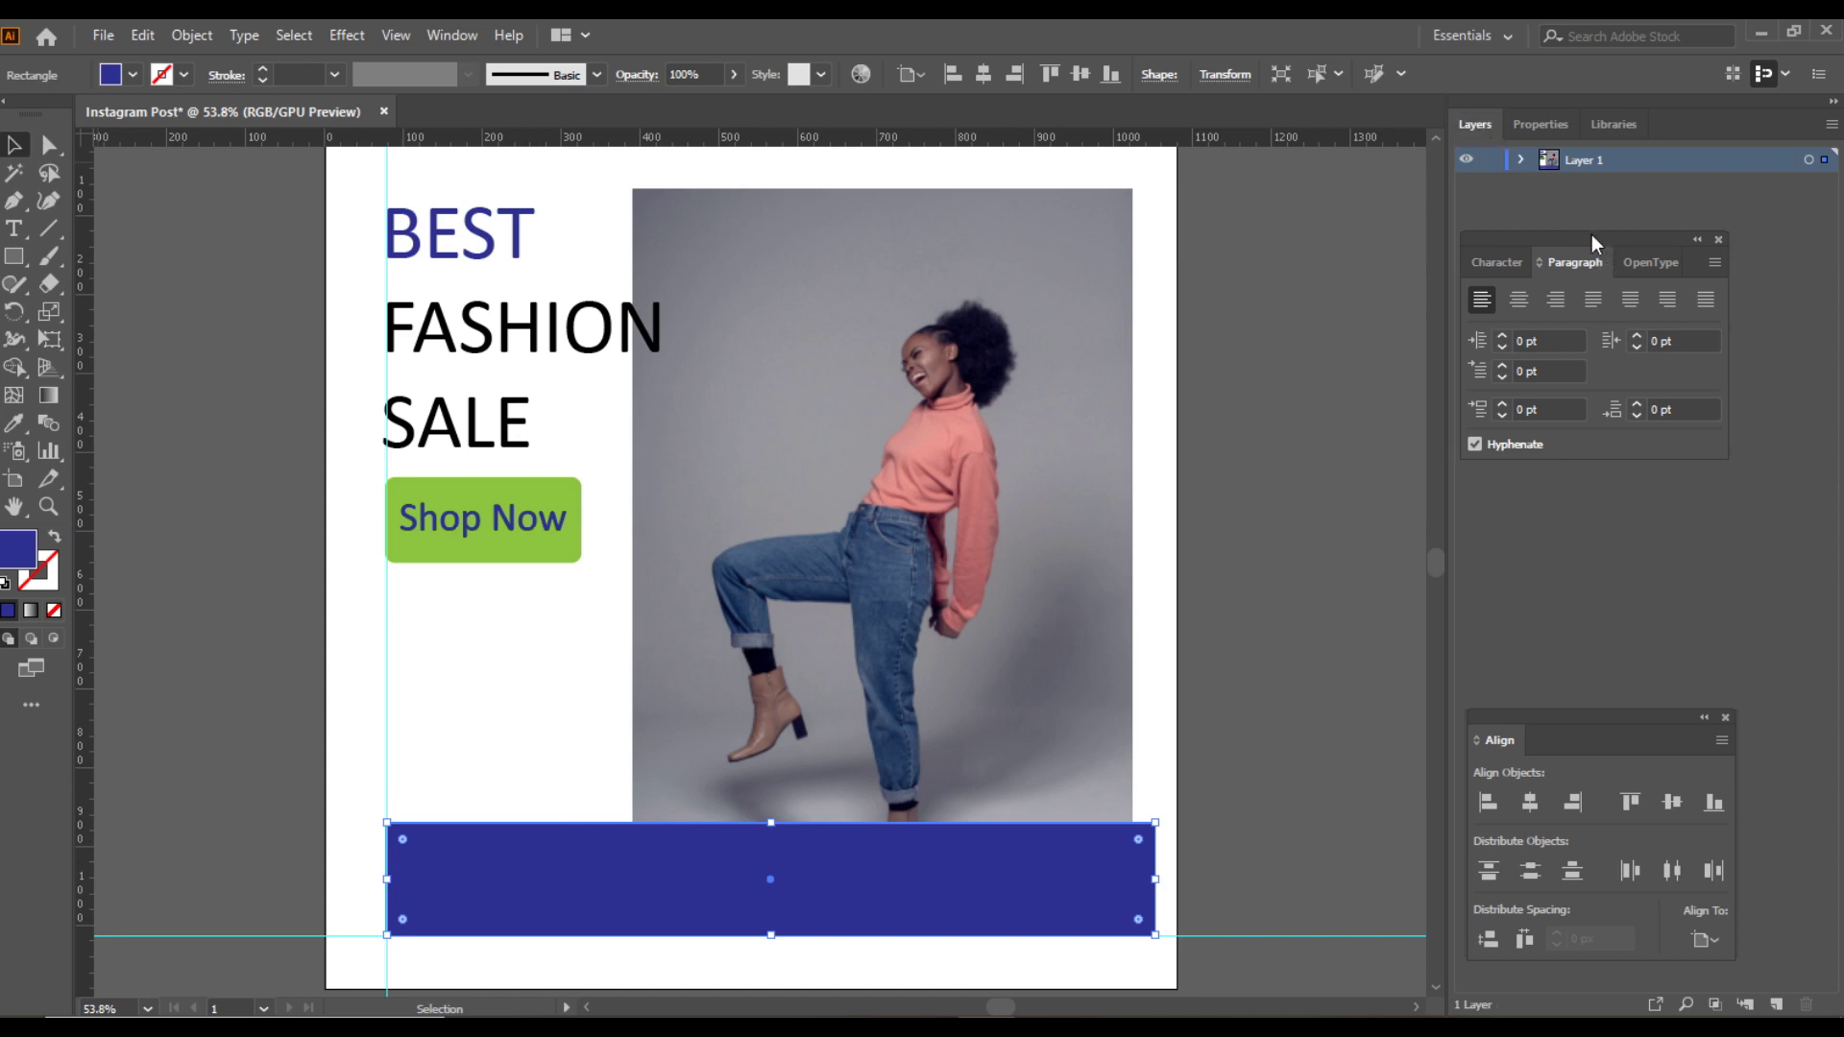
left_click_drag(1592, 240, 1594, 544)
left_click(1520, 160)
left_click(1616, 186)
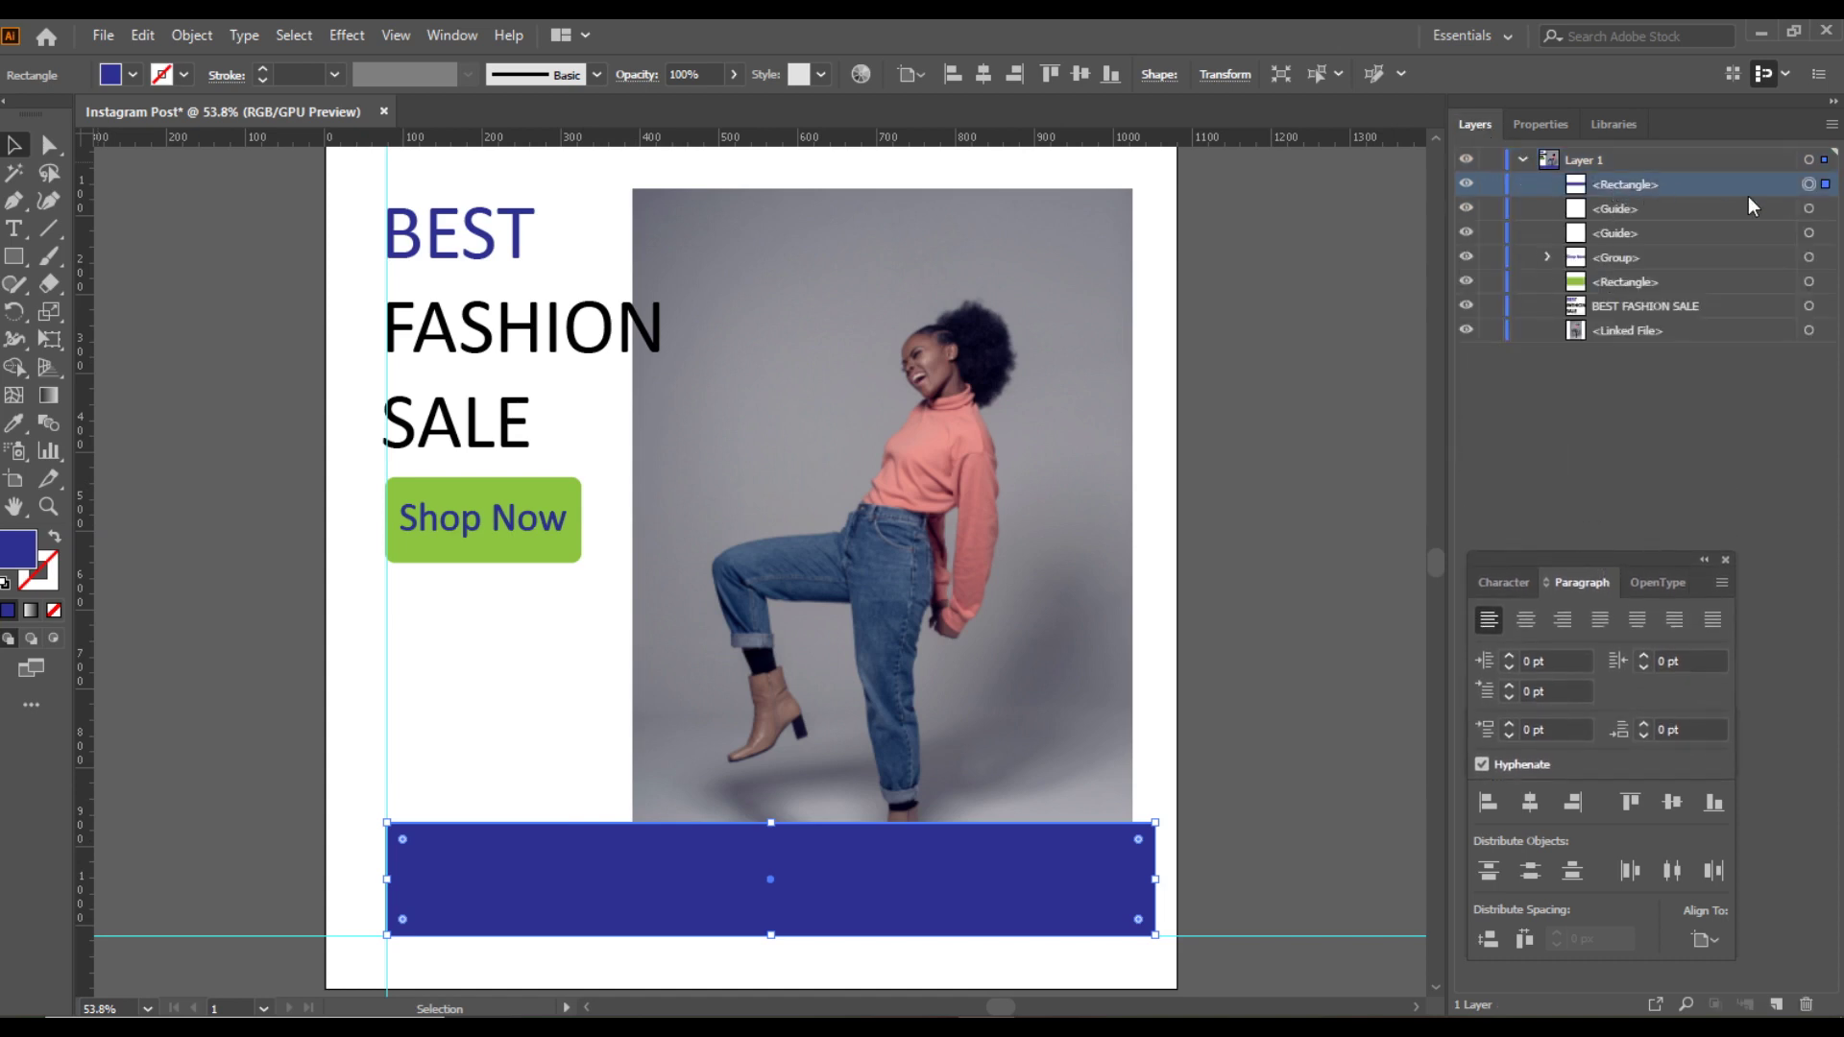
left_click(1466, 184)
left_click(1466, 184)
left_click_drag(1636, 186, 1634, 342)
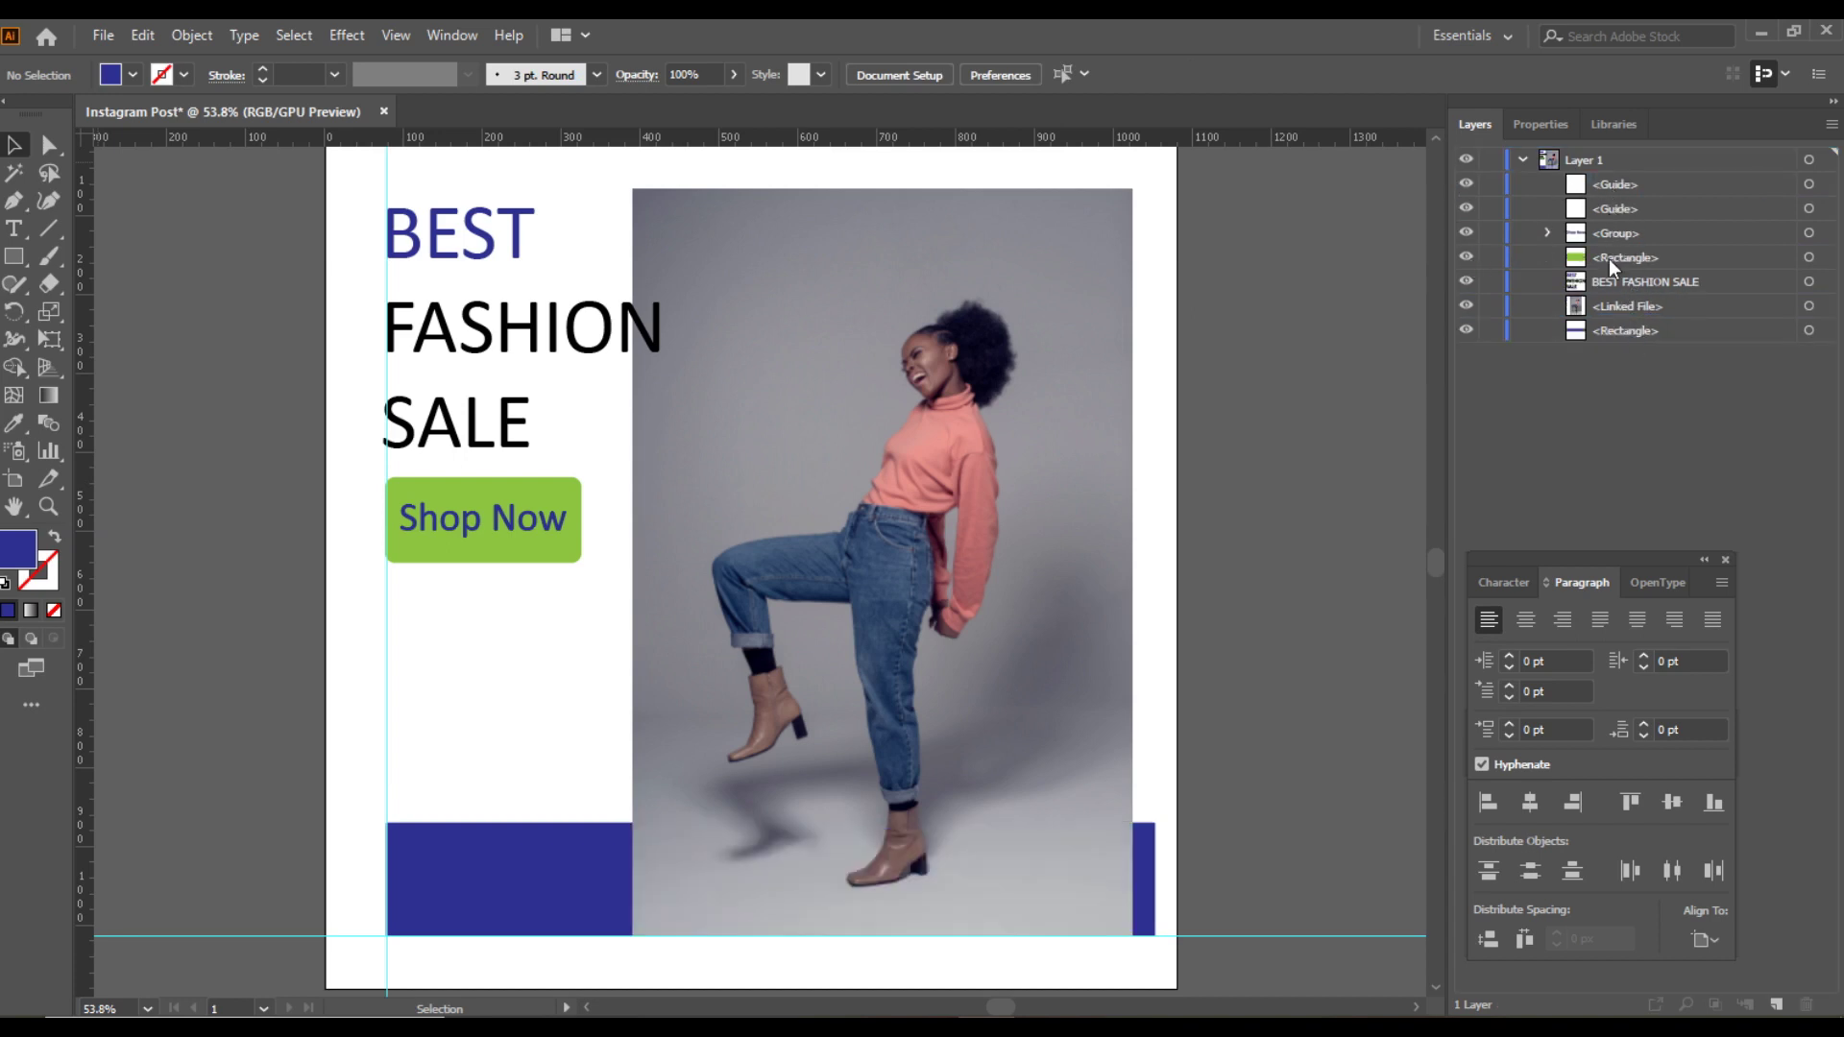
left_click(1152, 876)
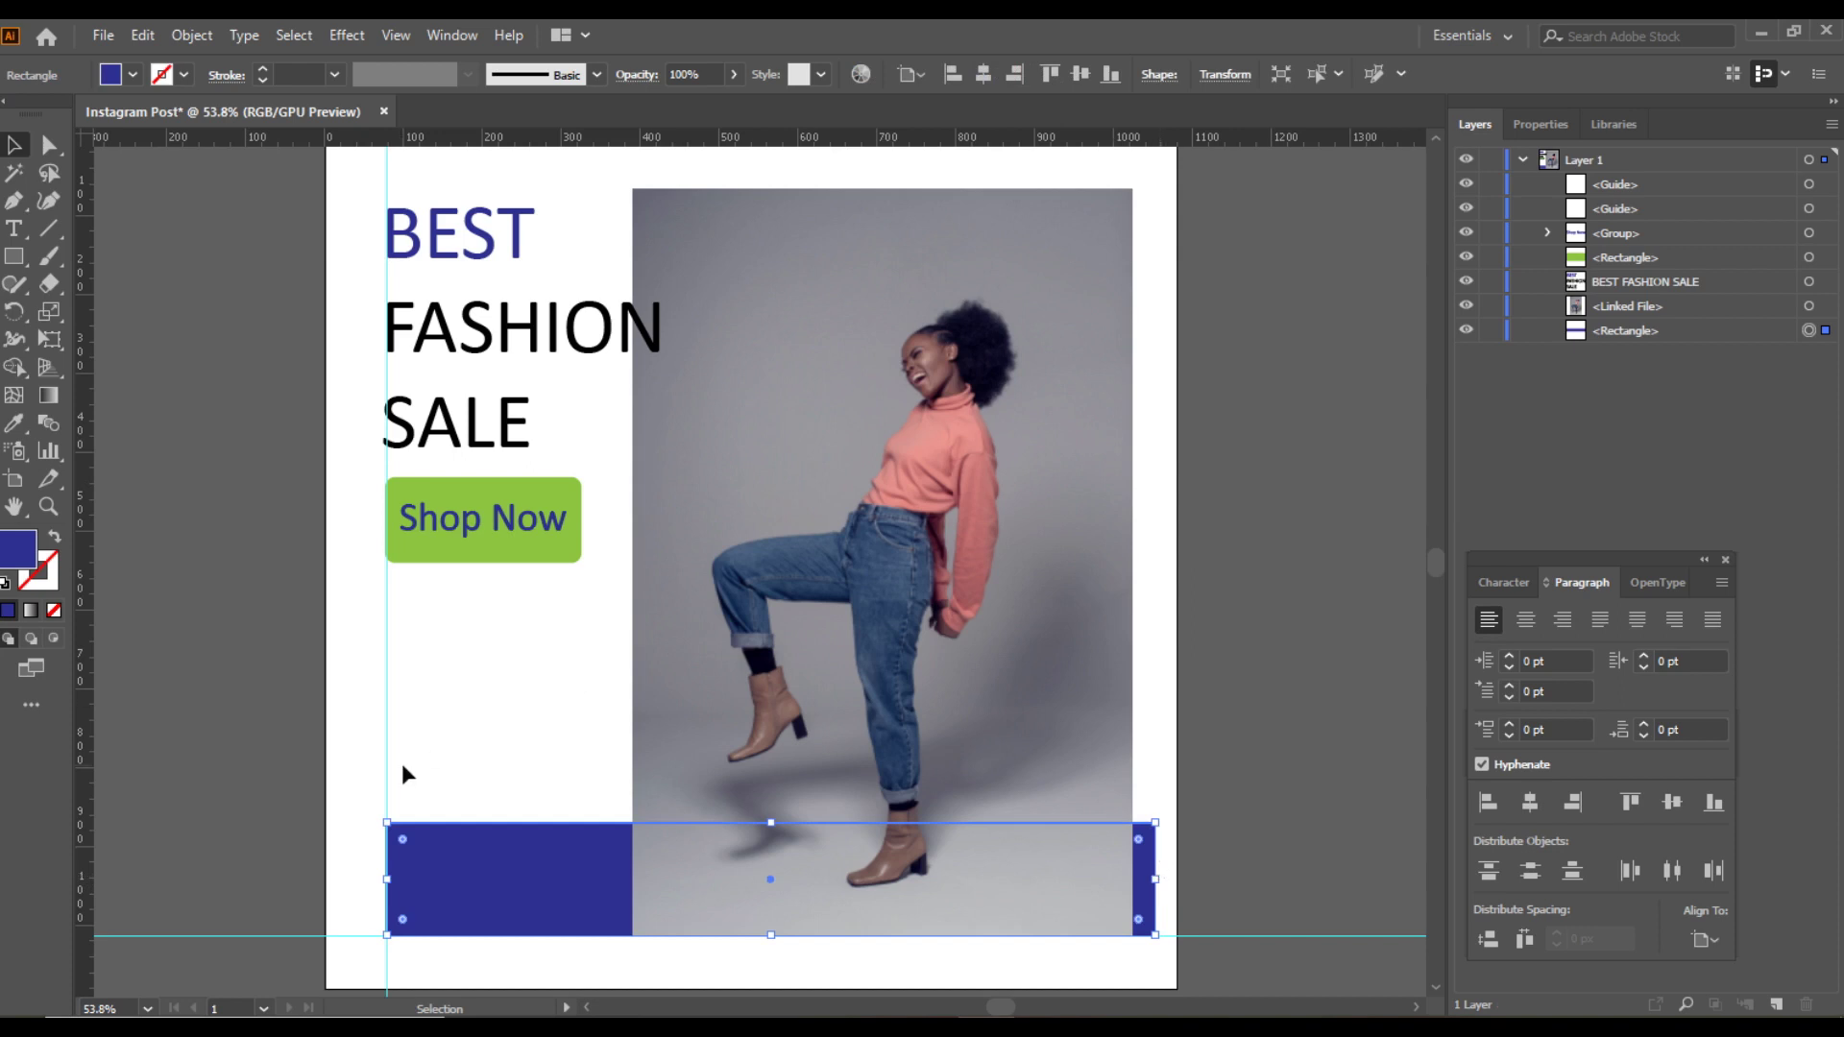
Draw a narrower rectangle over the dark blue bar and the photo's lower part, fill it white, and shift it slightly upward
left_click(19, 263)
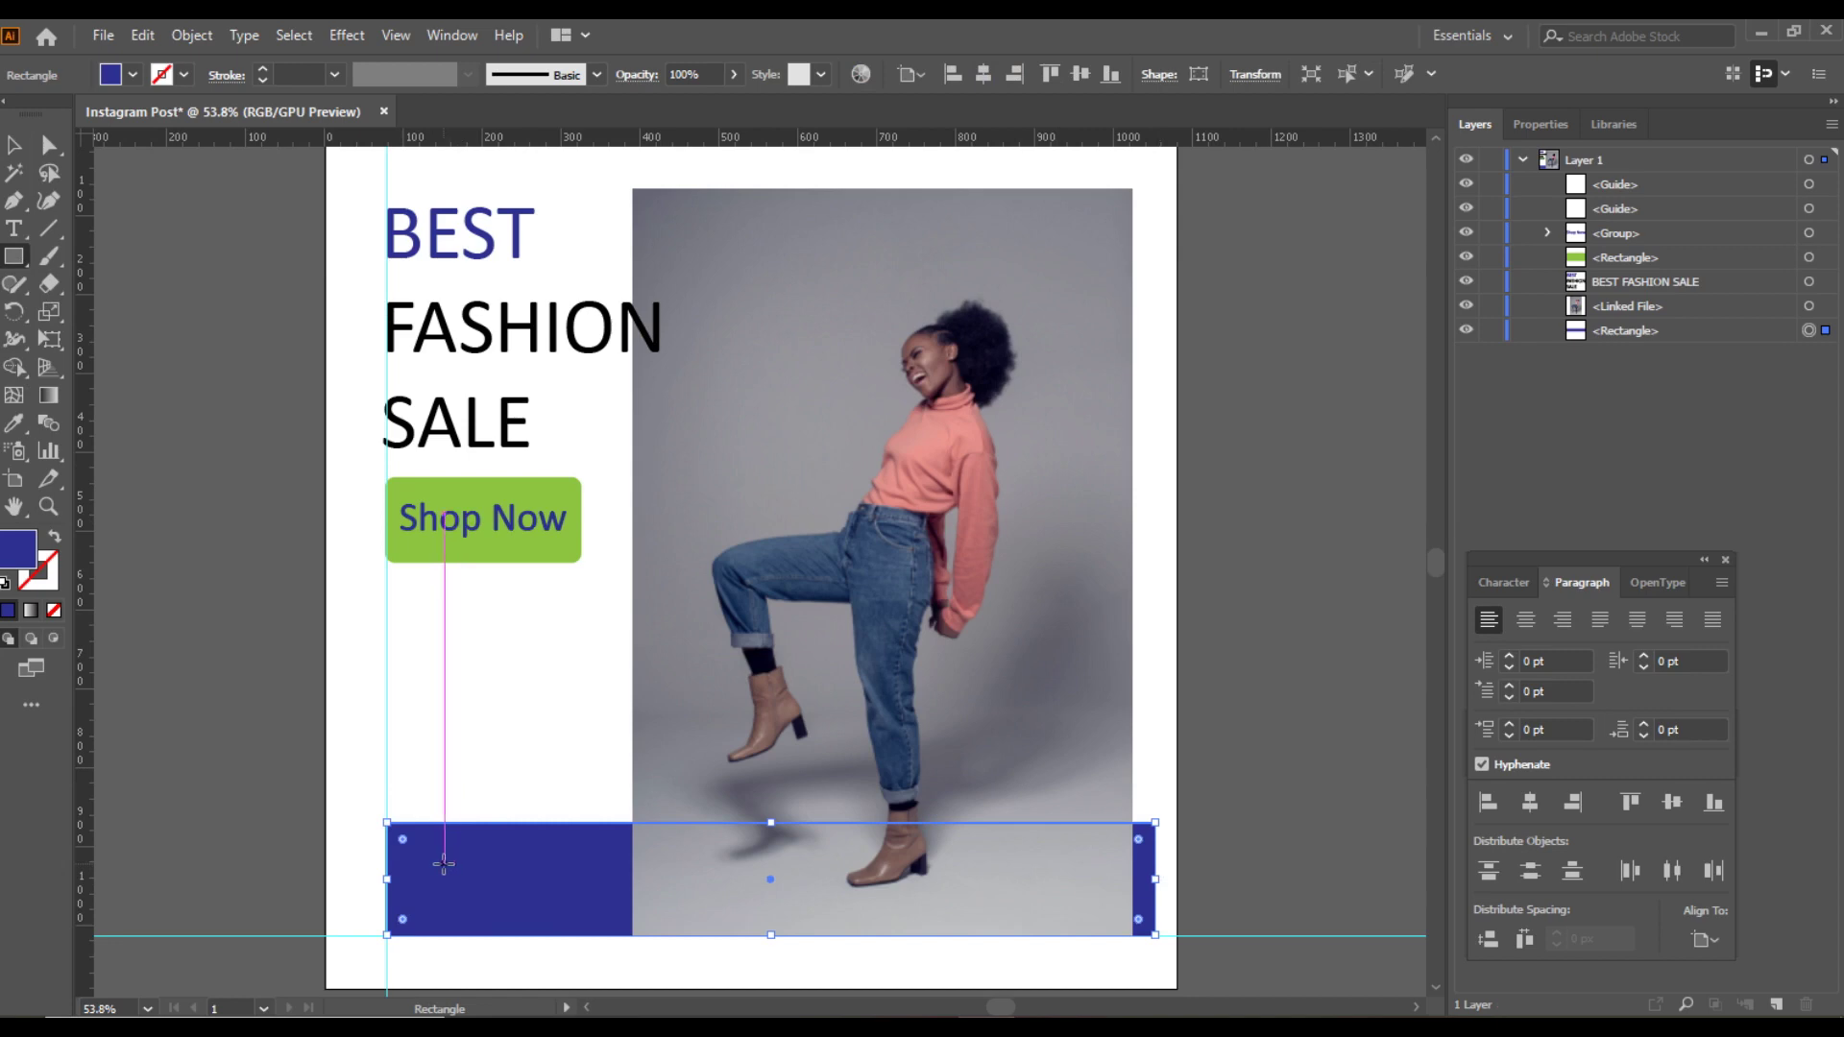
left_click_drag(444, 864, 883, 908)
left_click(132, 75)
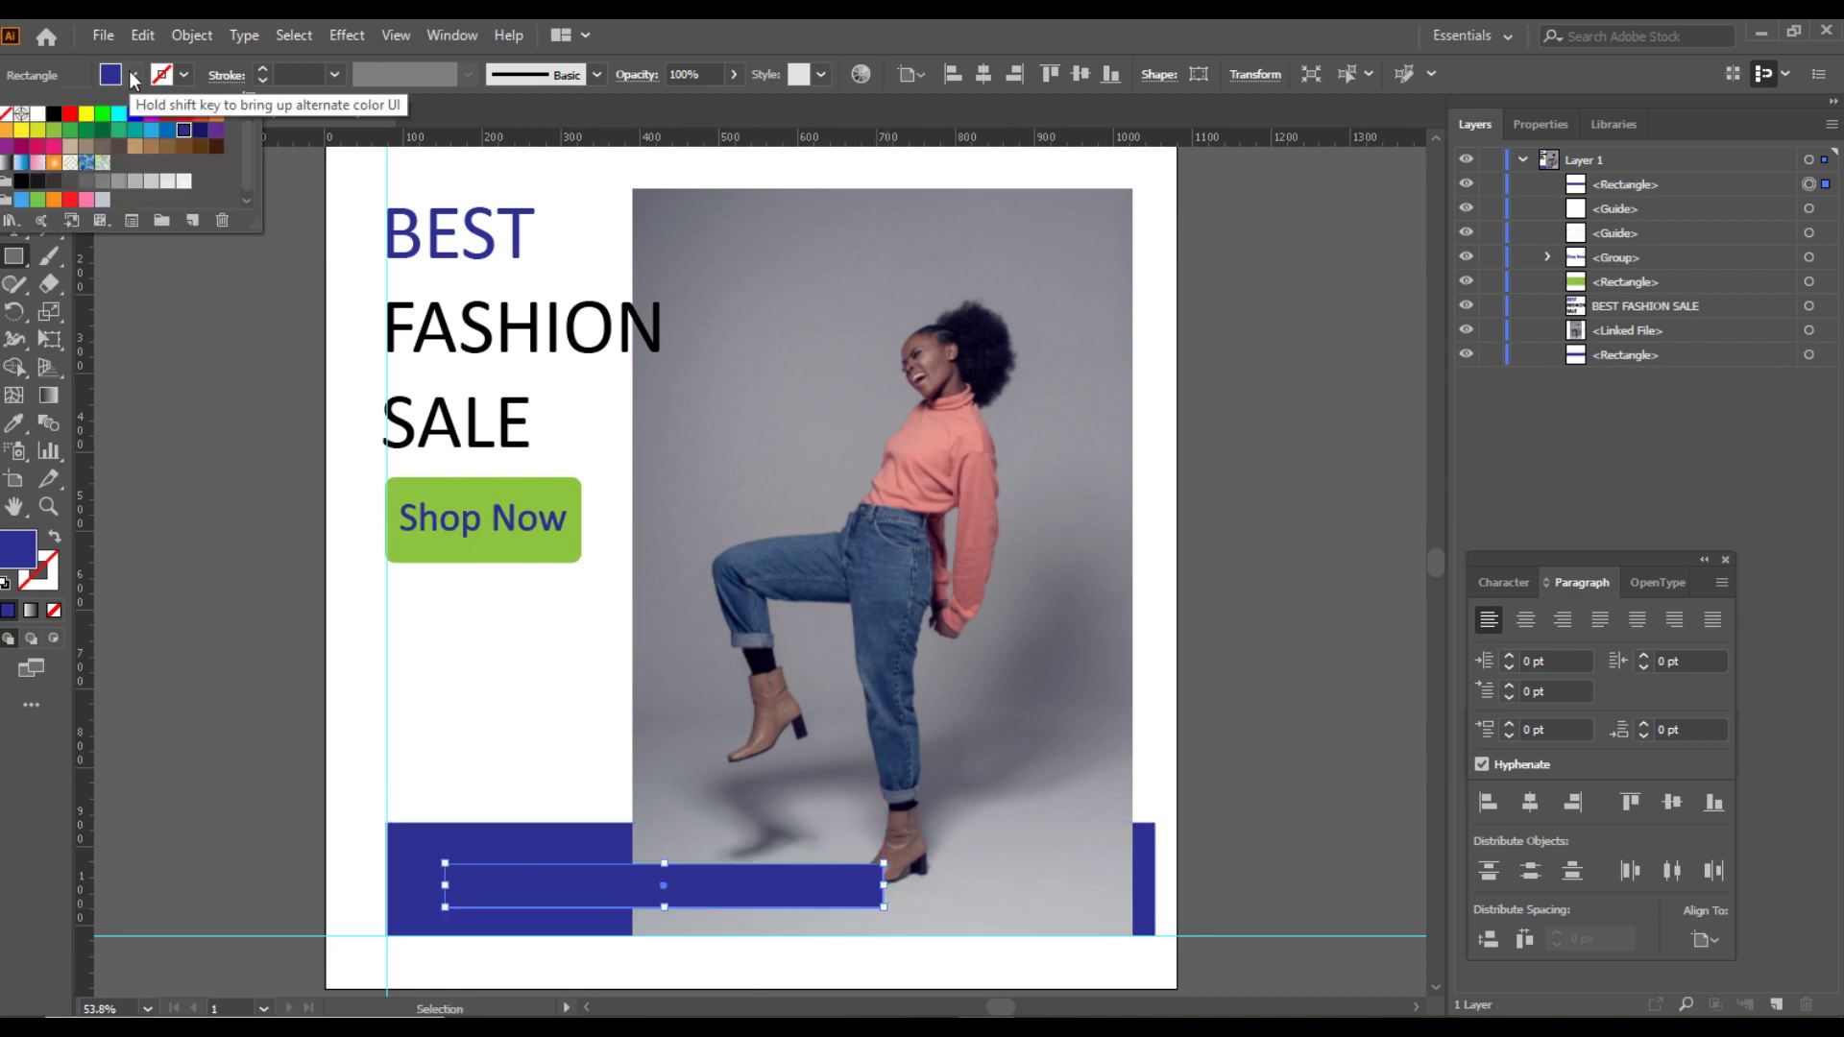
left_click(38, 114)
left_click(832, 23)
key("v")
left_click(241, 605)
left_click_drag(487, 886, 487, 878)
left_click(263, 787)
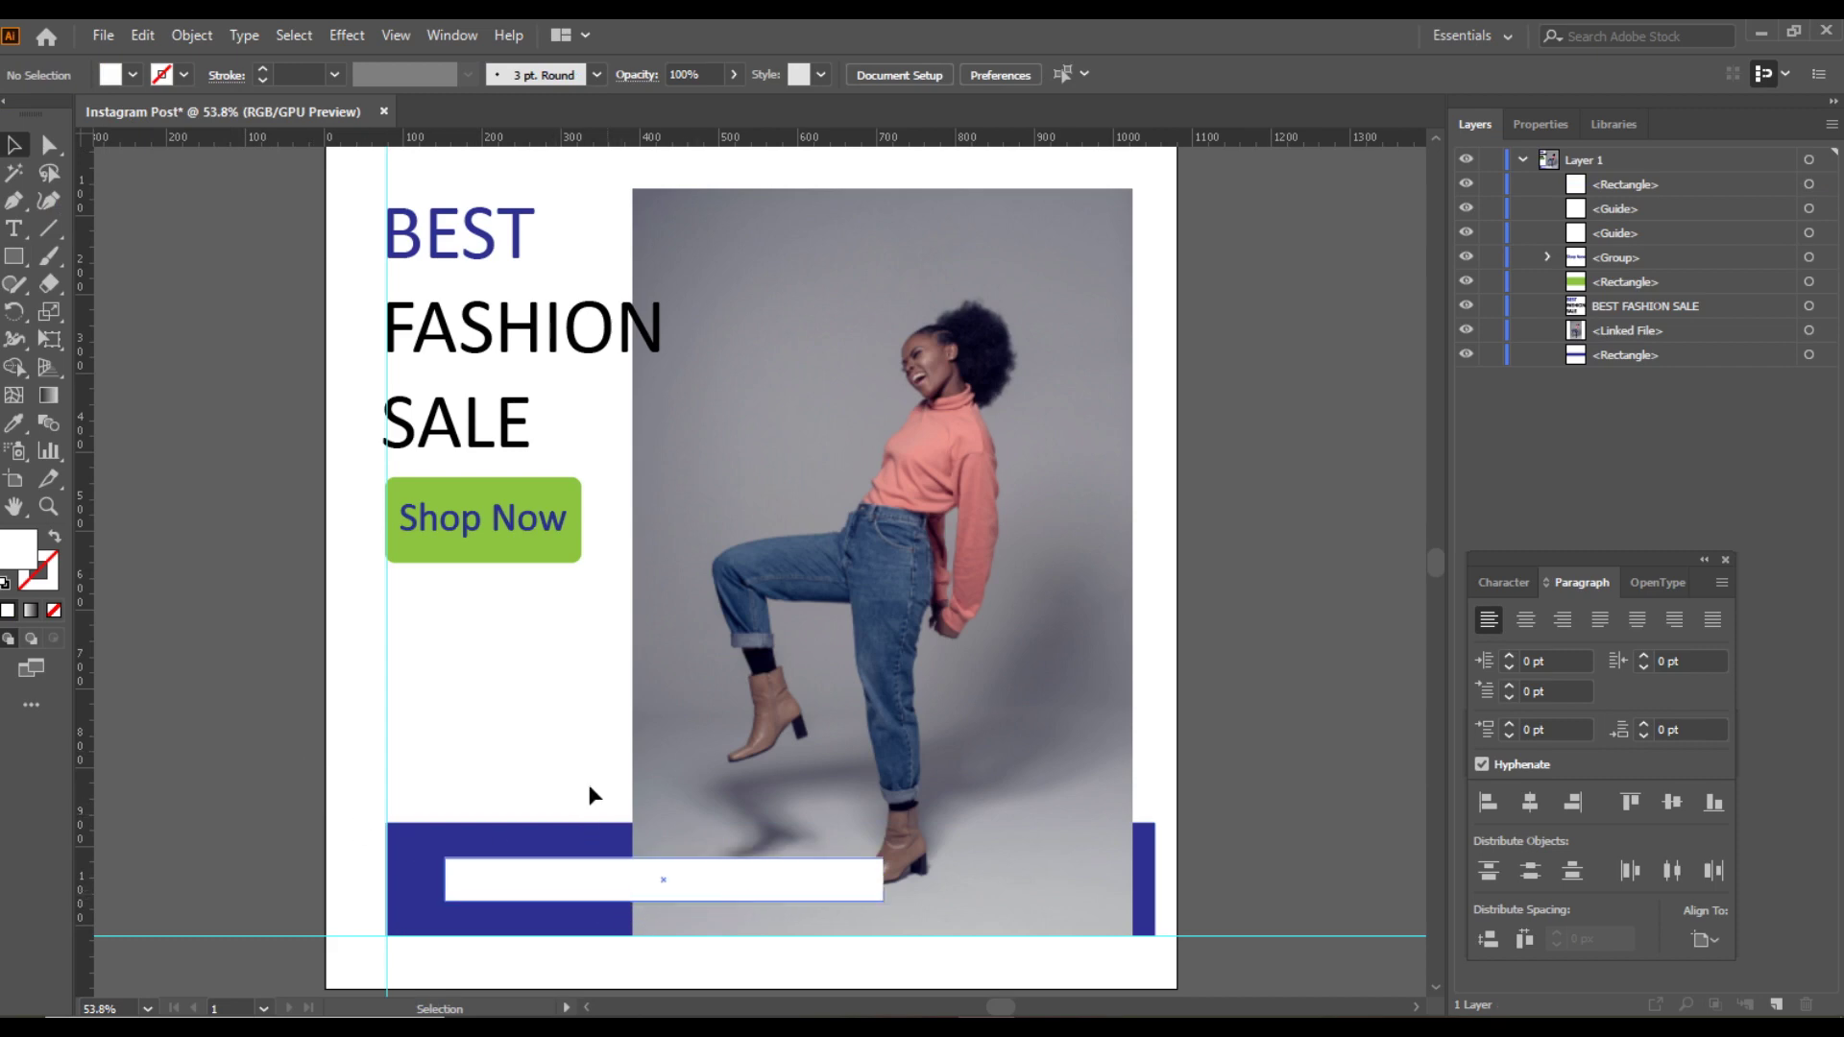
key("t")
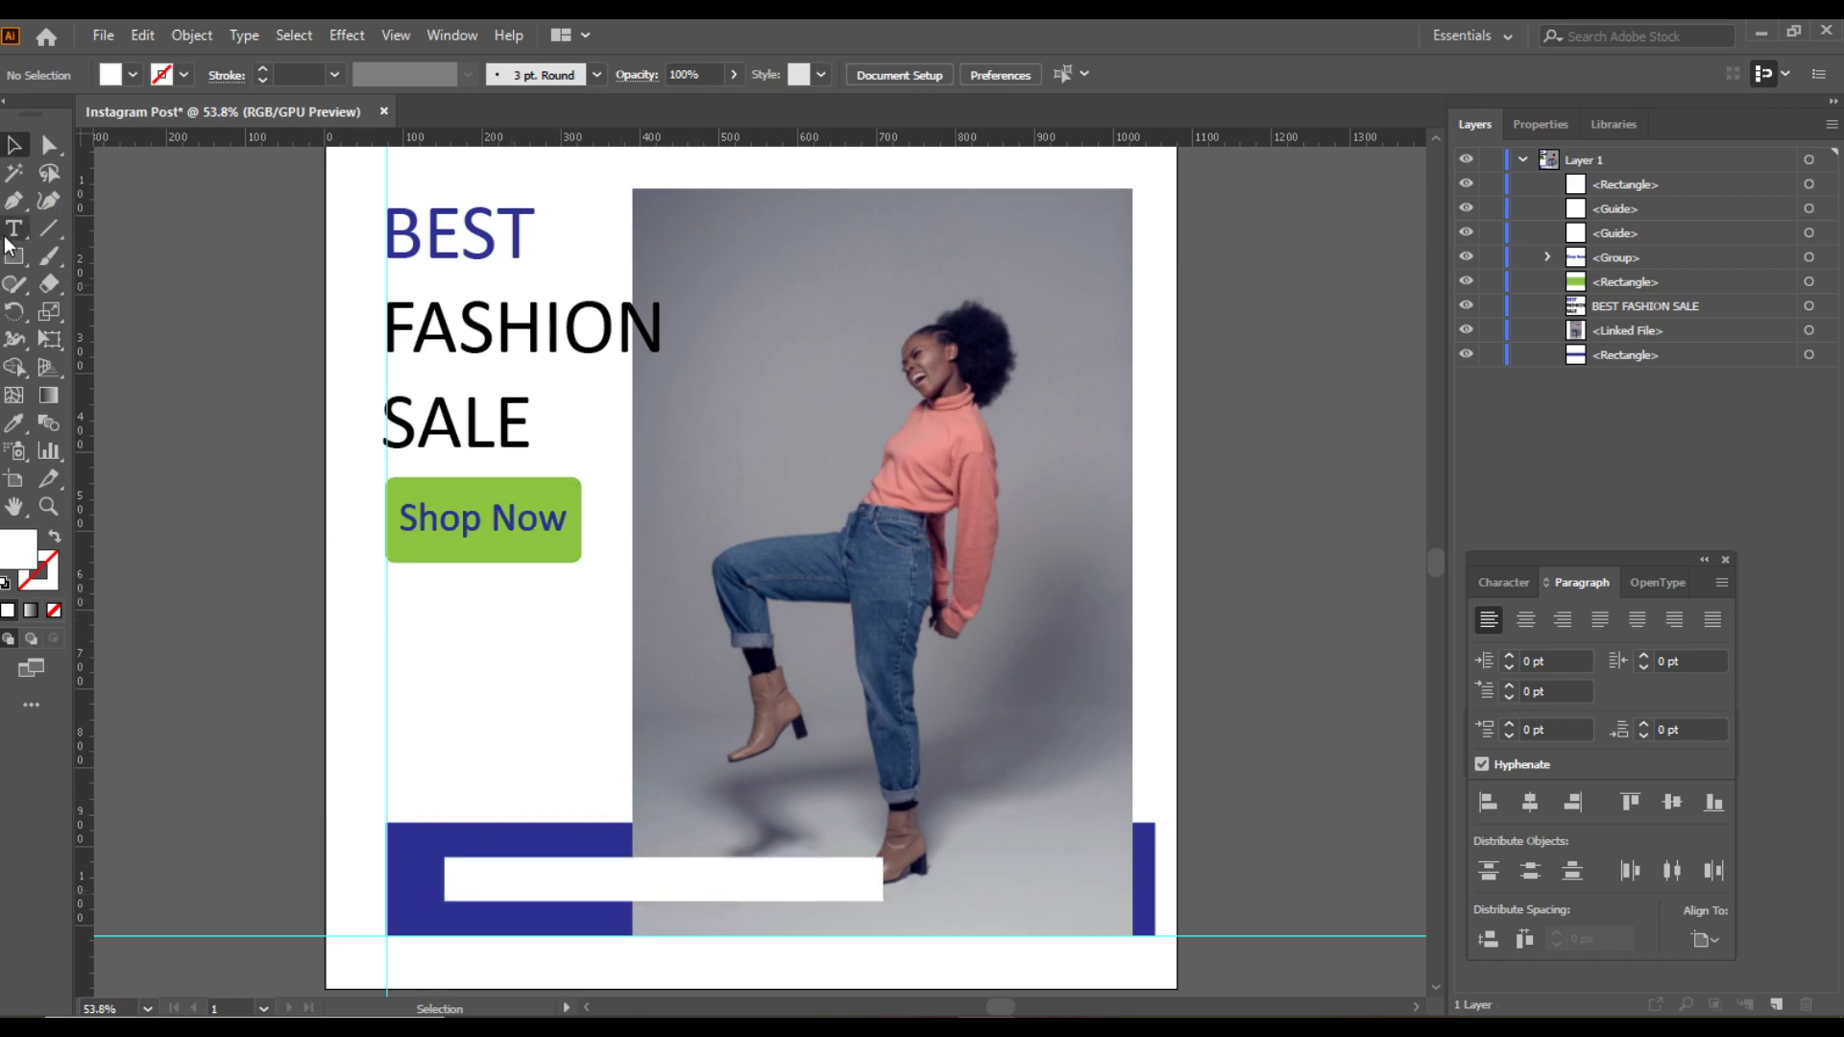
left_click(433, 715)
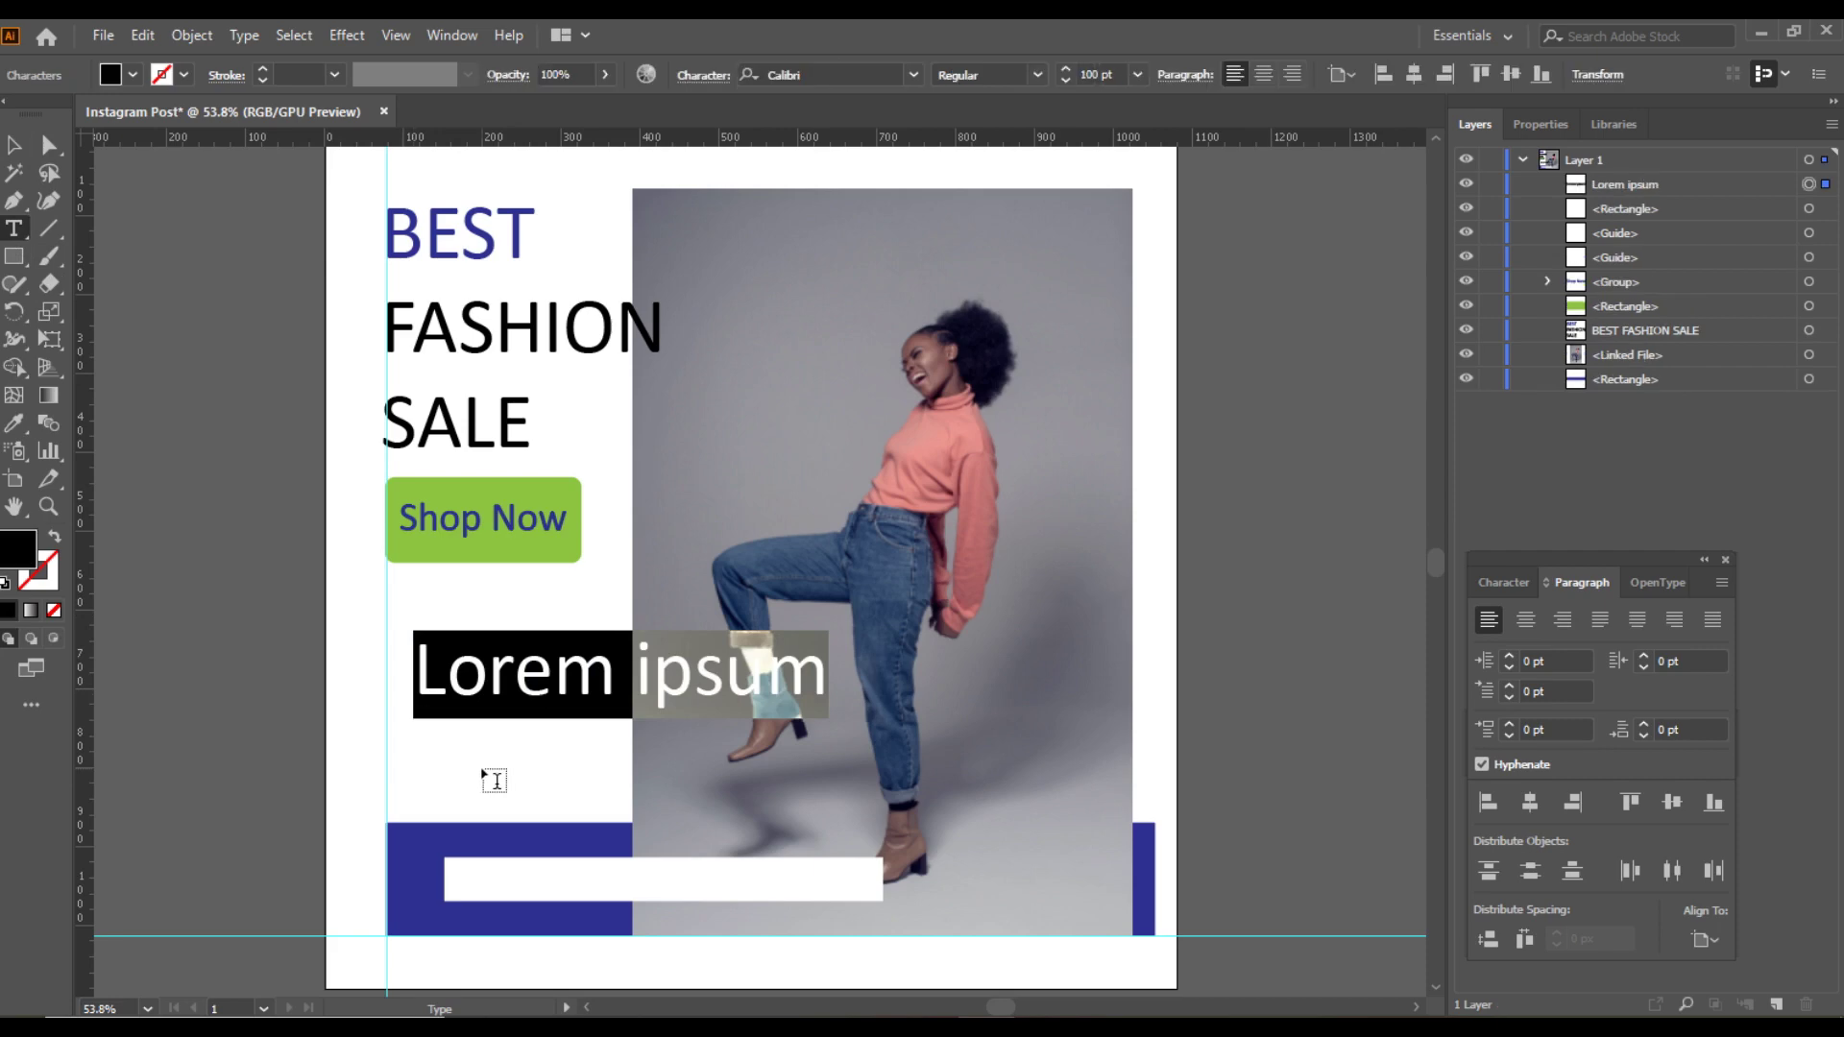
type("www.learne")
key("BackSpace")
type("esyco")
key("BackSpace")
key("BackSpace")
key("BackSpace")
key("BackSpace")
type("asycode.com")
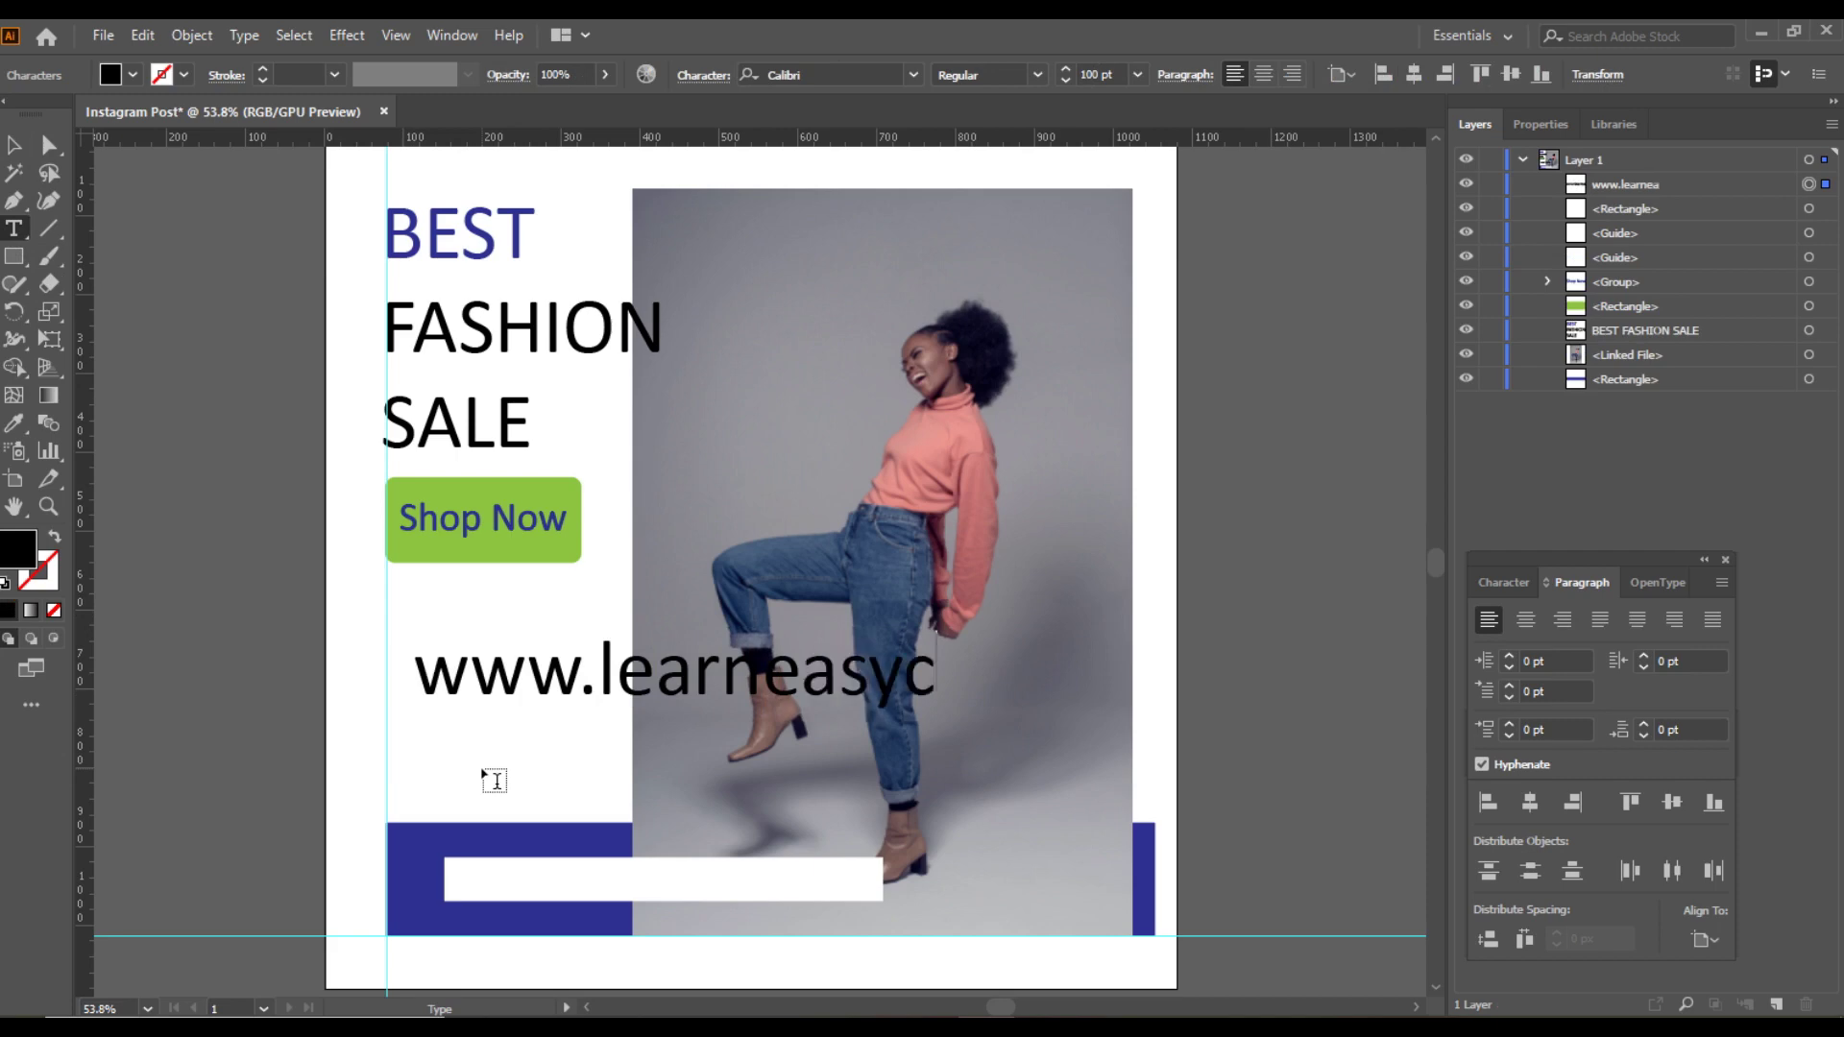
Scale the website text down to about 47.4 pt and place it on the white rectangle
left_click(14, 147)
left_click_drag(417, 631, 505, 654)
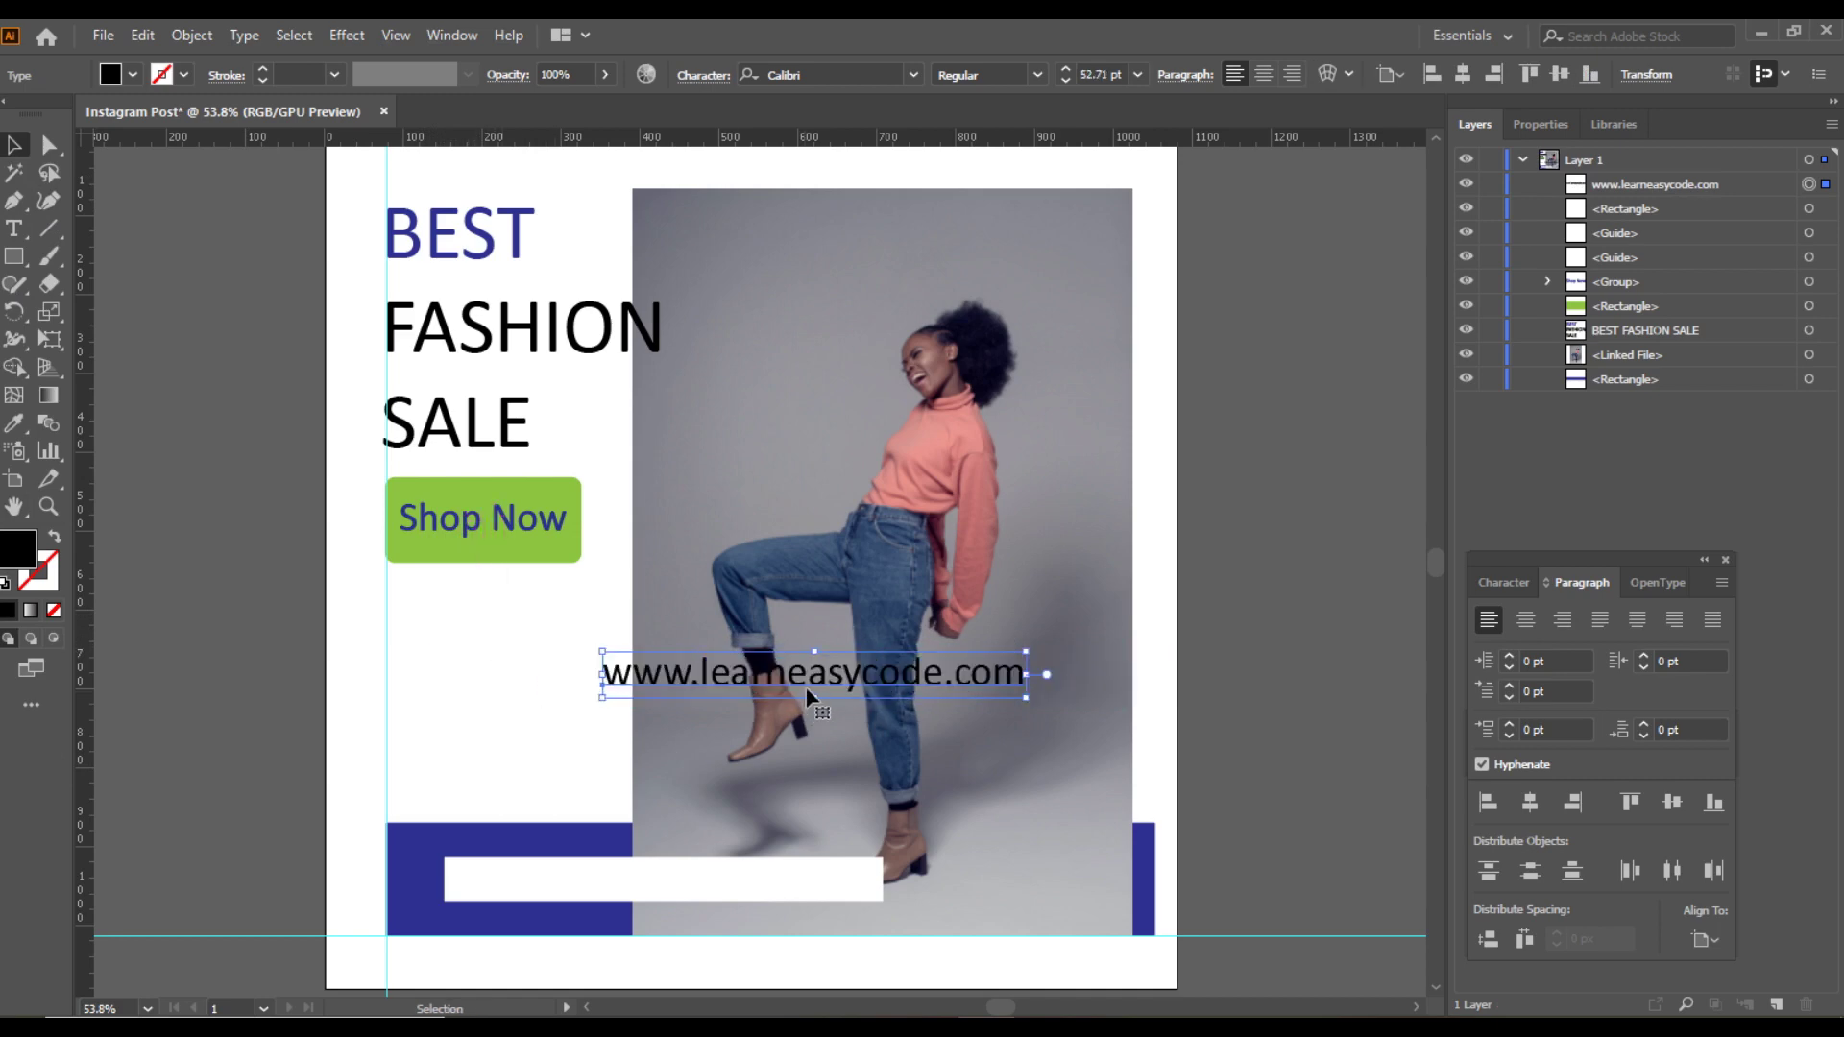
left_click_drag(816, 685, 668, 881)
key("ctrl+plus")
key("ctrl+plus")
key("ctrl+plus")
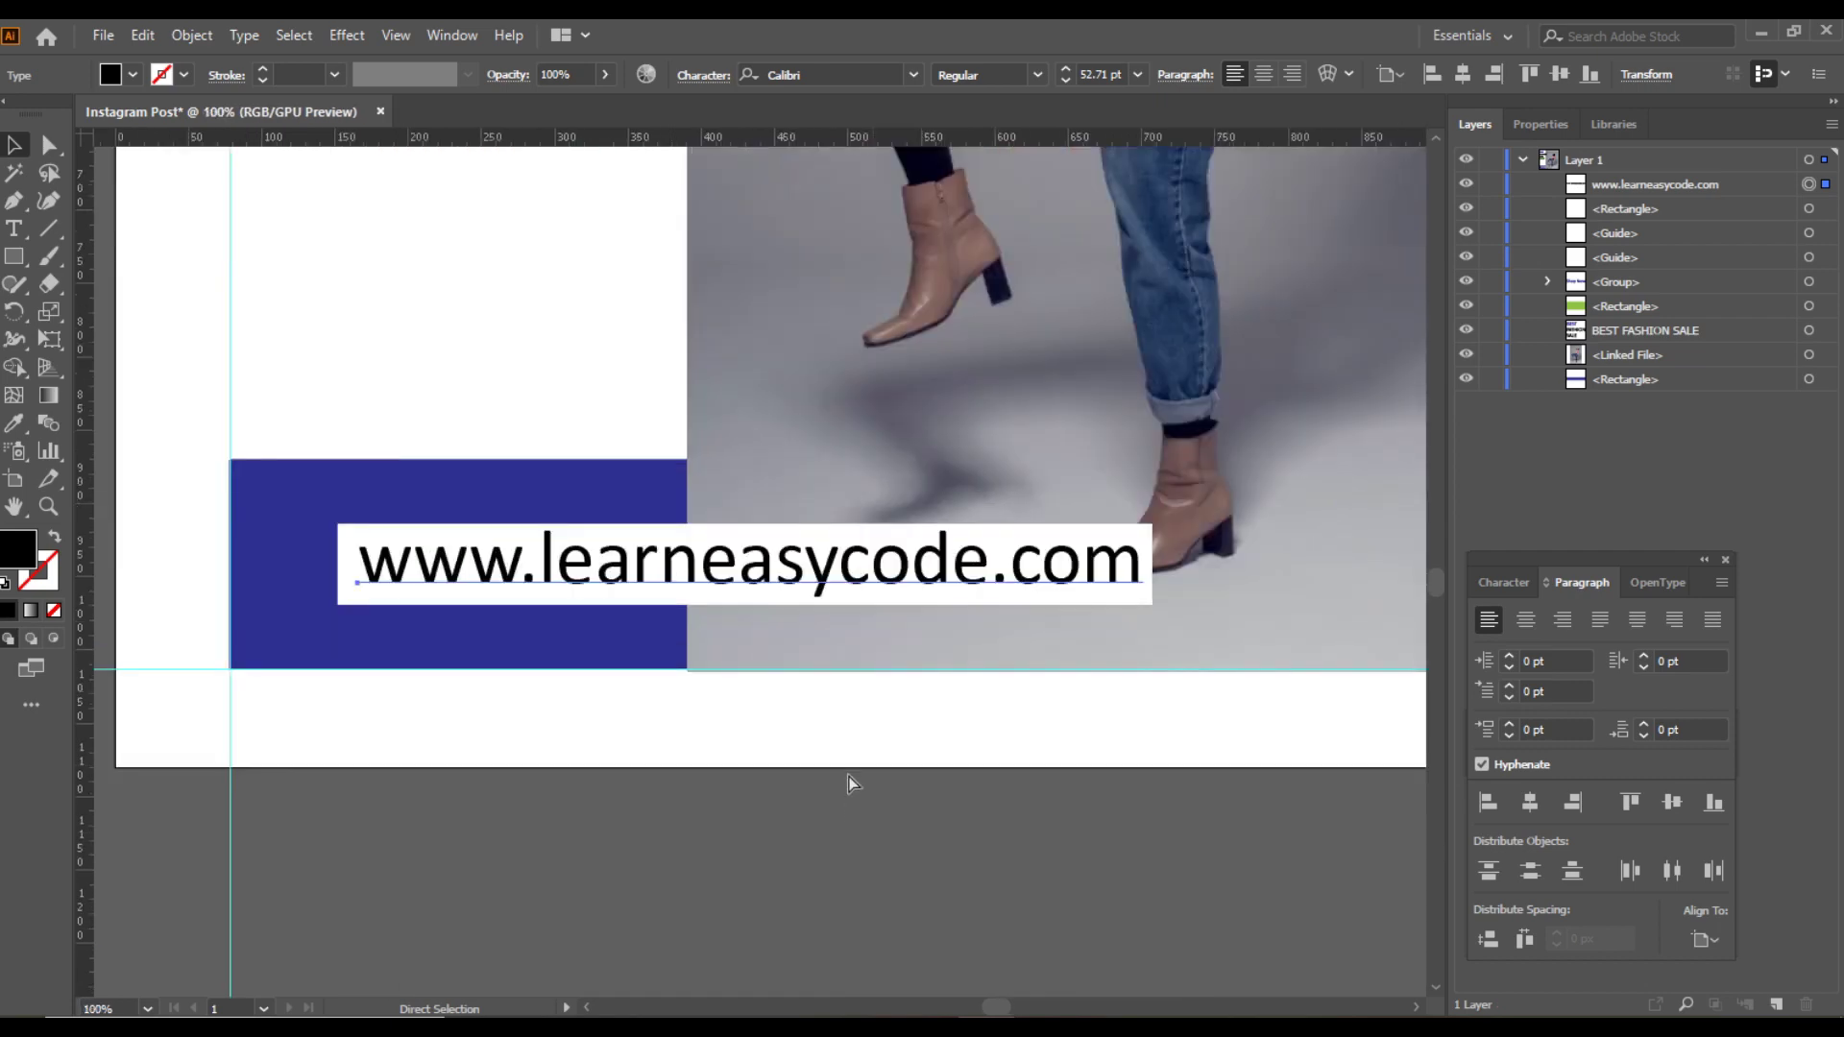
left_click_drag(1341, 499, 1352, 503)
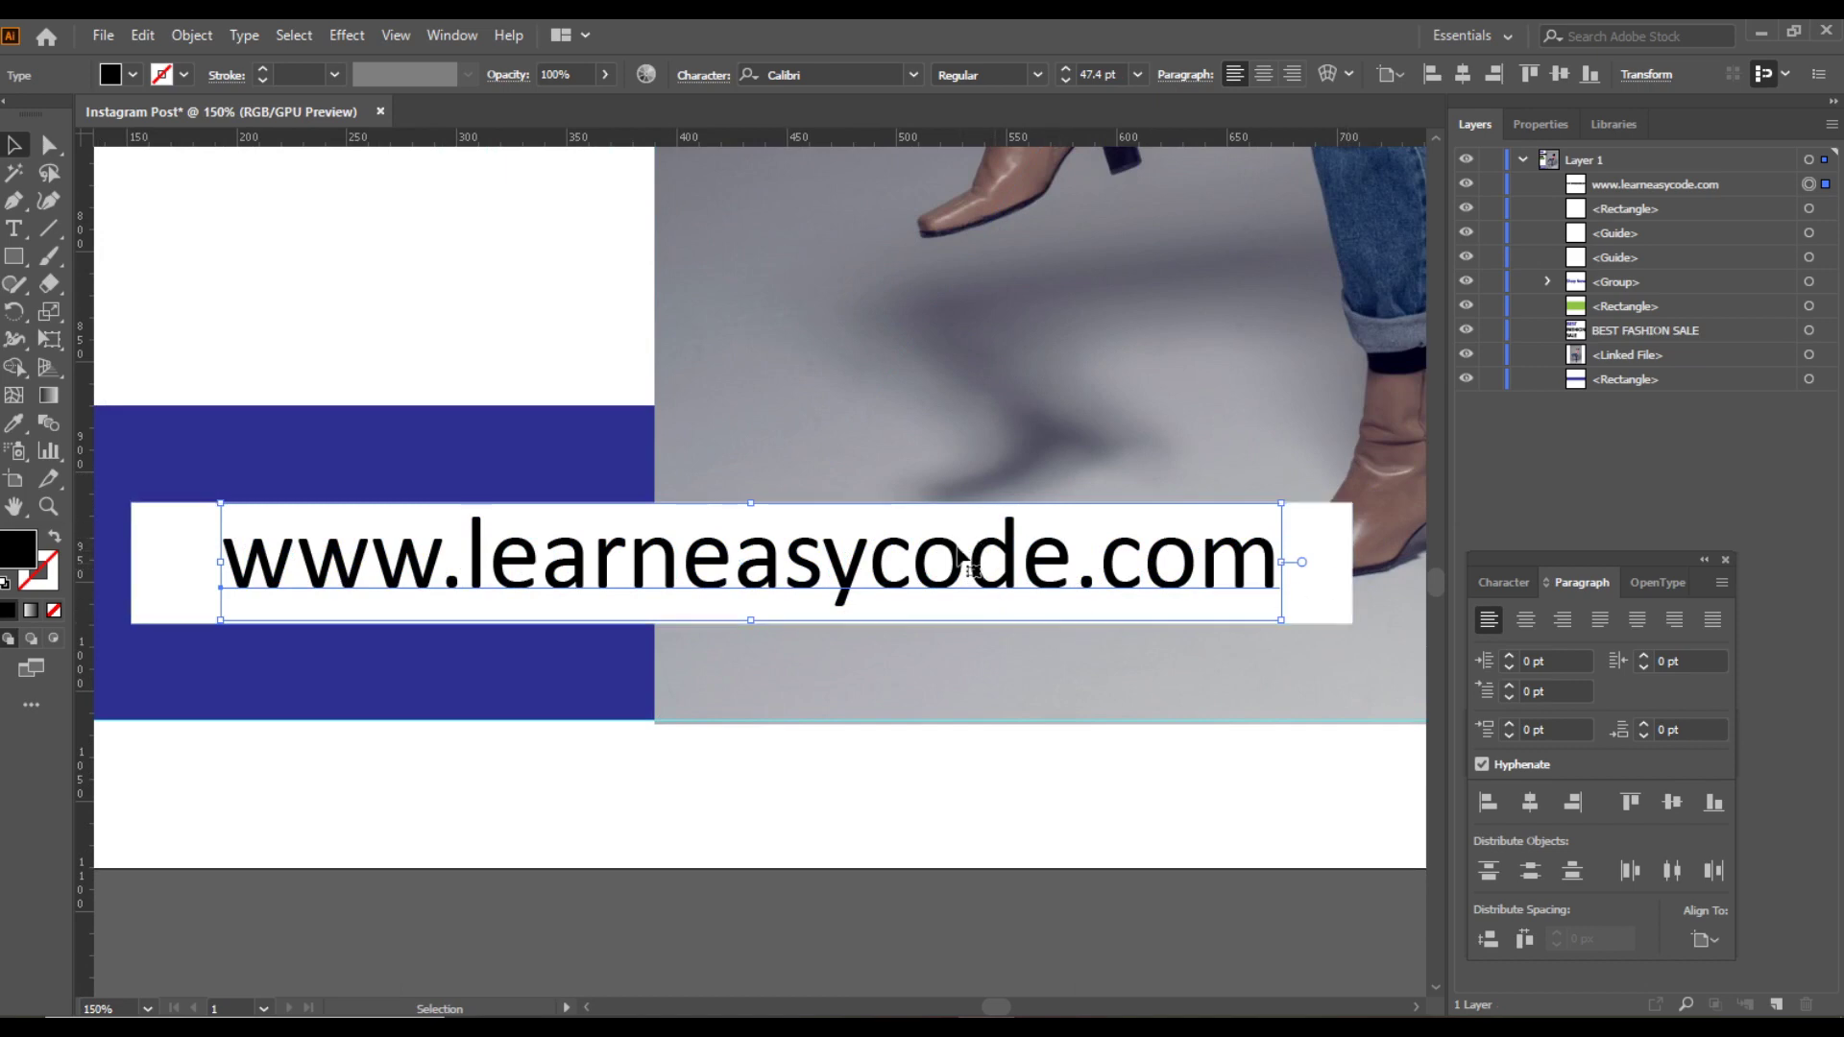
Convert the website text to outlines and center it horizontally on the white rectangle
right_click(815, 580)
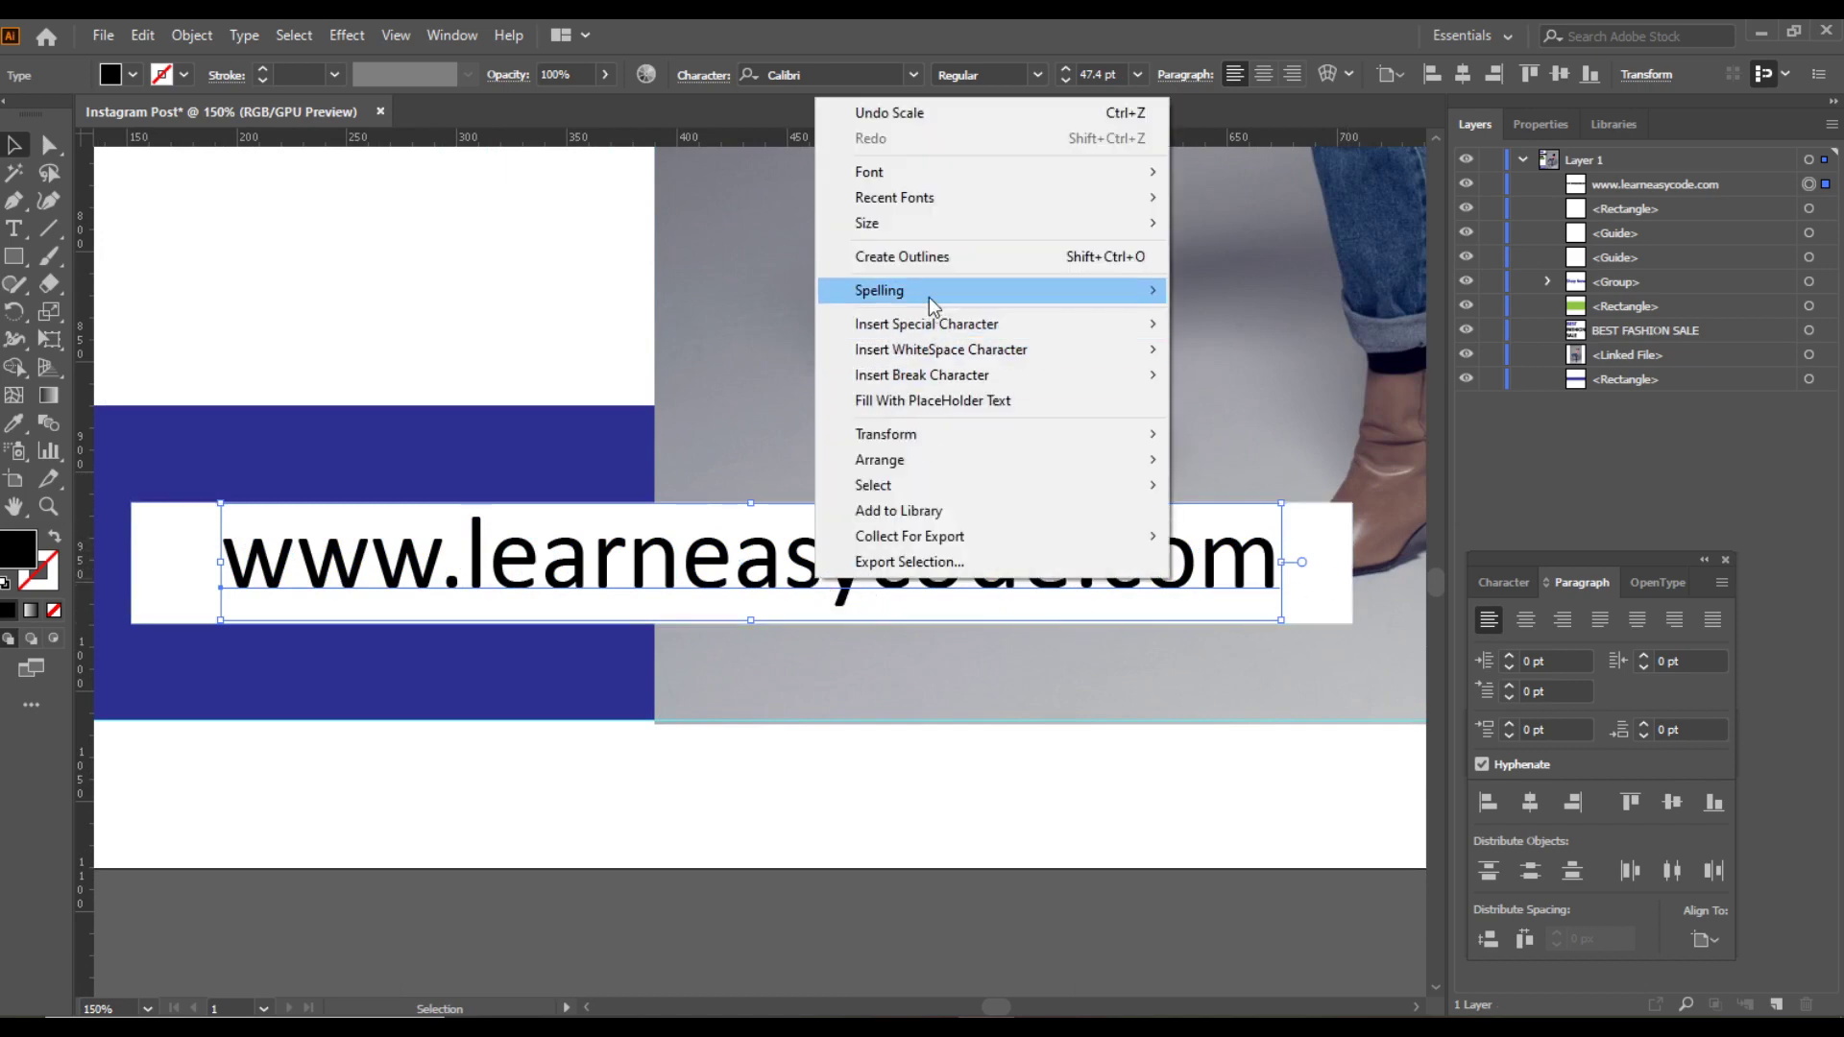
left_click(927, 257)
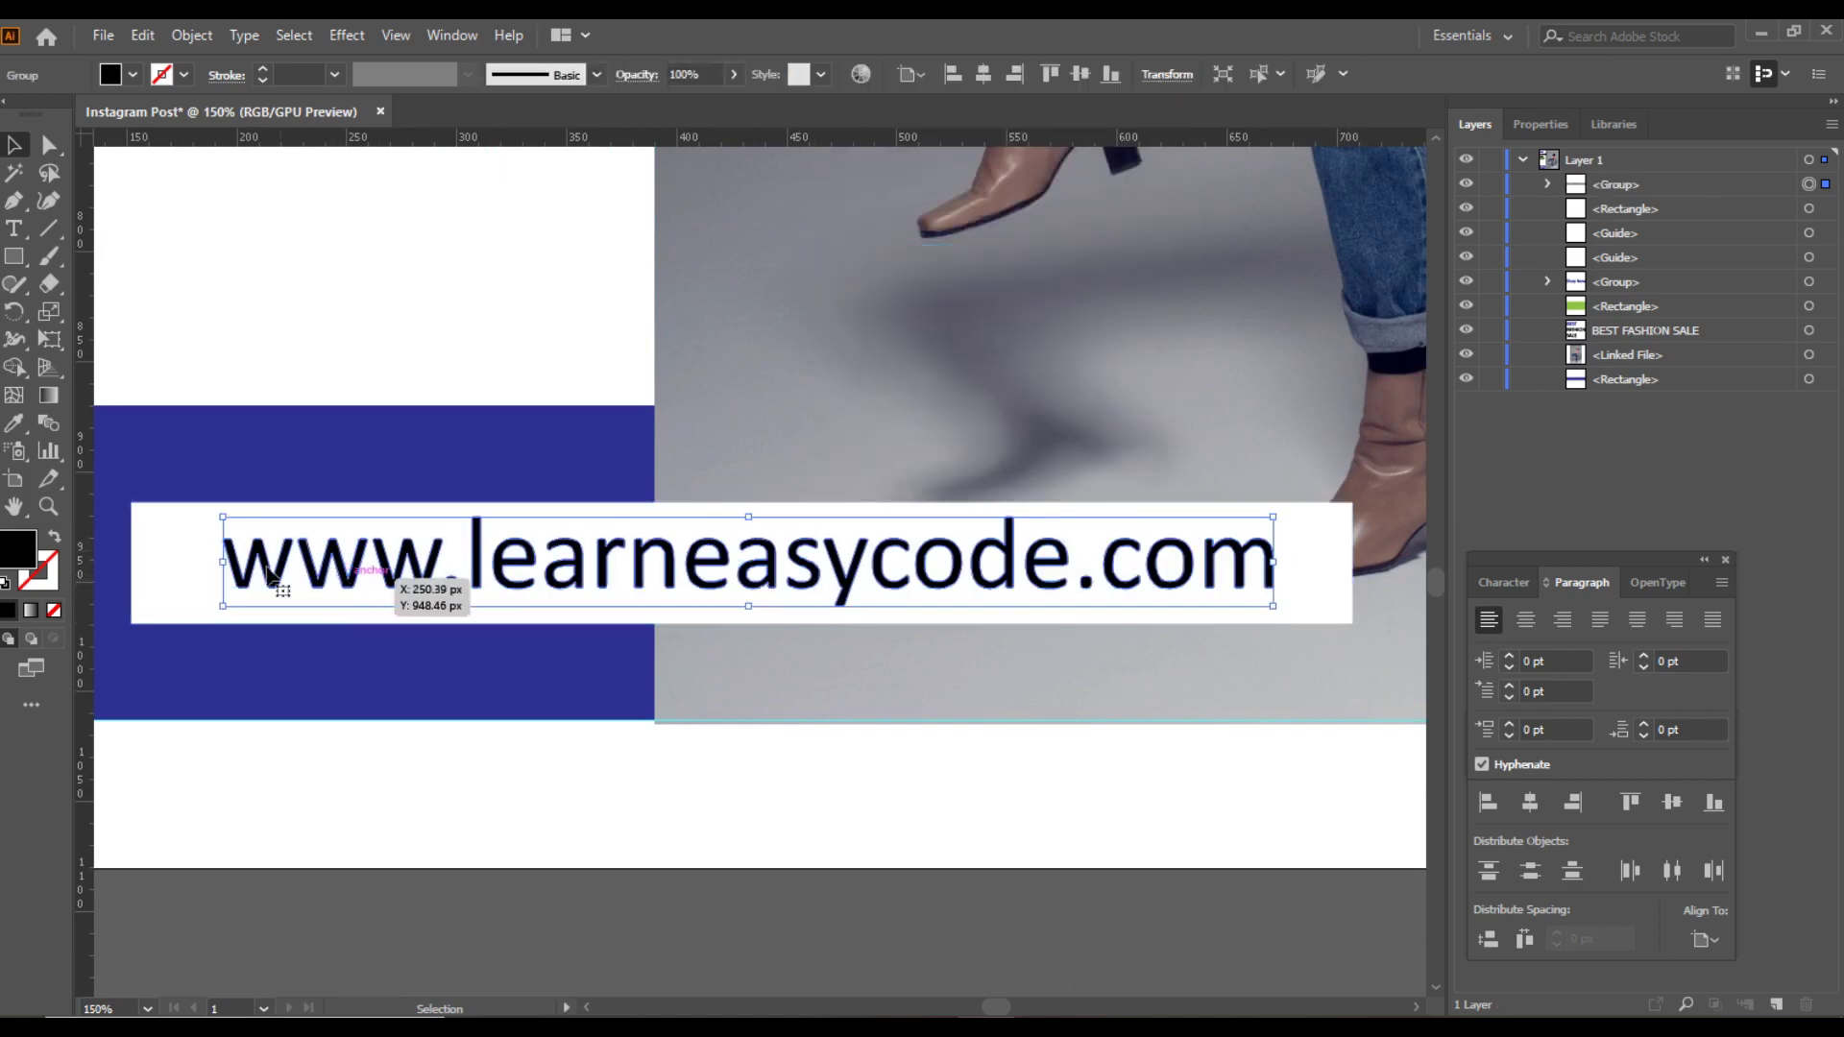
left_click(169, 574, "shift")
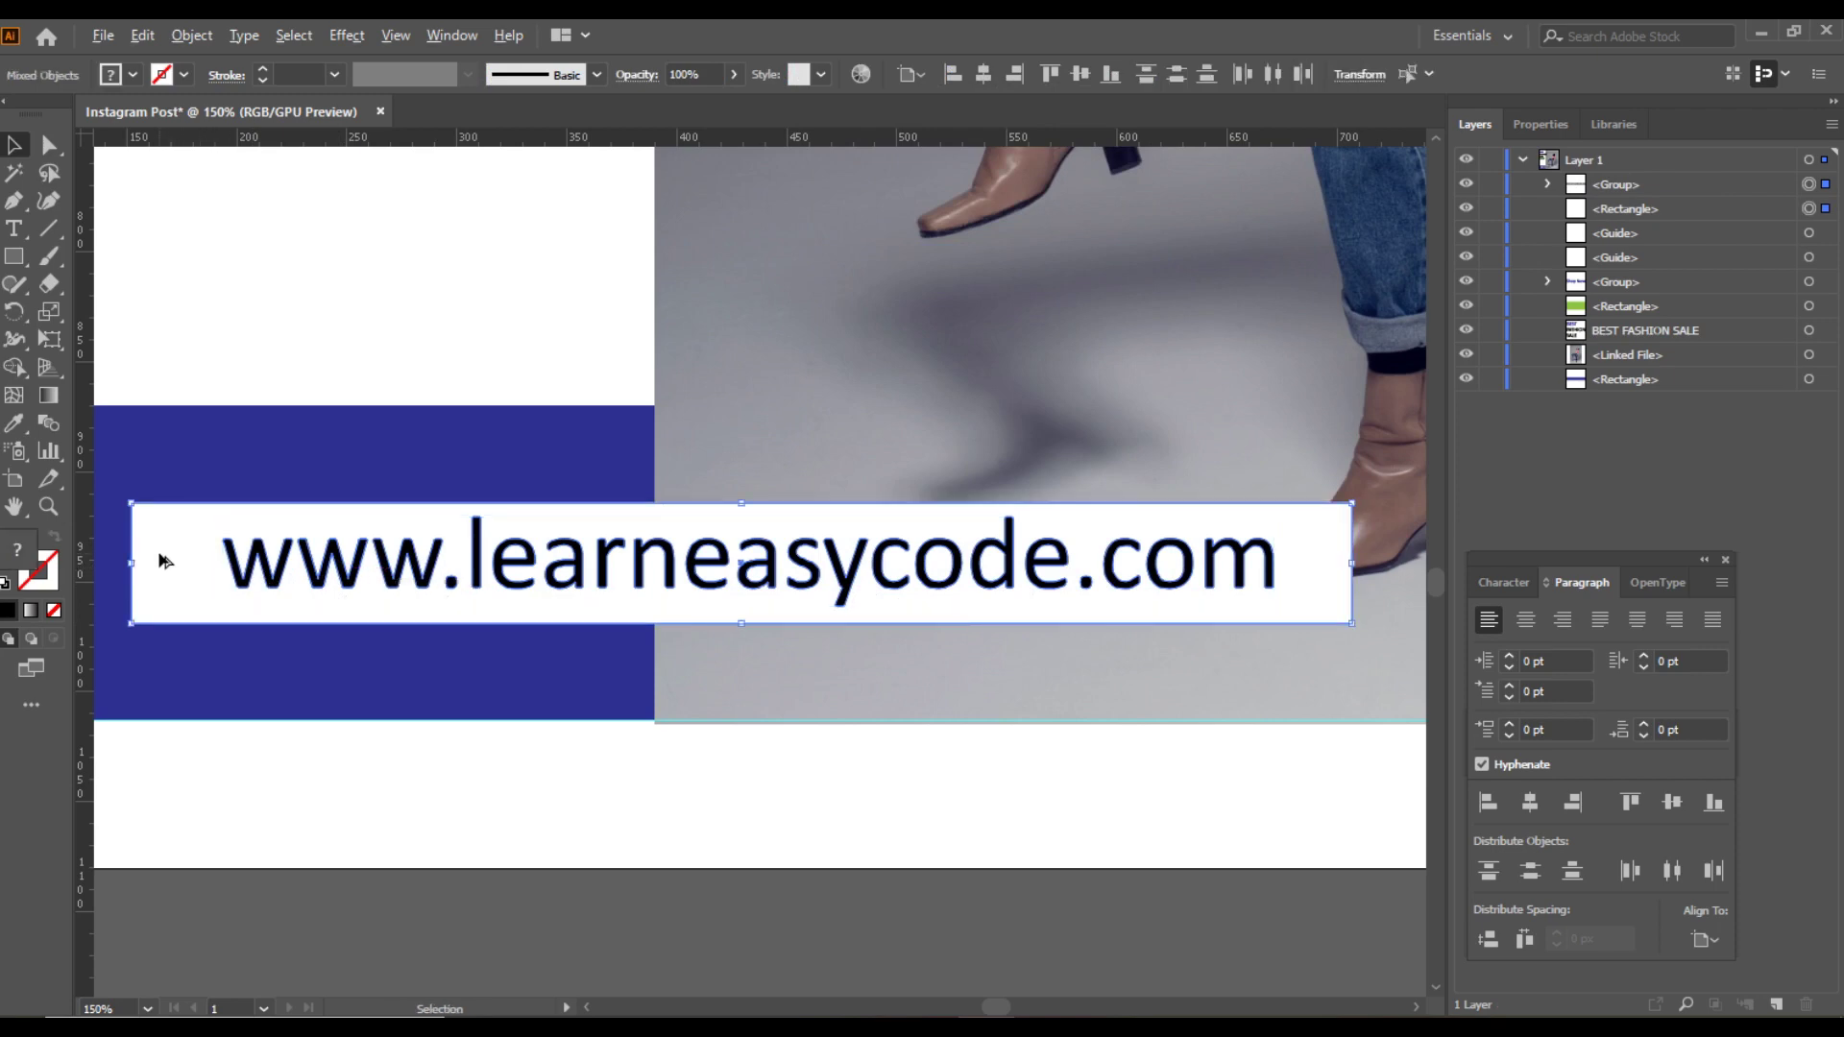
left_click(163, 561)
left_click(983, 76)
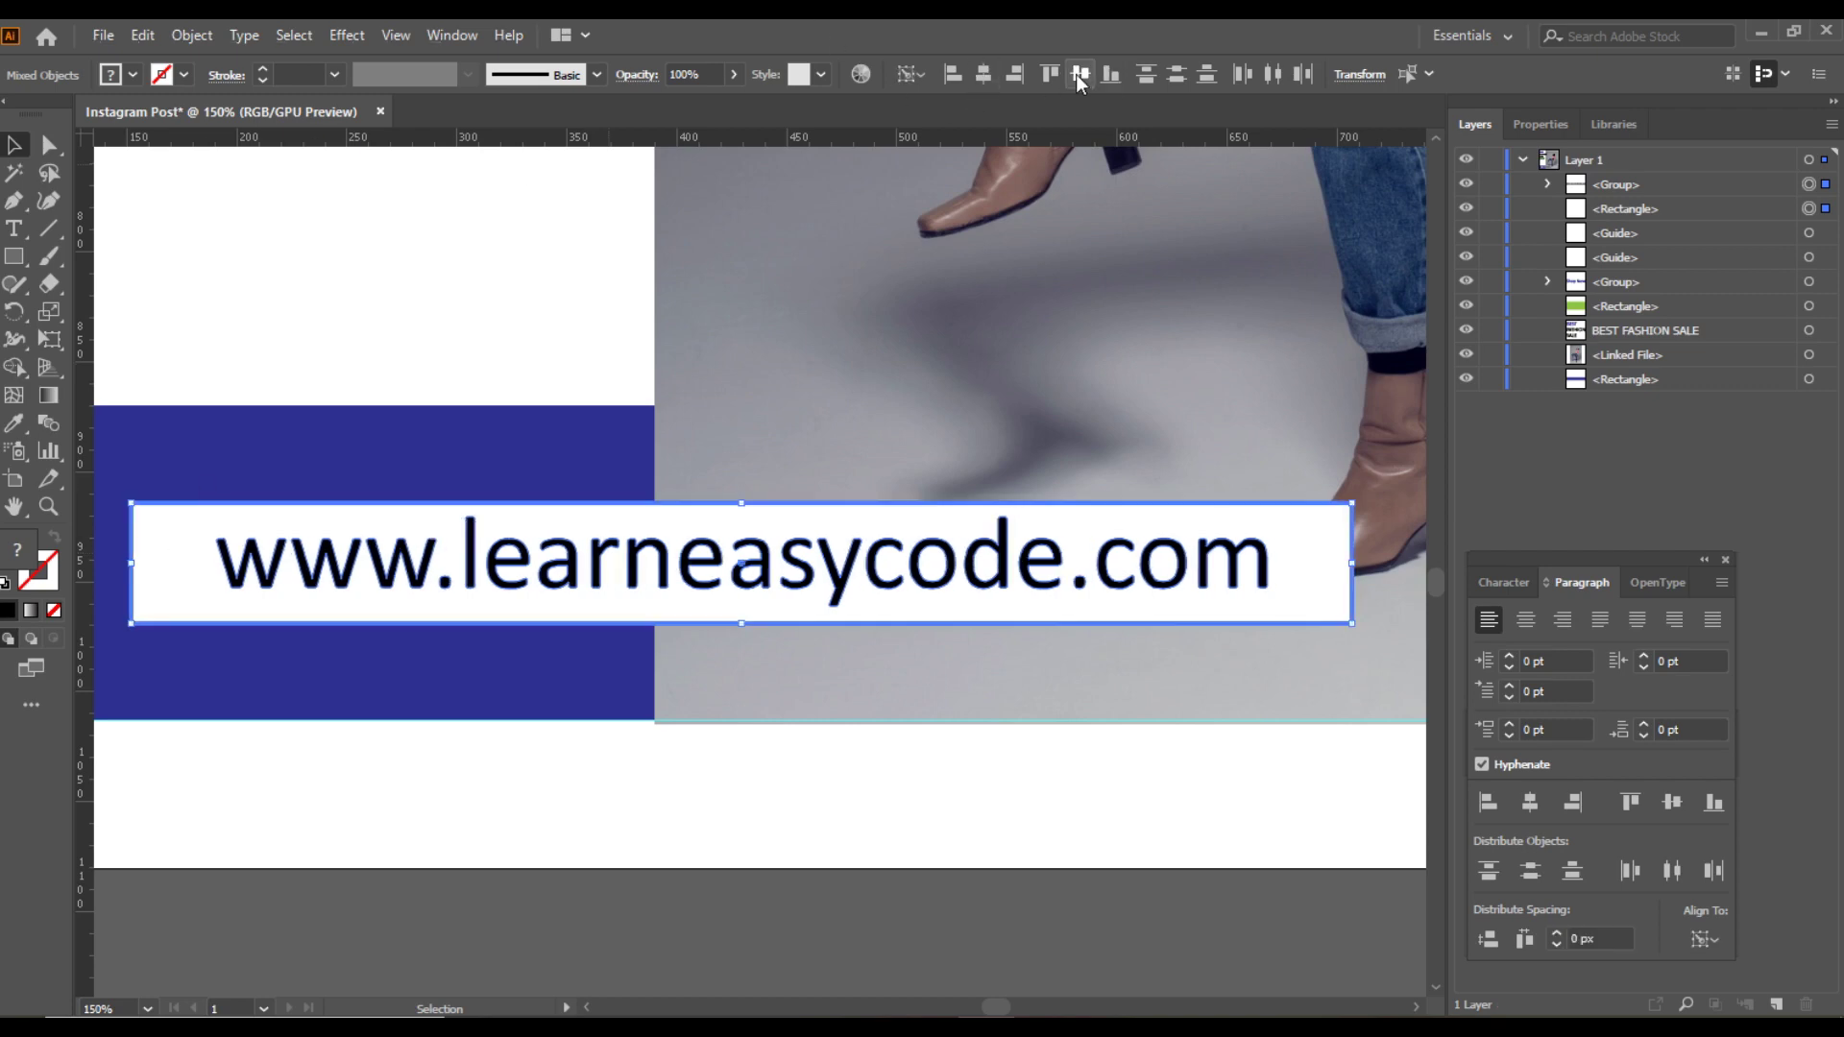
left_click(1037, 801)
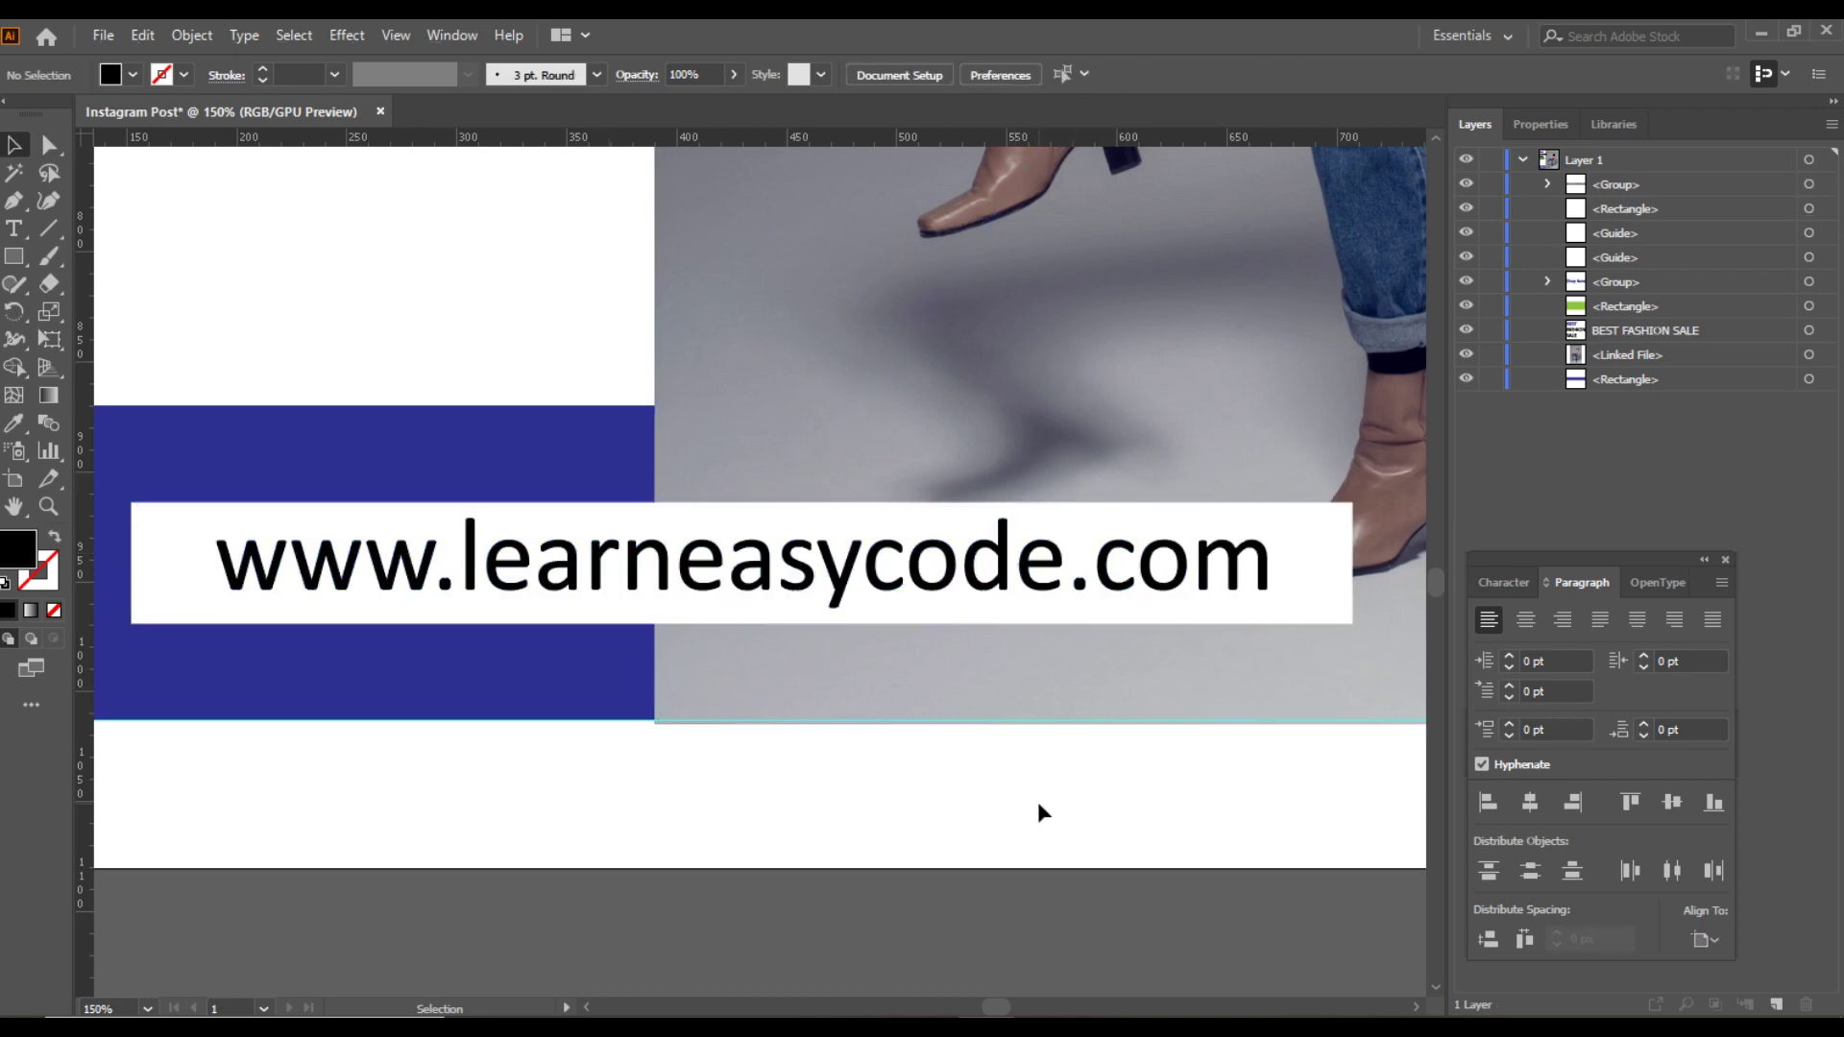
Move the website text and white rectangle together leftward, closer to the dark blue bar's left edge
key("ctrl+0")
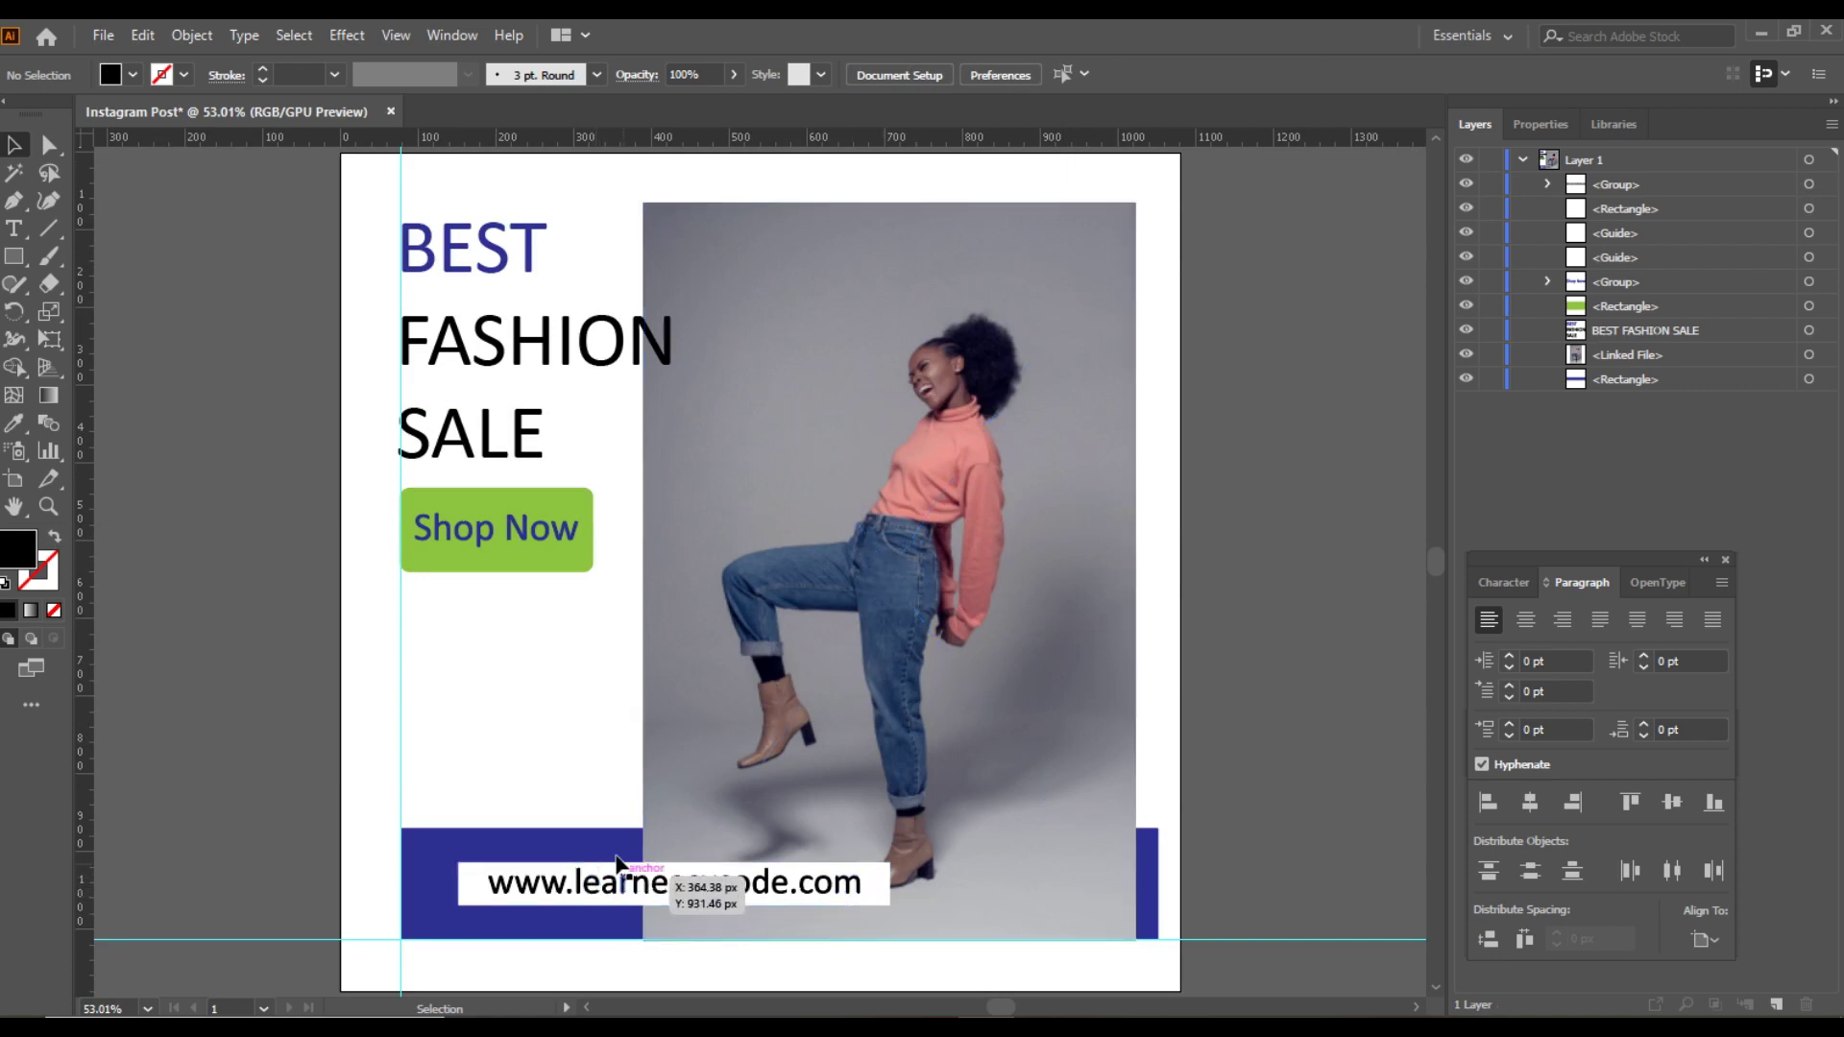
left_click(765, 885)
left_click(473, 893, "shift")
left_click_drag(473, 893, 450, 900)
left_click_drag(850, 884, 823, 886)
left_click(309, 722)
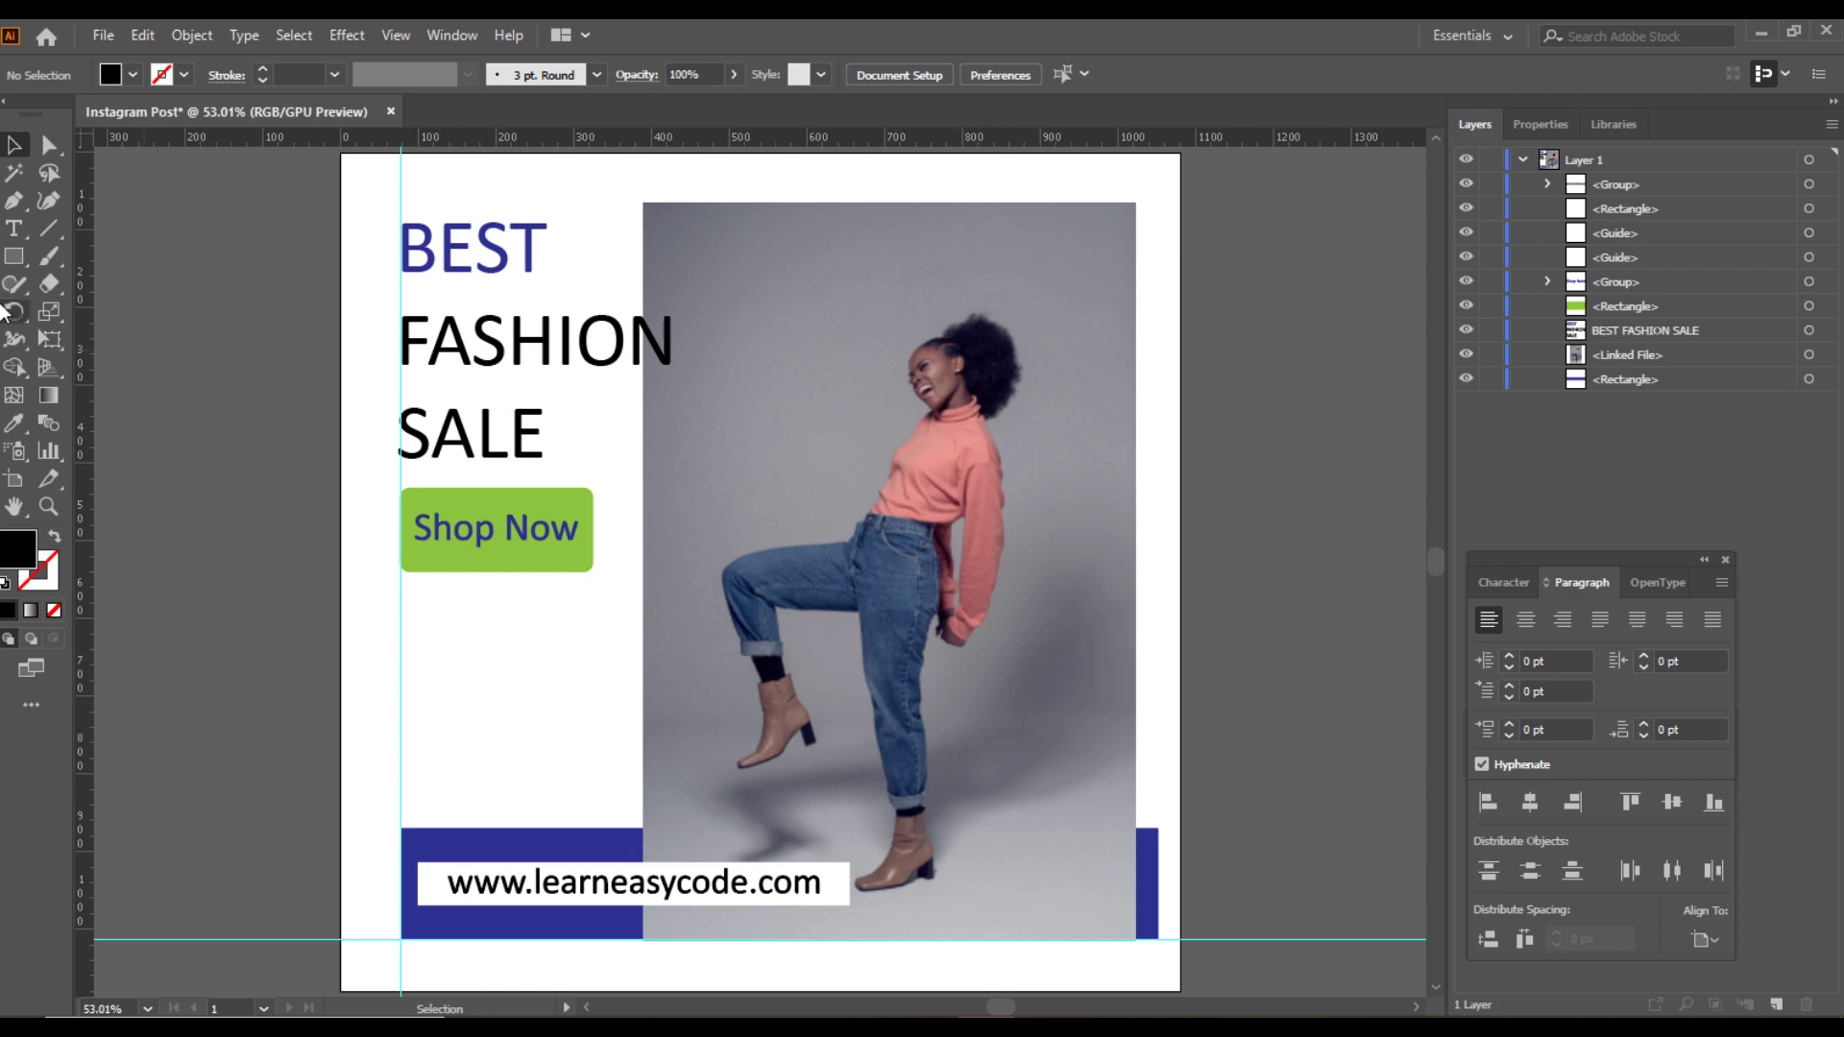
Draw a rectangle over the photo's lower right corner, reaching the artboard edge, and fill it green (R=140 G=198 B=63)
left_click(14, 259)
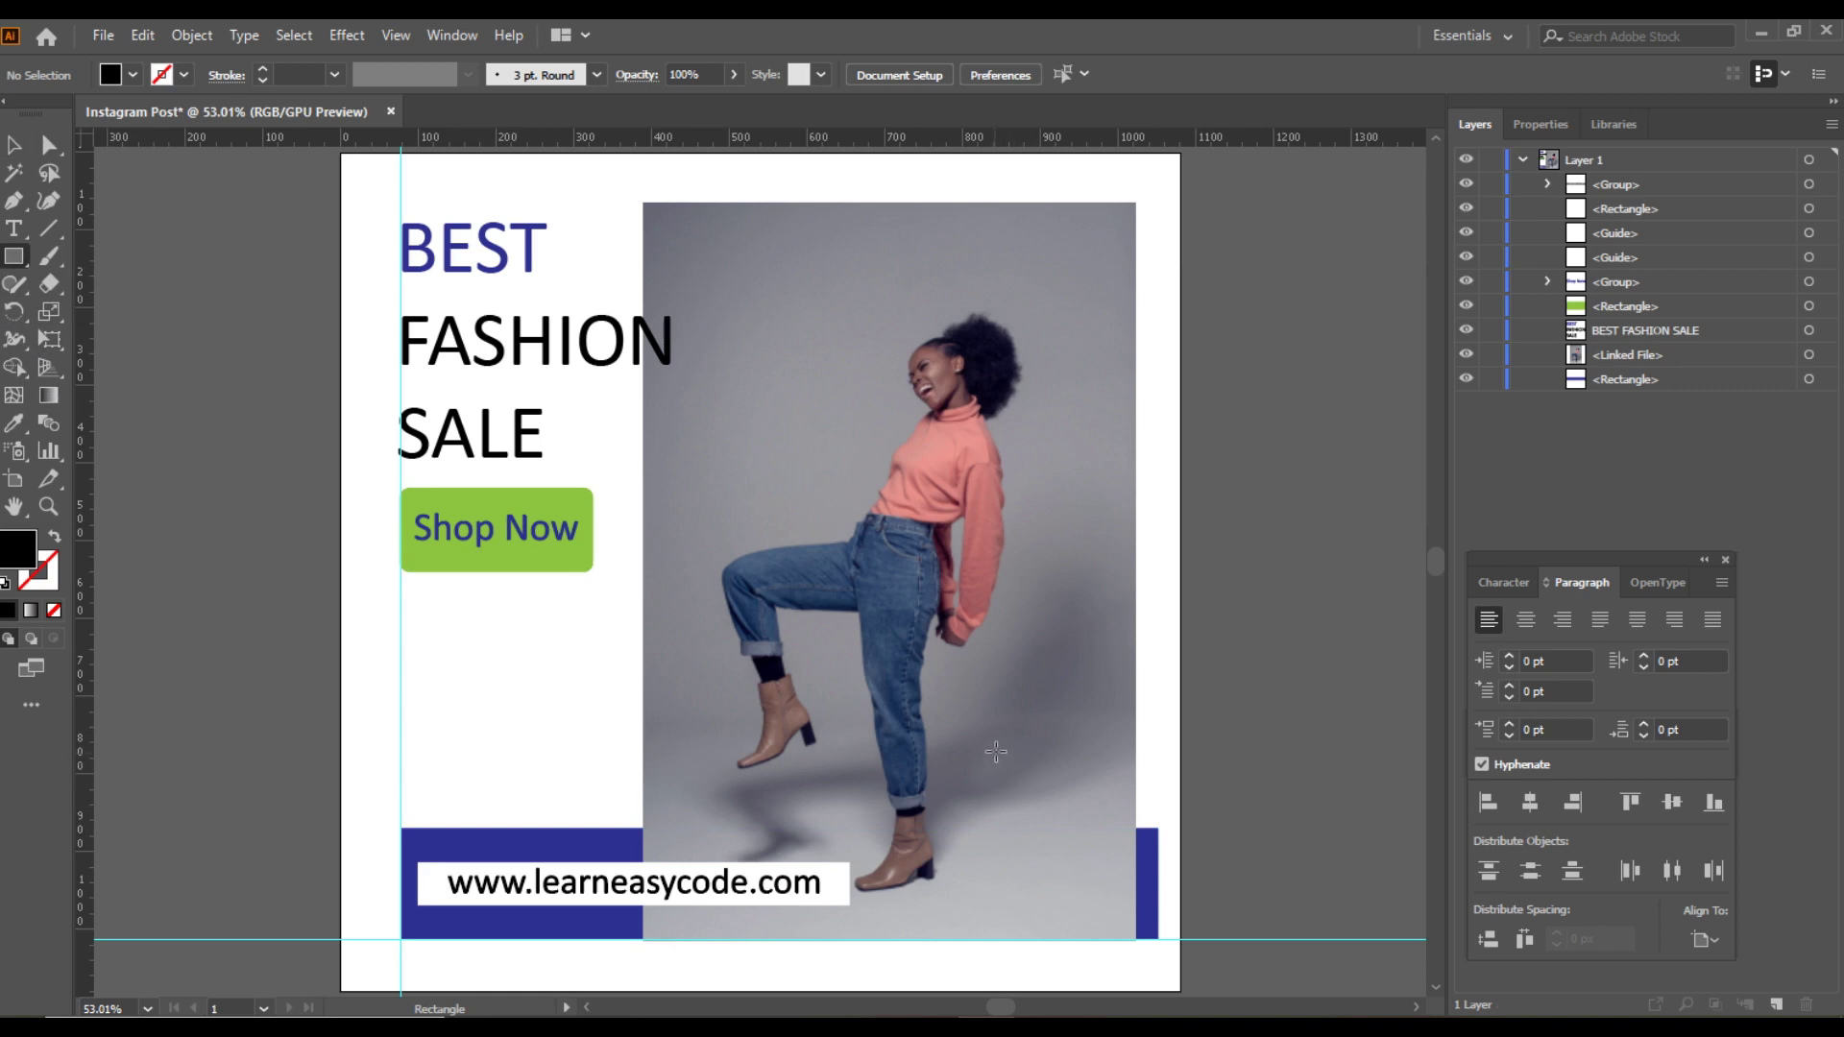
left_click_drag(1006, 766, 1180, 892)
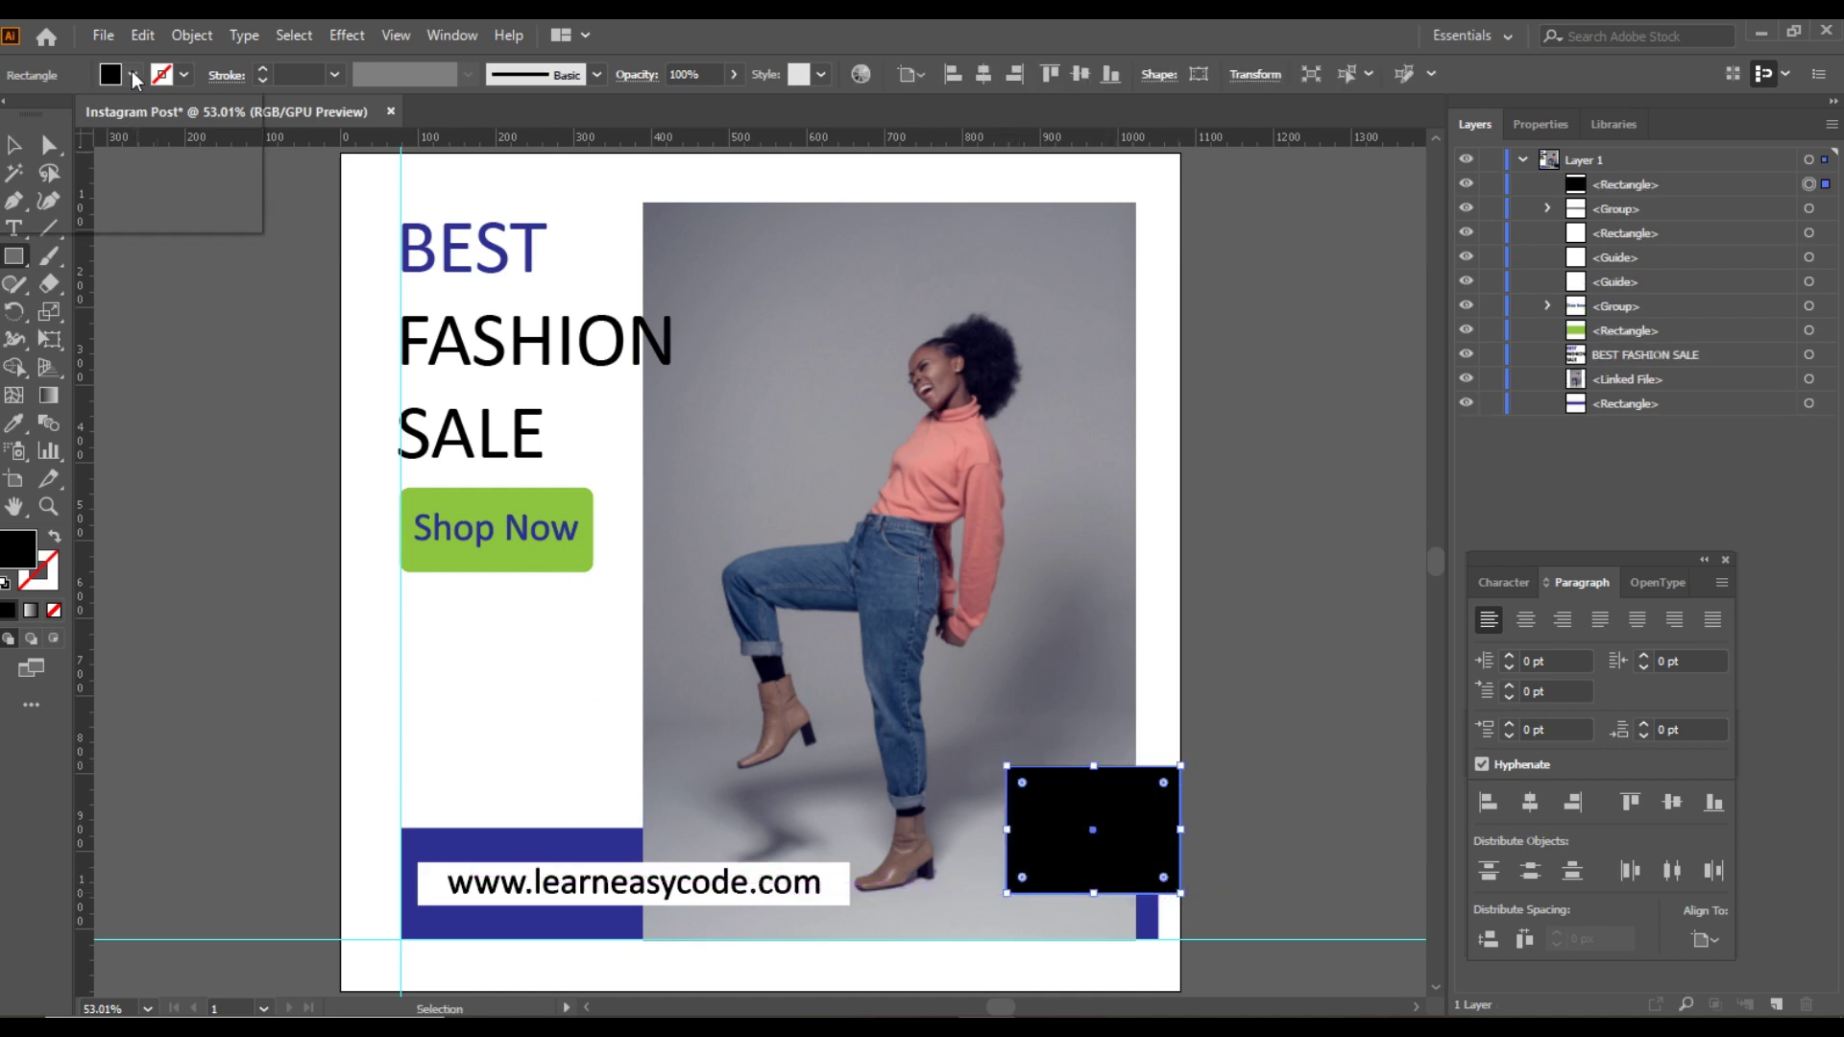
left_click(132, 75)
left_click(55, 132)
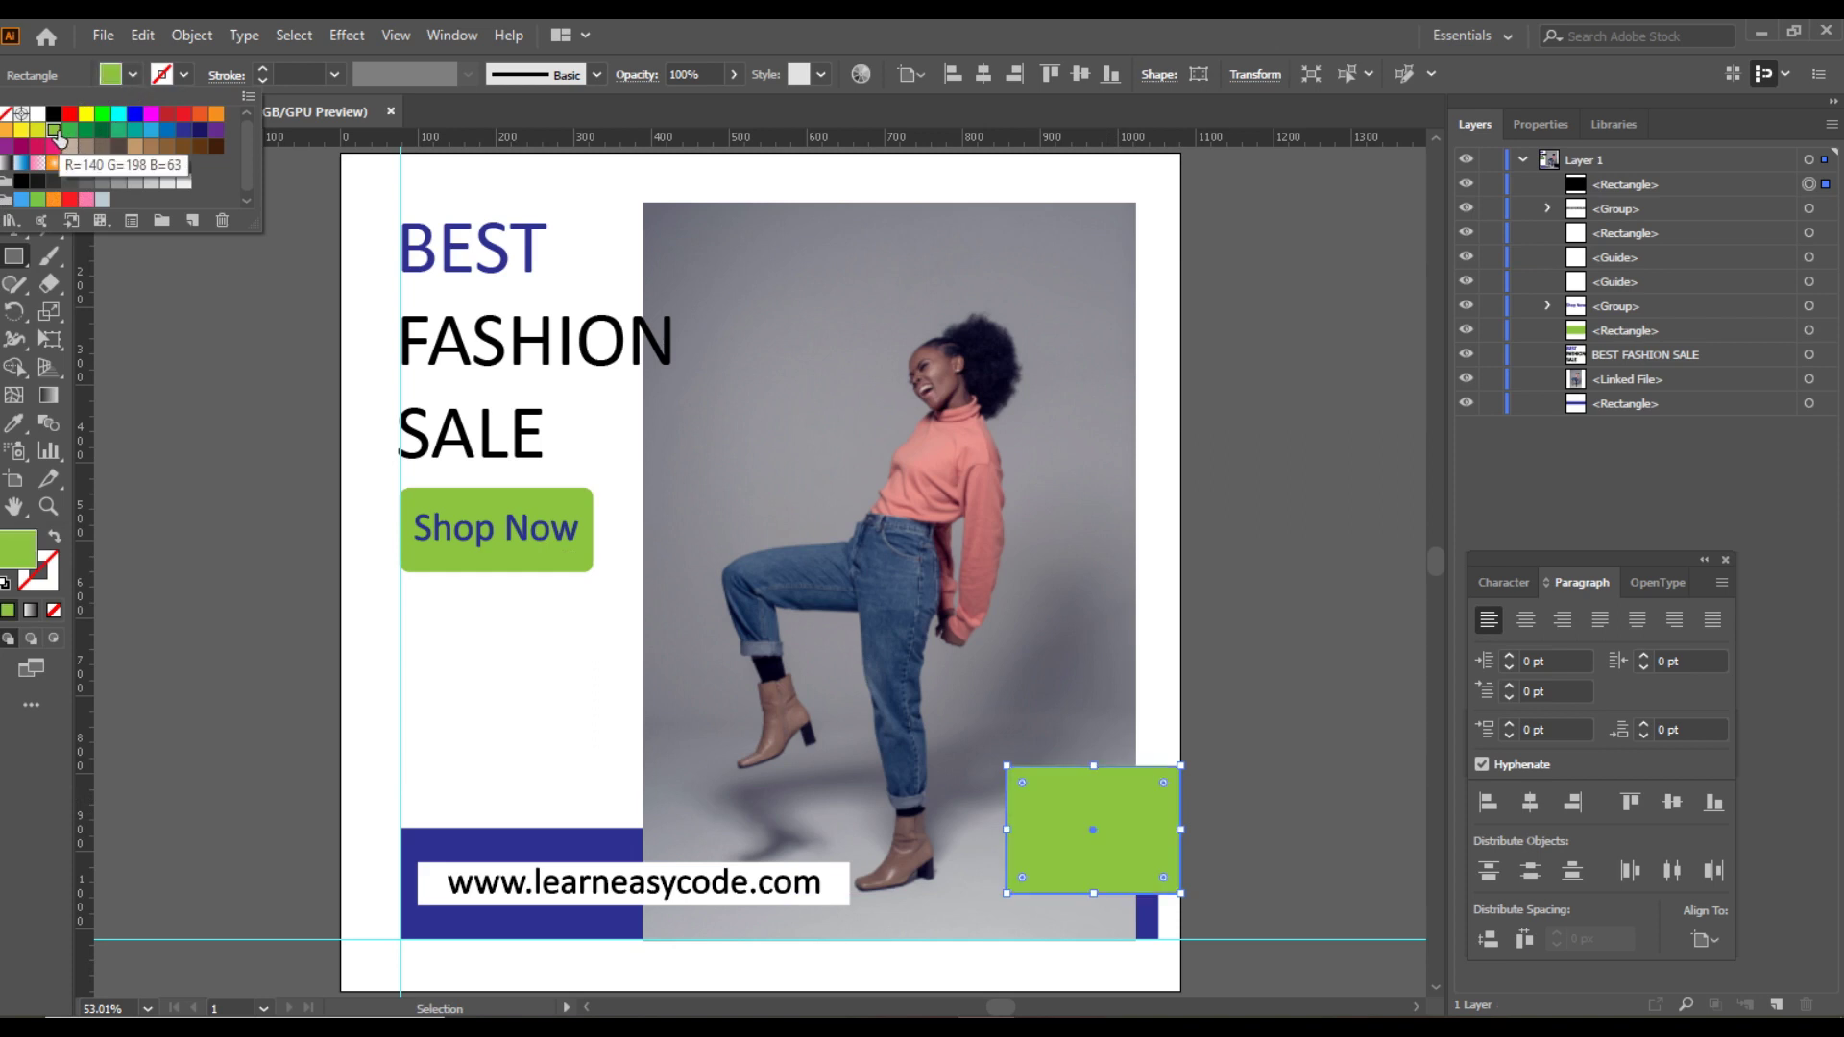
left_click(979, 26)
left_click(14, 145)
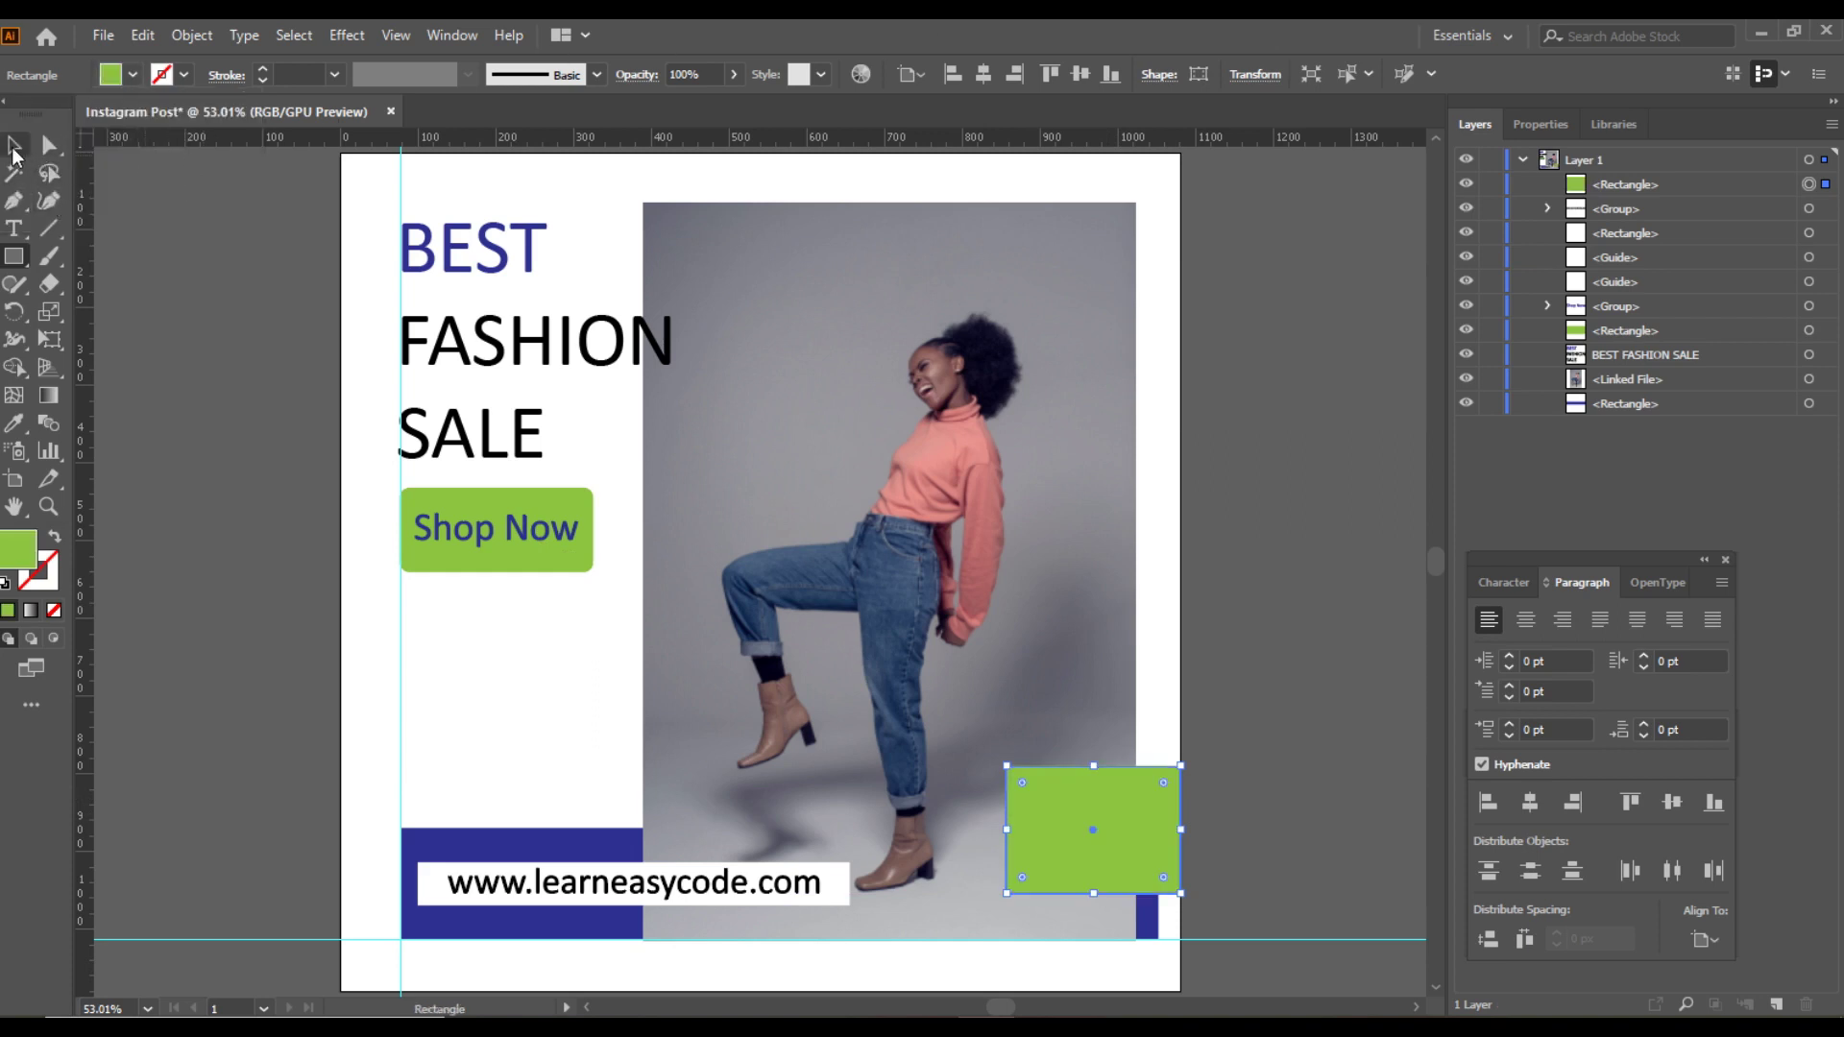
left_click(218, 441)
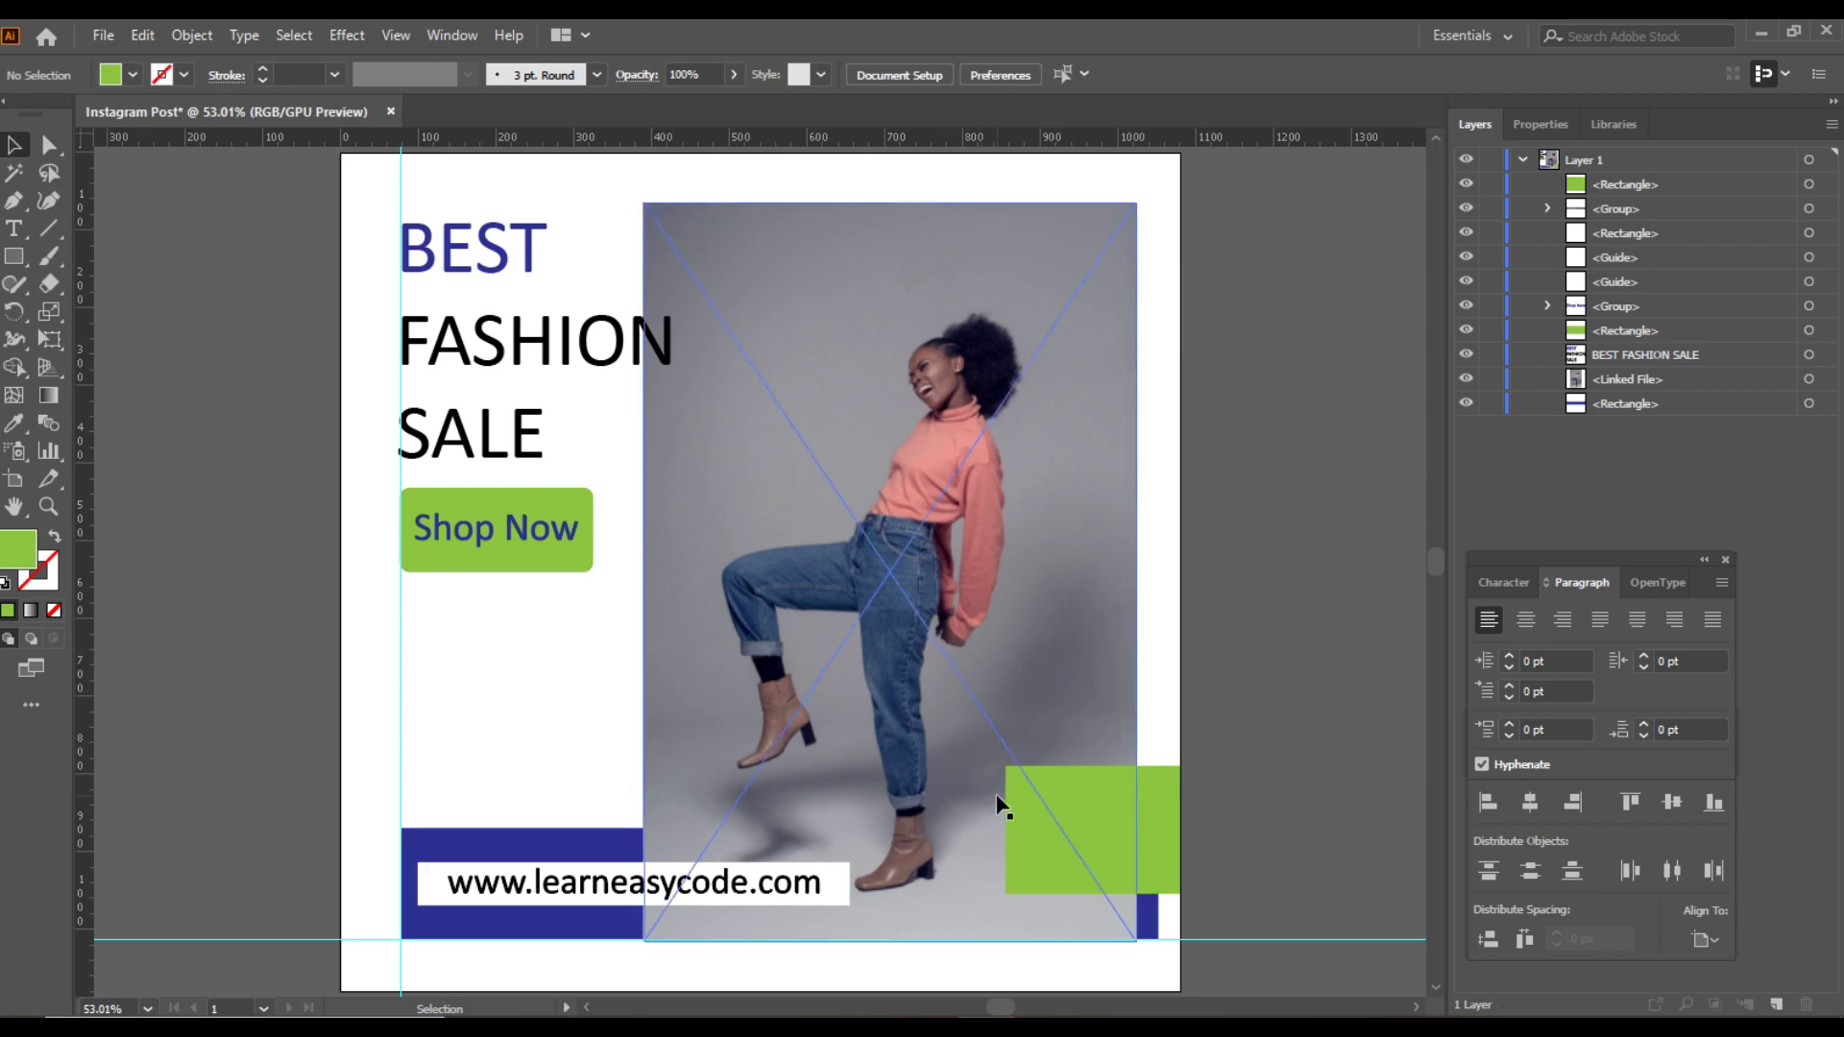
Add point text reading 40% and Discount on two lines in the blank area below the Shop Now button
left_click(15, 229)
left_click(442, 675)
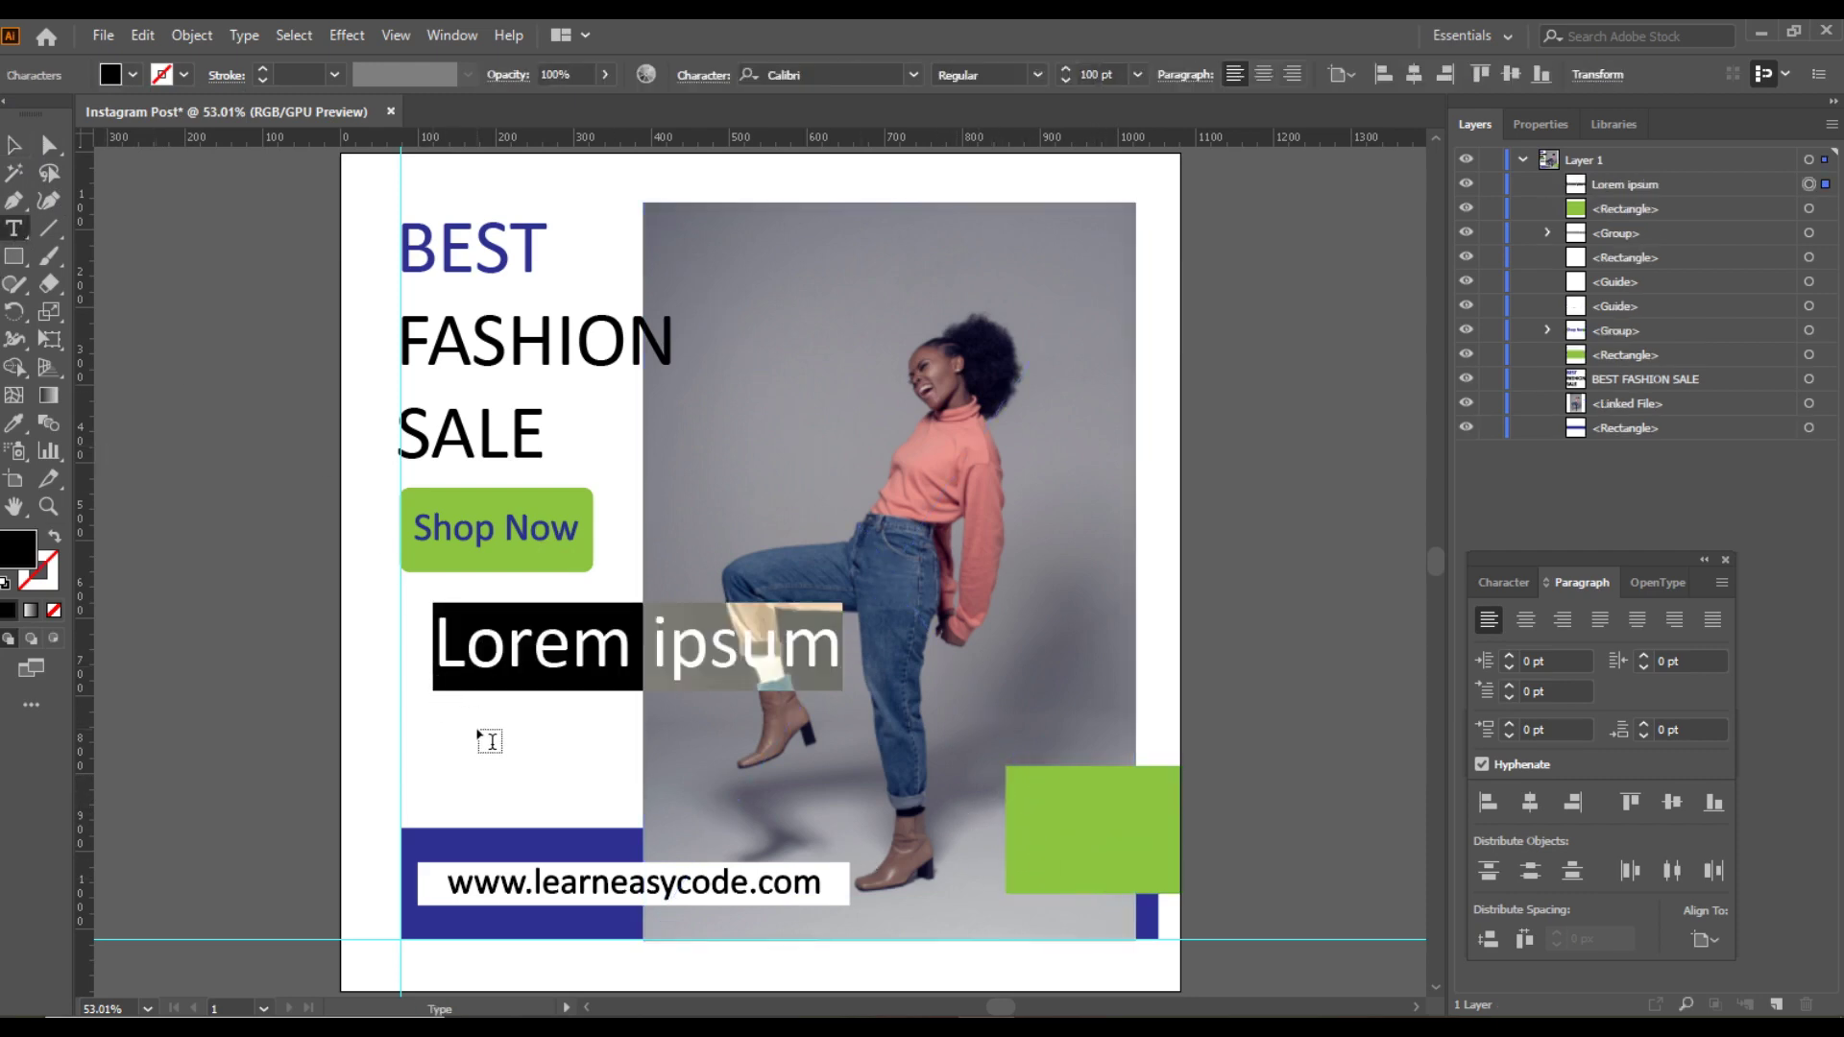
type("40%")
key("Return")
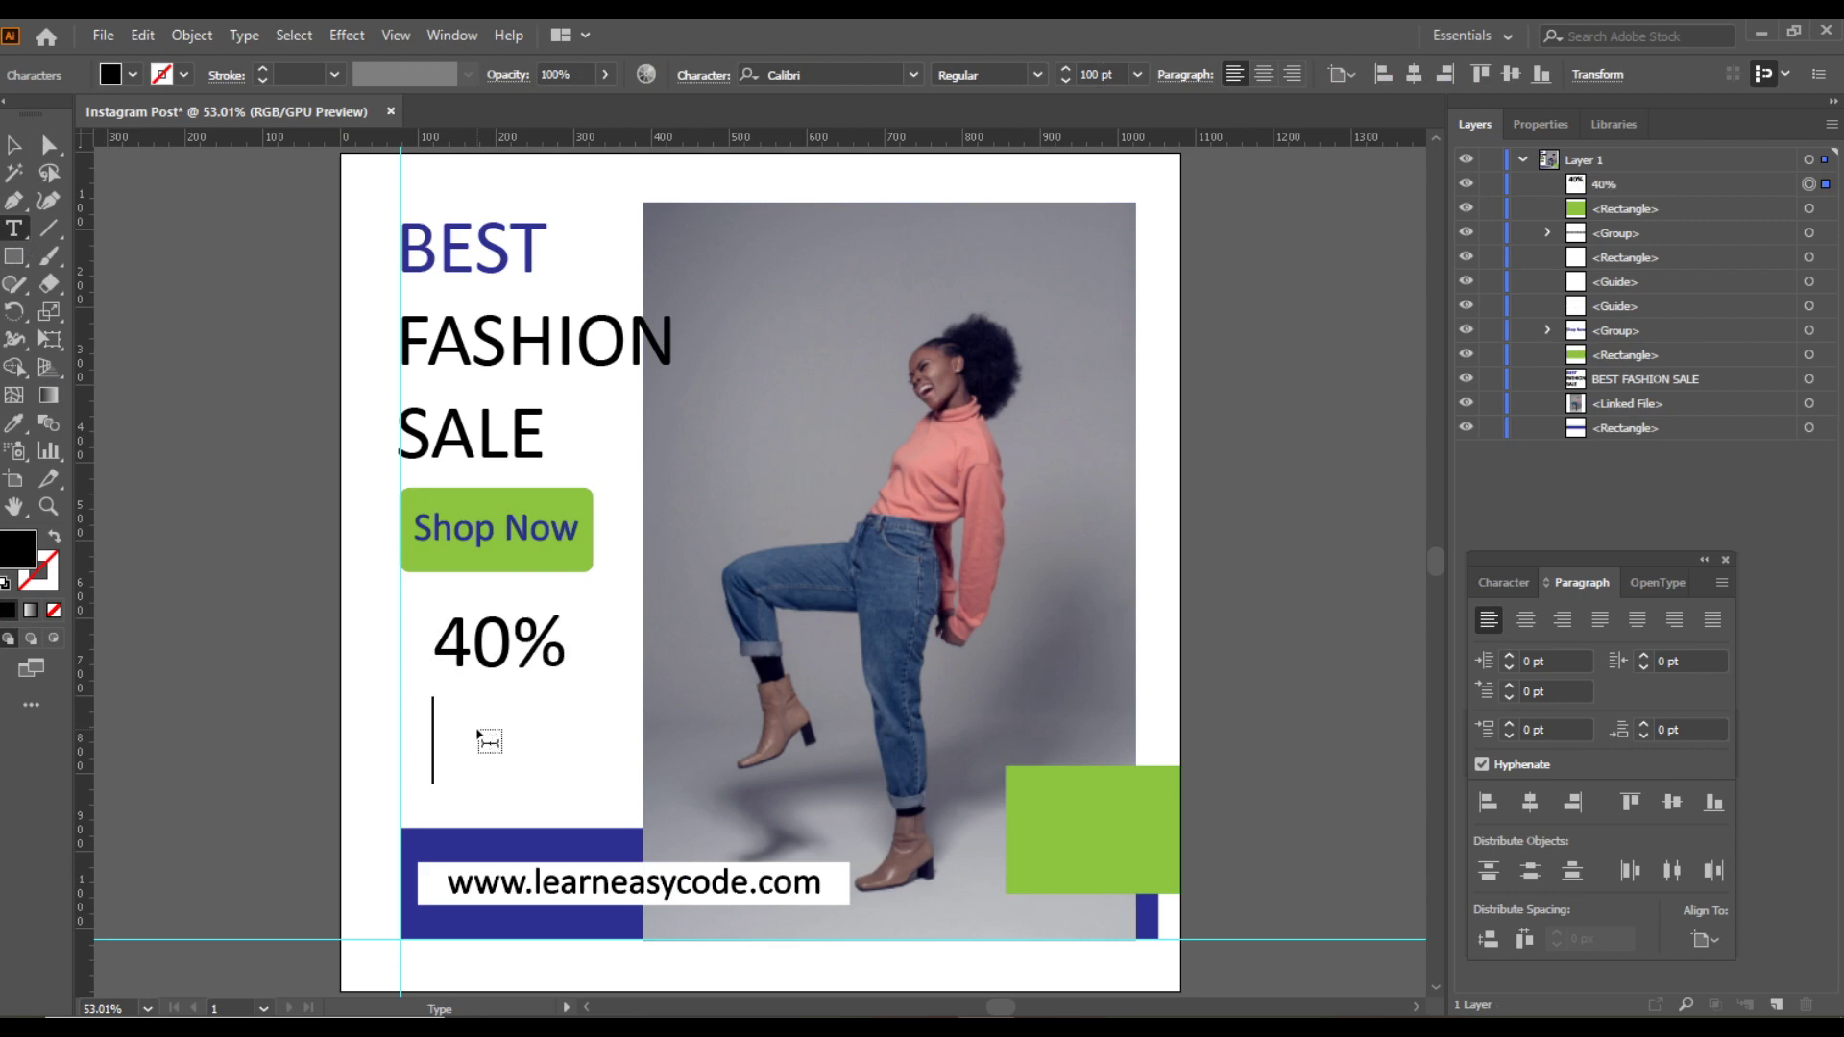
type("Discount")
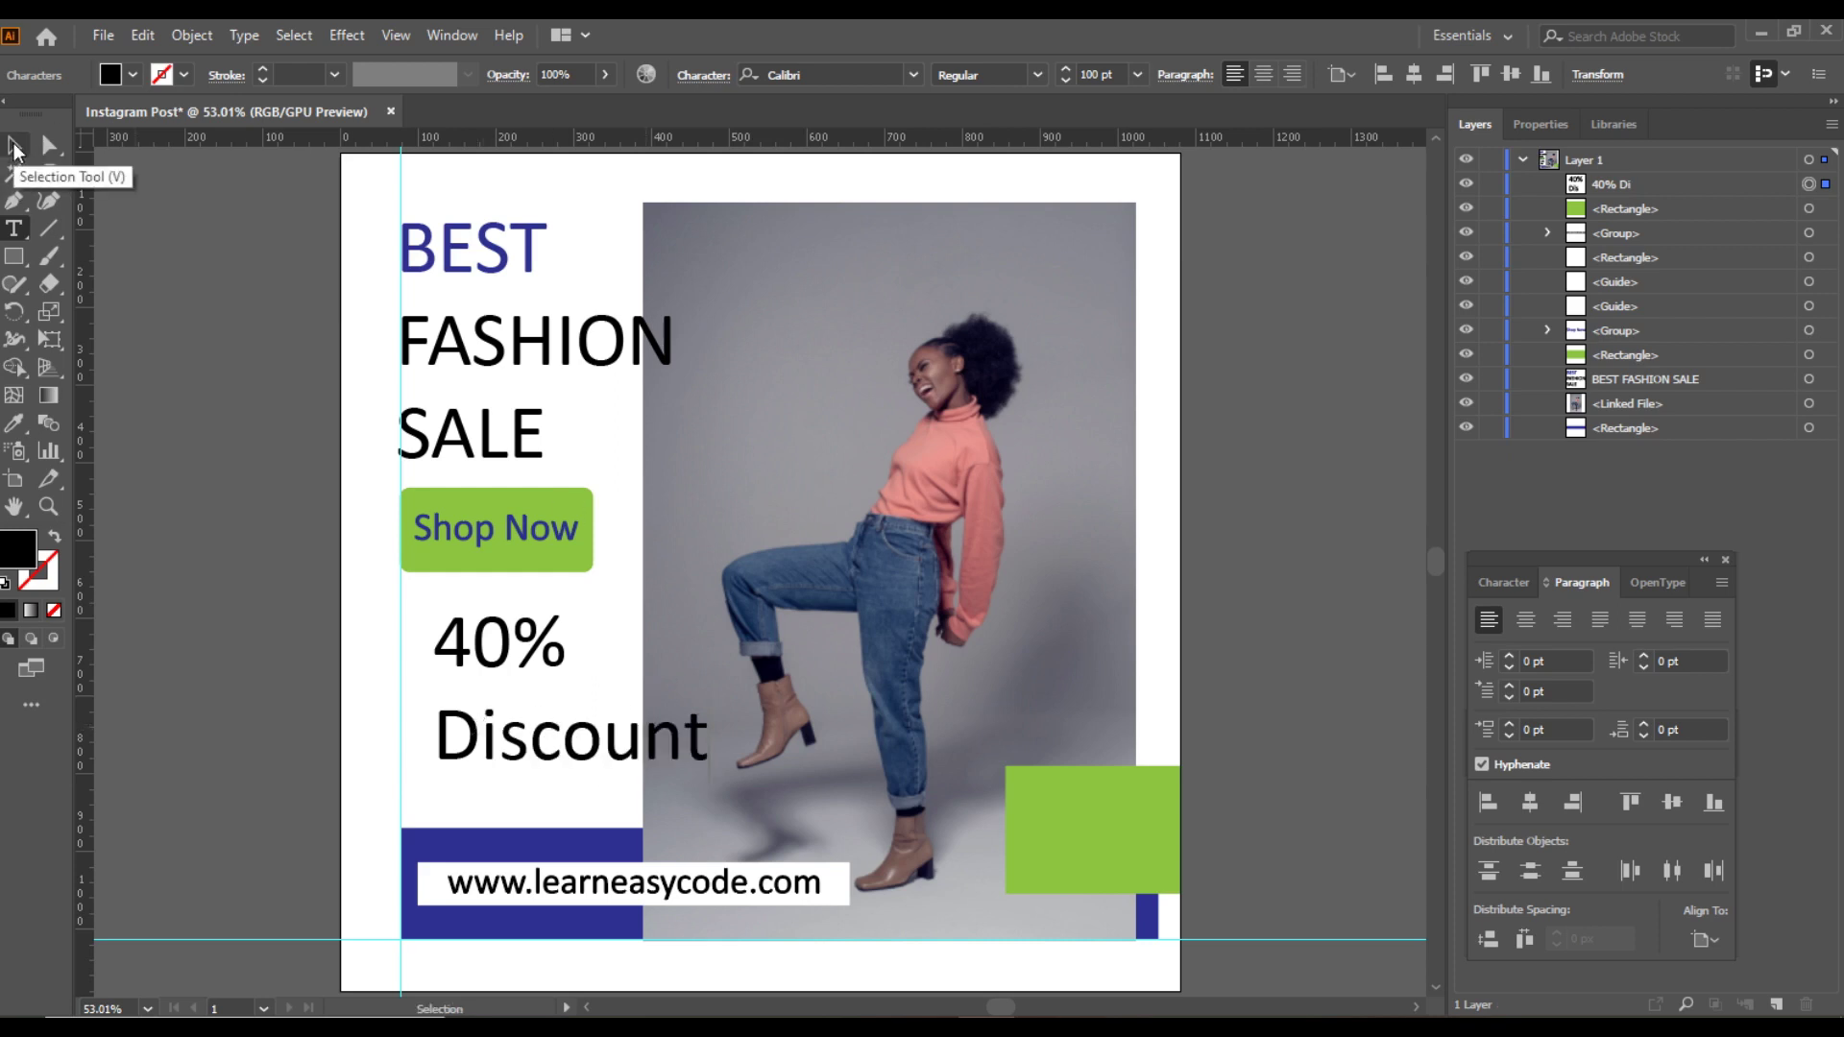
Enlarge only the 40% line of the discount text until it is nearly as wide as the word Discount
left_click(15, 145)
double_click(563, 654)
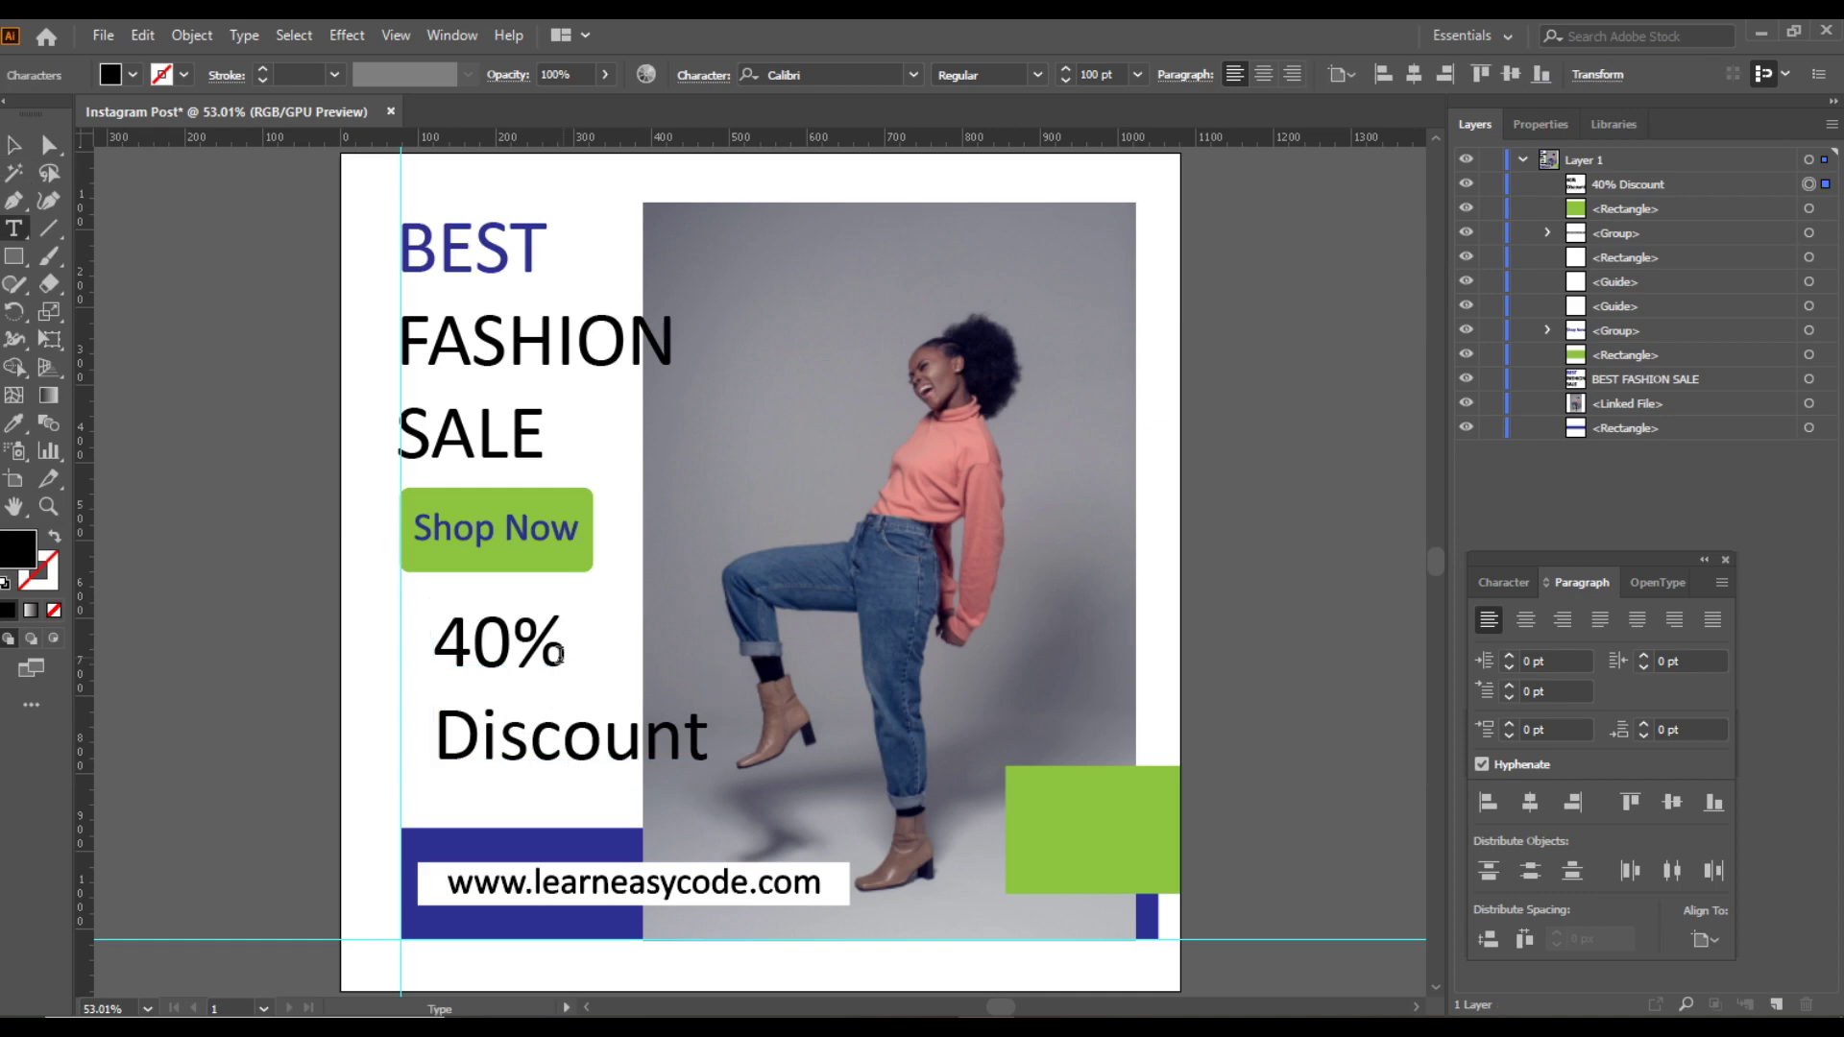
left_click_drag(564, 654, 444, 645)
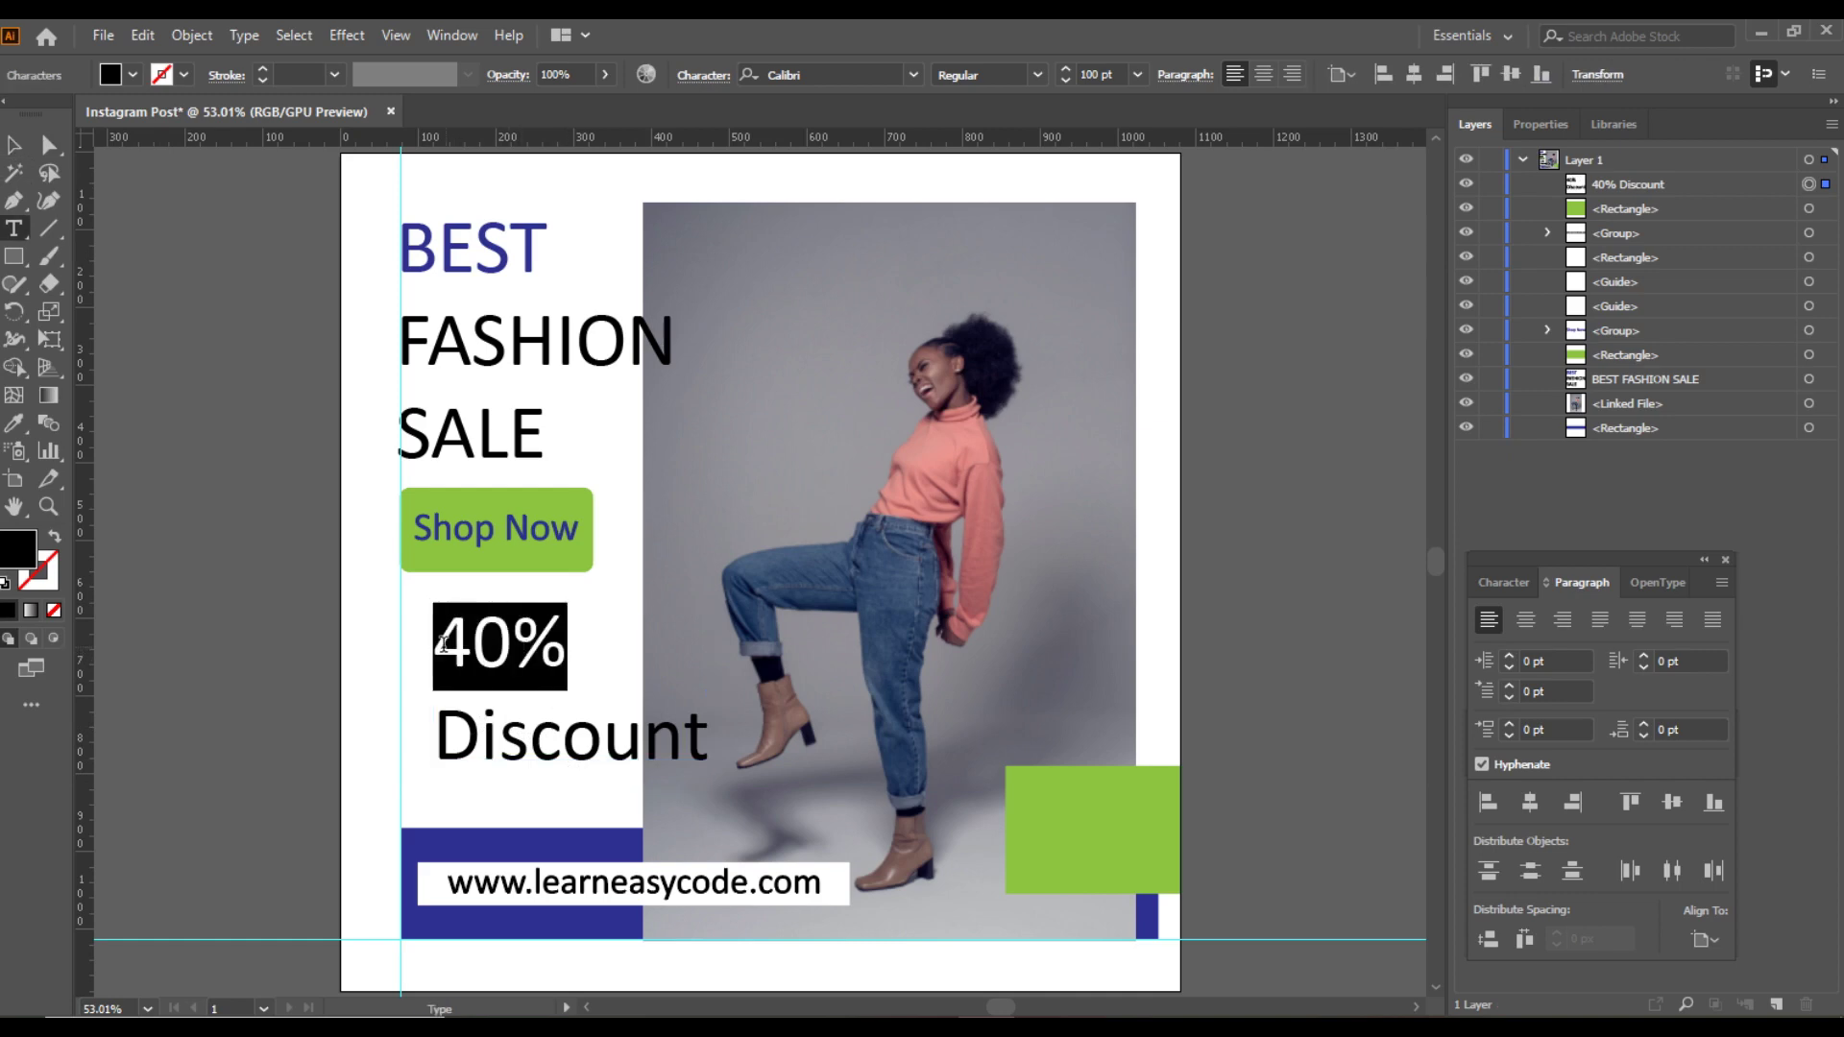
left_click(1068, 69)
left_click(1067, 69)
left_click(1068, 69)
left_click(1067, 69)
left_click(1068, 69)
left_click(1068, 69)
left_click(1068, 69)
left_click(1067, 69)
left_click(1068, 67)
left_click(1068, 67)
left_click(1068, 67)
left_click(1068, 67)
left_click(1068, 67)
left_click(1068, 64)
left_click(1068, 64)
left_click(1069, 63)
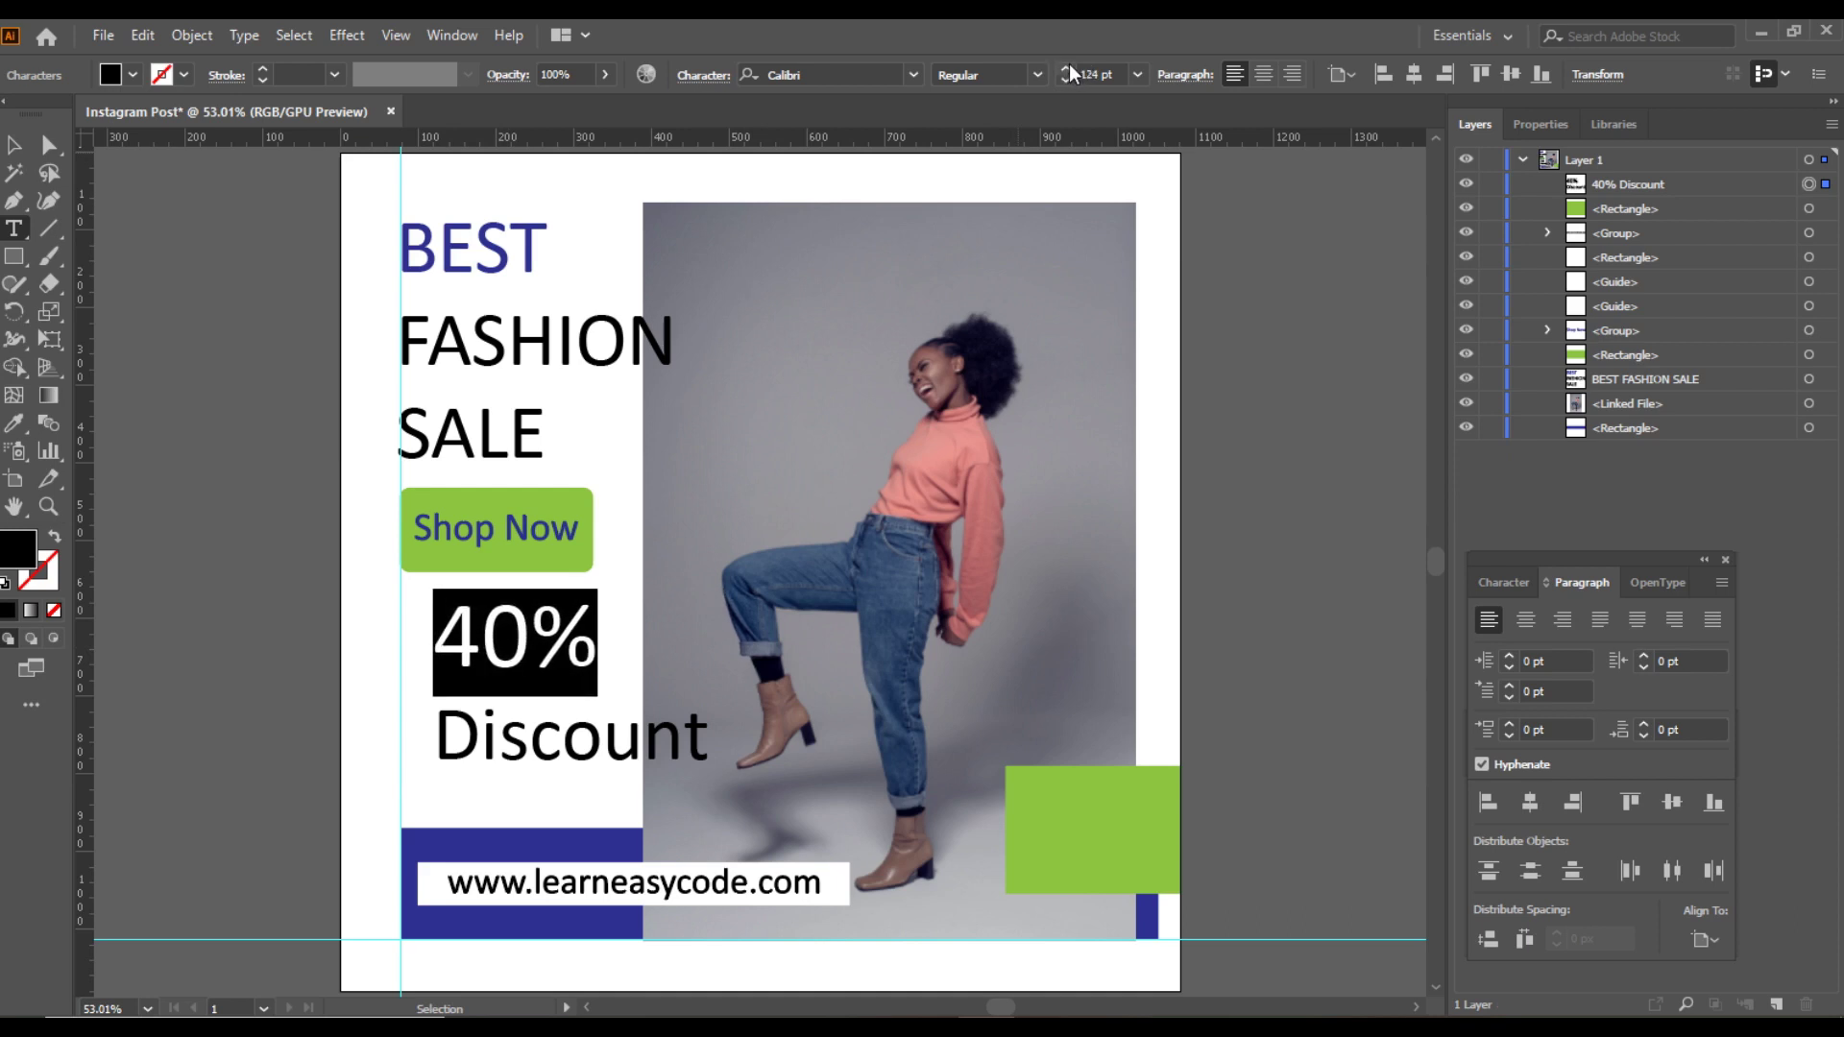
left_click(1068, 66)
left_click(1068, 67)
left_click(1067, 66)
left_click(1068, 66)
left_click(1068, 66)
left_click(1068, 66)
left_click(1068, 67)
left_click(1068, 67)
left_click(1068, 67)
left_click(1068, 67)
left_click(1068, 66)
left_click(1067, 66)
left_click(1067, 67)
left_click(1068, 66)
left_click(1068, 66)
left_click(1067, 66)
left_click(1068, 66)
left_click(1068, 67)
left_click(1067, 66)
left_click(1068, 66)
left_click(1067, 66)
left_click(1068, 67)
left_click(1068, 67)
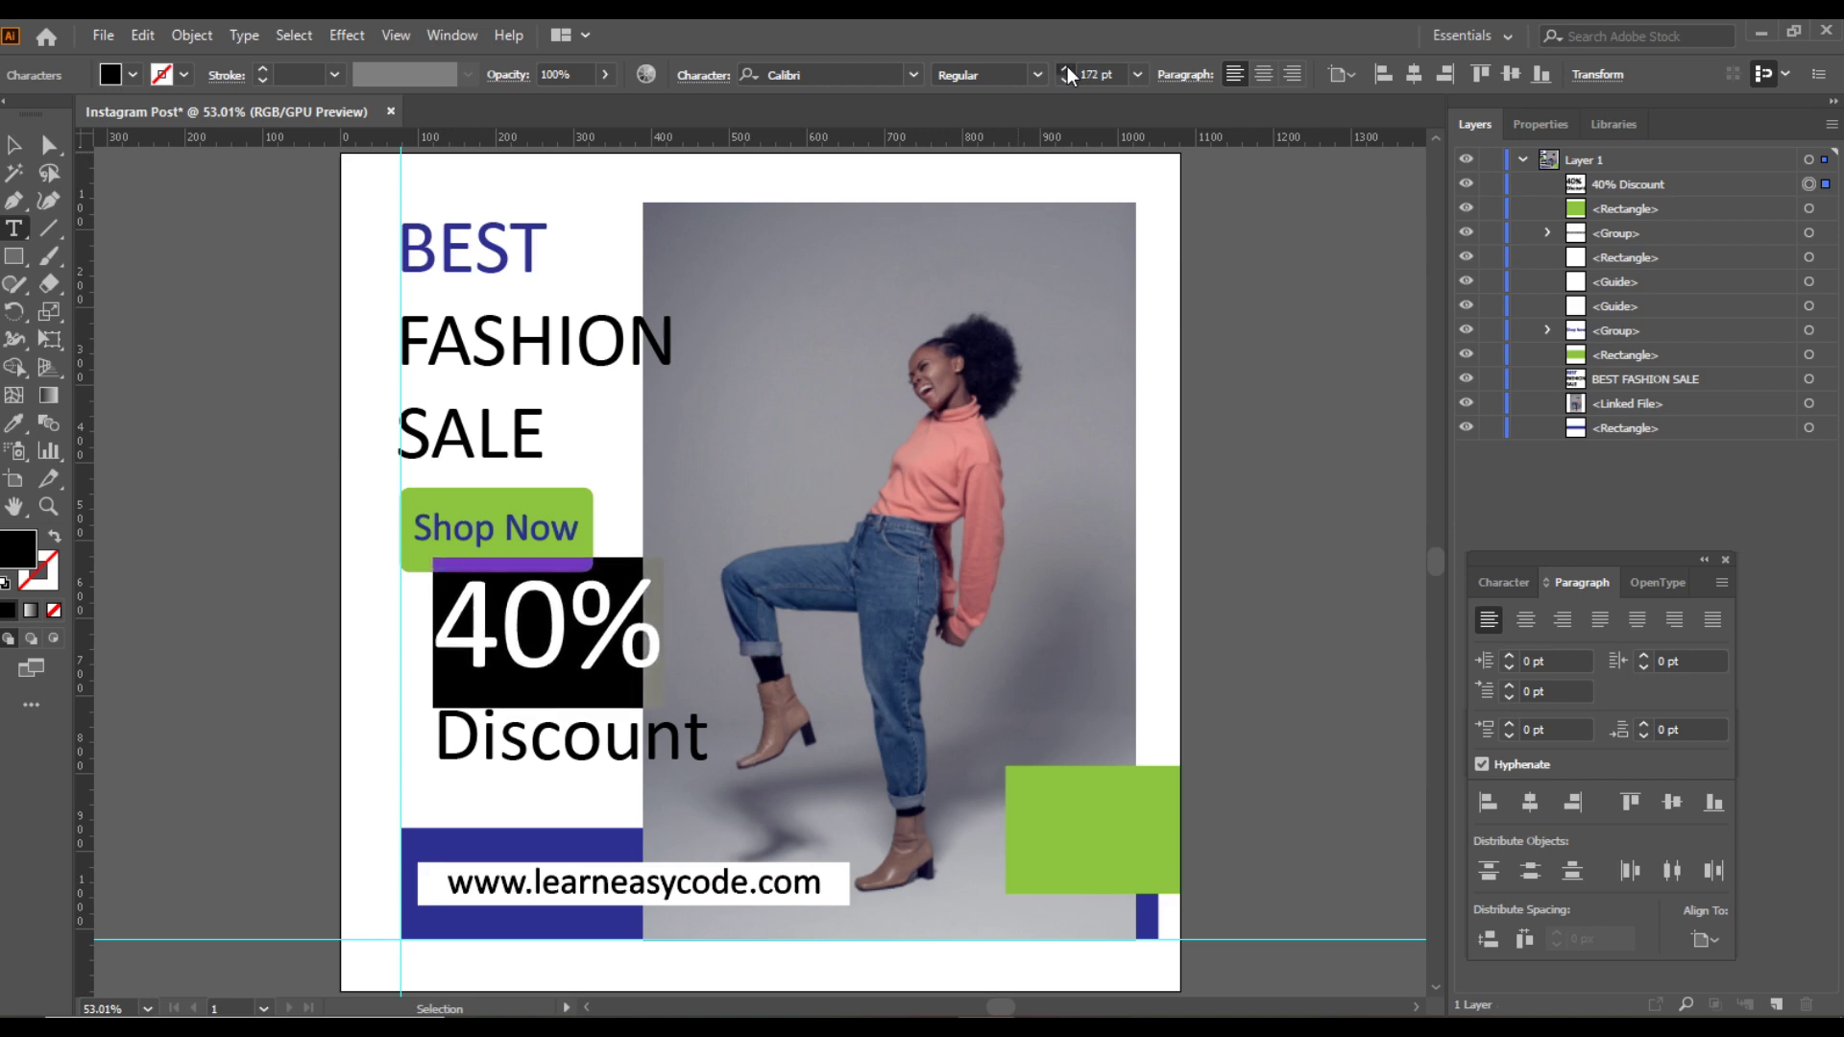
left_click(1068, 66)
left_click(1068, 66)
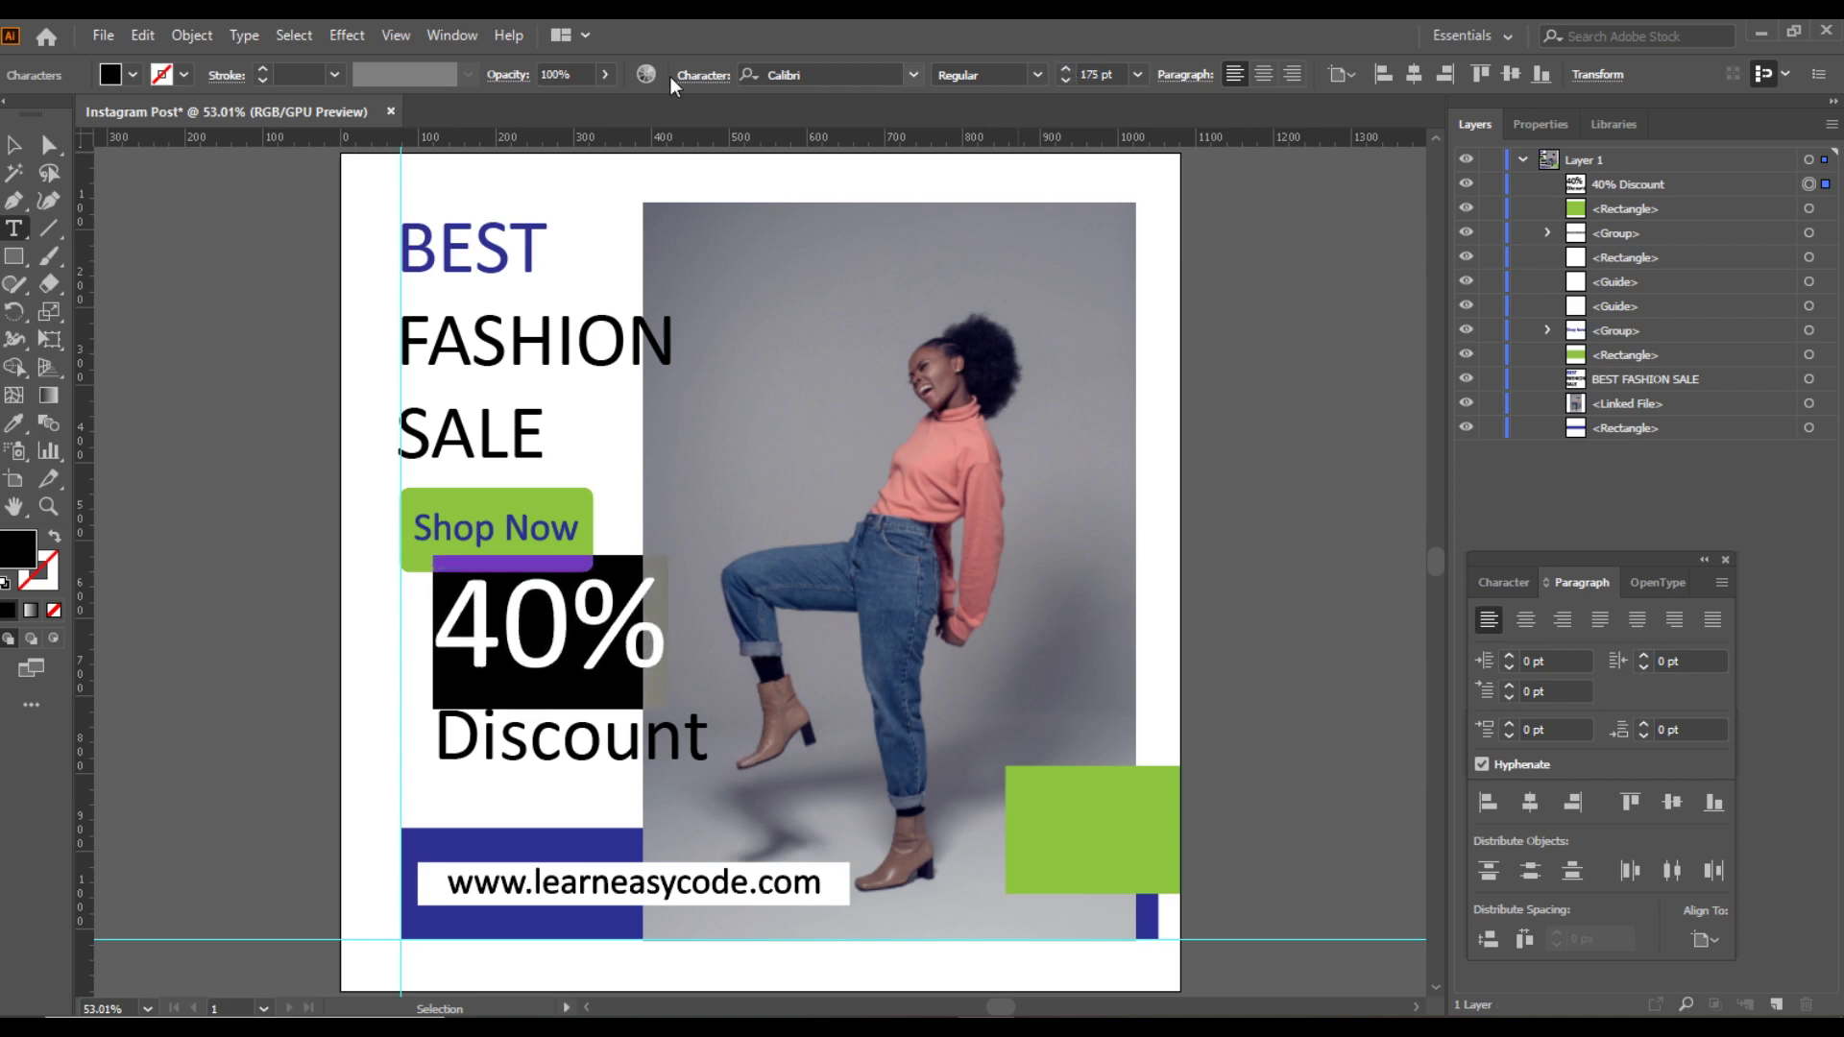
left_click(1067, 70)
left_click(1068, 69)
left_click(1068, 69)
left_click(1067, 69)
left_click(1067, 70)
left_click(1068, 70)
left_click(1068, 69)
left_click(1067, 69)
left_click(1067, 69)
left_click(1068, 69)
left_click(1067, 69)
left_click(1068, 69)
left_click(1068, 69)
left_click(1068, 69)
left_click(1067, 69)
left_click(13, 145)
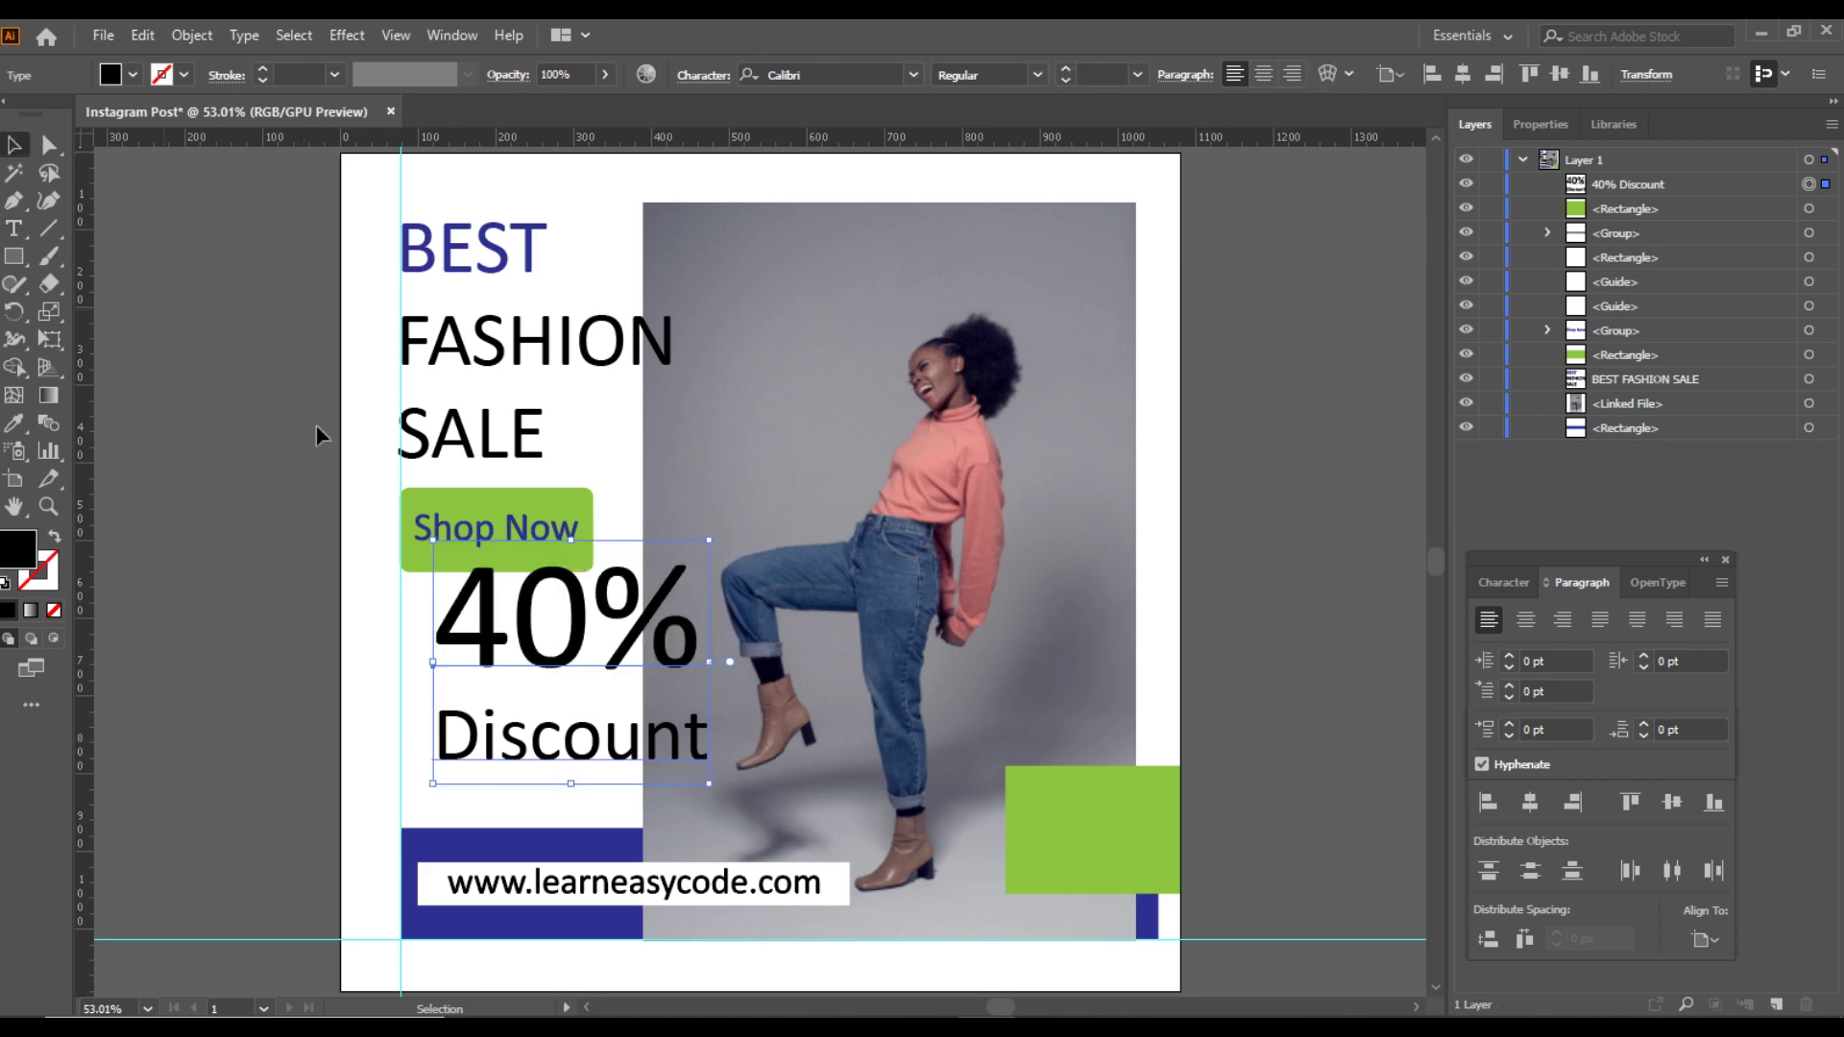
Scale the whole discount text down and place it on the green rectangle over the photo's corner
left_click_drag(712, 542, 670, 605)
left_click_drag(568, 652, 1090, 820)
key("ctrl+equal")
key("ctrl+equal")
key("ctrl+equal")
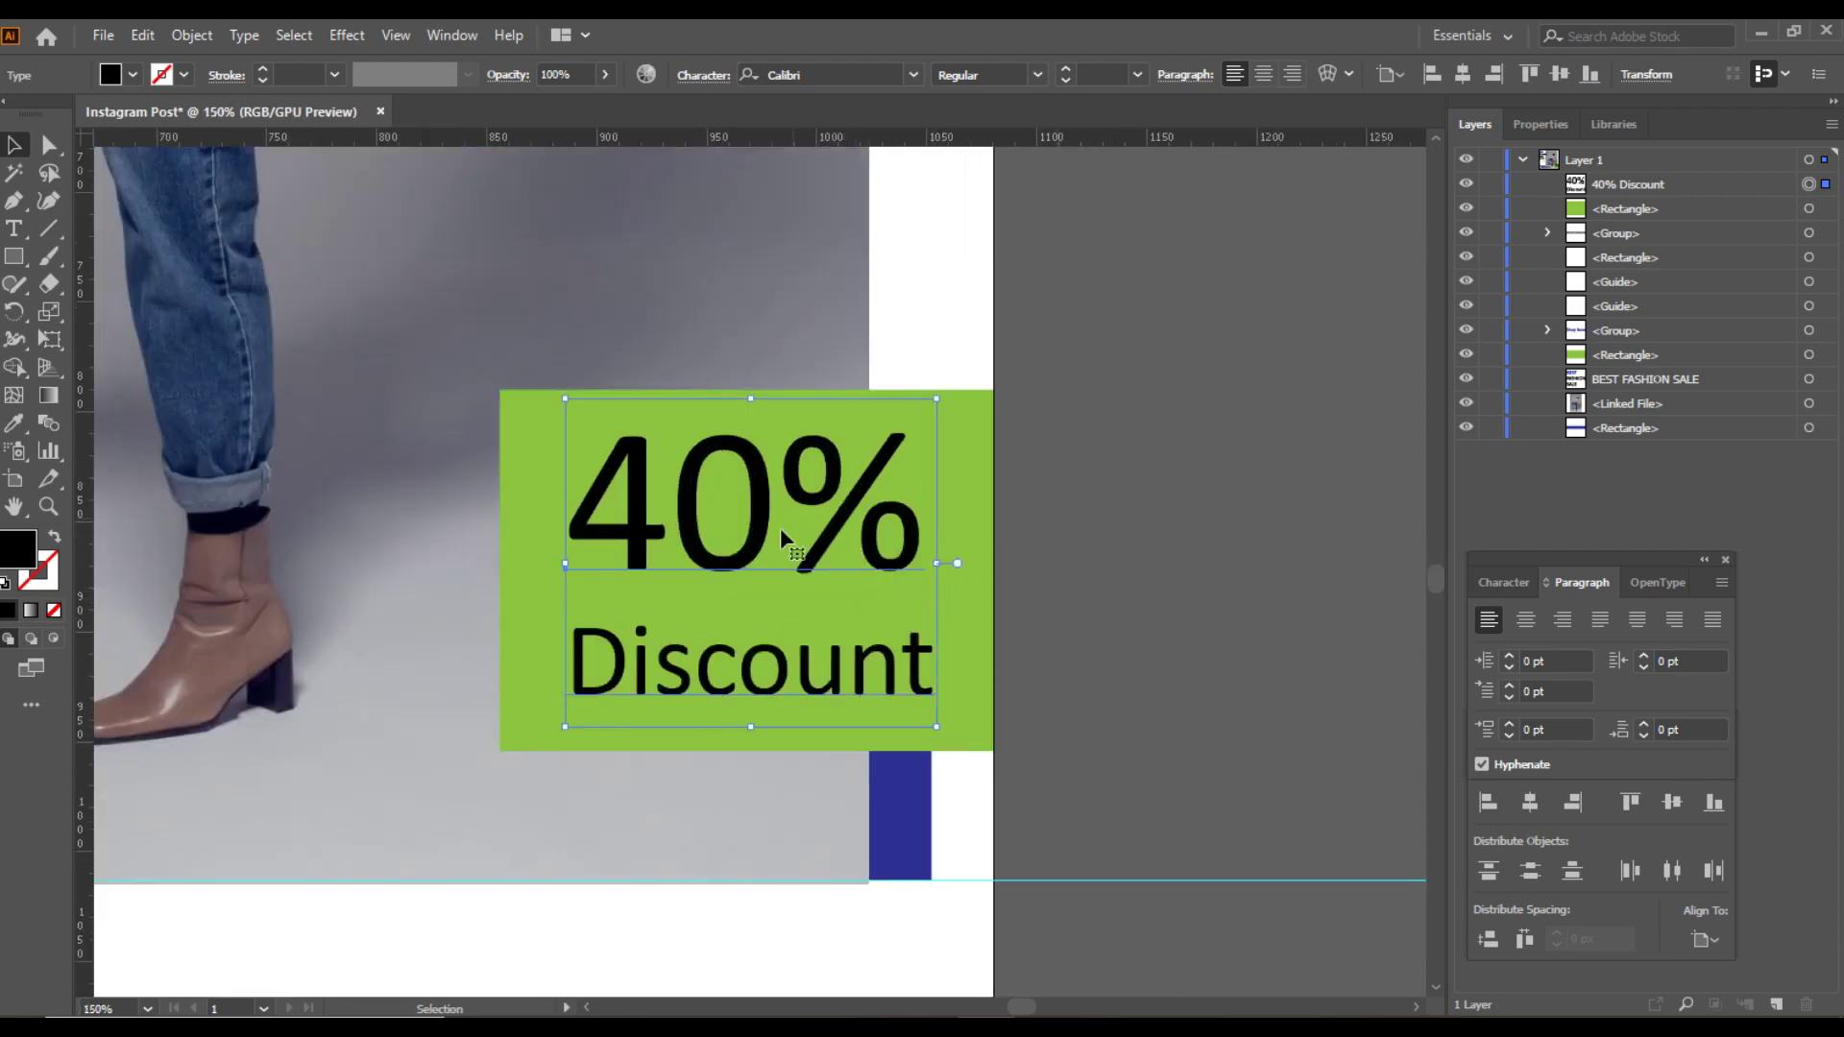
Fill the discount text dark blue and set the font size of its 40% line to 98 pt
left_click(132, 76)
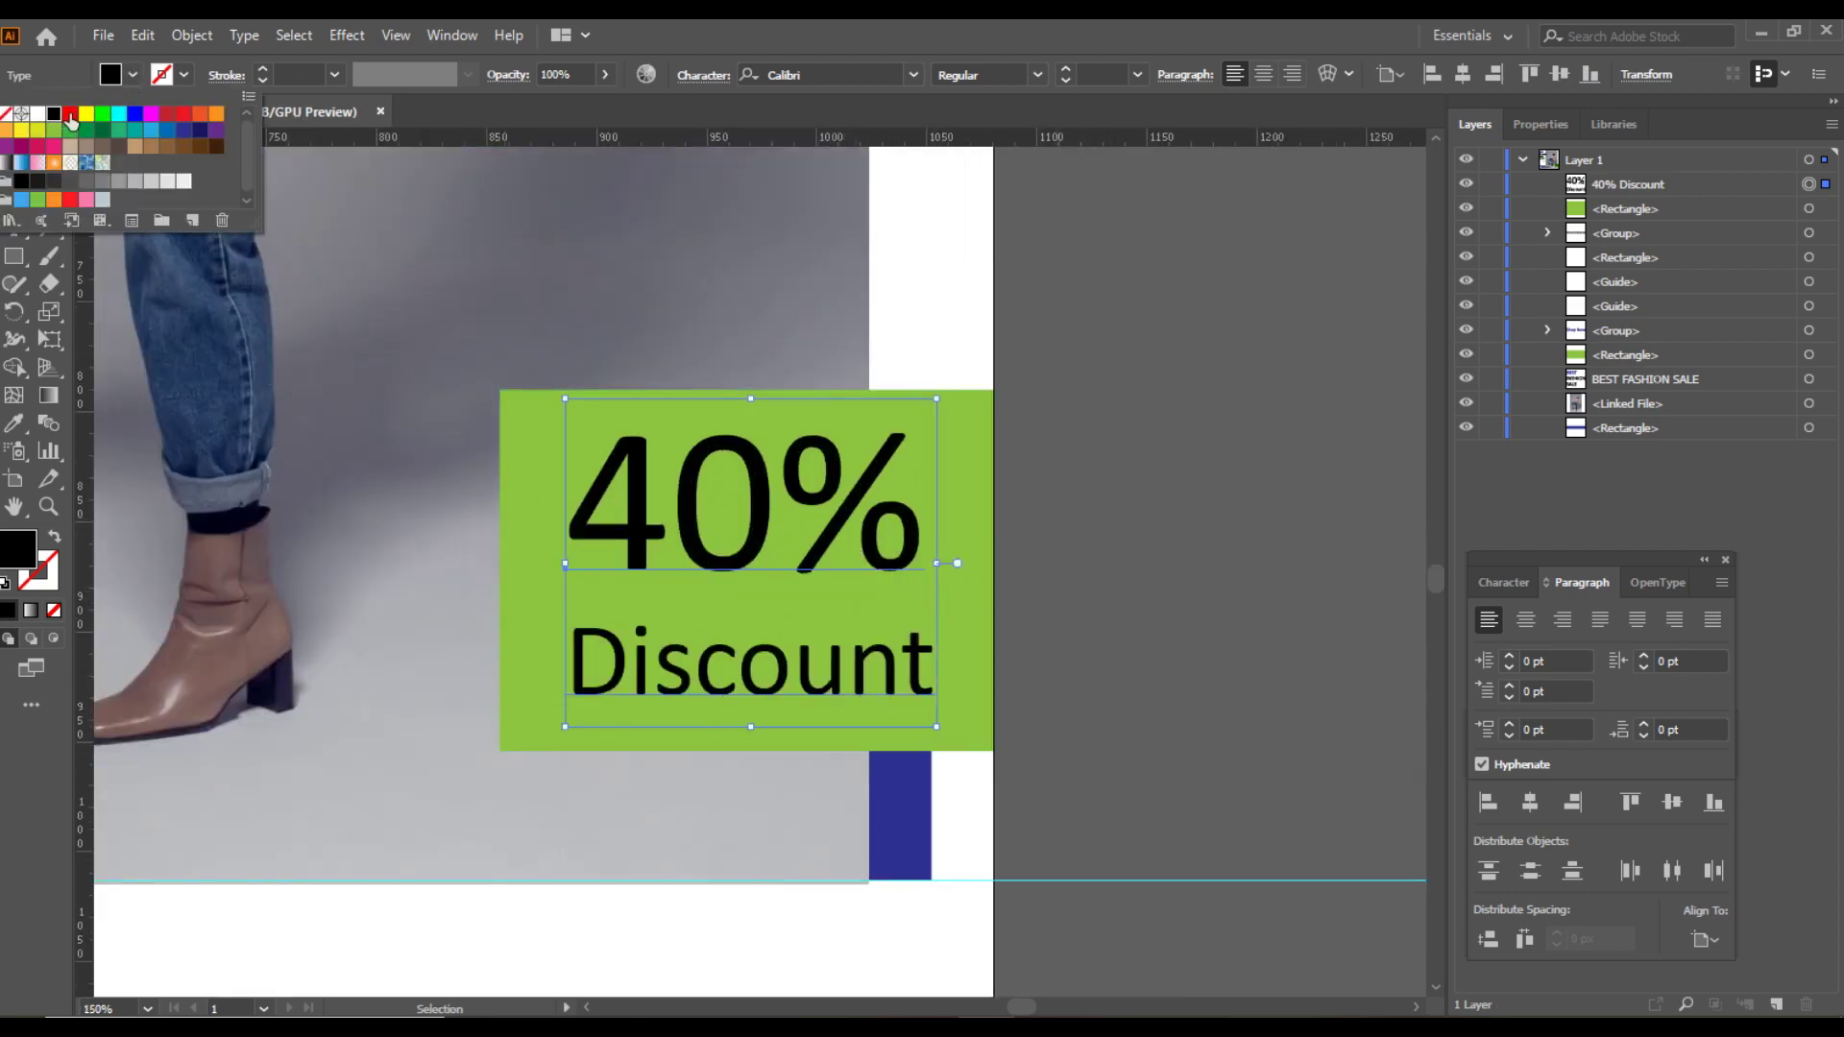
left_click(187, 140)
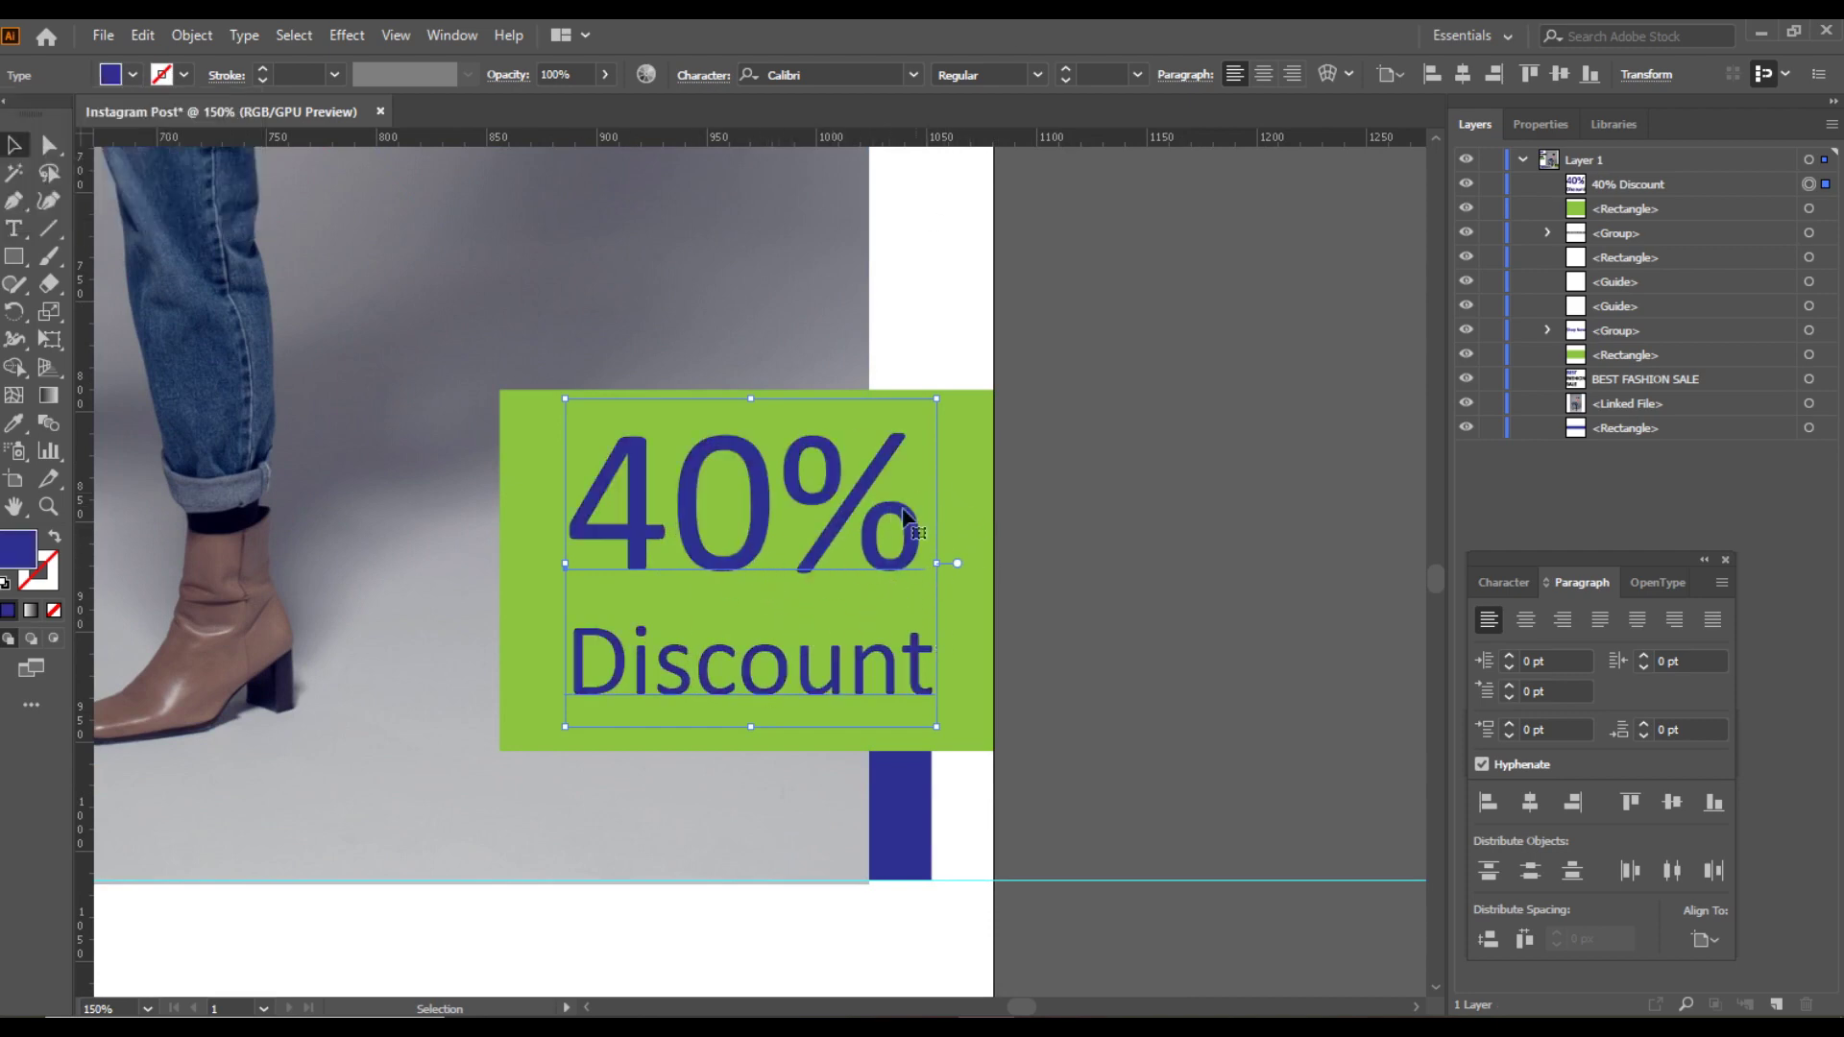
double_click(917, 546)
left_click_drag(920, 540, 571, 533)
left_click(1067, 68)
left_click(1068, 68)
left_click(1067, 67)
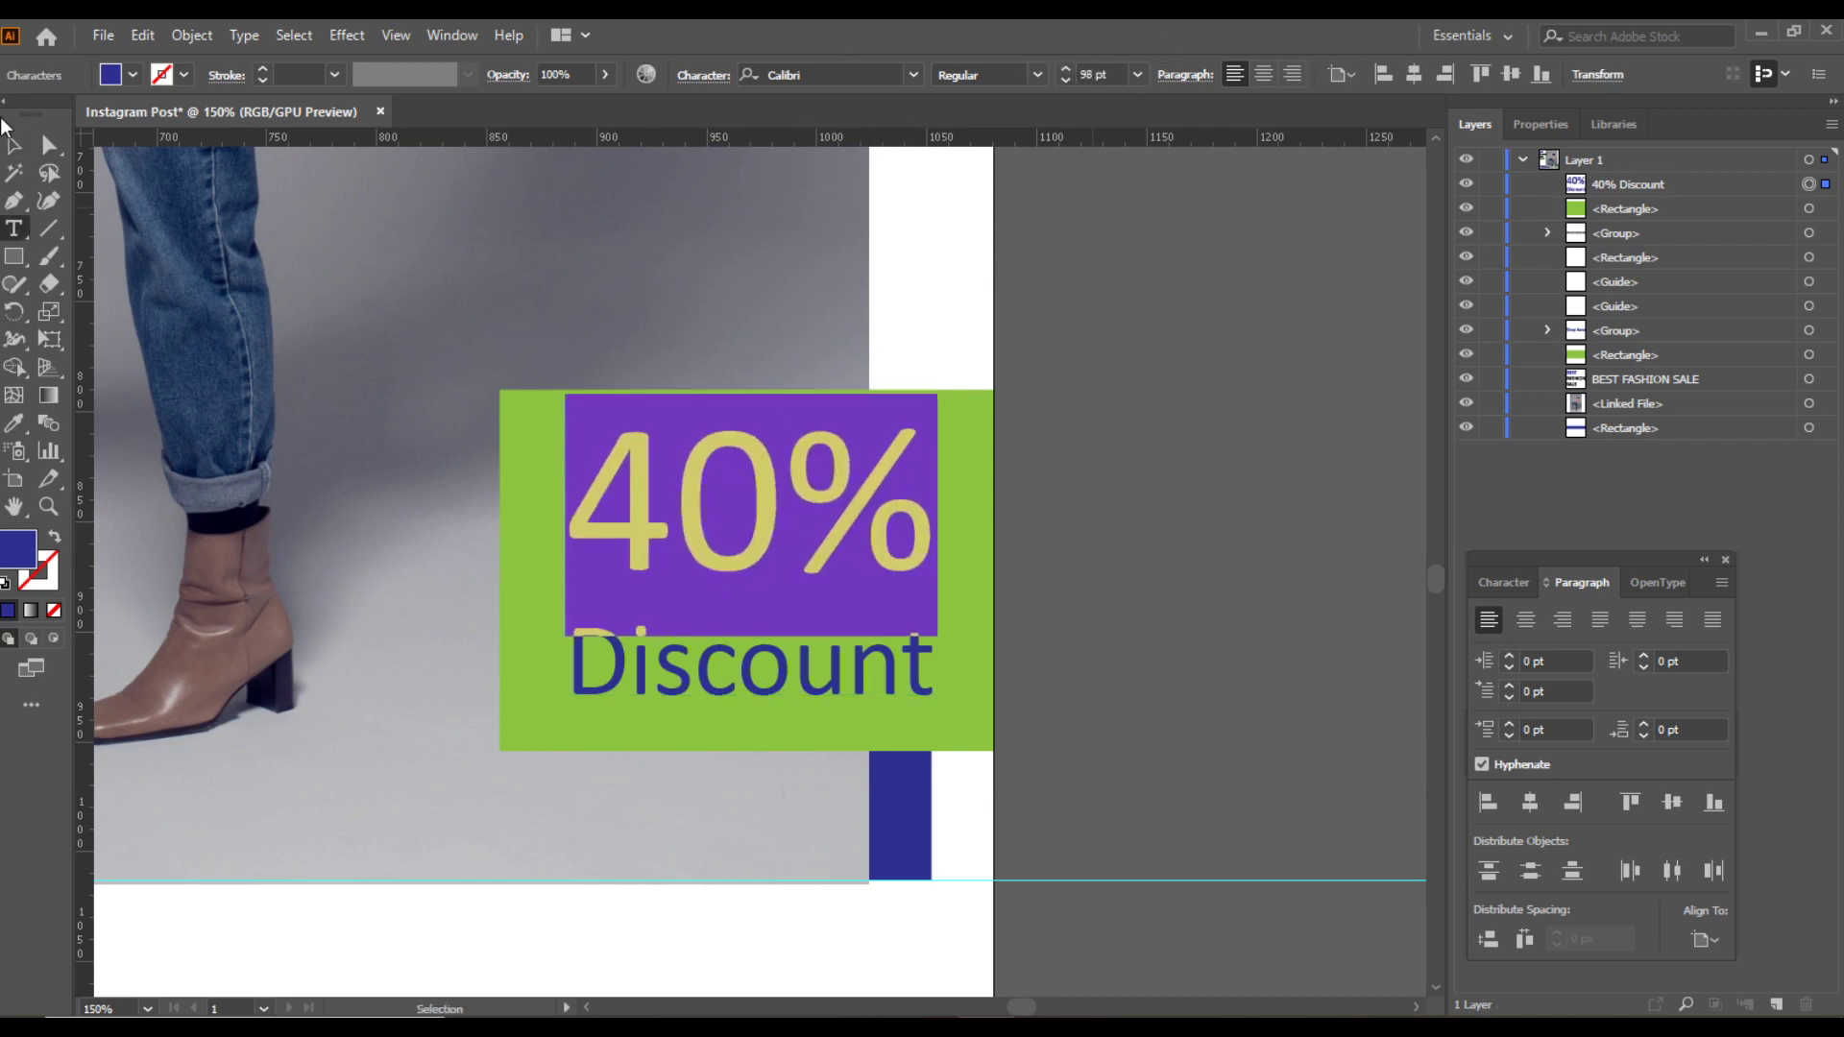
left_click(13, 144)
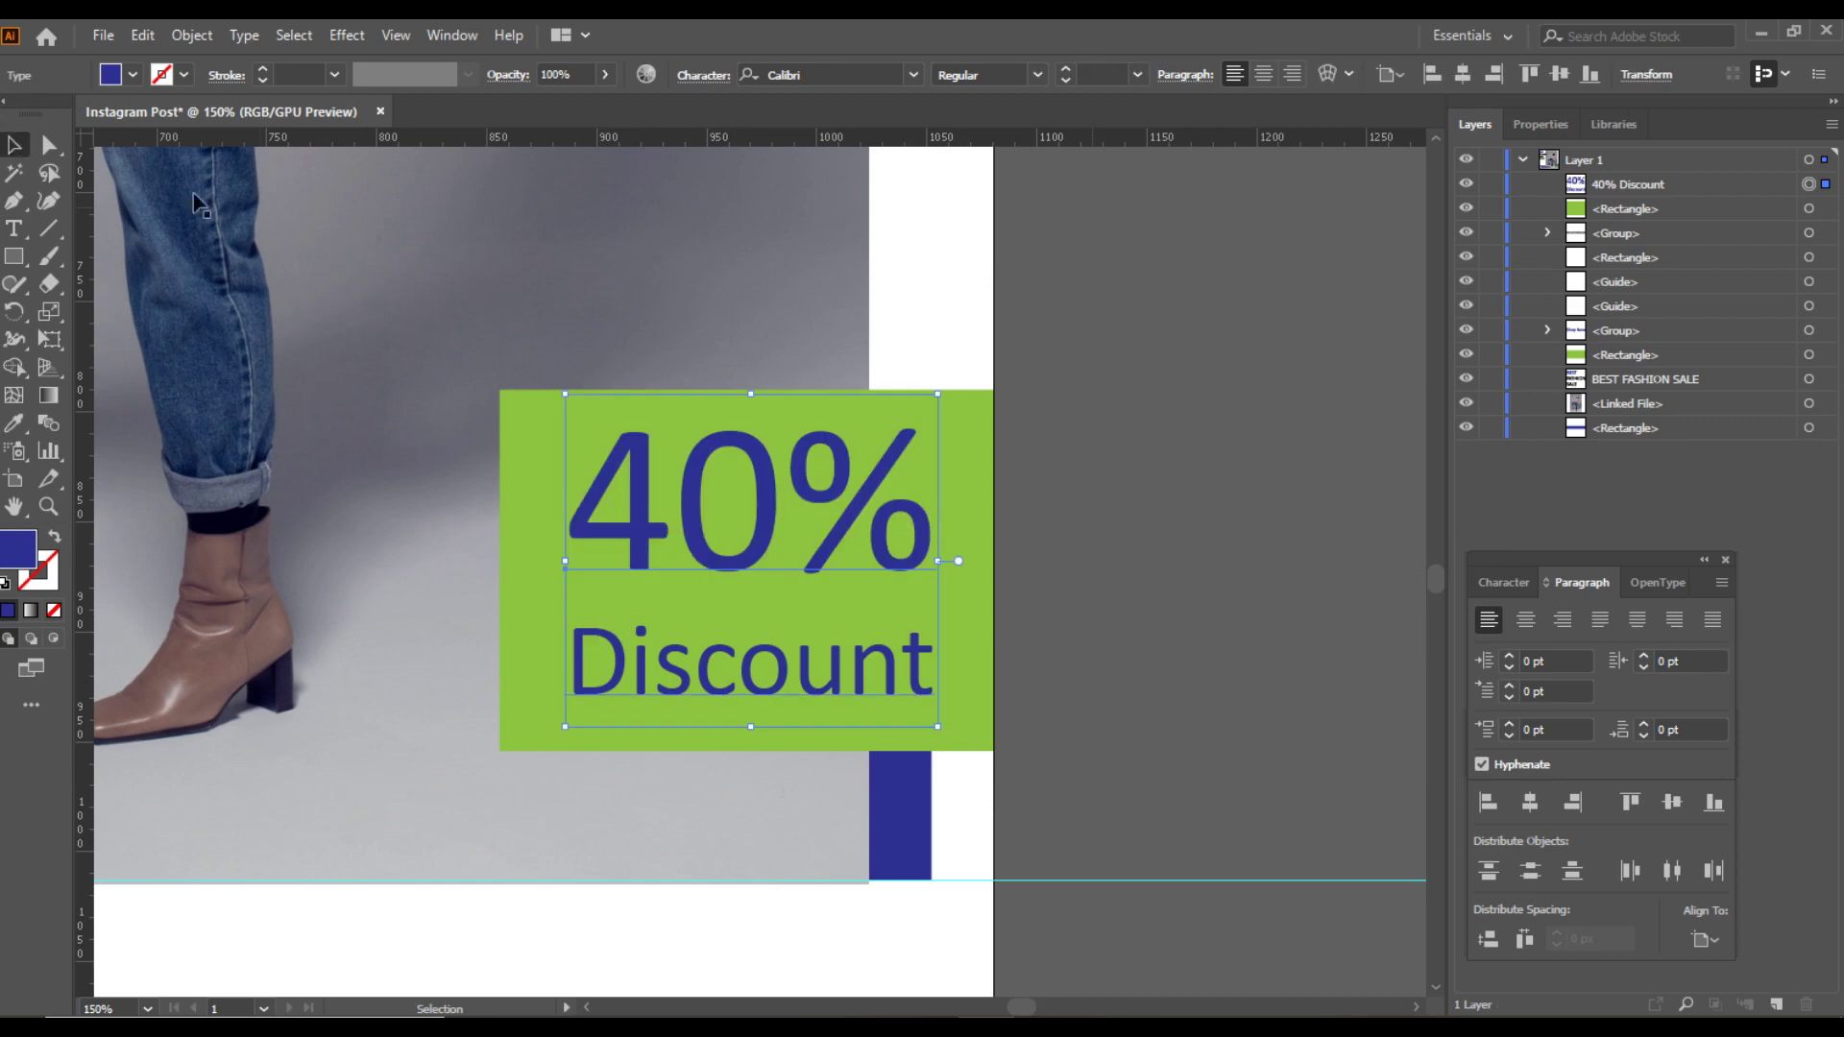
Convert the discount text to outlines and center it horizontally and vertically on the green rectangle
right_click(760, 532)
left_click(862, 694)
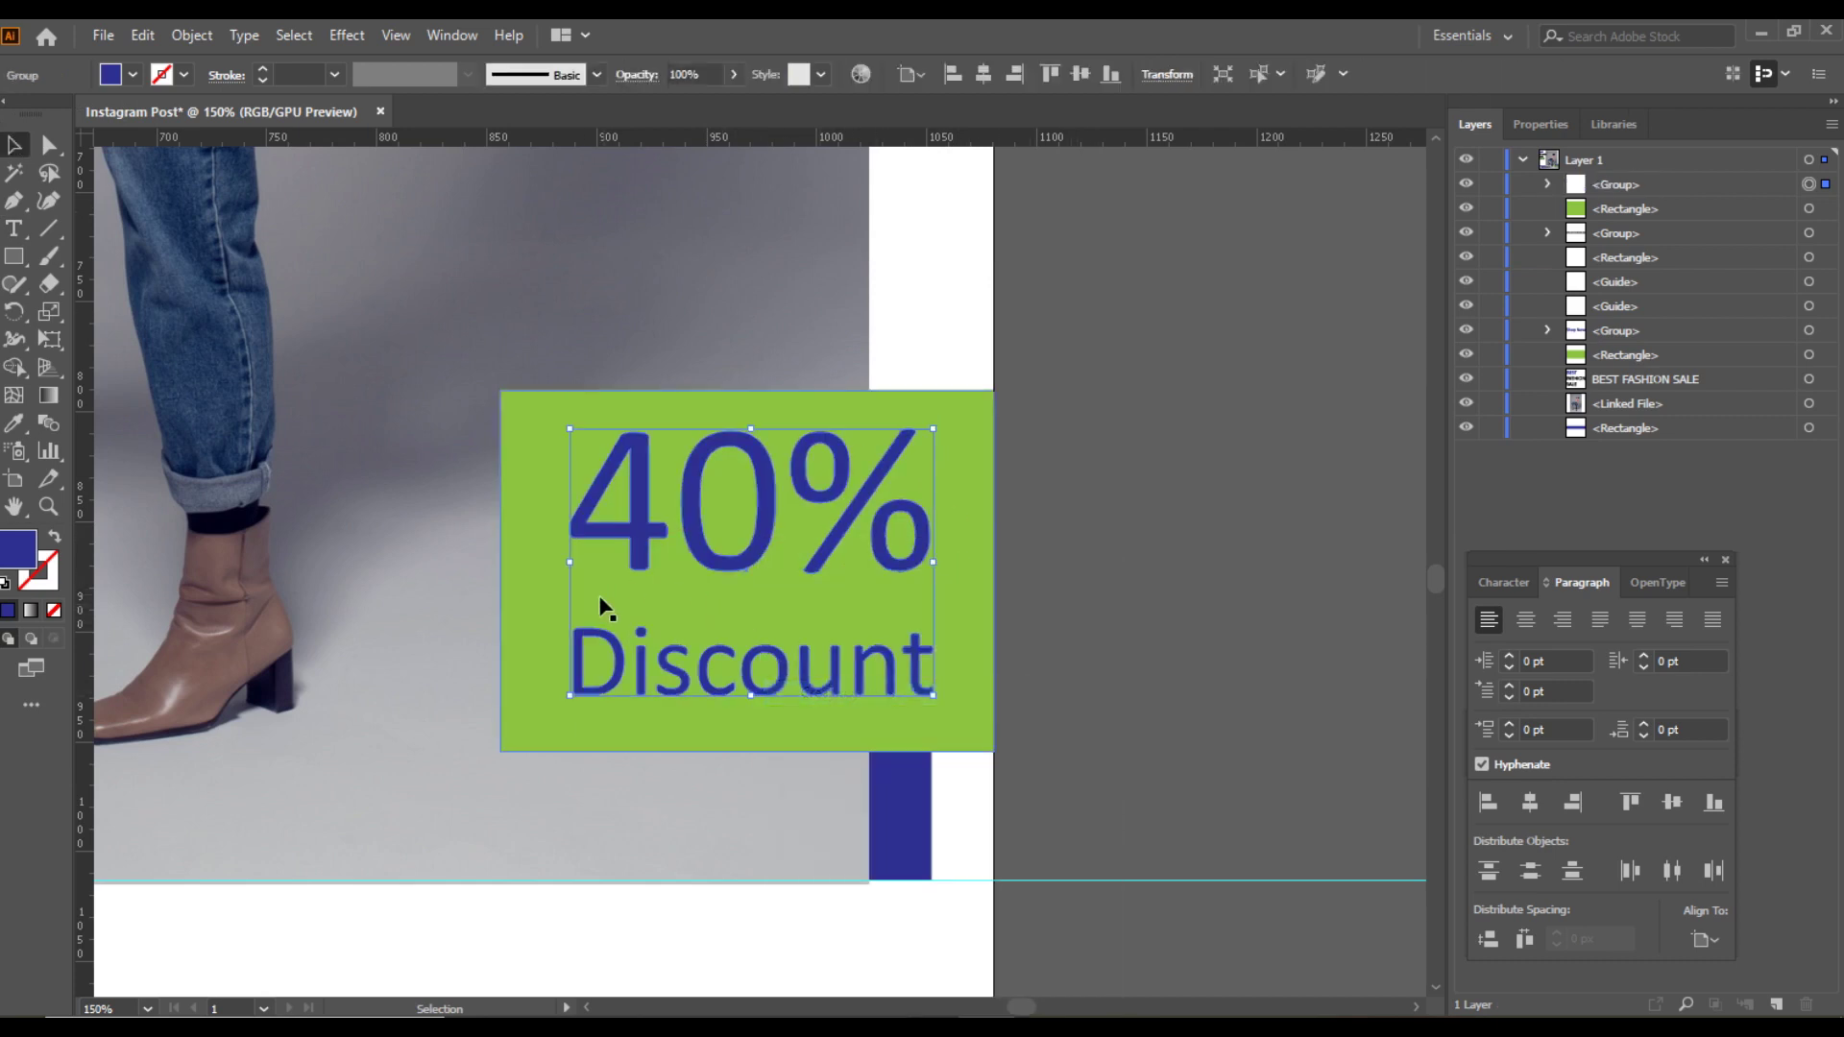
left_click(528, 613, "shift")
left_click(530, 616)
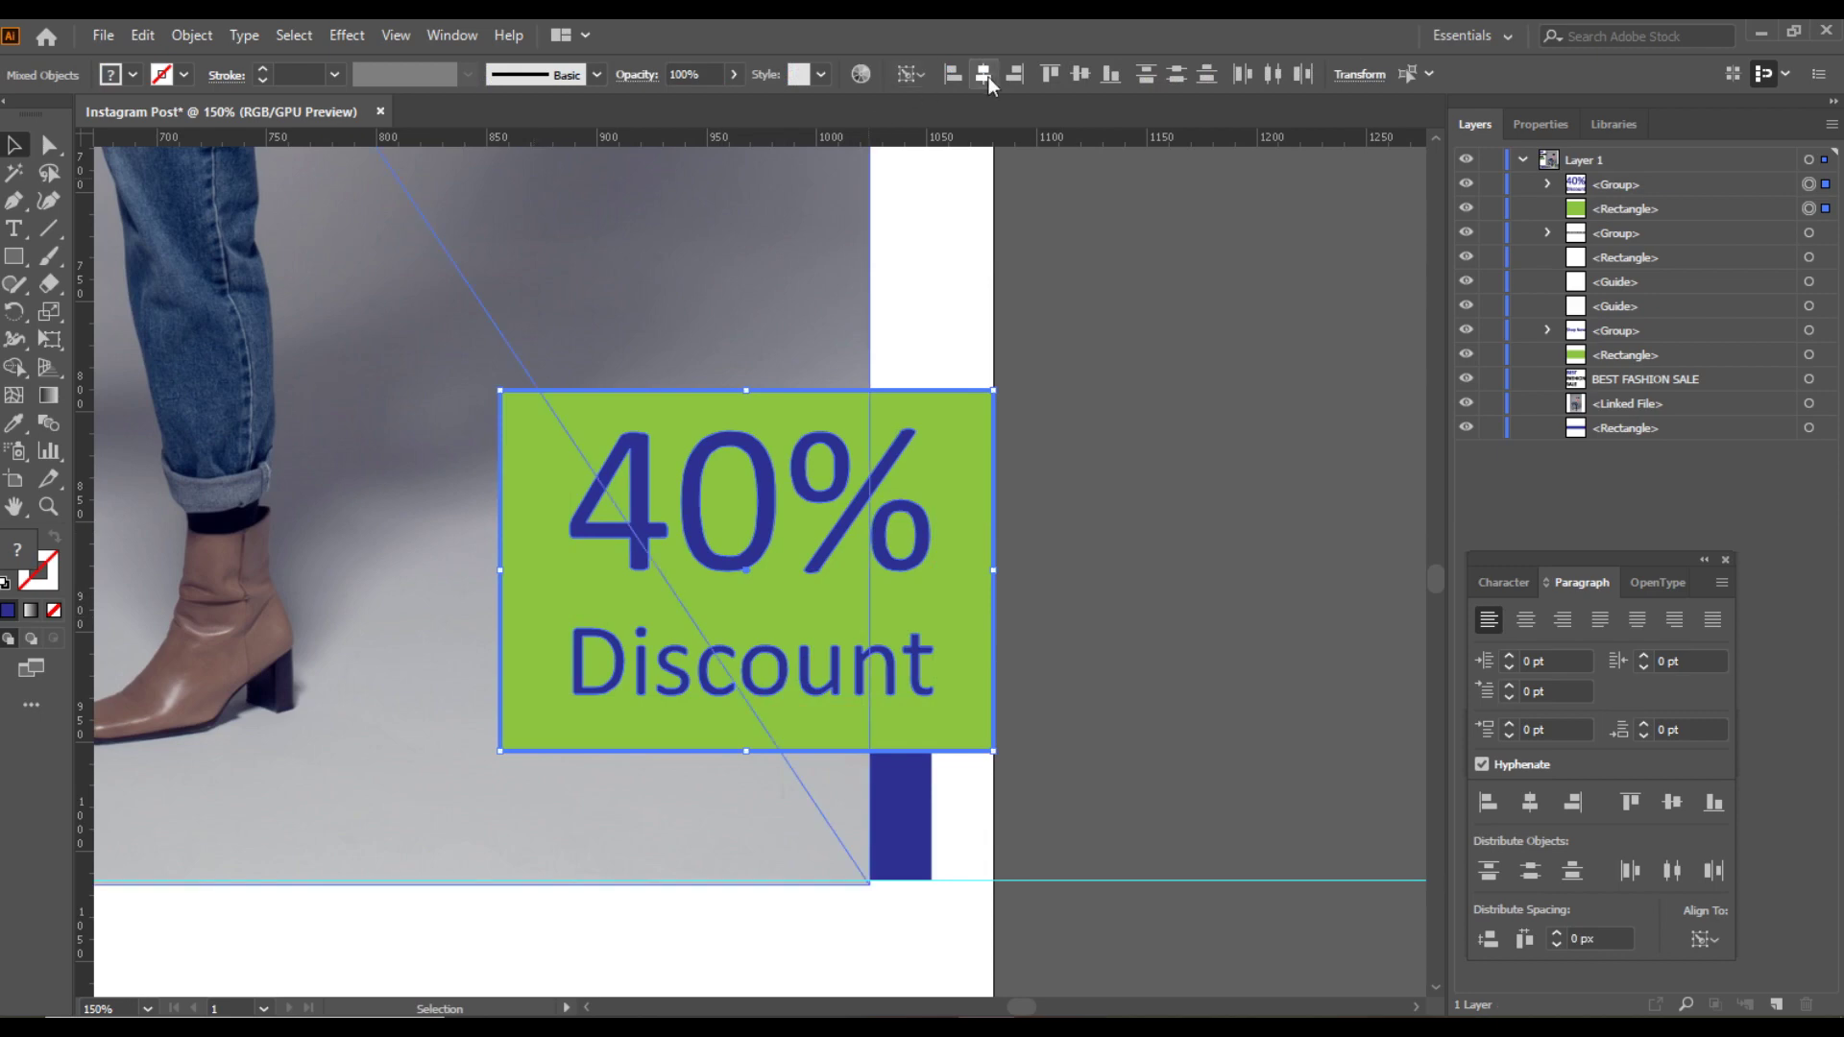
left_click(985, 76)
left_click(1080, 77)
left_click(1103, 459)
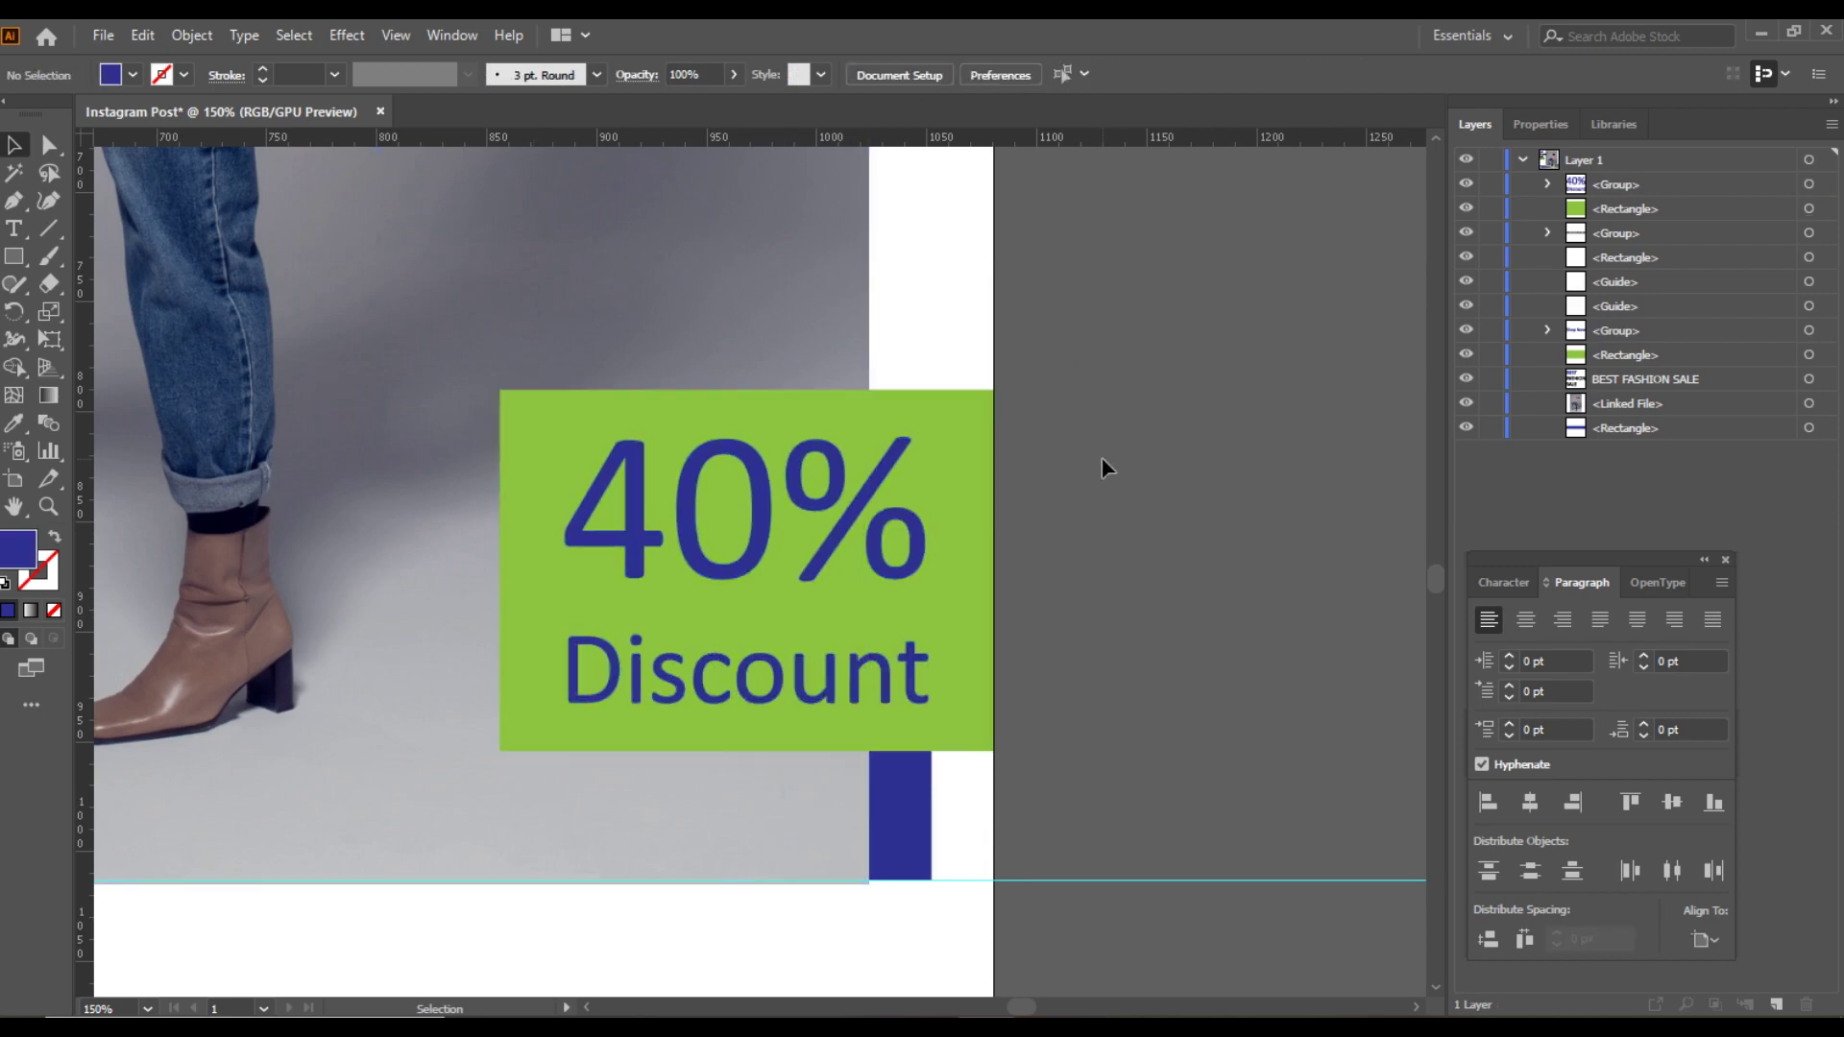
Add a > character as point text below the Shop Now button and align it with the vertical guide
key("ctrl+0")
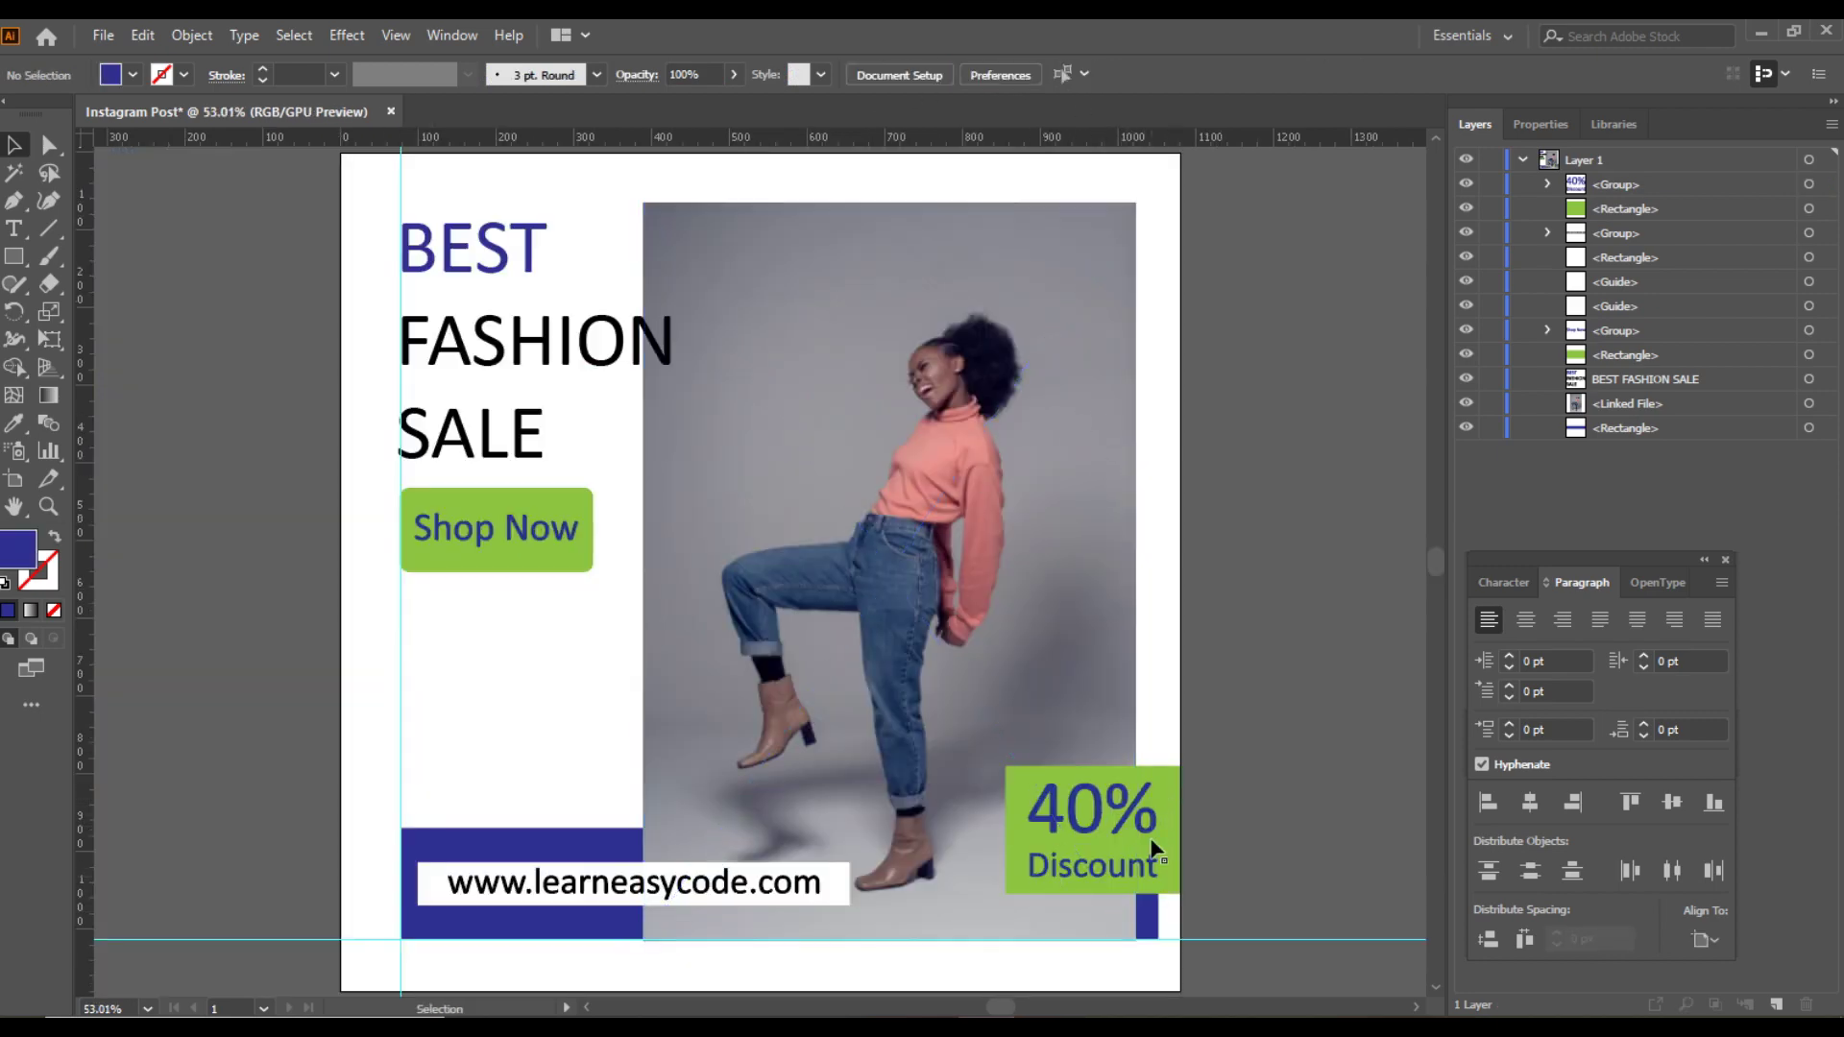
left_click(14, 233)
left_click(431, 671)
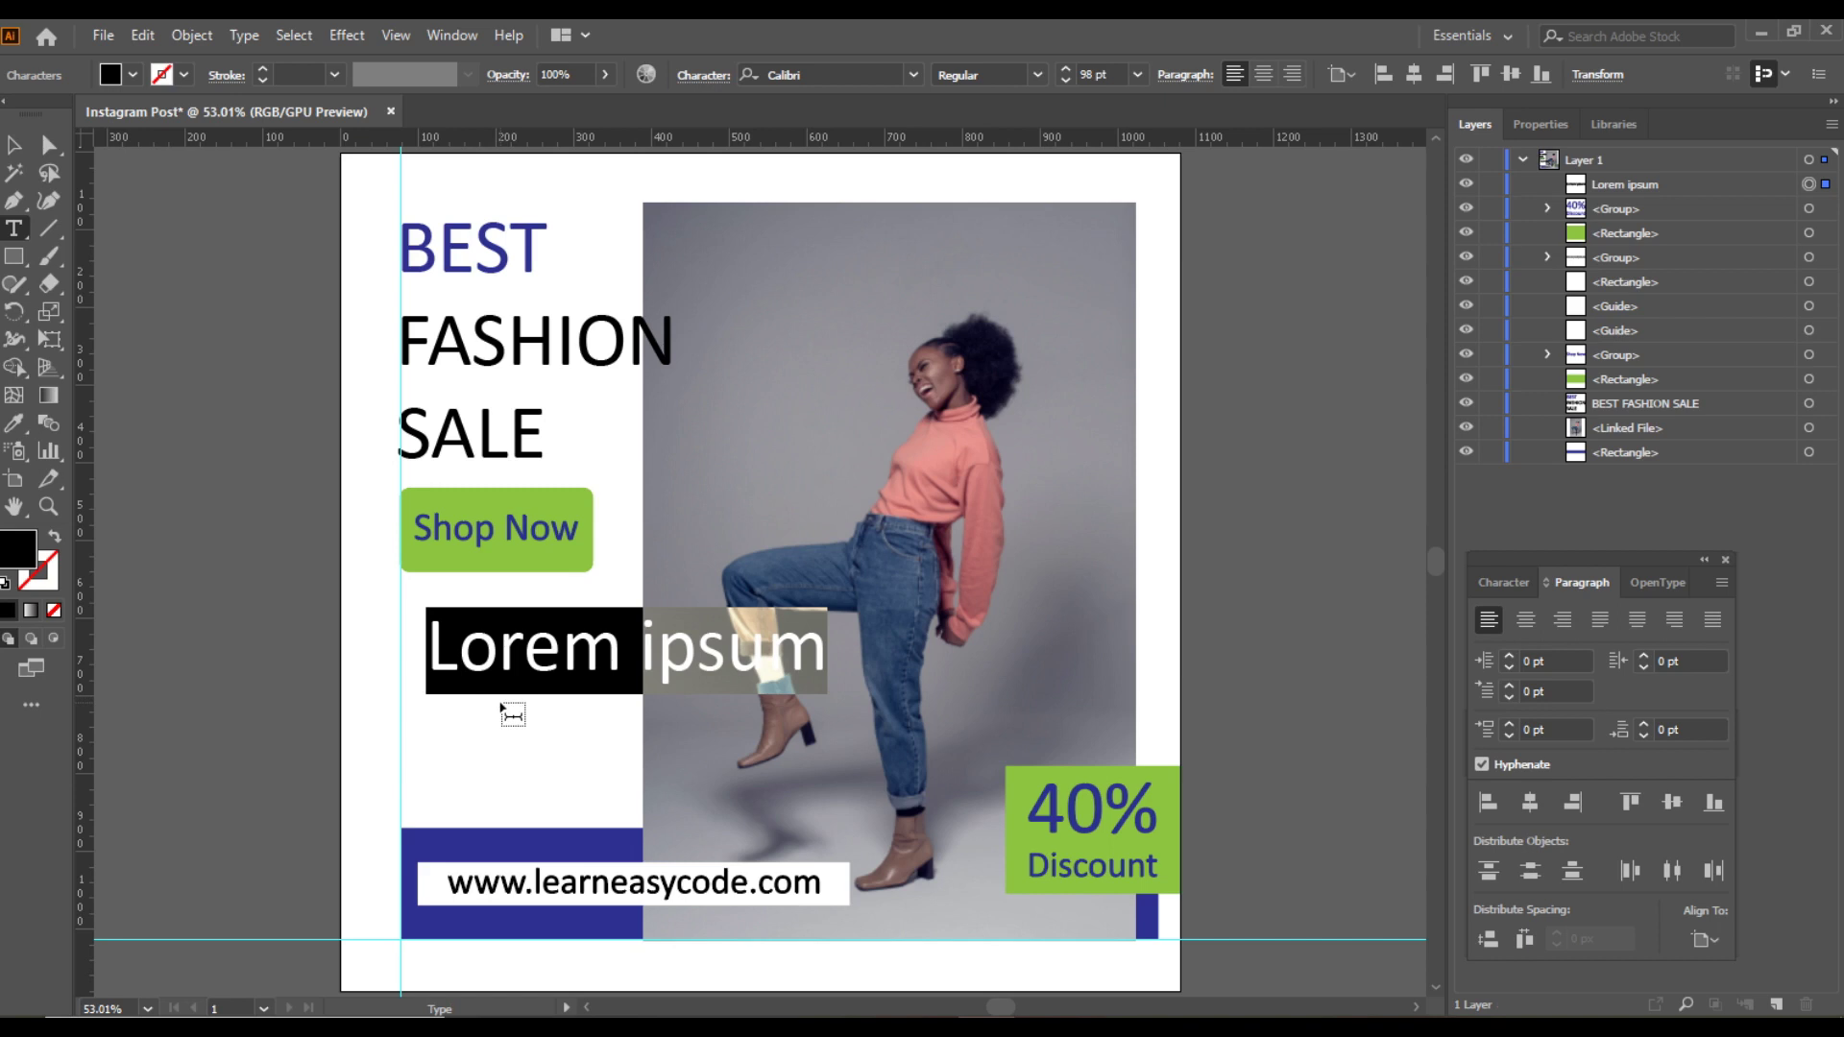
type(">")
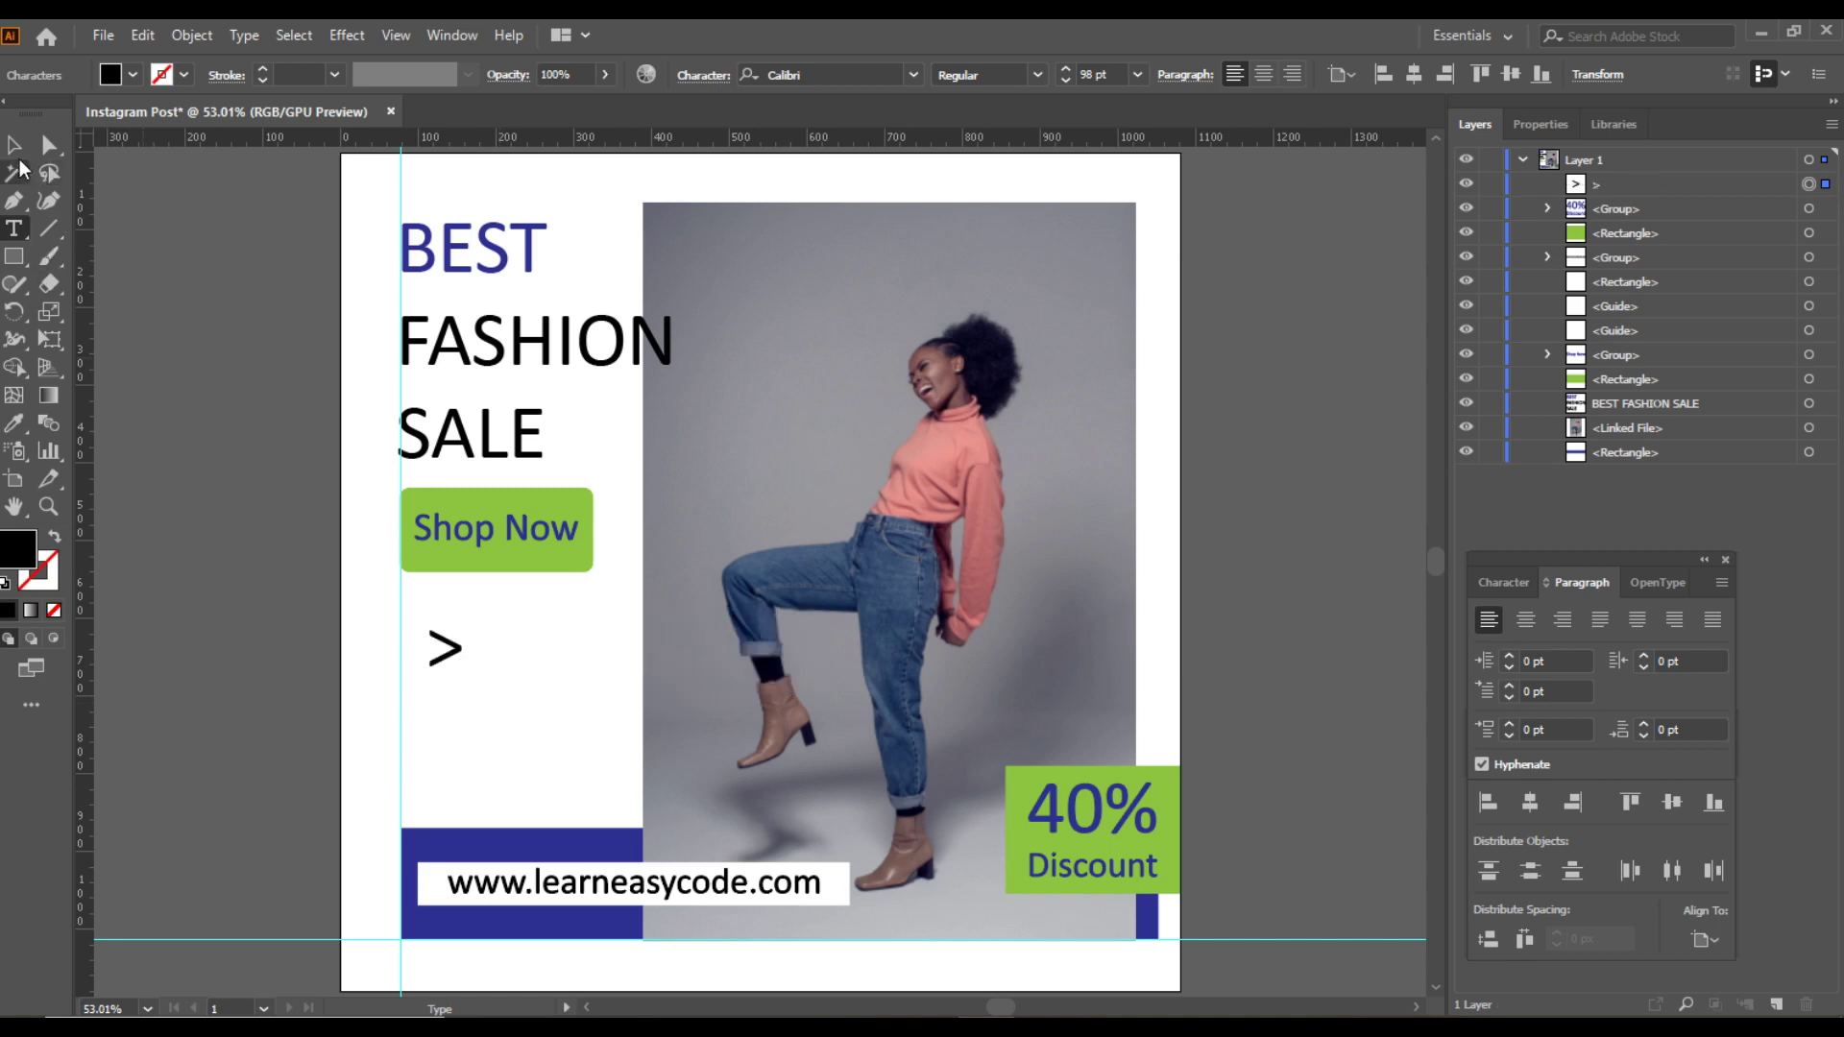
left_click(14, 146)
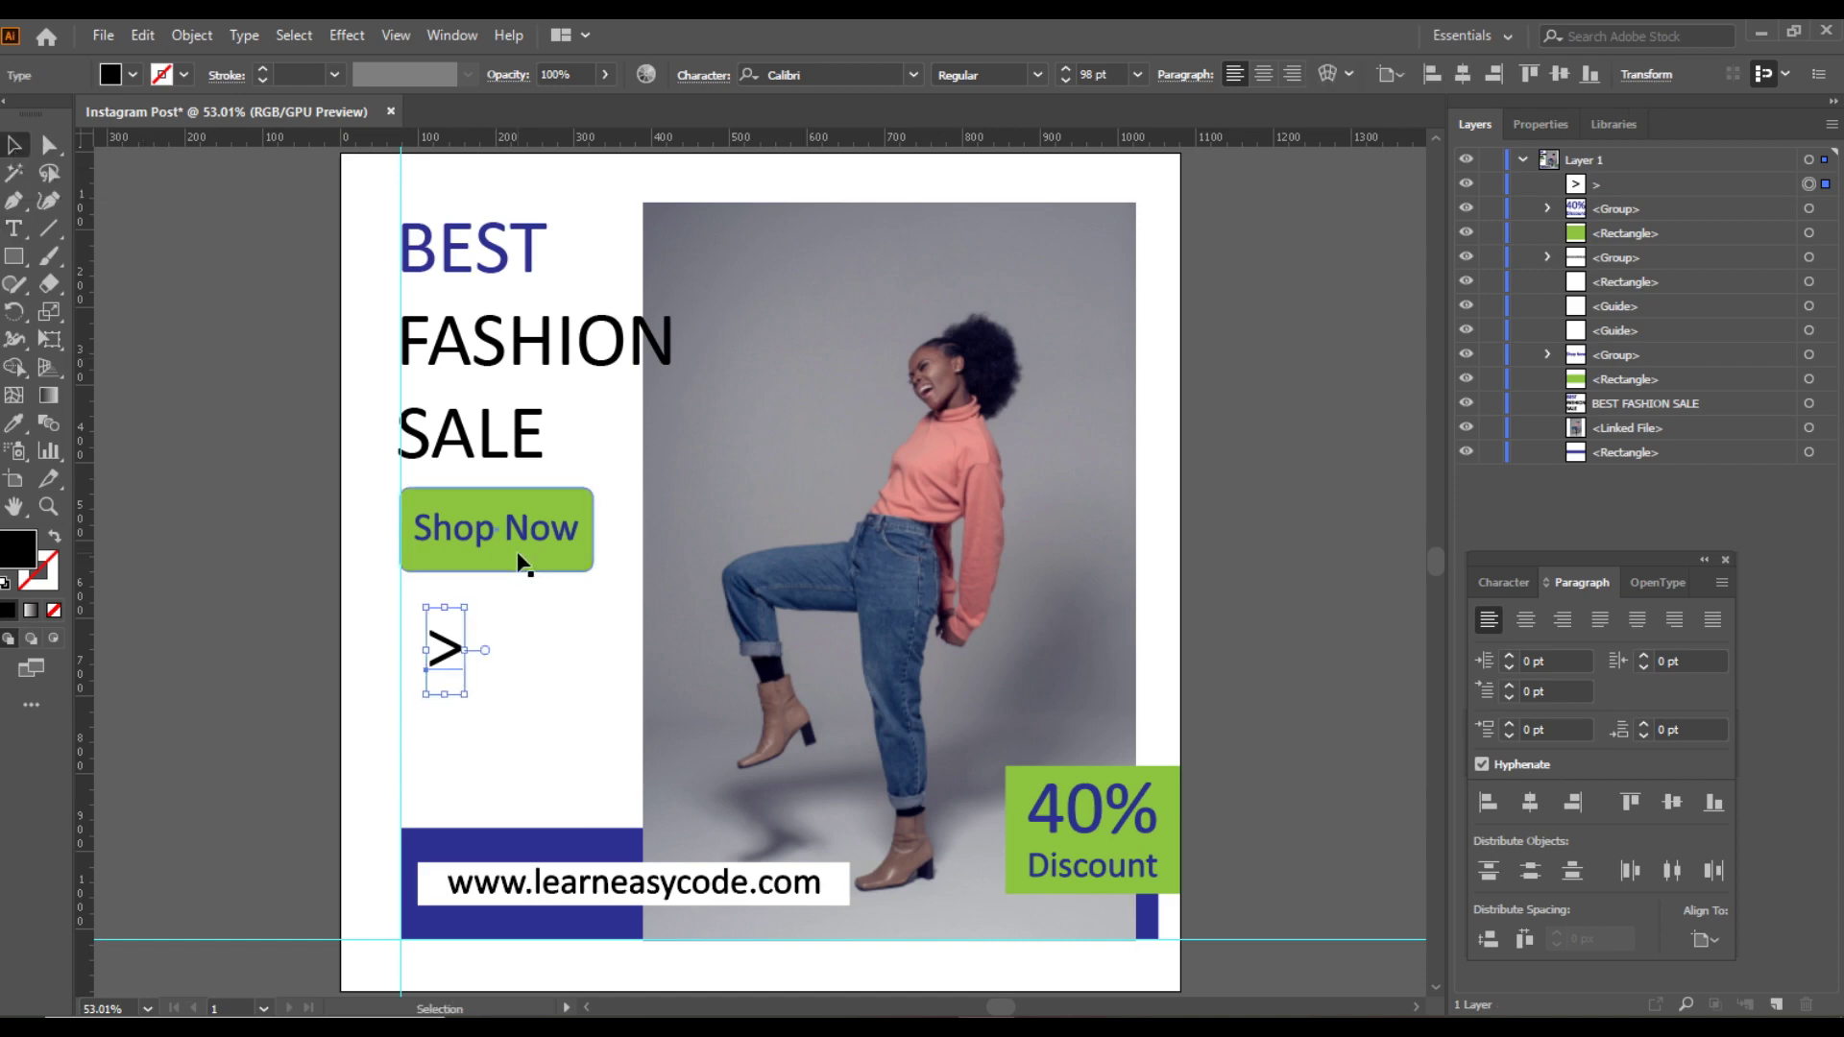
left_click(503, 665)
left_click_drag(440, 668, 424, 701)
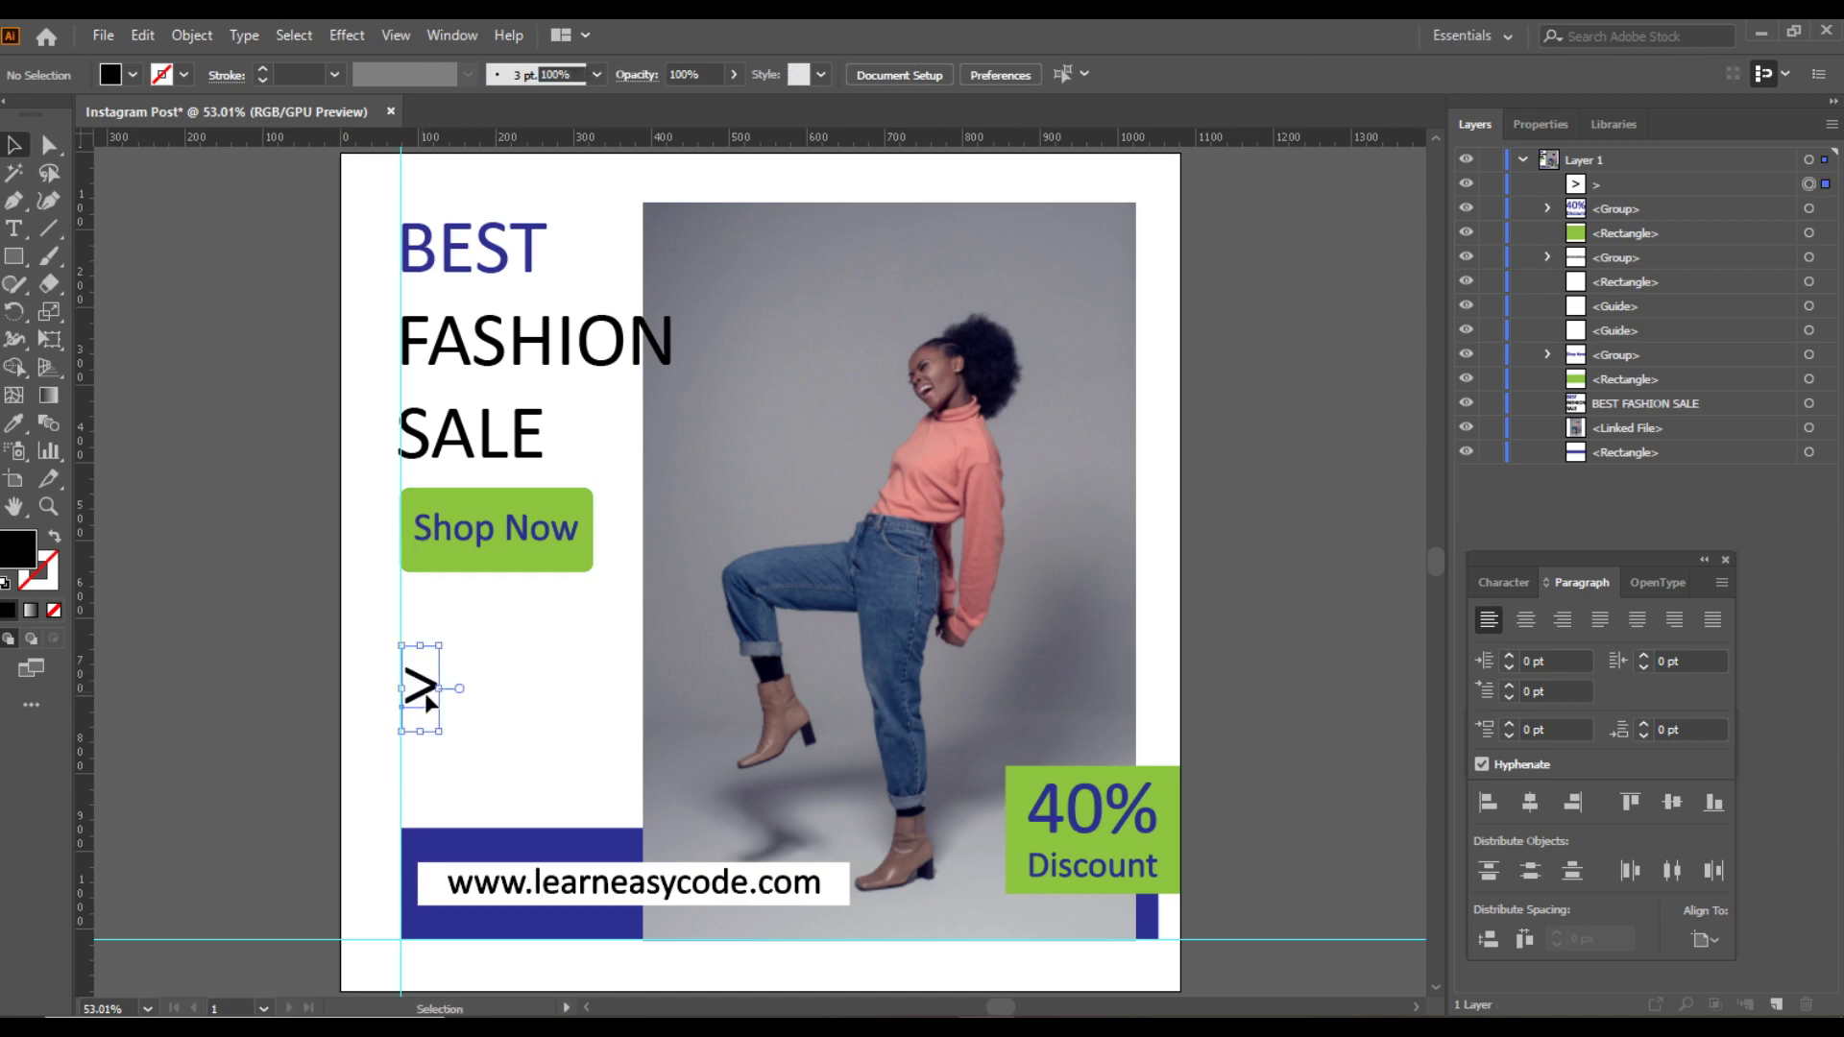
Fill the > character dark blue and stretch it slightly taller, to 118.52 pt
left_click(133, 75)
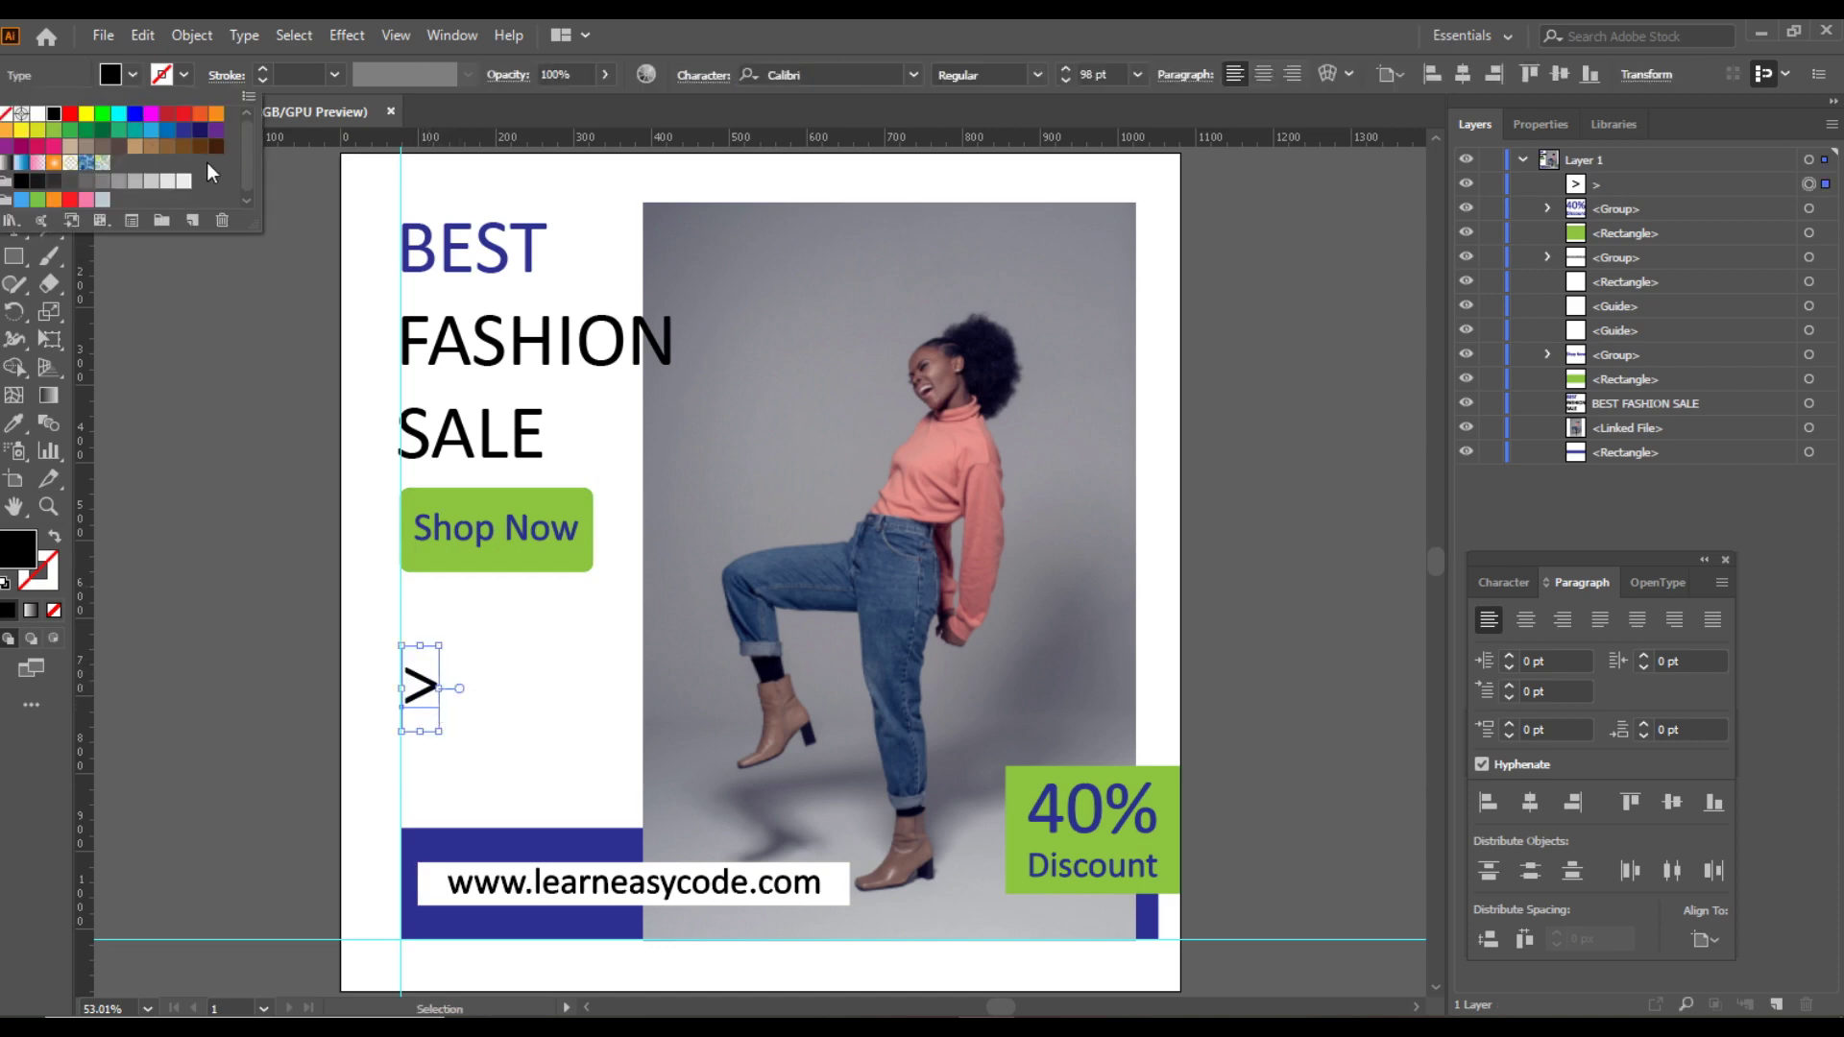
left_click(183, 129)
left_click(828, 21)
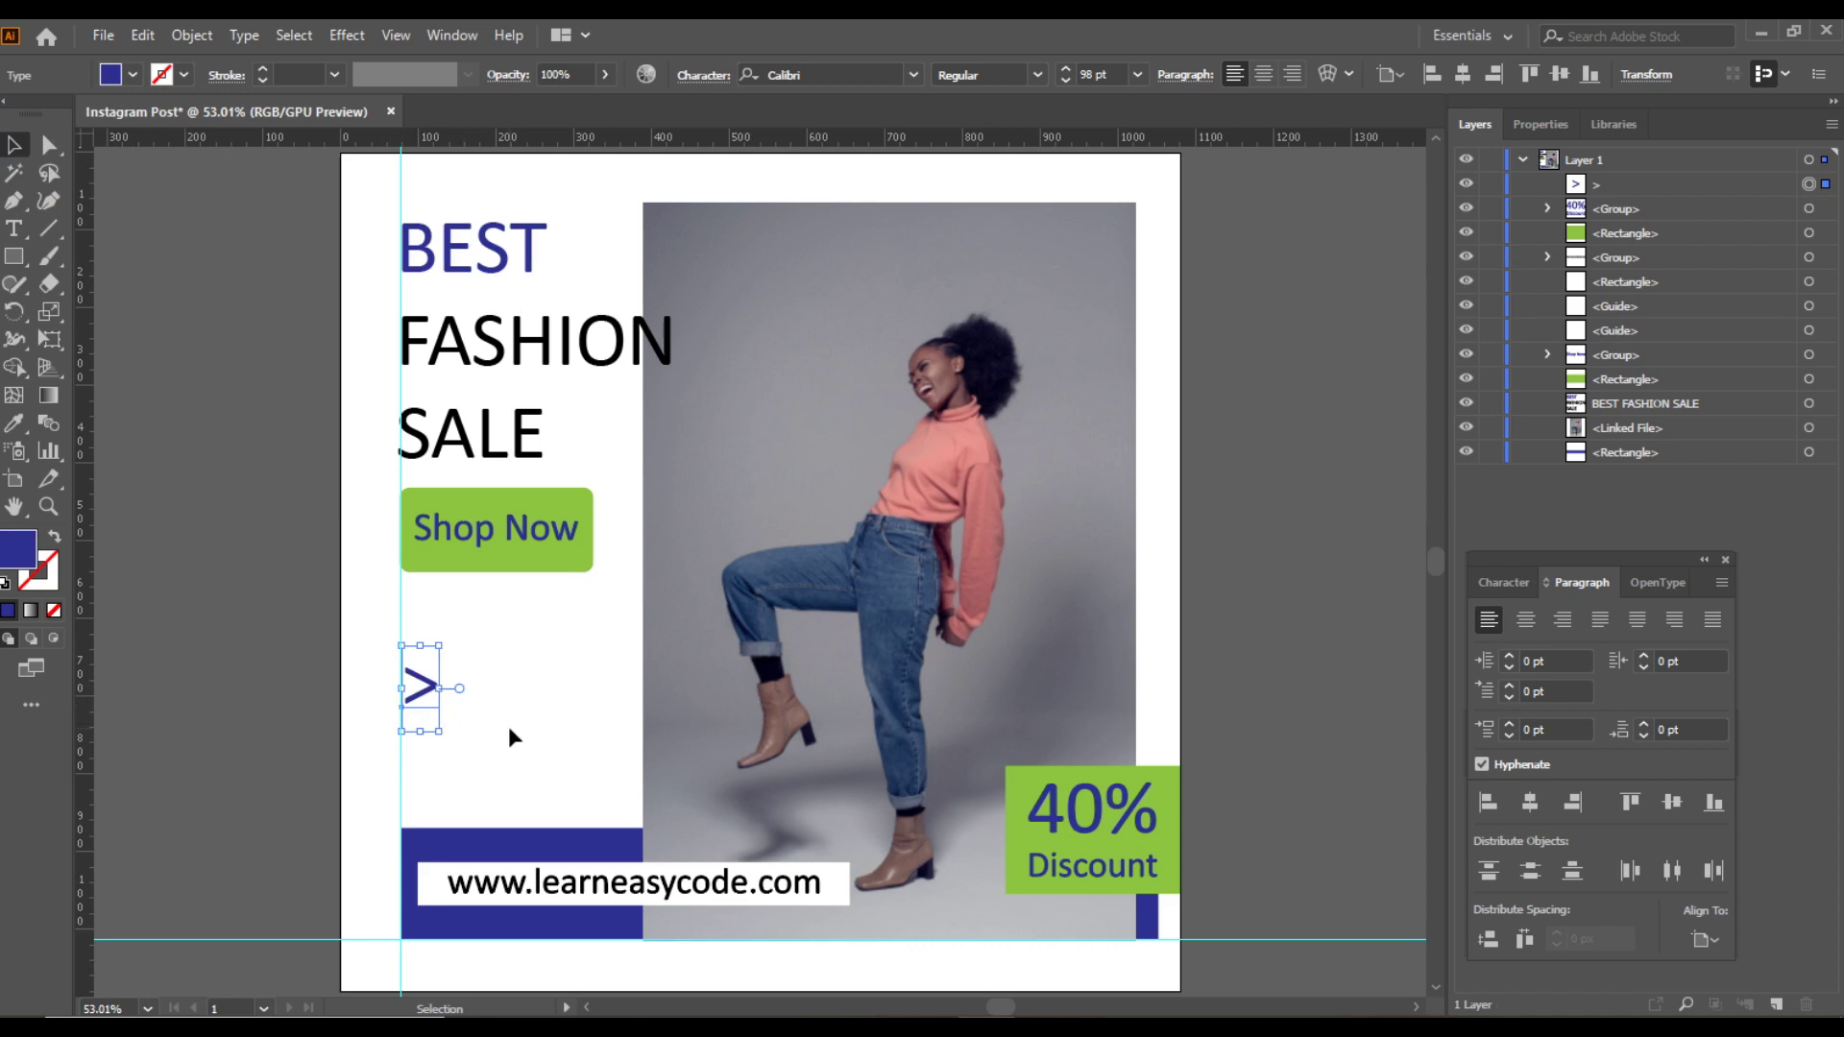
left_click_drag(419, 645, 420, 627)
left_click(474, 709)
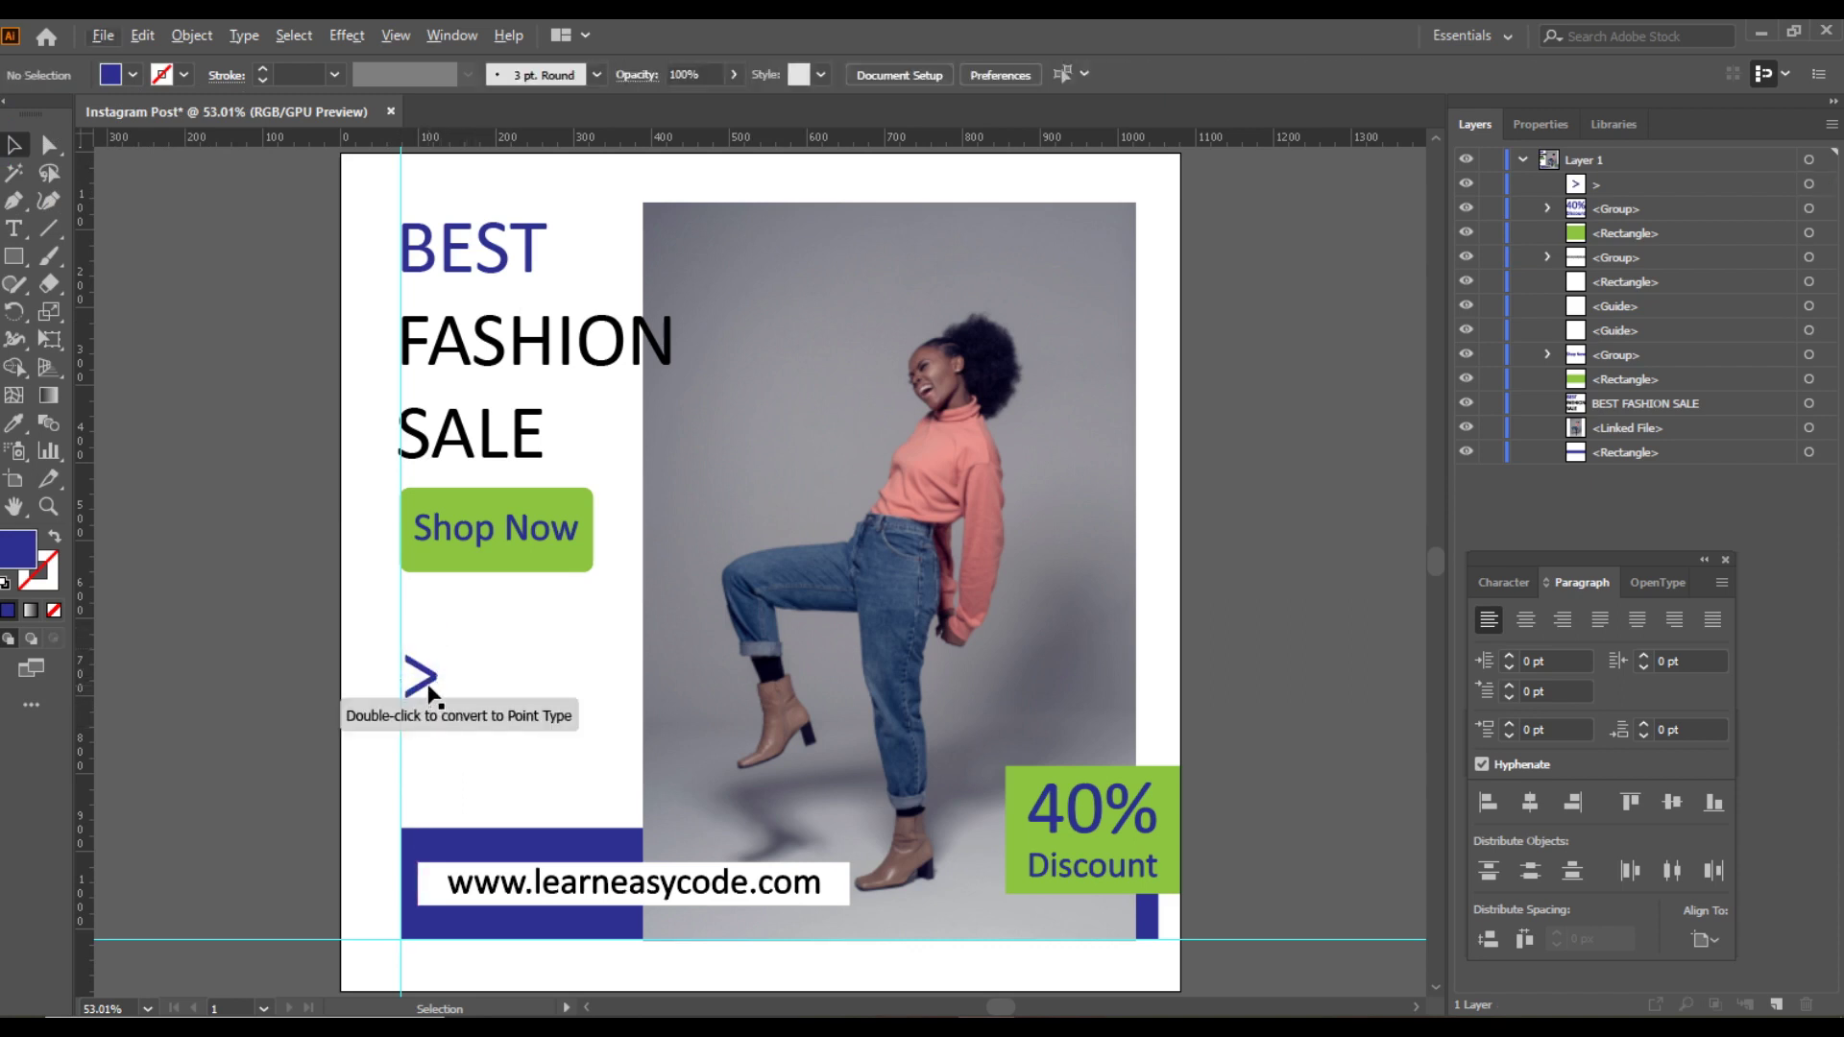
Duplicate the > character slightly to the right and repeat the copy until a row of five evenly spaced arrows is formed
left_click(426, 692)
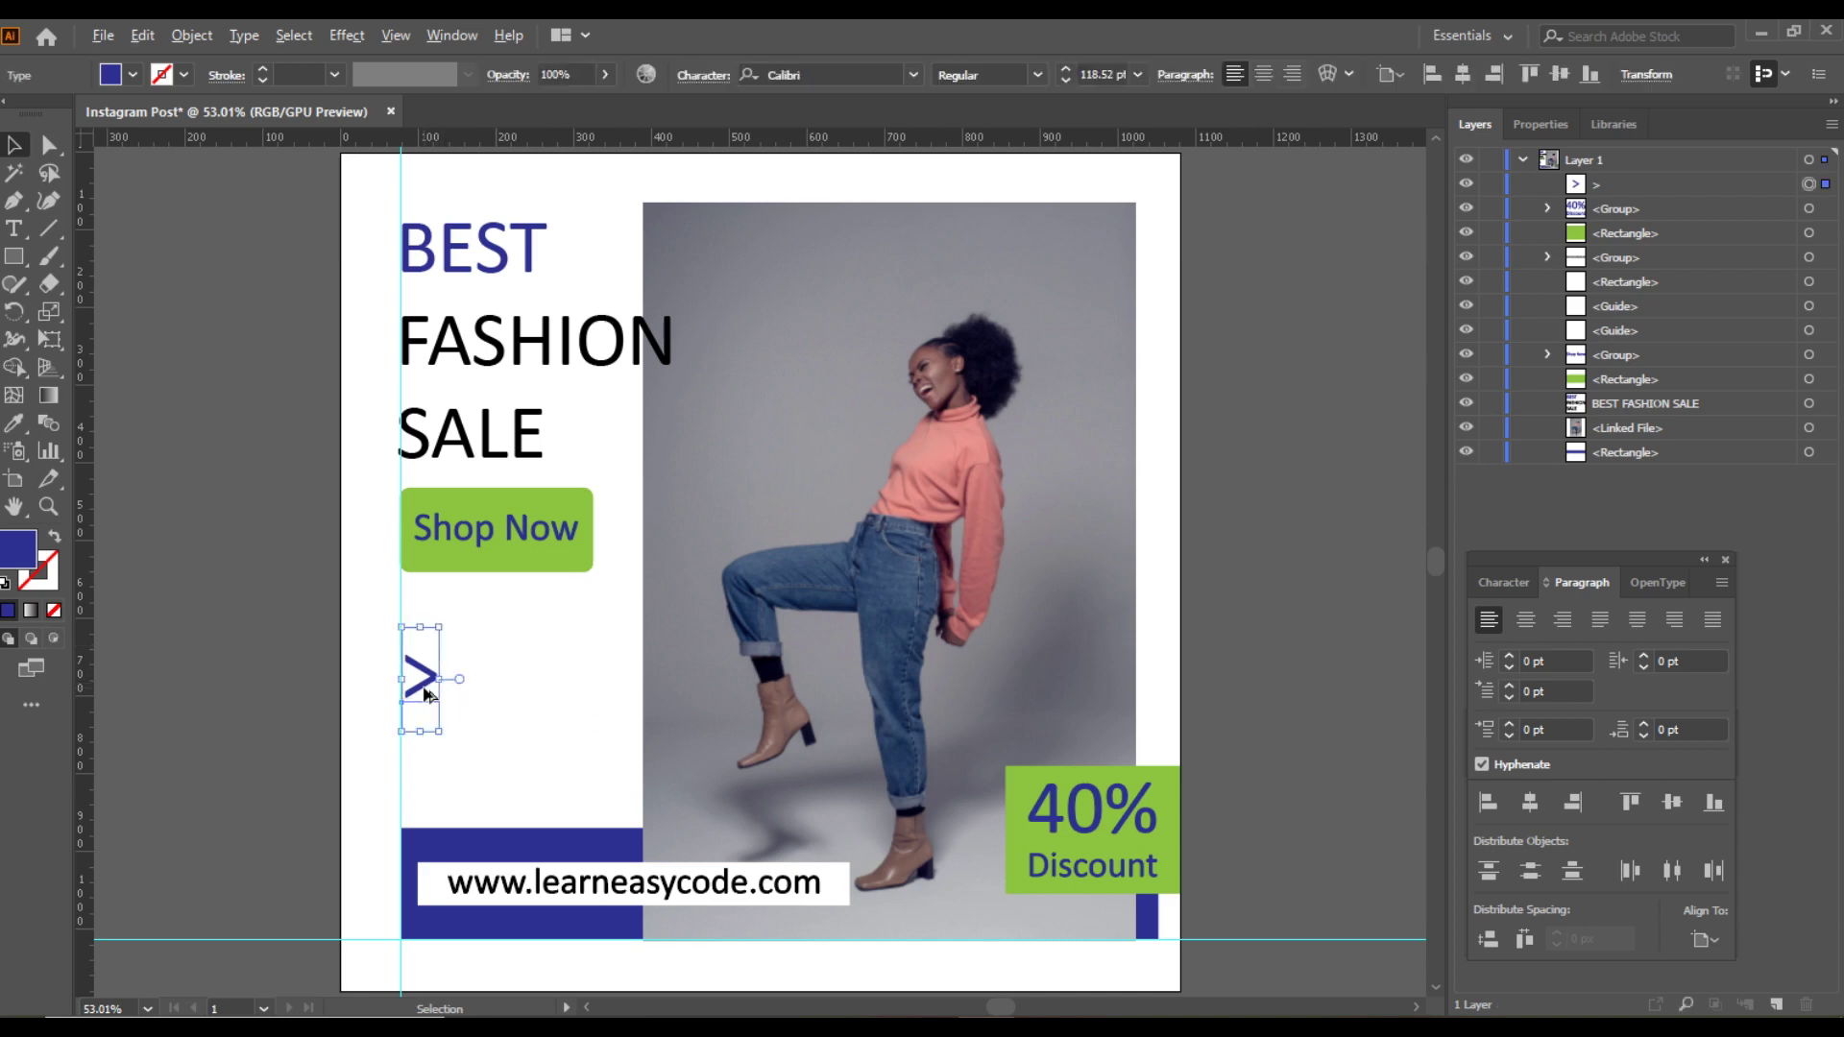
left_click(487, 703)
left_click(419, 688)
left_click(500, 718)
left_click_drag(415, 693, 446, 697)
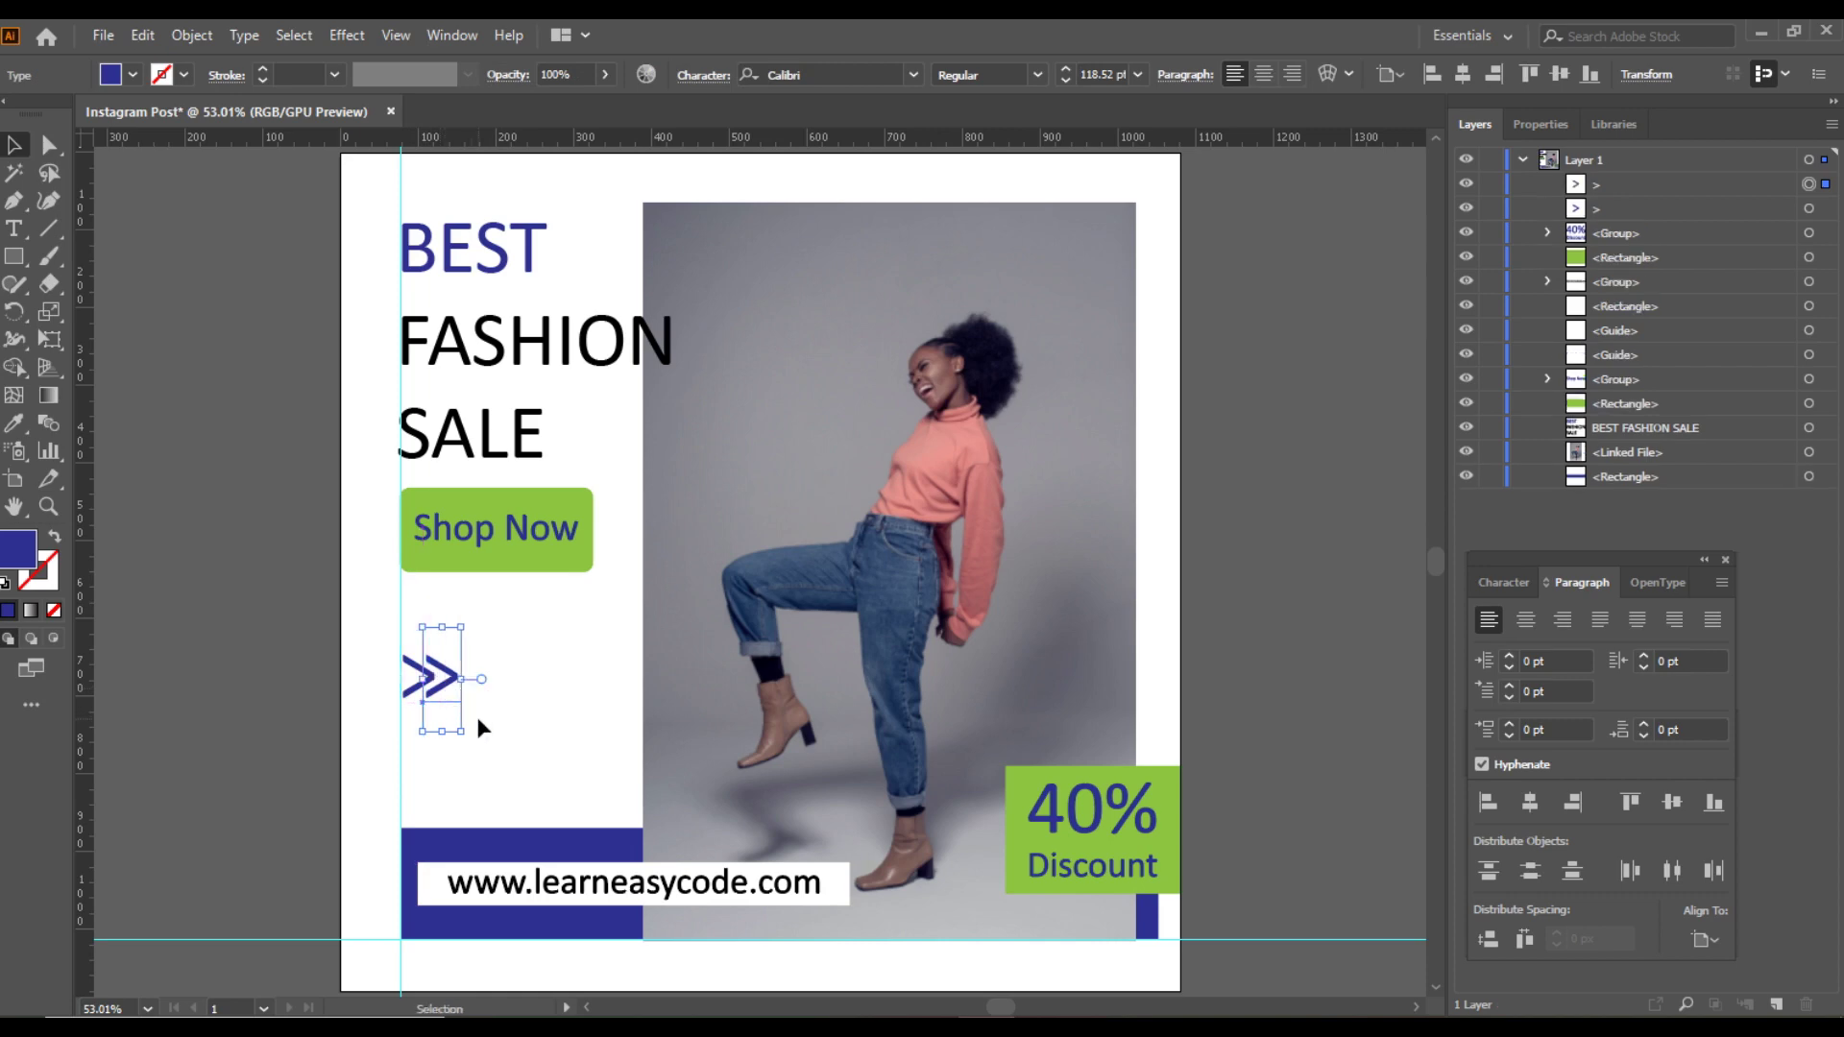
key("a")
key("ctrl+d")
key("ctrl+d")
key("ctrl+d")
key("v")
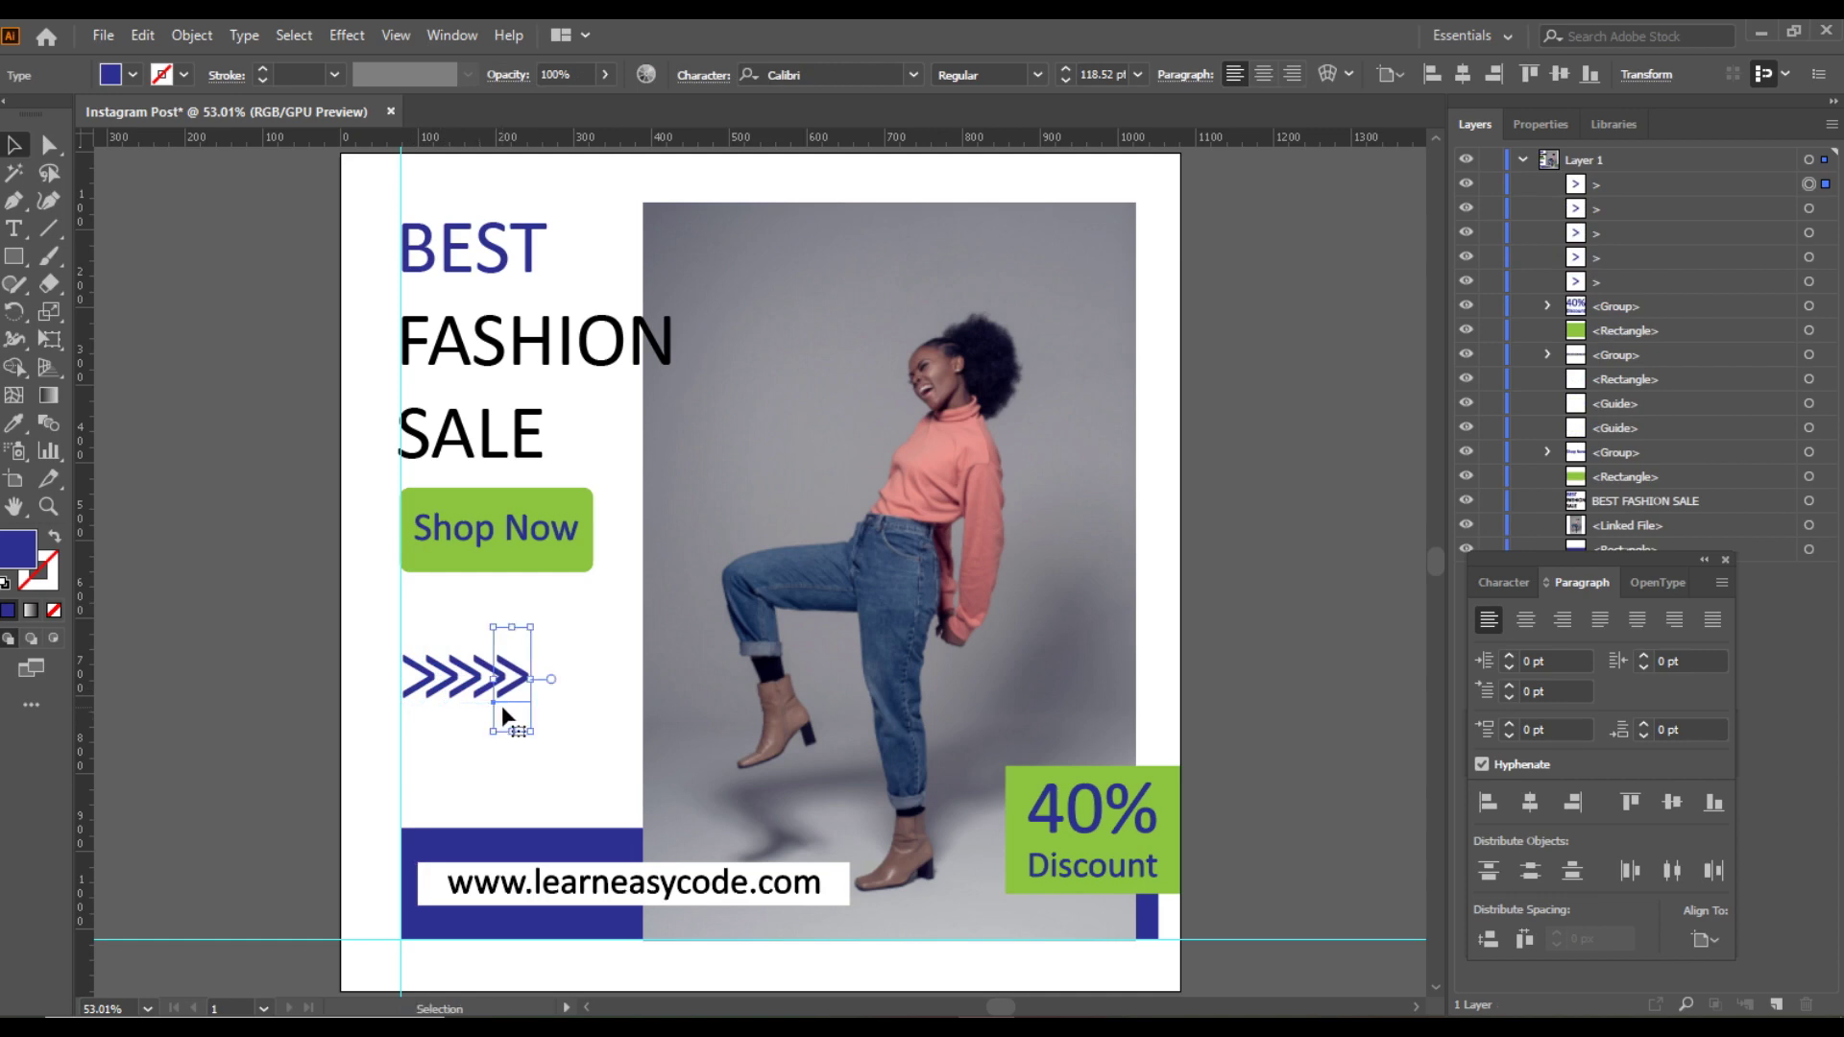
left_click(565, 634)
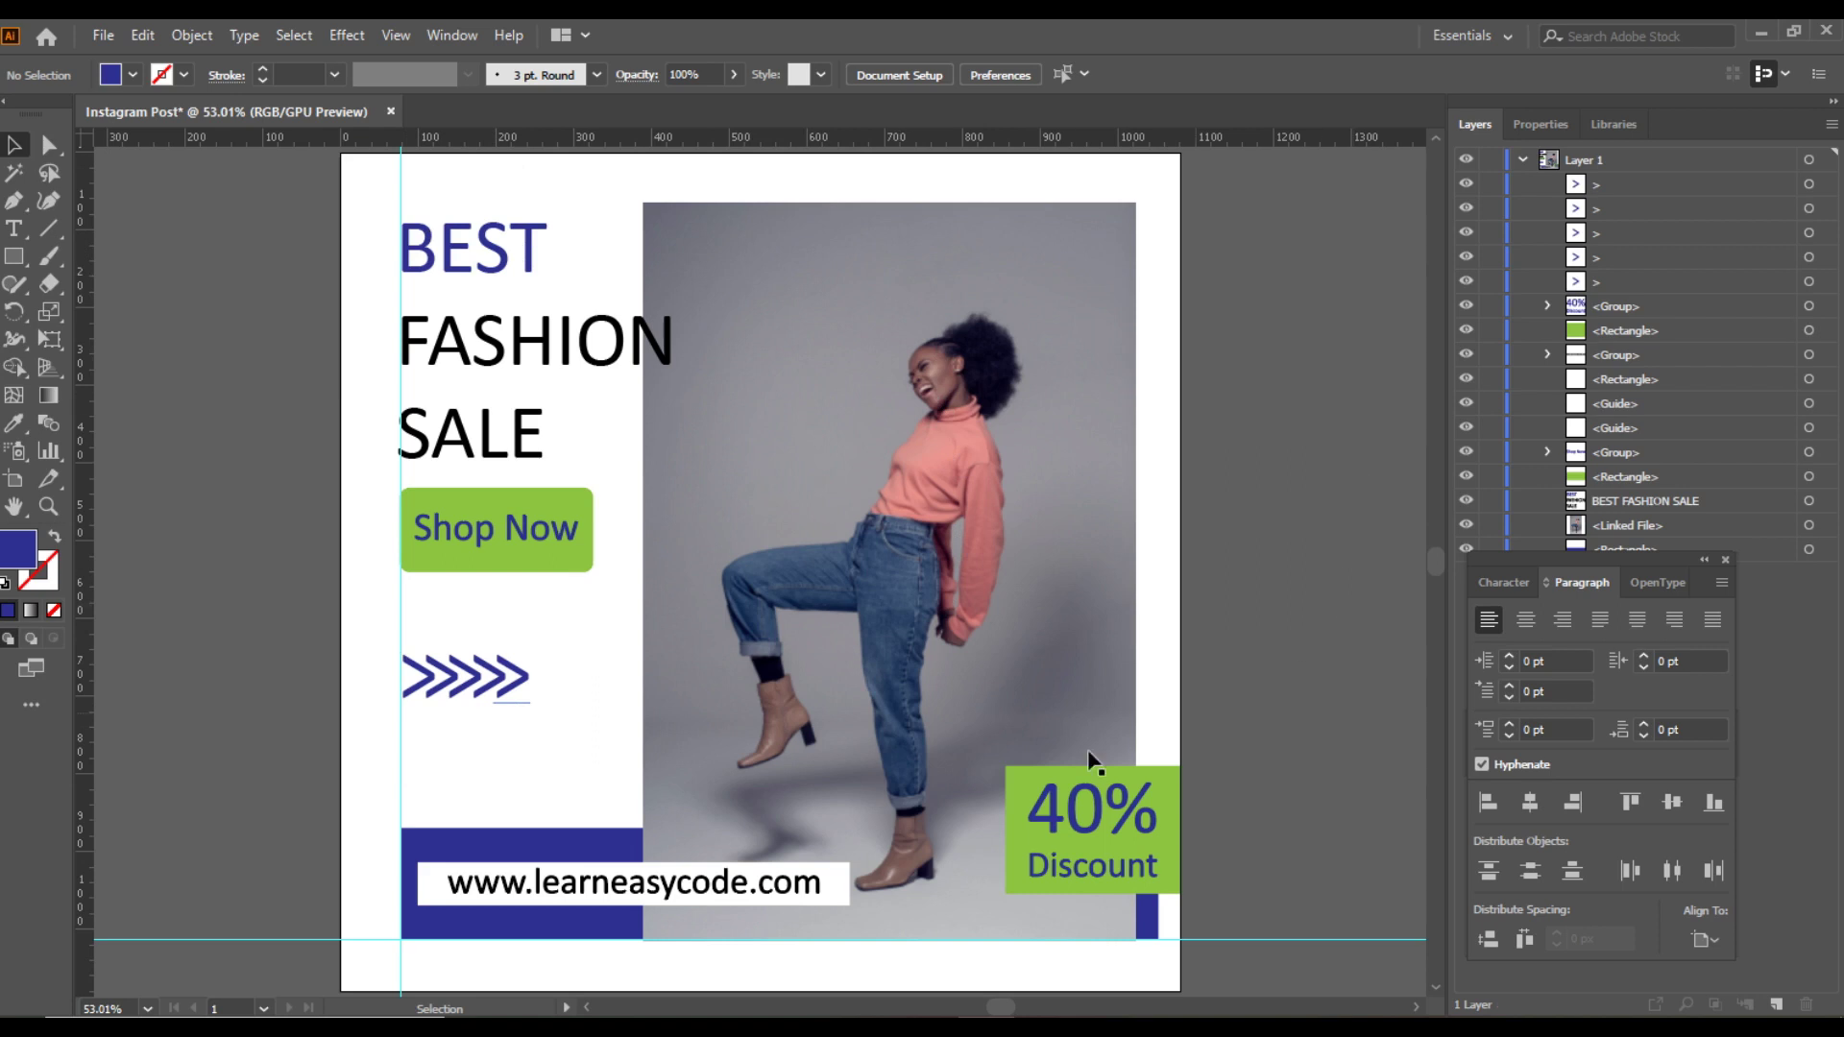
key("ctrl+minus")
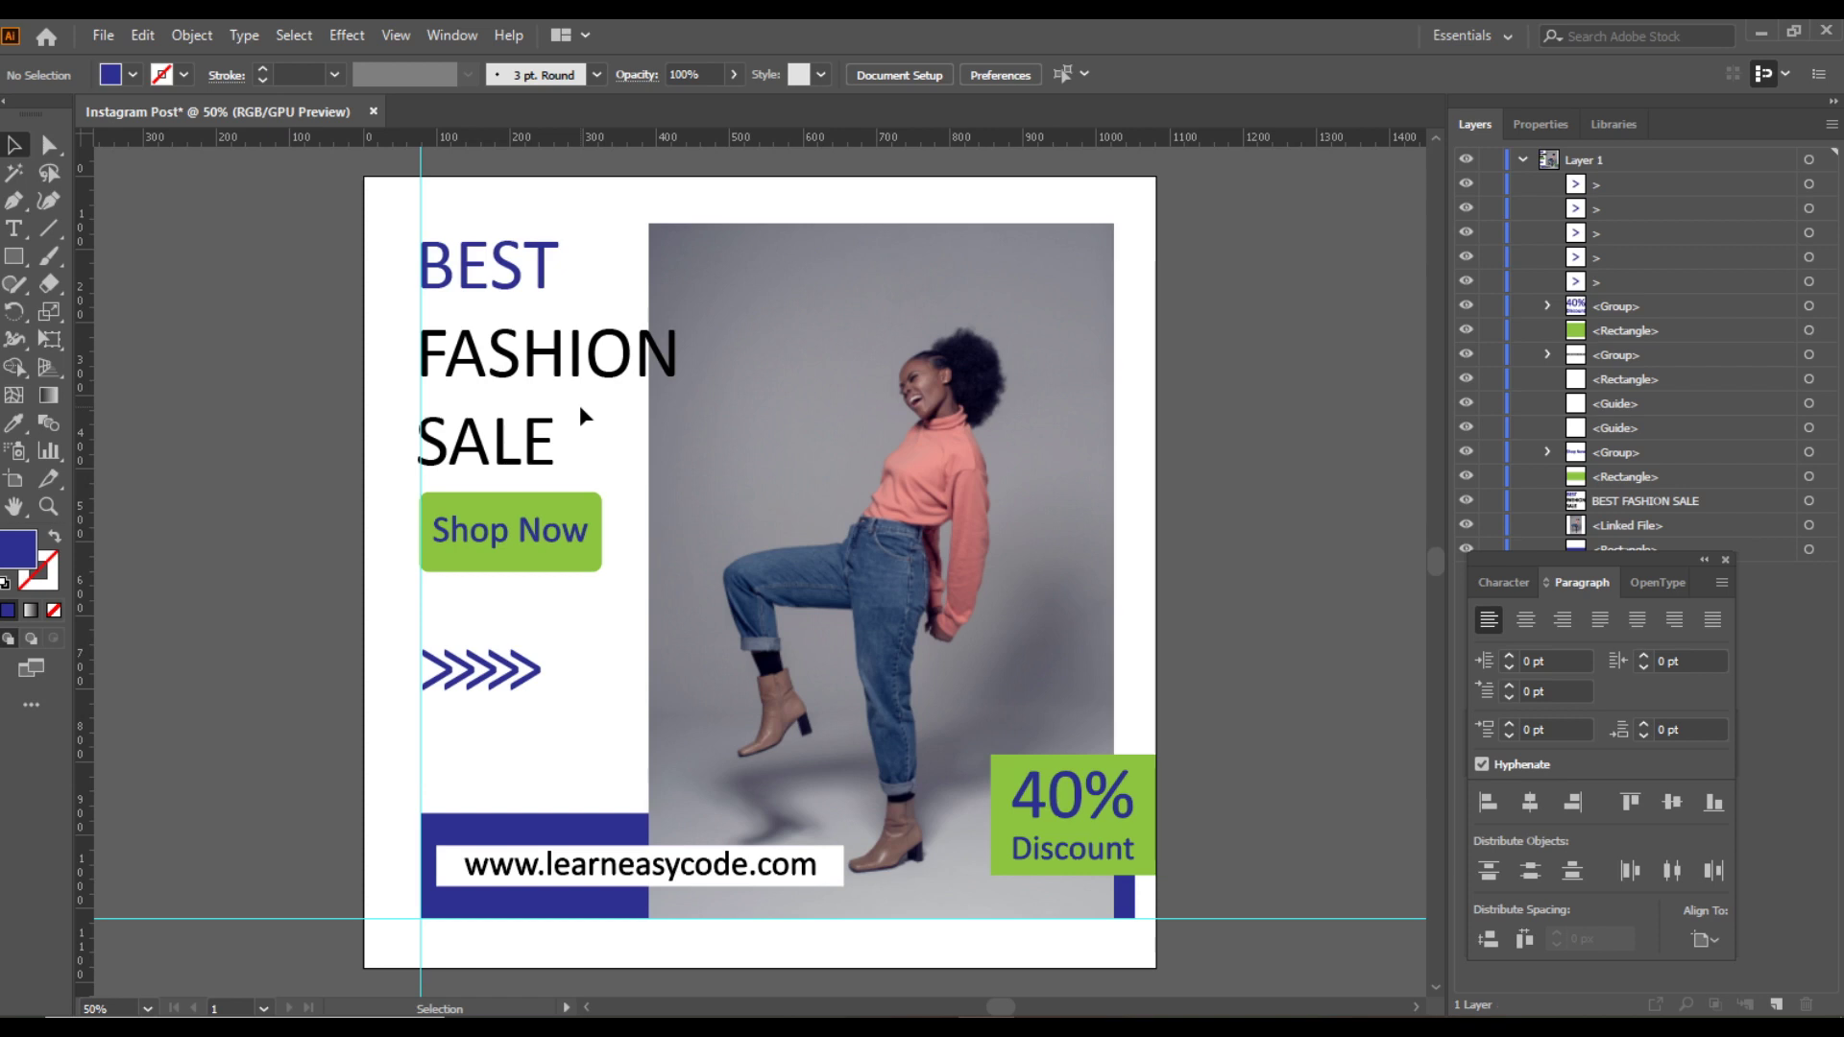
Open the post in Save for Web and choose the JPEG High preset with compression quality raised to Maximum
left_click(103, 35)
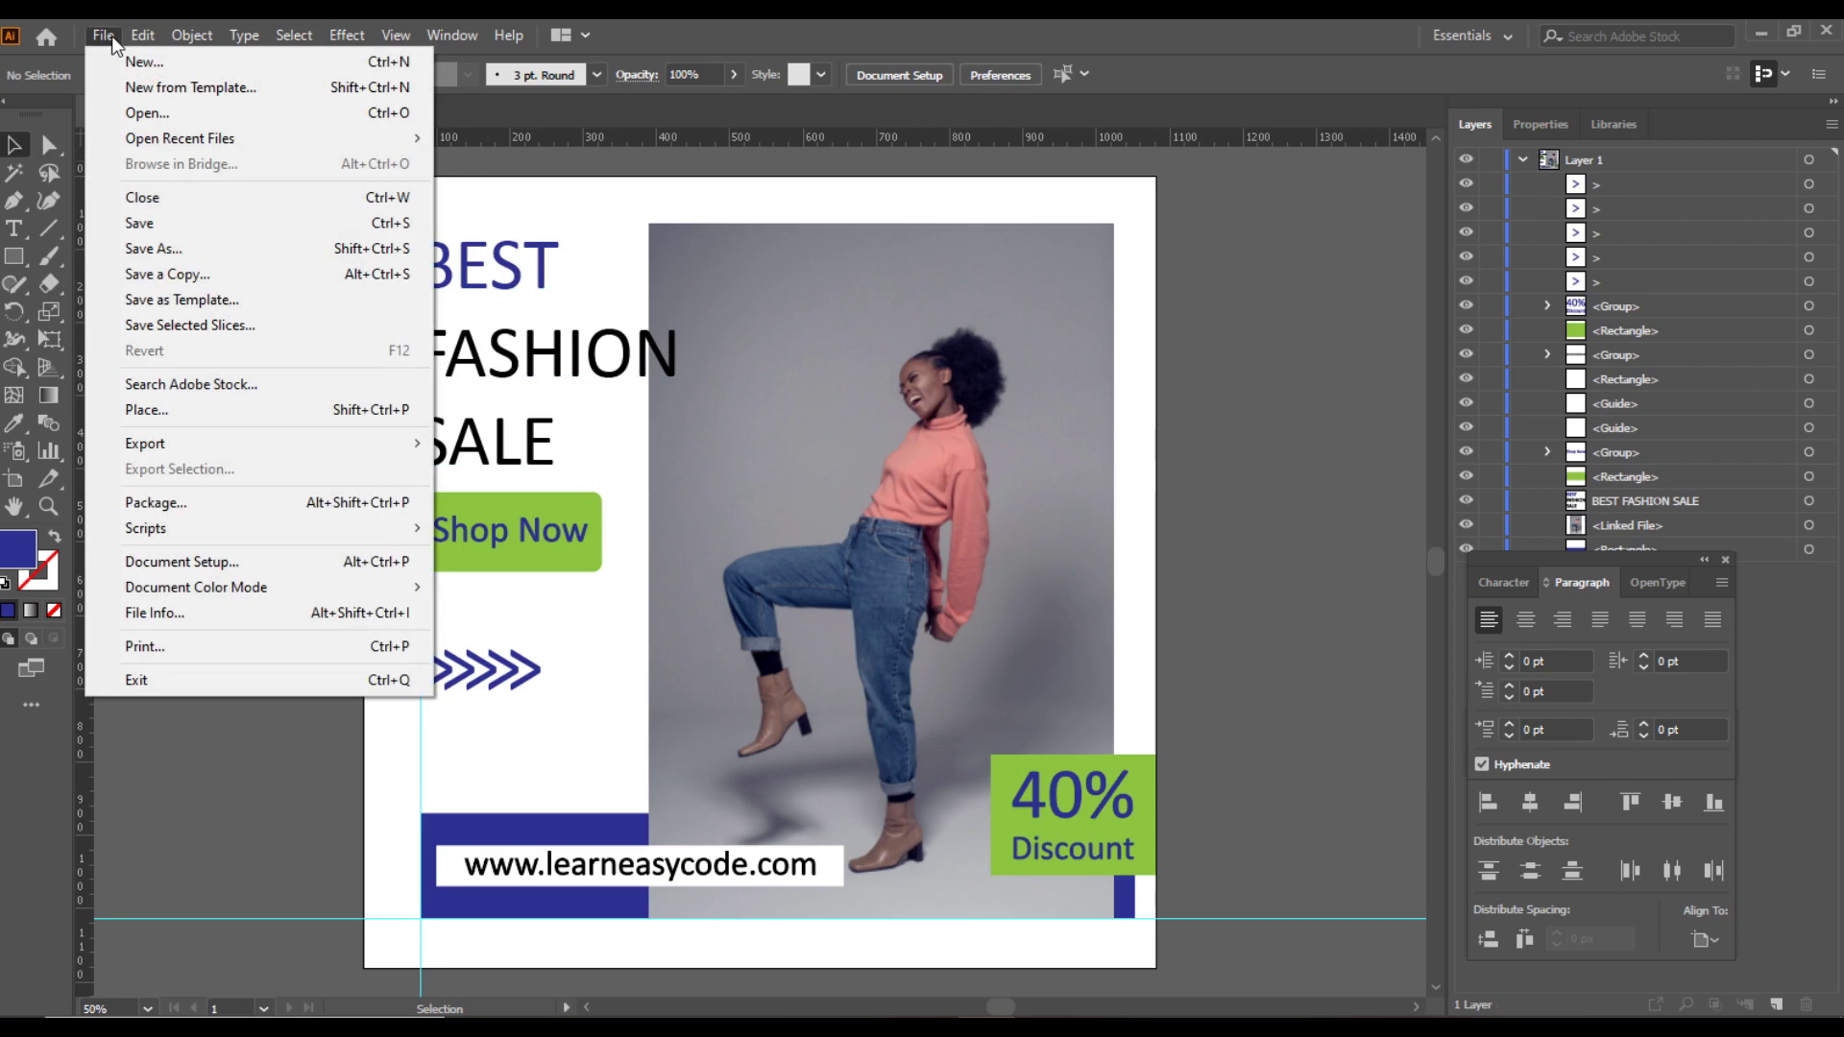
mouse_move(301, 449)
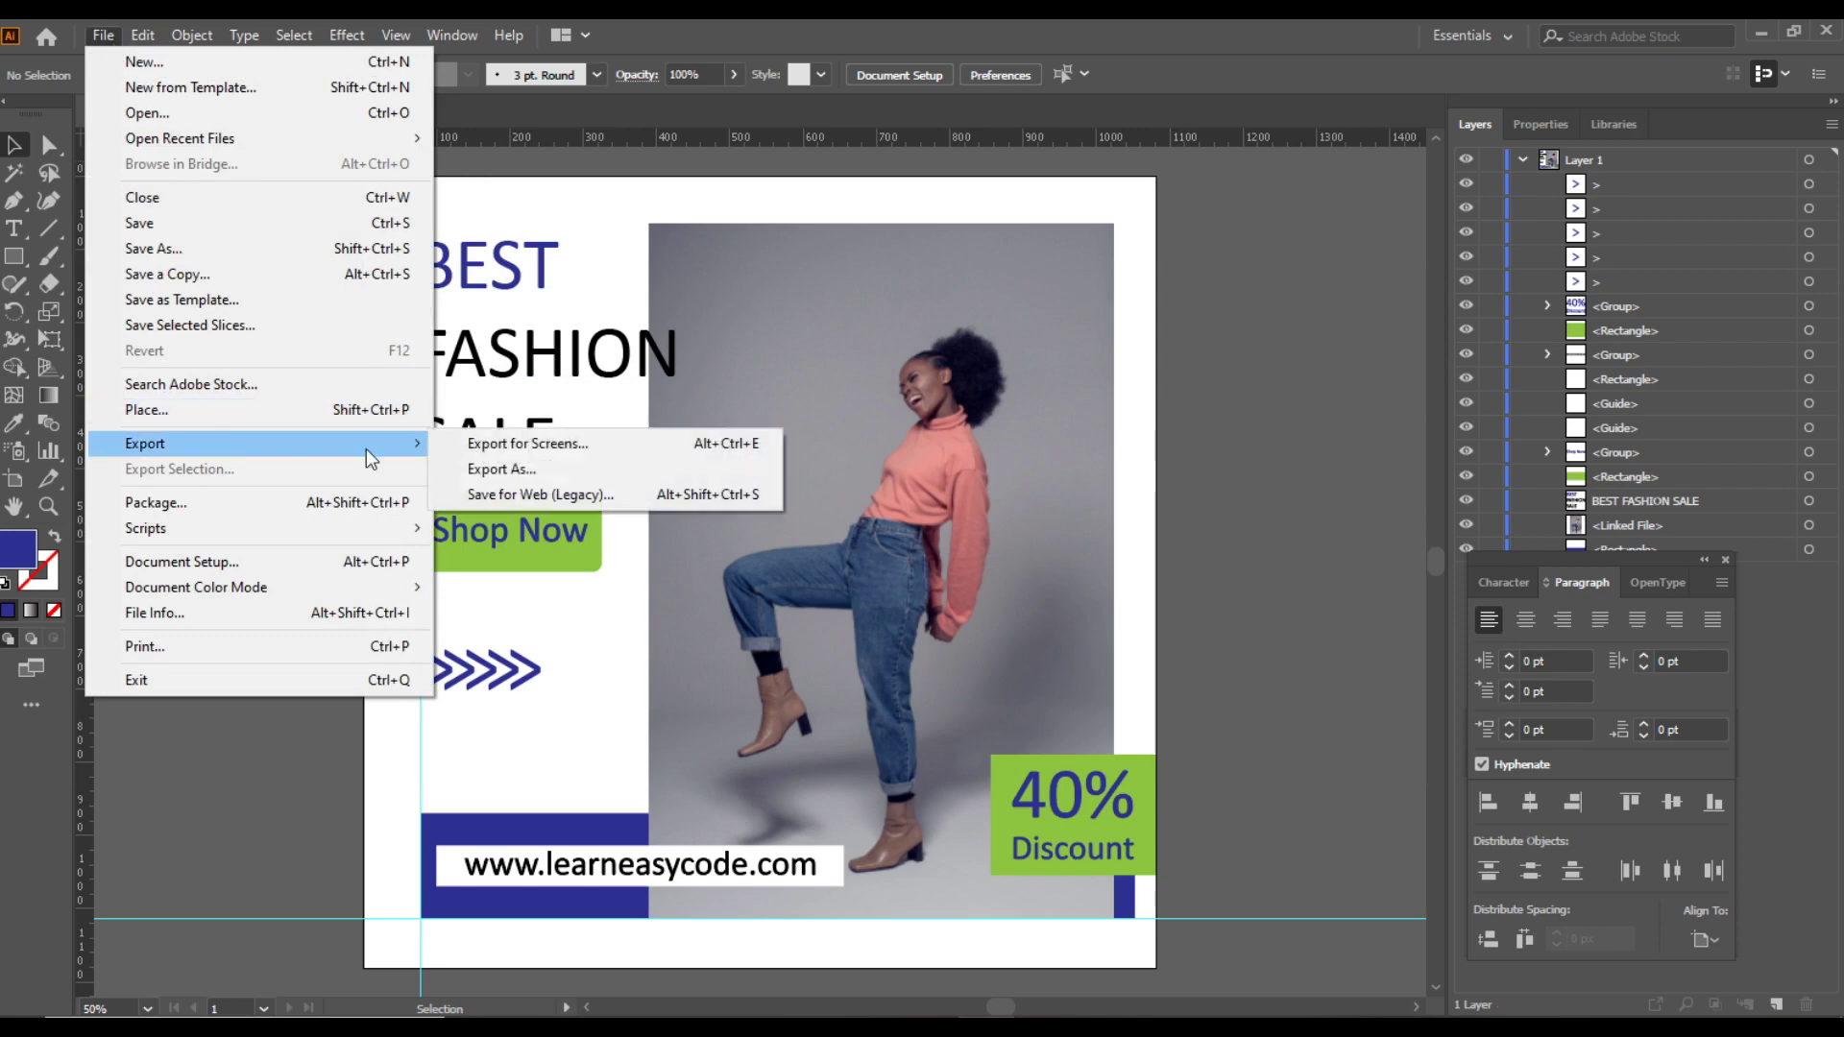
left_click(507, 493)
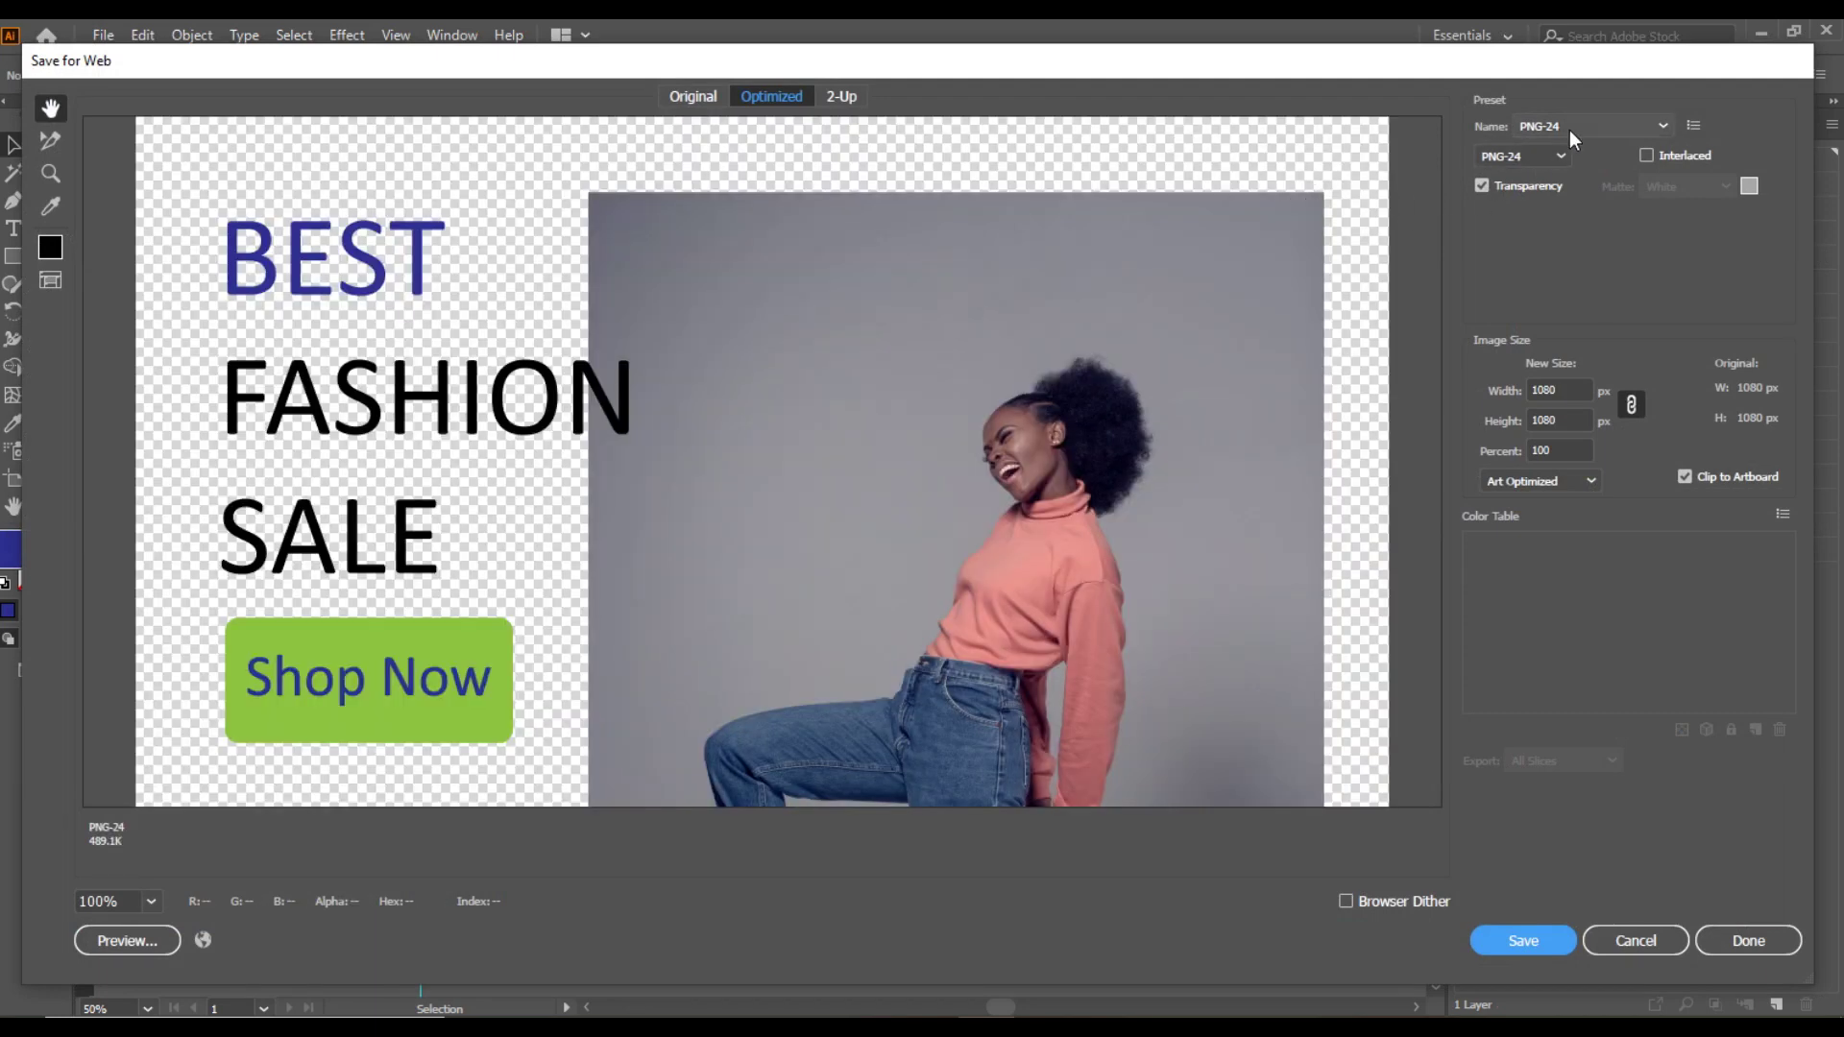
left_click(1573, 126)
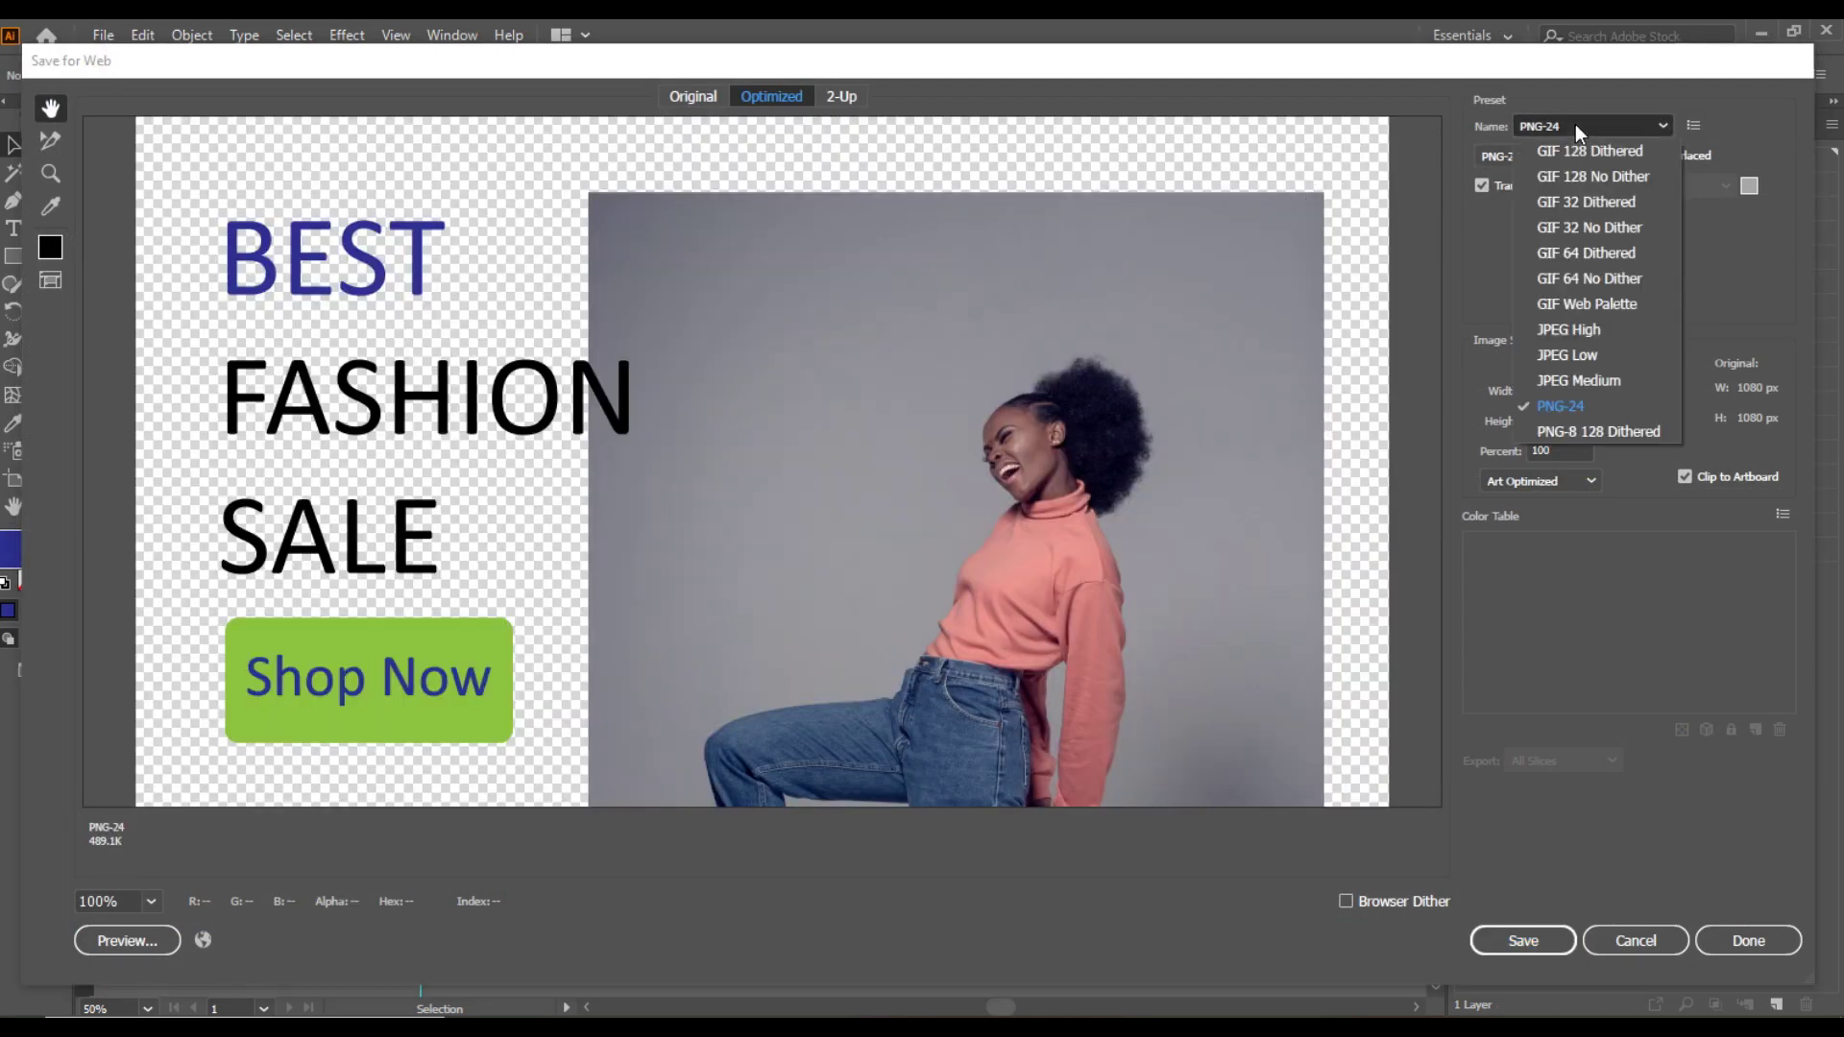
left_click(1598, 331)
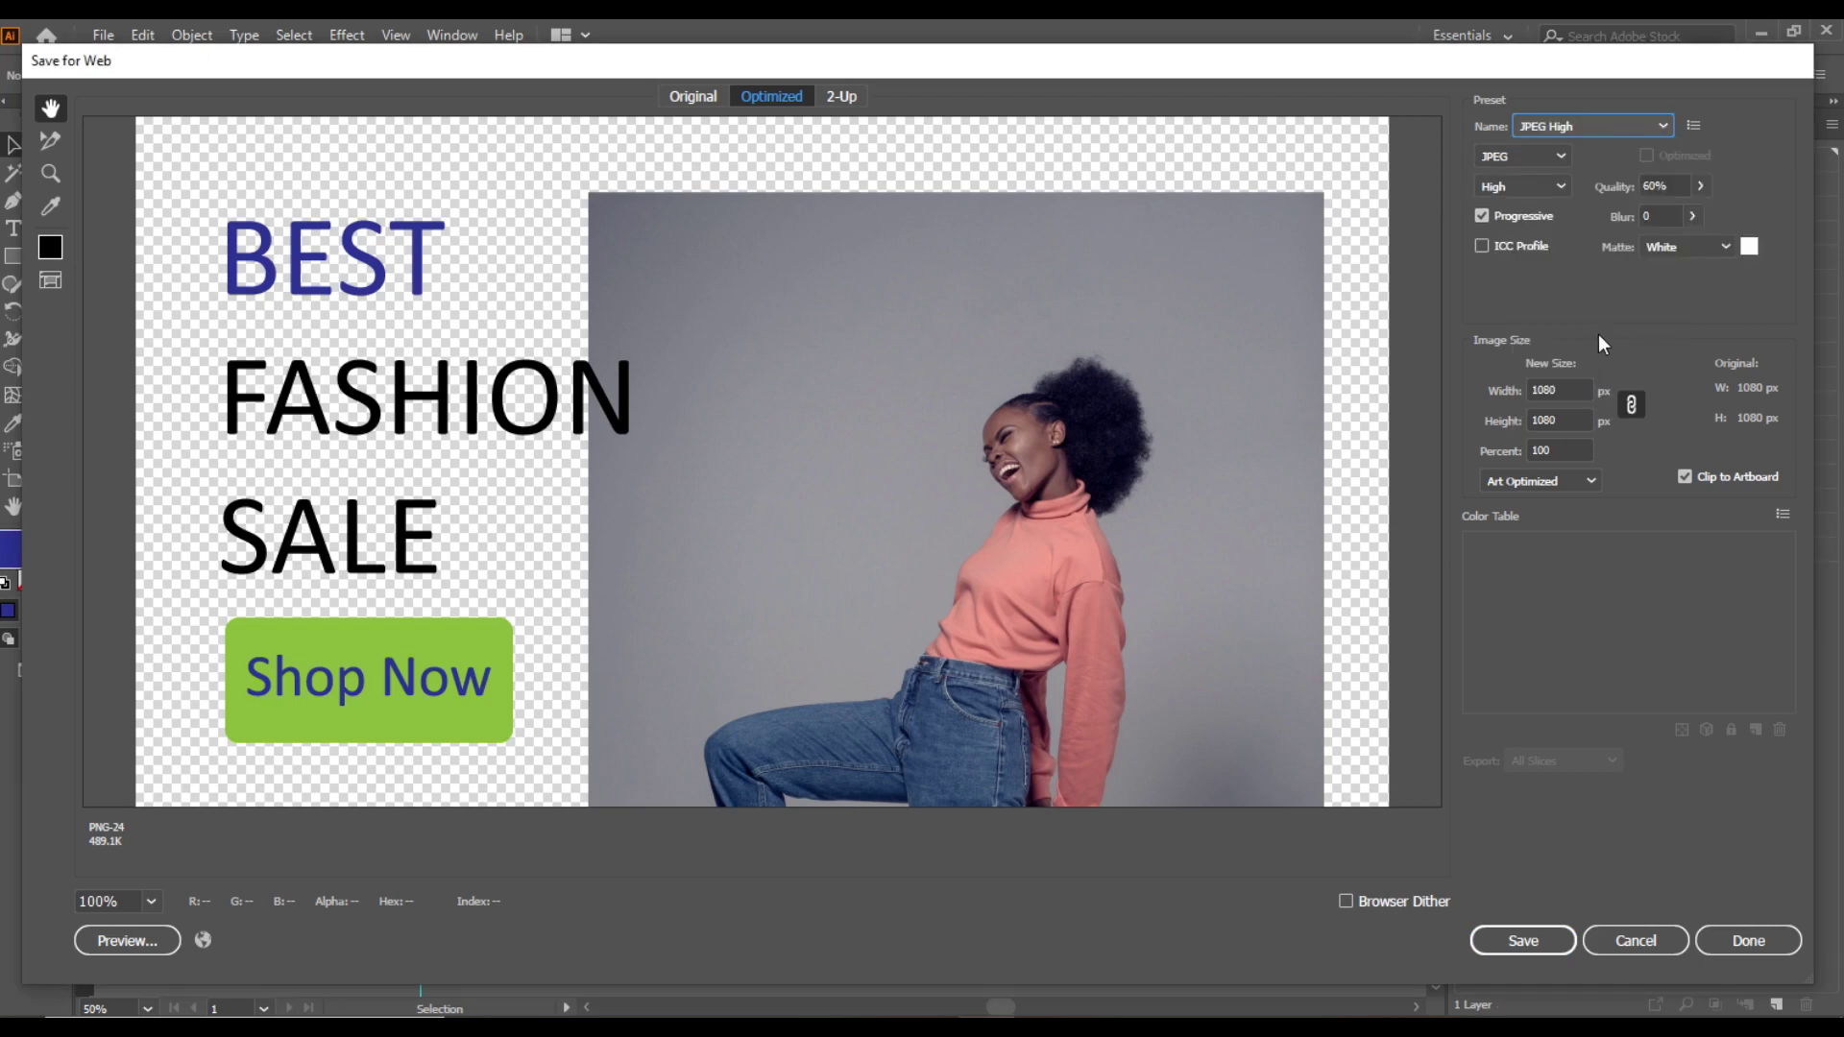
left_click(1515, 187)
left_click(1521, 309)
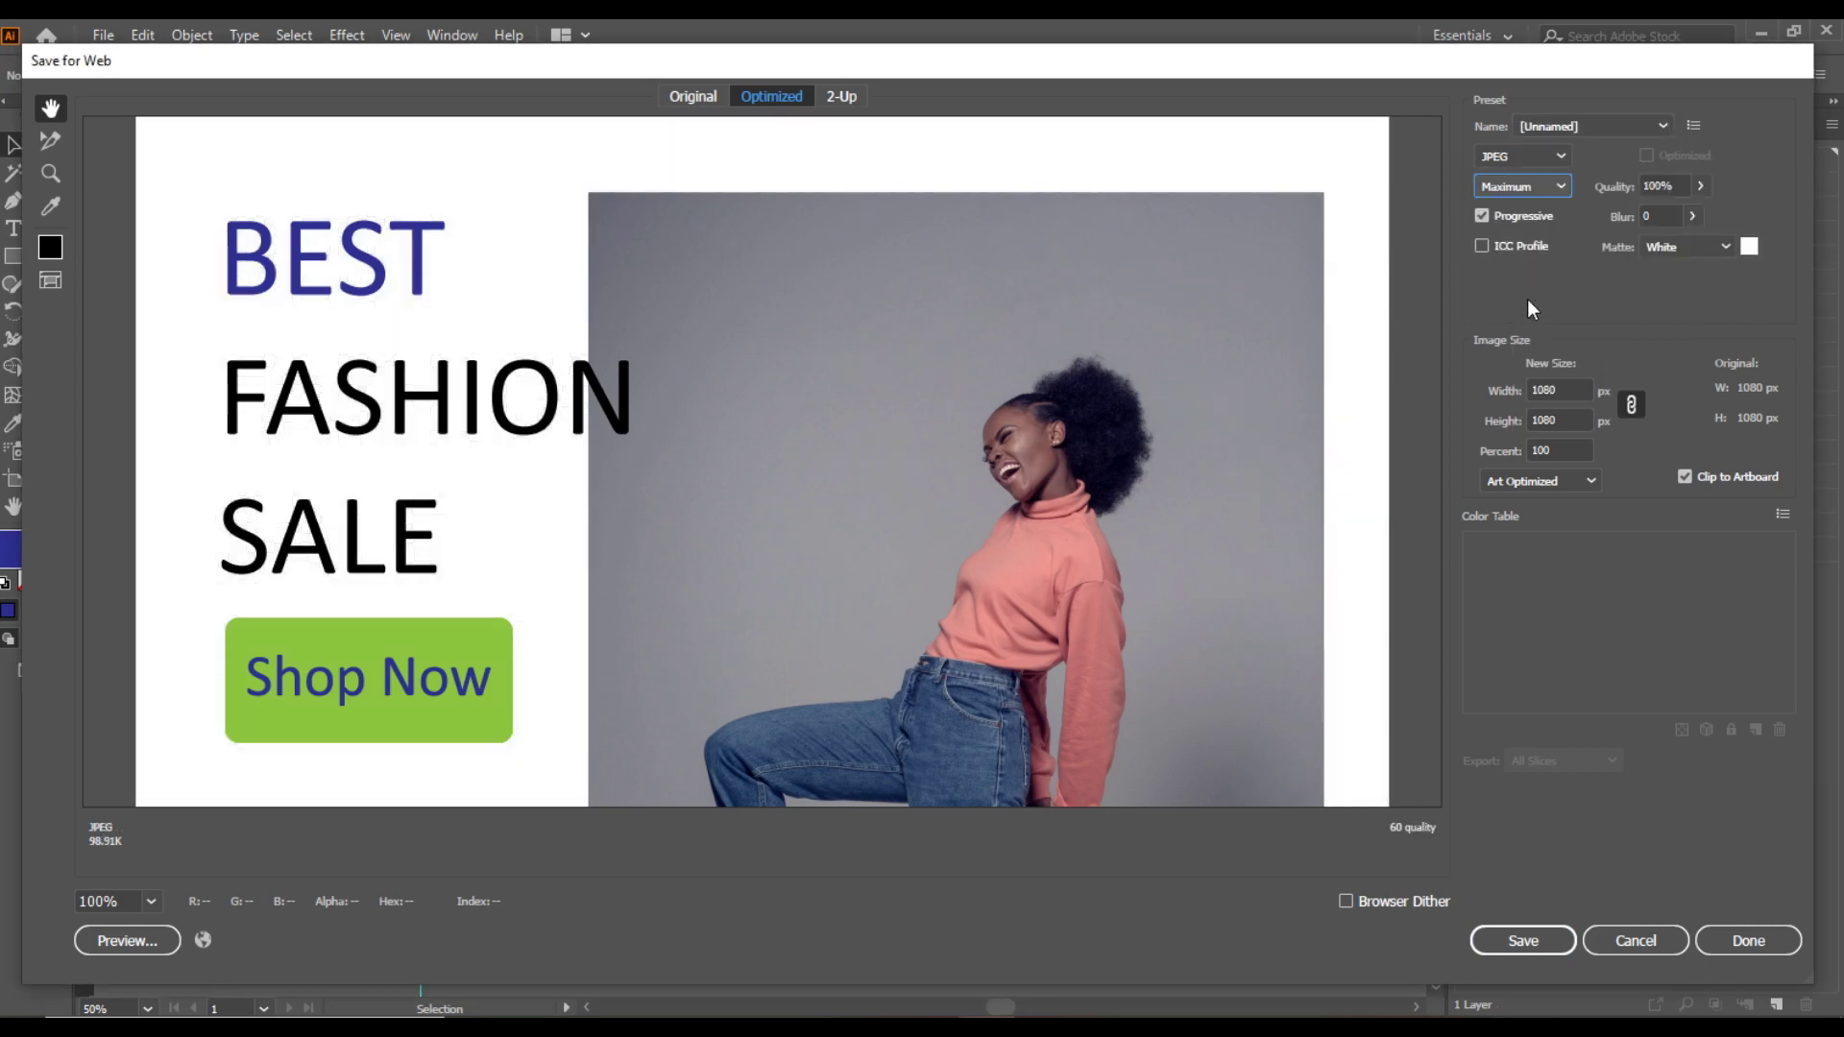
Save the optimized image to the Desktop under the file name Instagram-Post
left_click(1537, 948)
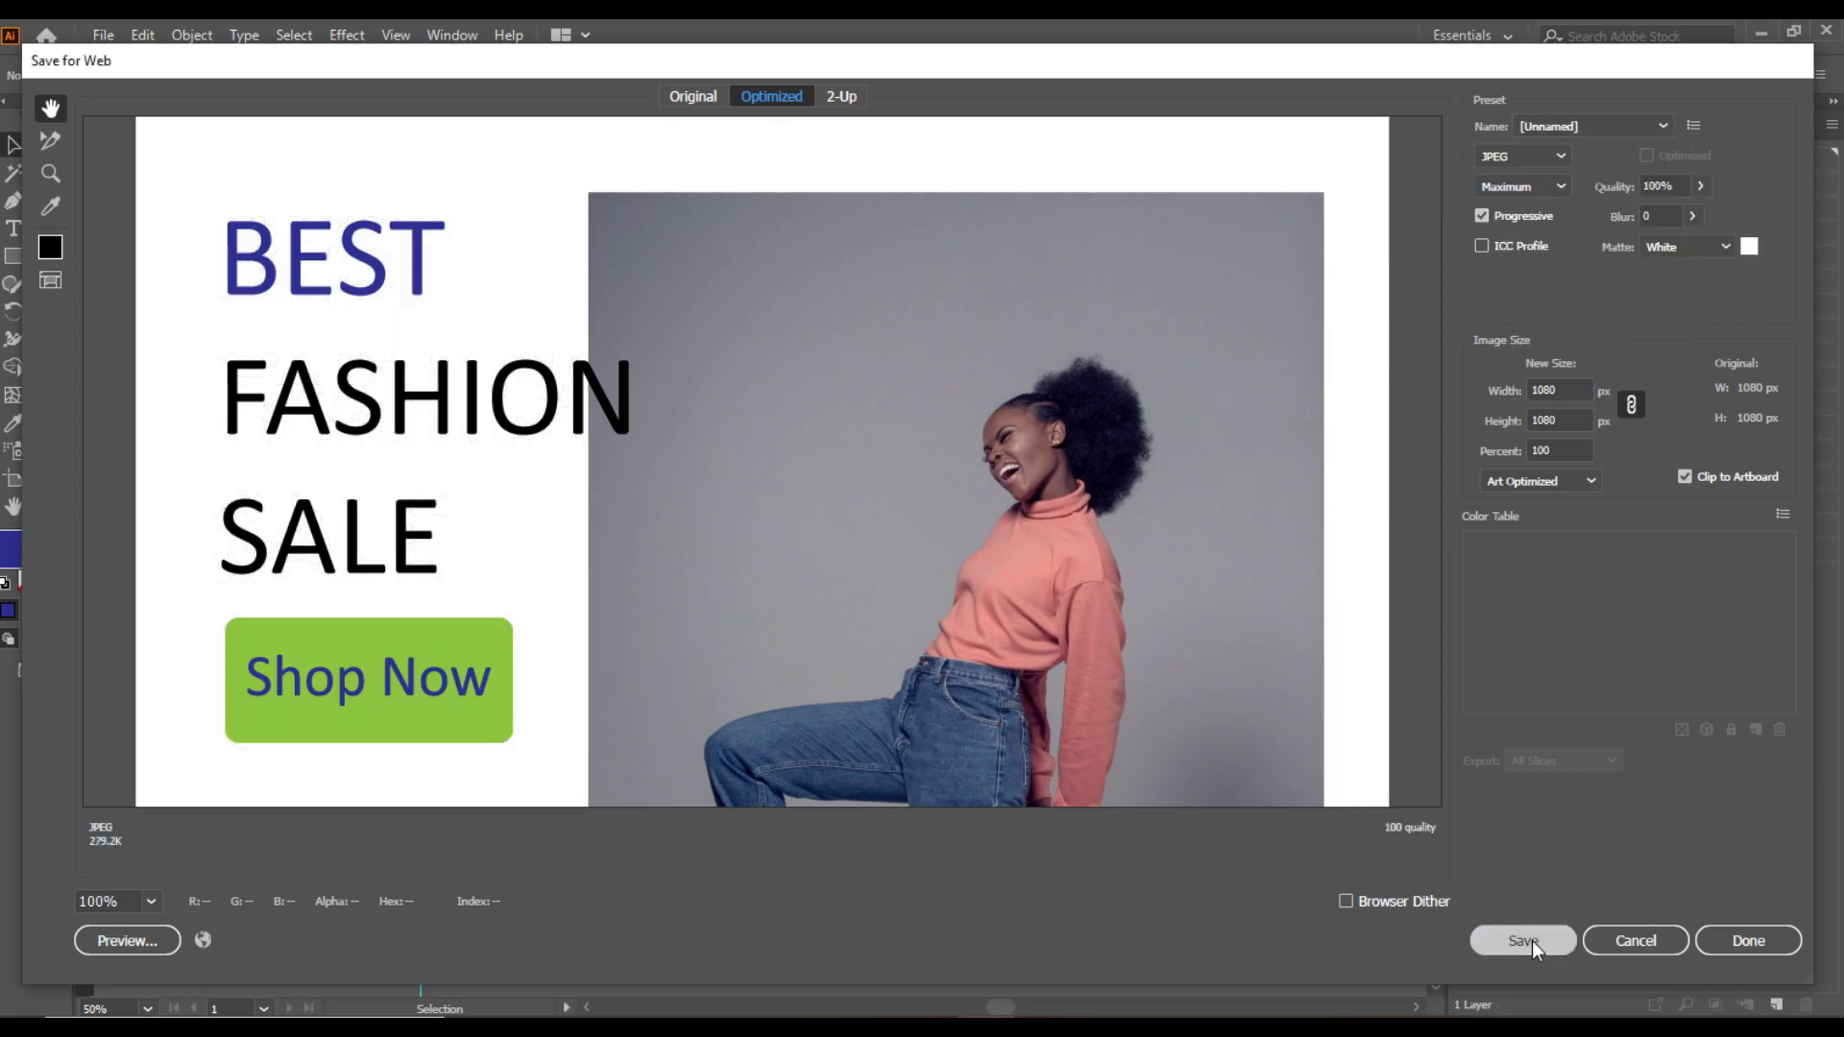
left_click(129, 263)
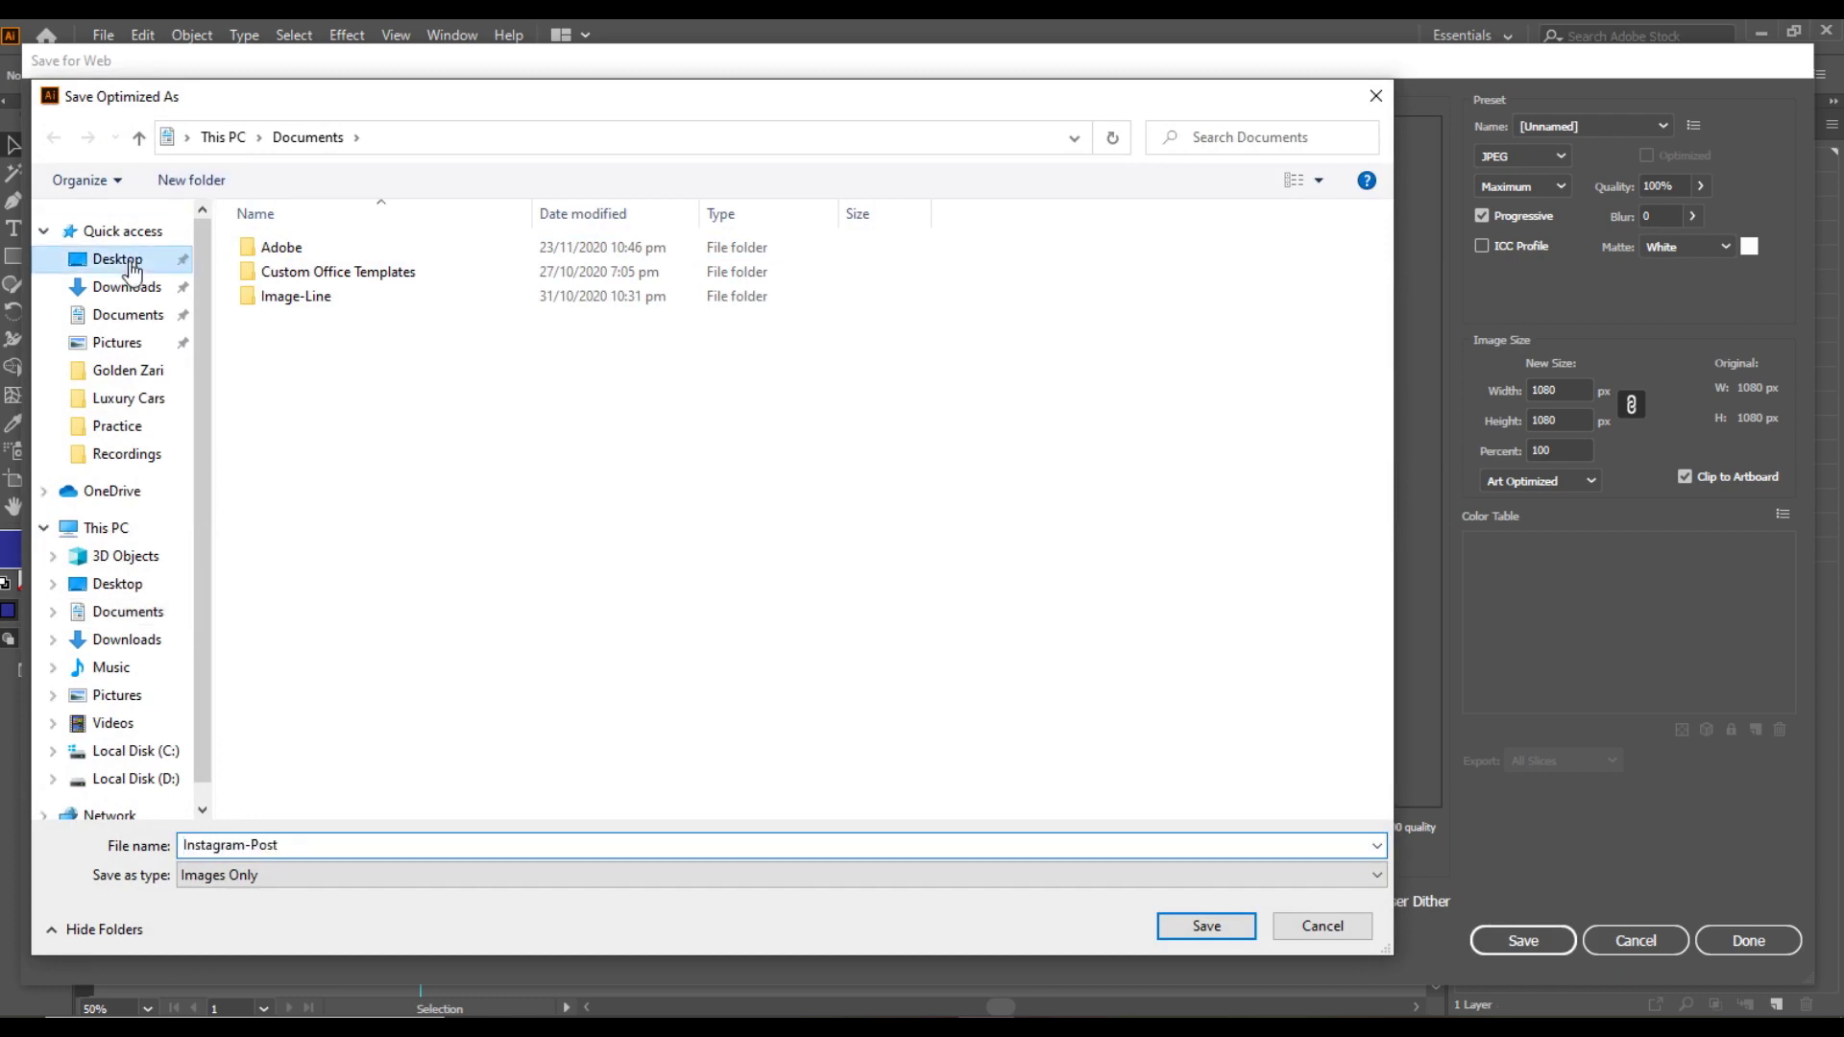
left_click(320, 849)
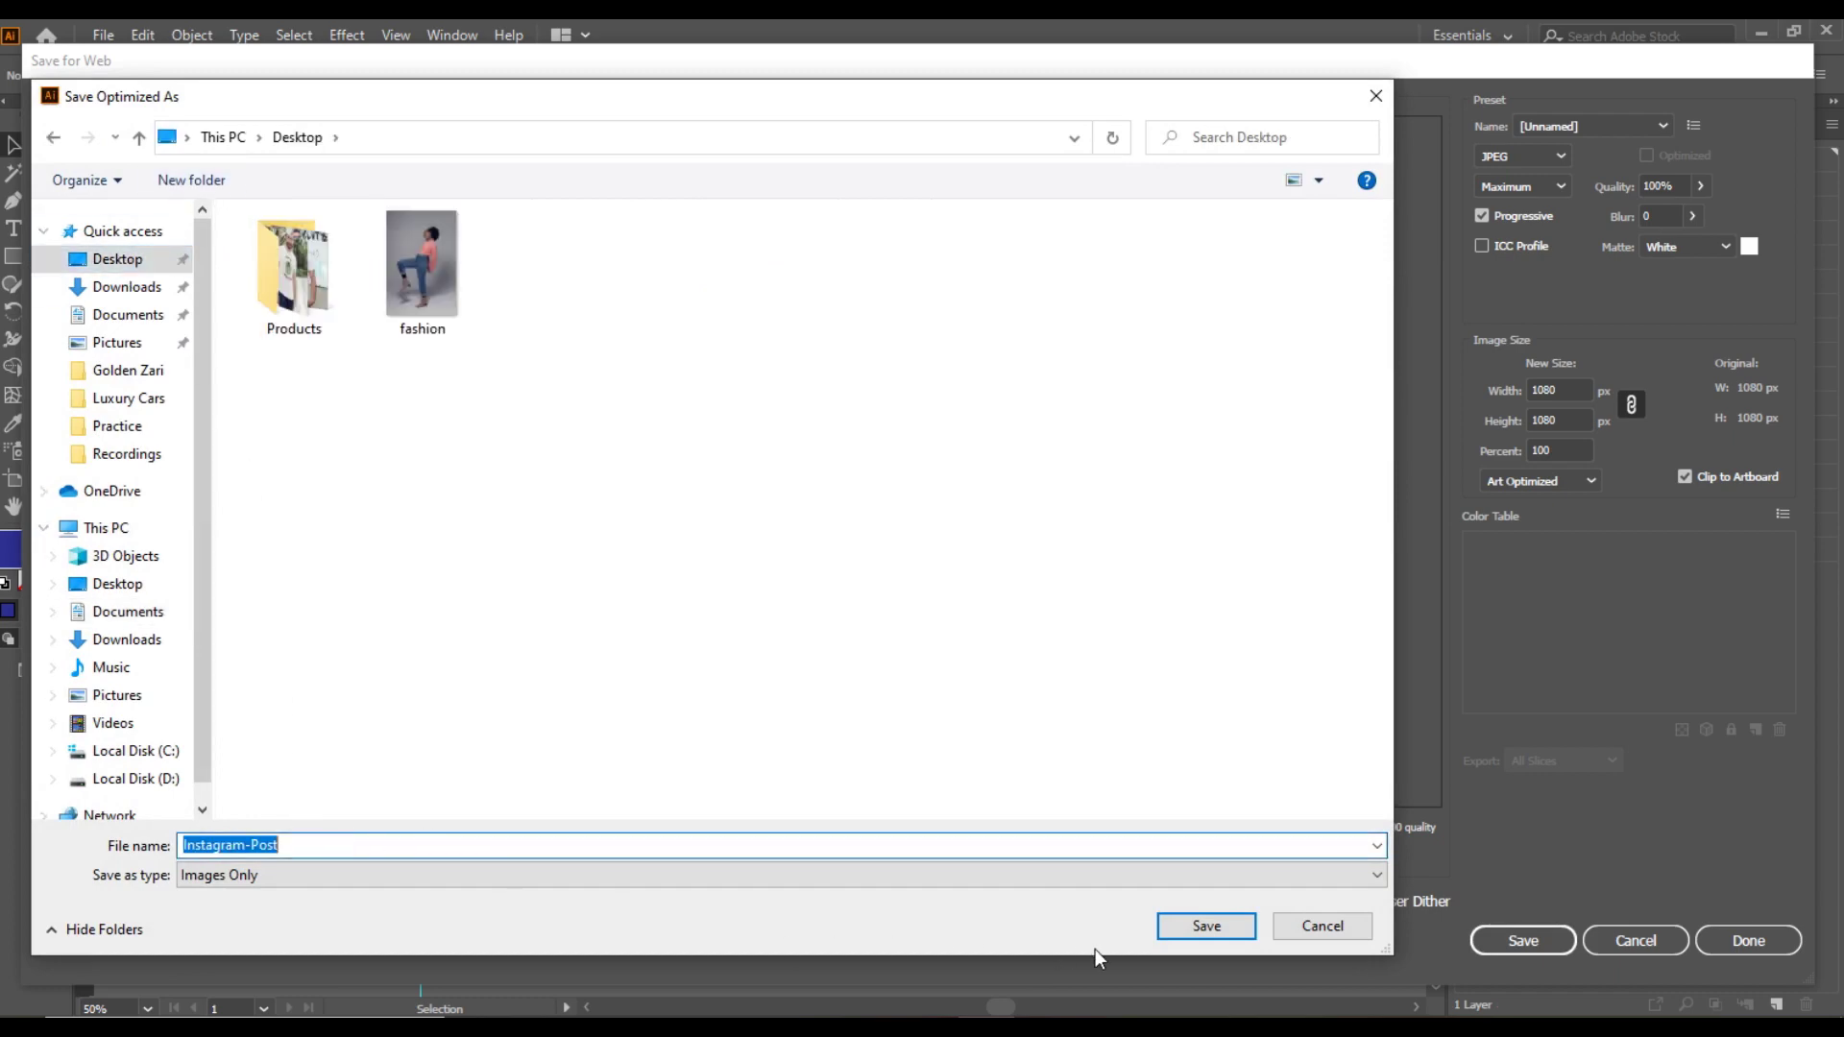
left_click(1206, 925)
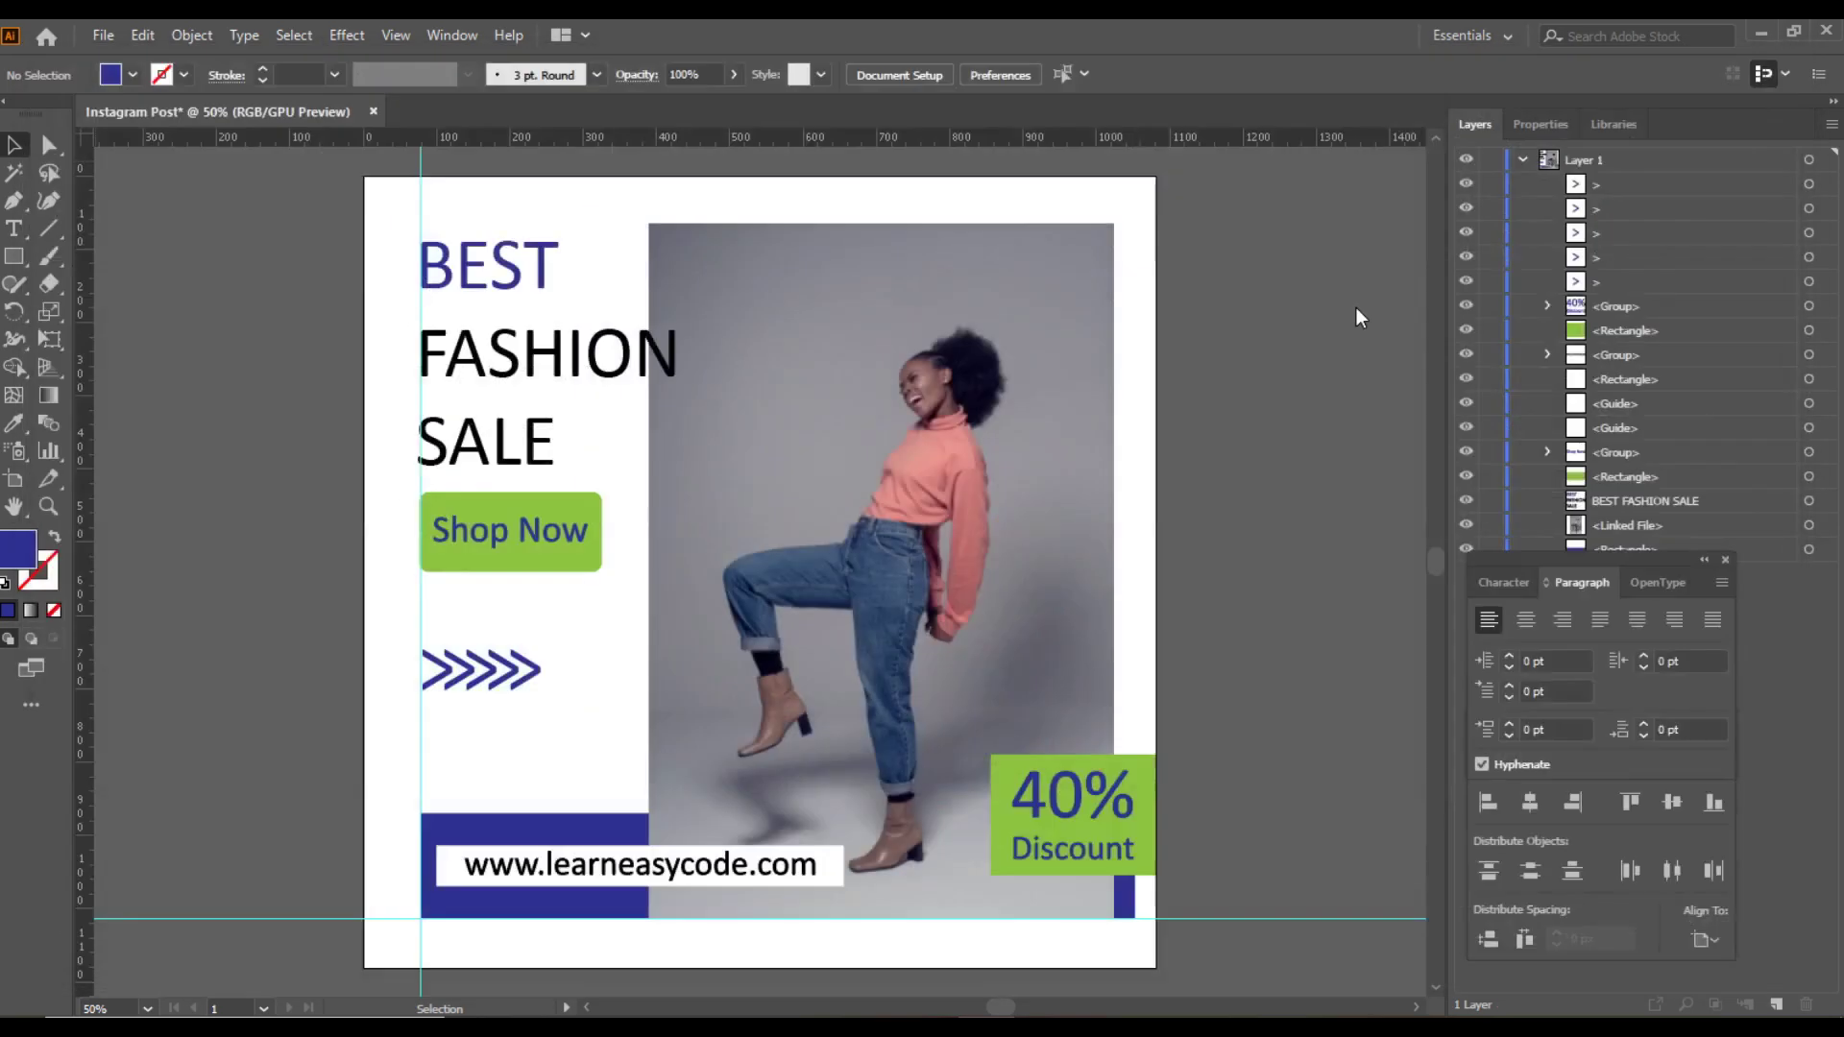
Minimize the design window, open the exported Instagram-Post image from the desktop in Photos and maximize the viewer to examine it
left_click(1760, 34)
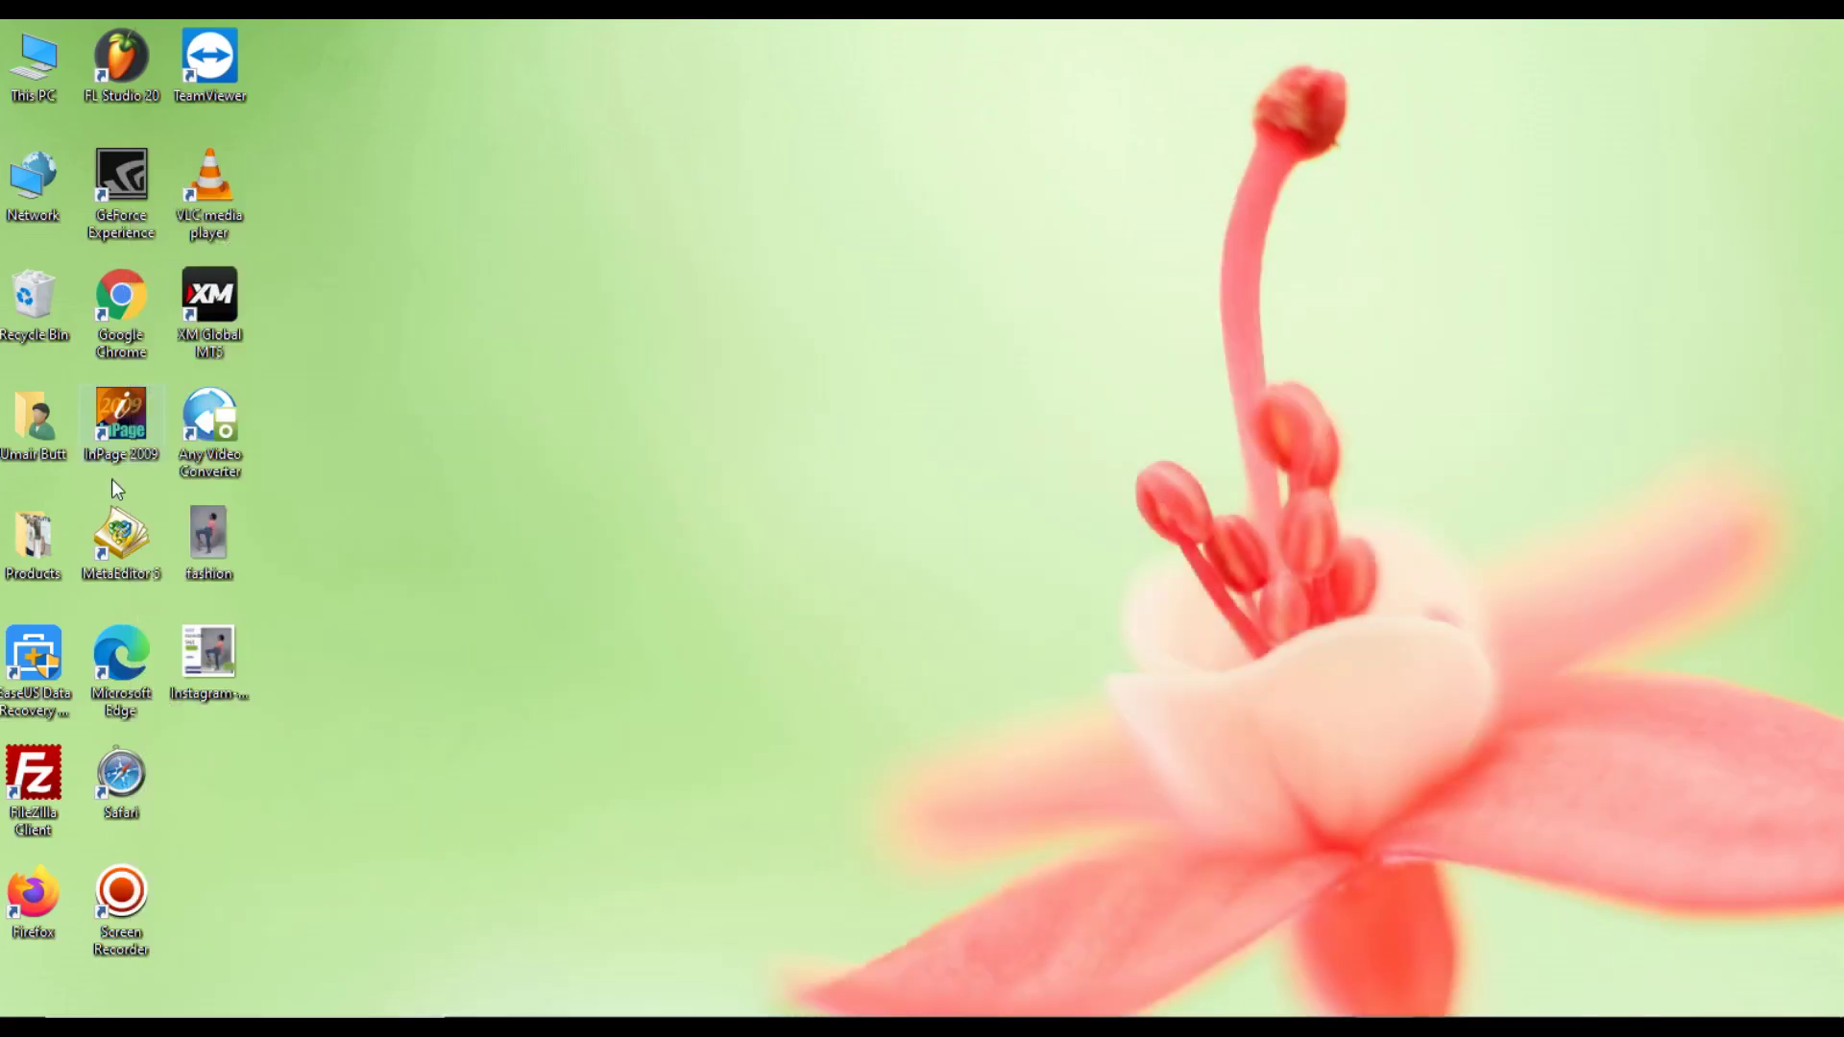
double_click(217, 669)
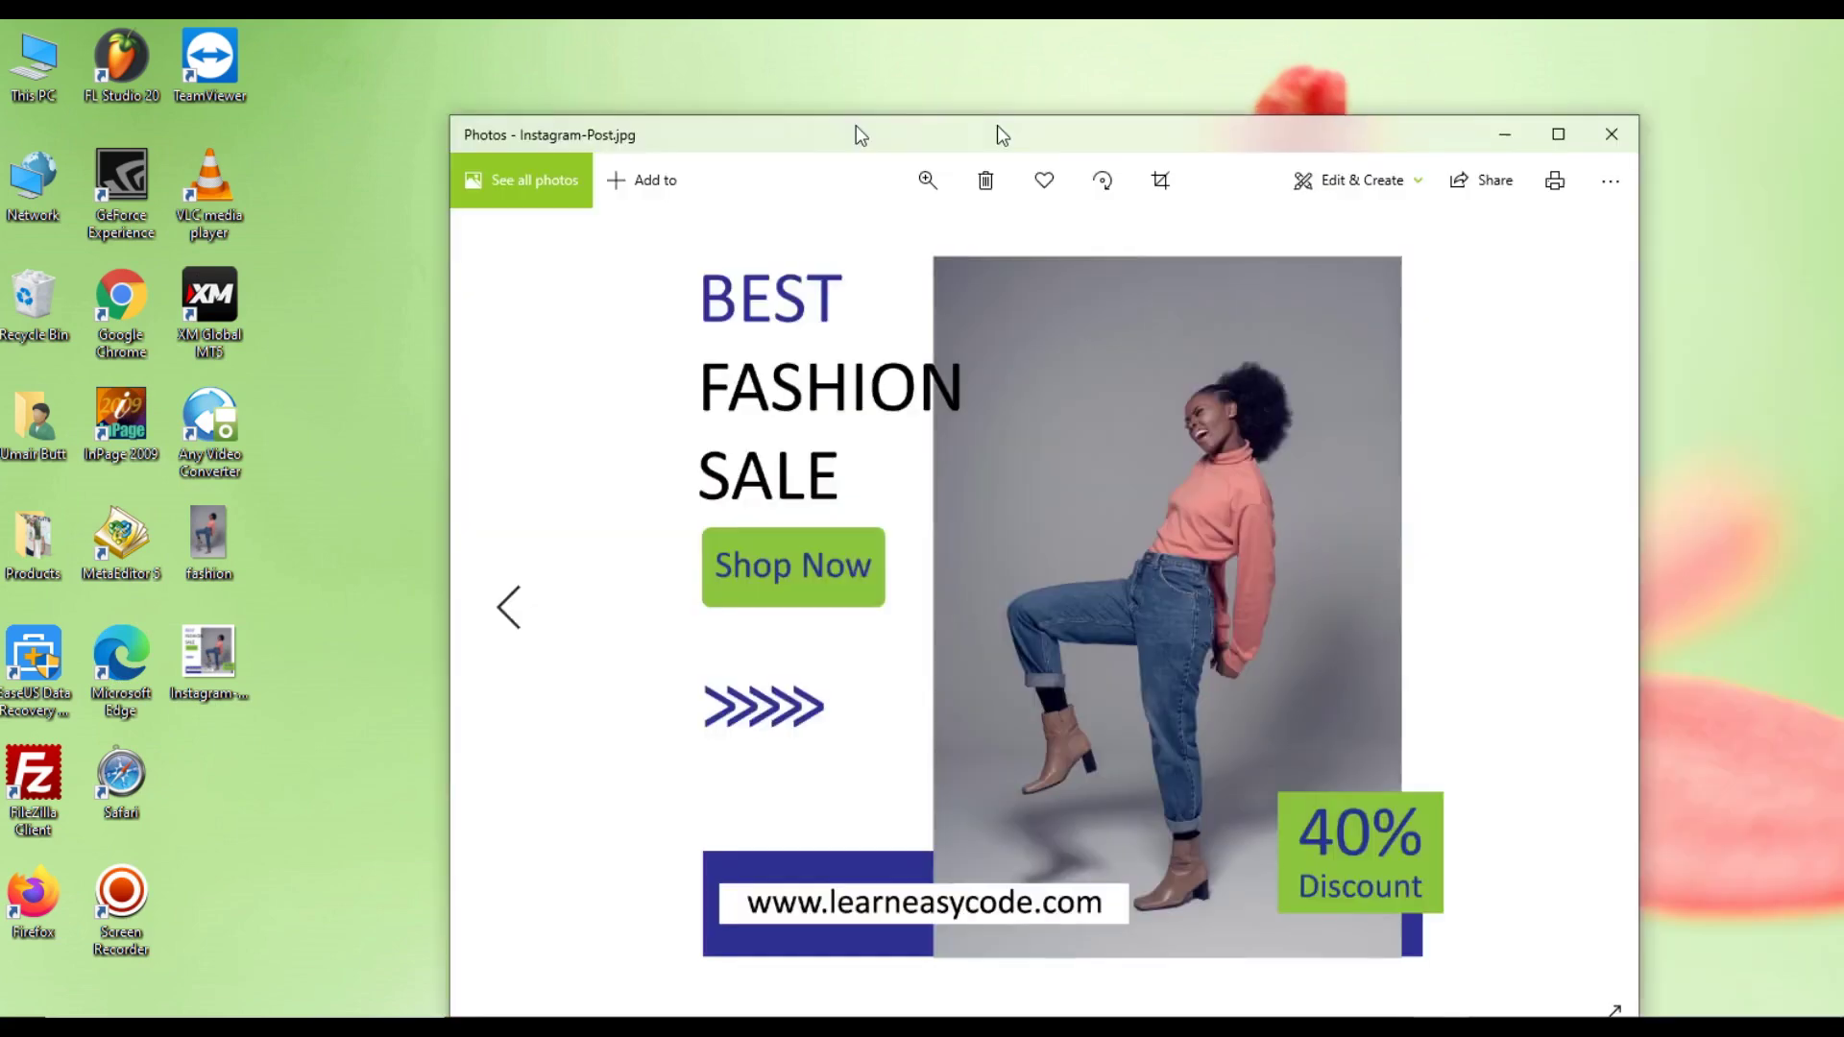
left_click_drag(999, 127, 585, 120)
double_click(585, 121)
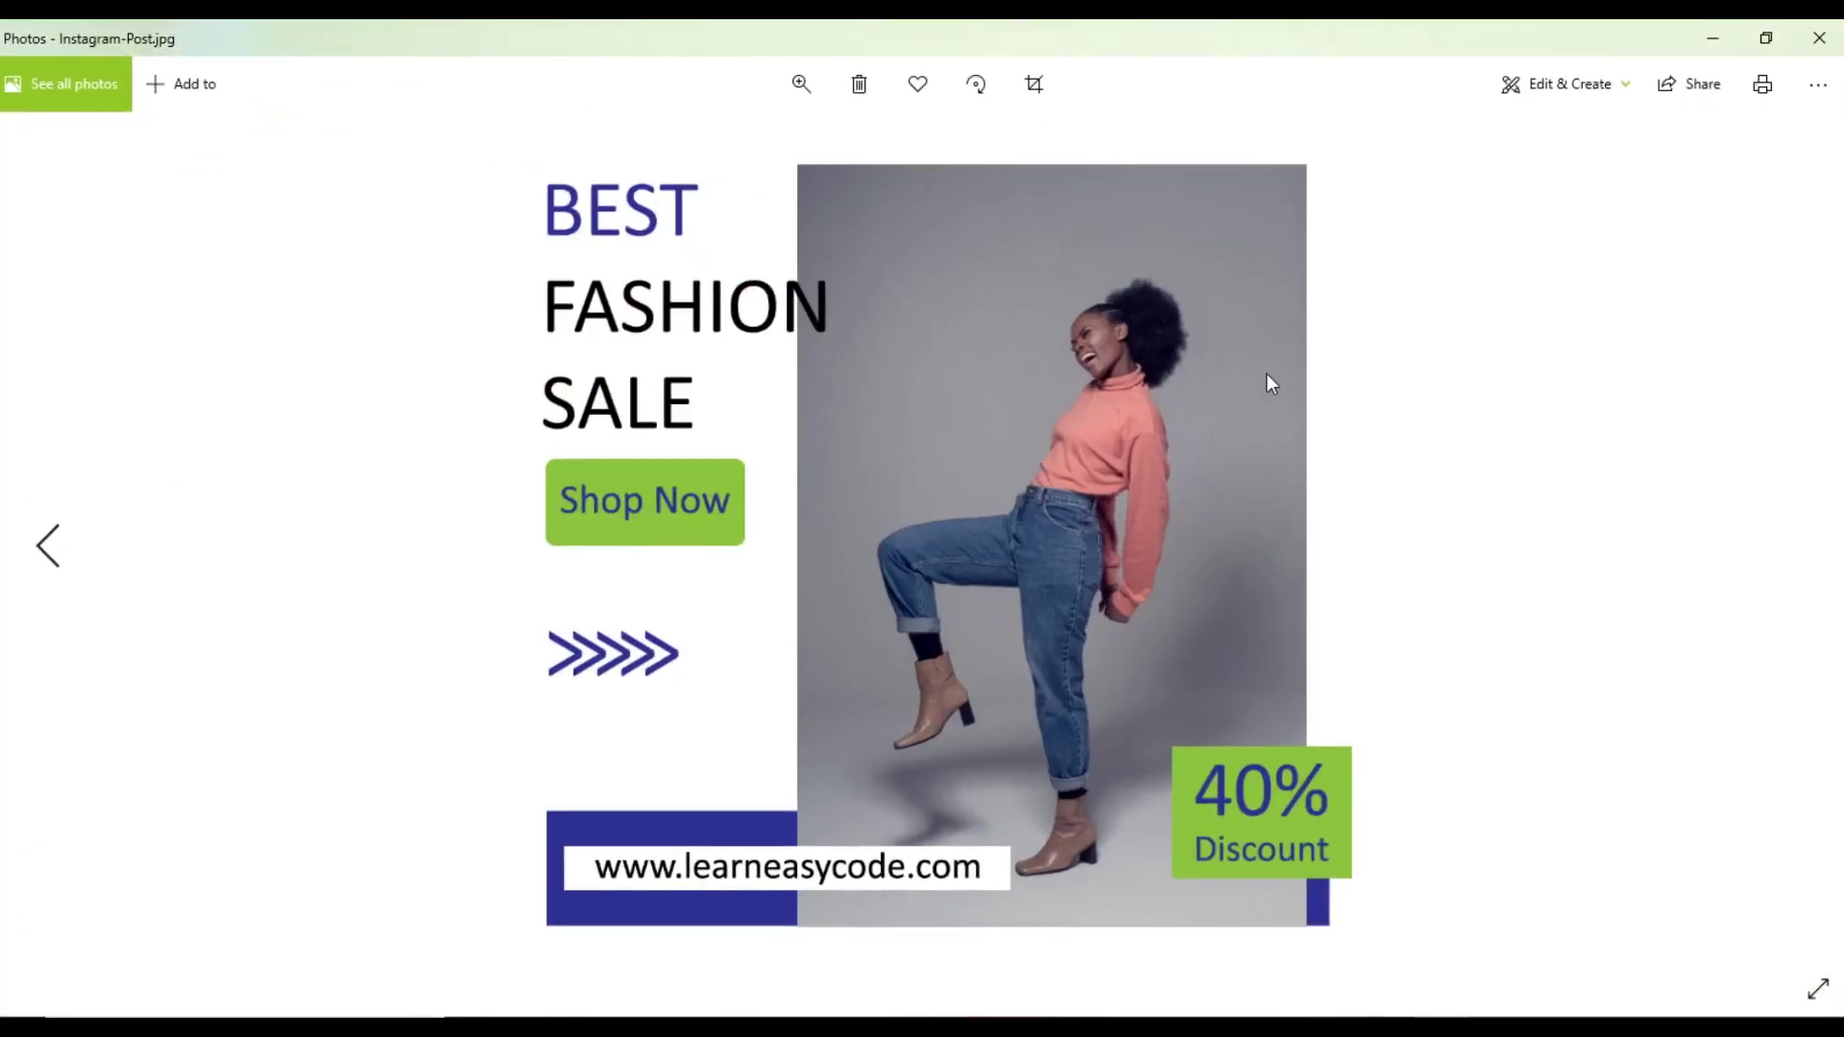